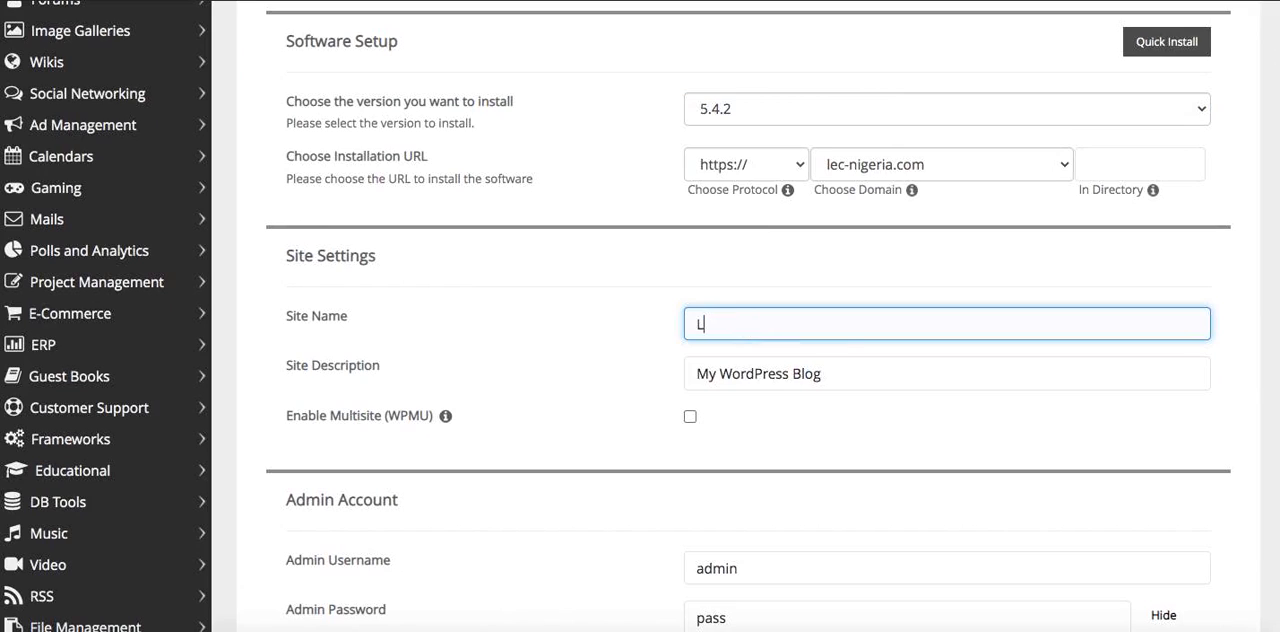
Set both the site name and the site description to "LEC Nigeria"
{"action": "type", "text": "EC Nigeria"}
{"action": "key", "text": "Tab"}
{"action": "key", "text": "ctrl+v"}
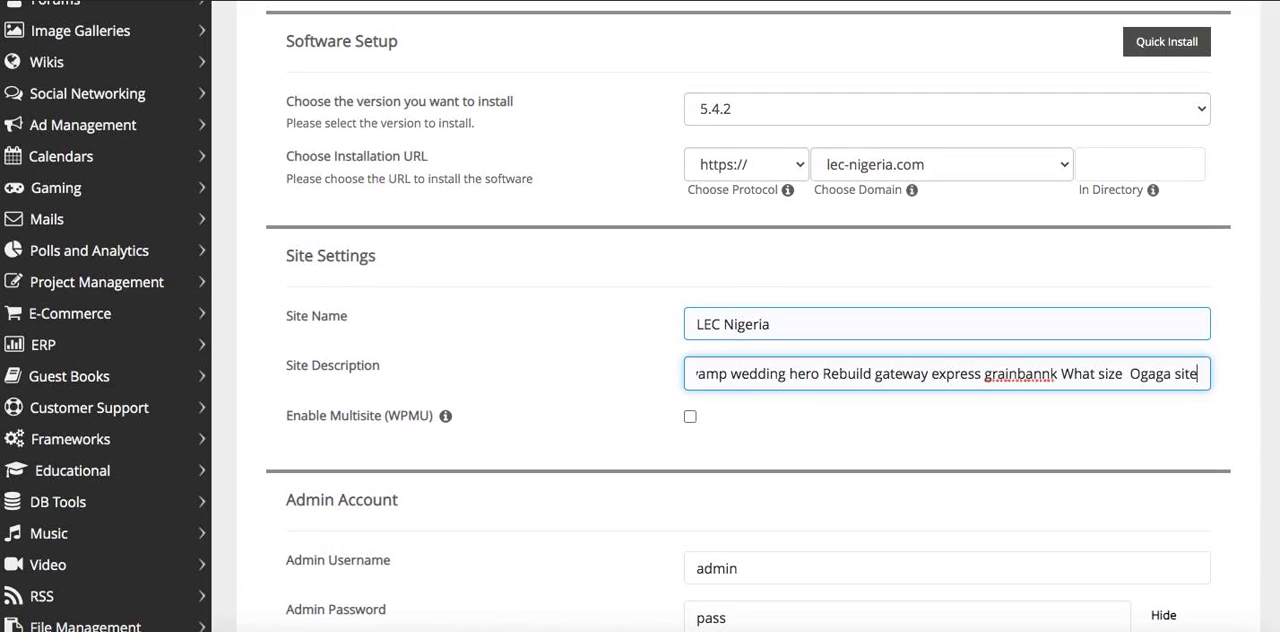
{"action": "key", "text": "ctrl+a"}
{"action": "key", "text": "BackSpace"}
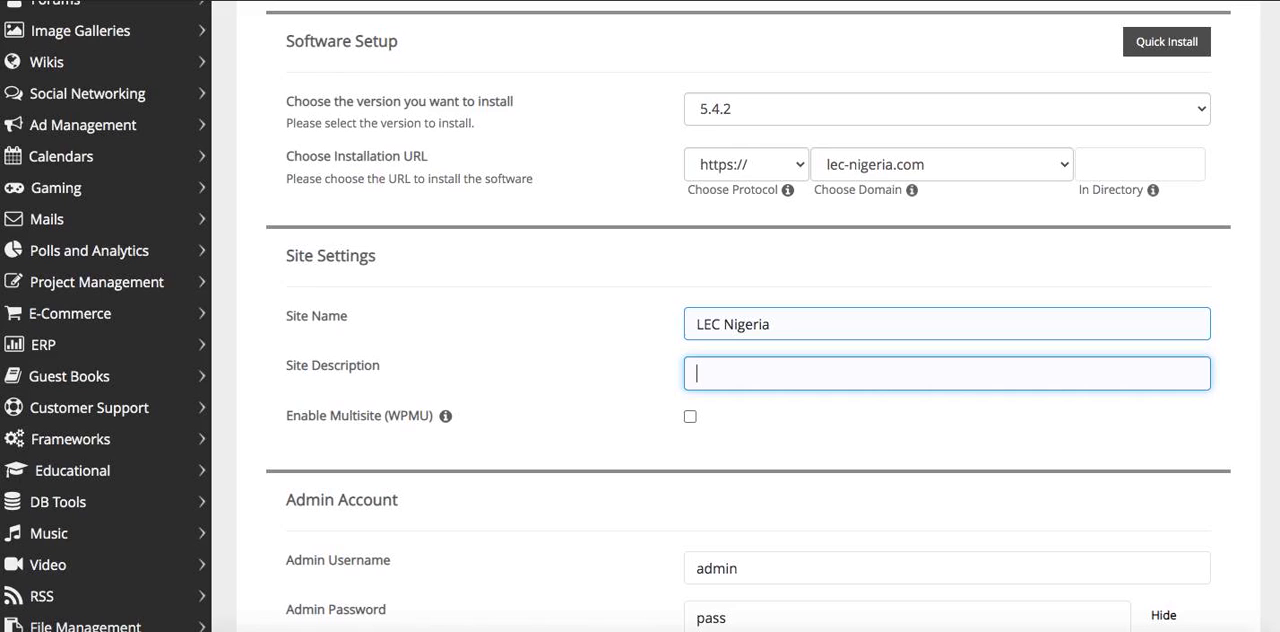
{"action": "triple_click", "coordinate": [781, 315]}
{"action": "key", "text": "super+c"}
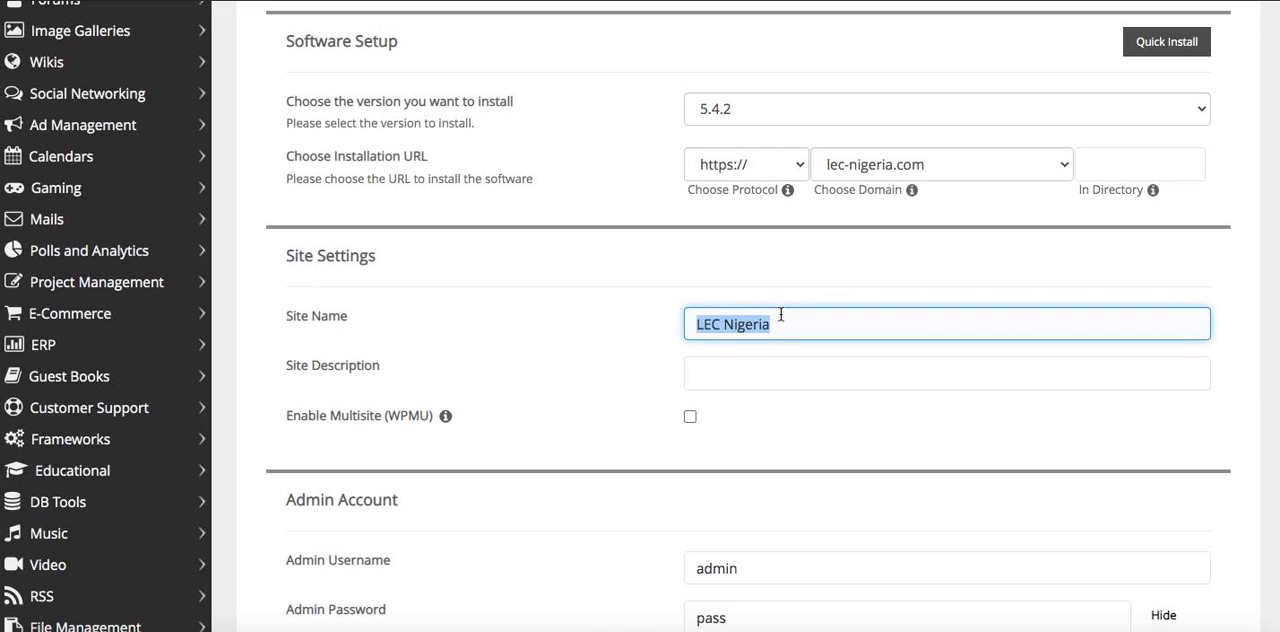
{"action": "left_click", "coordinate": [721, 631]}
{"action": "left_click", "coordinate": [778, 326]}
{"action": "key", "text": "Tab"}
{"action": "key", "text": "super+v"}
Hide the admin account's password characters and replace the default with a new admin password
{"action": "scroll", "coordinate": [738, 367], "scroll_direction": "down", "scroll_amount": 5}
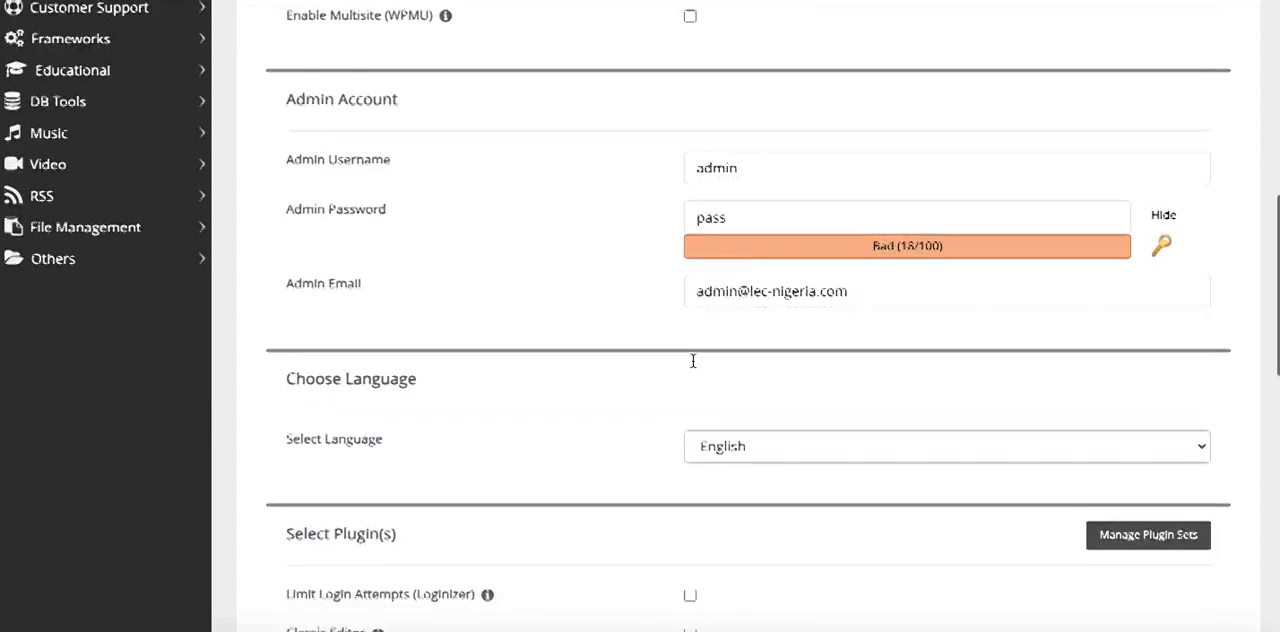
{"action": "left_click", "coordinate": [712, 200]}
{"action": "double_click", "coordinate": [712, 200]}
{"action": "left_click", "coordinate": [1165, 205]}
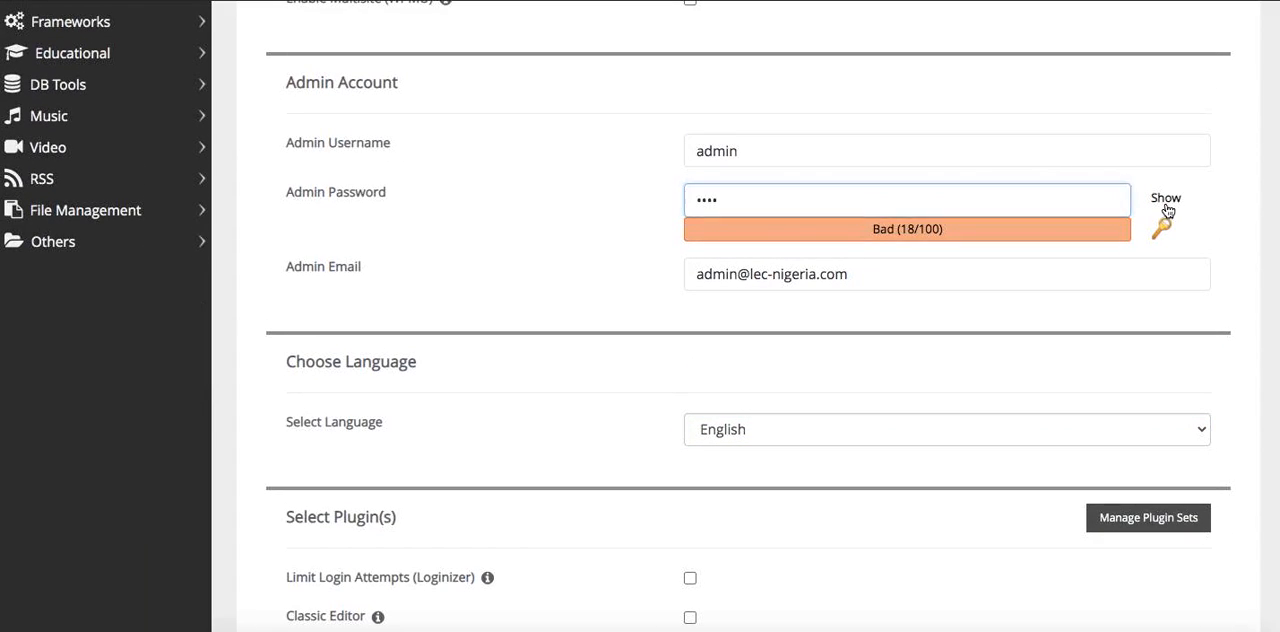
{"action": "double_click", "coordinate": [821, 207]}
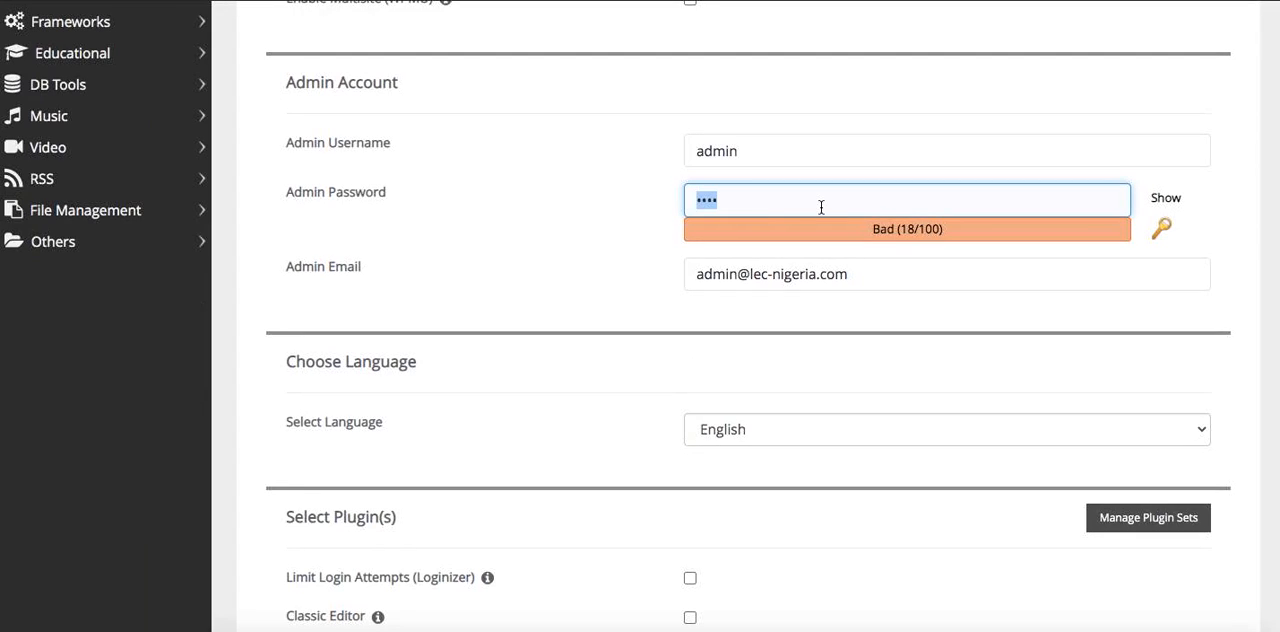
{"action": "type", "text": "ad•••••••"}
{"action": "type", "text": "•••"}
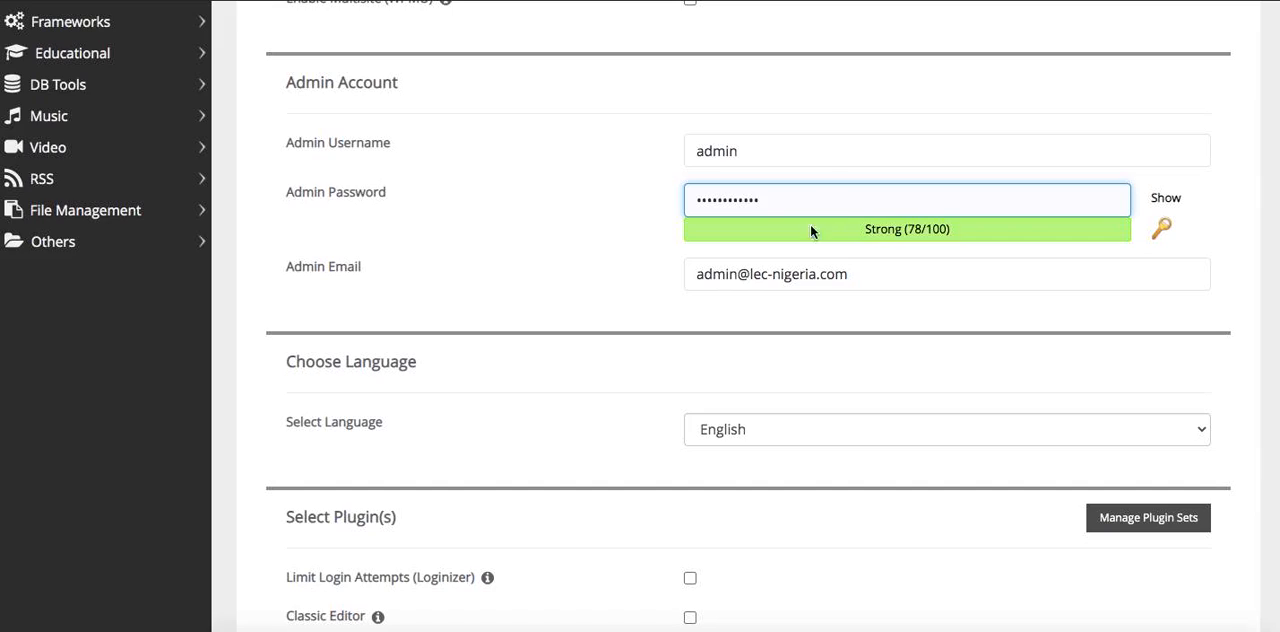
Keep the default language, plugin and theme choices and start the WordPress installation
{"action": "left_click", "coordinate": [651, 257]}
{"action": "scroll", "coordinate": [651, 257], "scroll_direction": "down", "scroll_amount": 8}
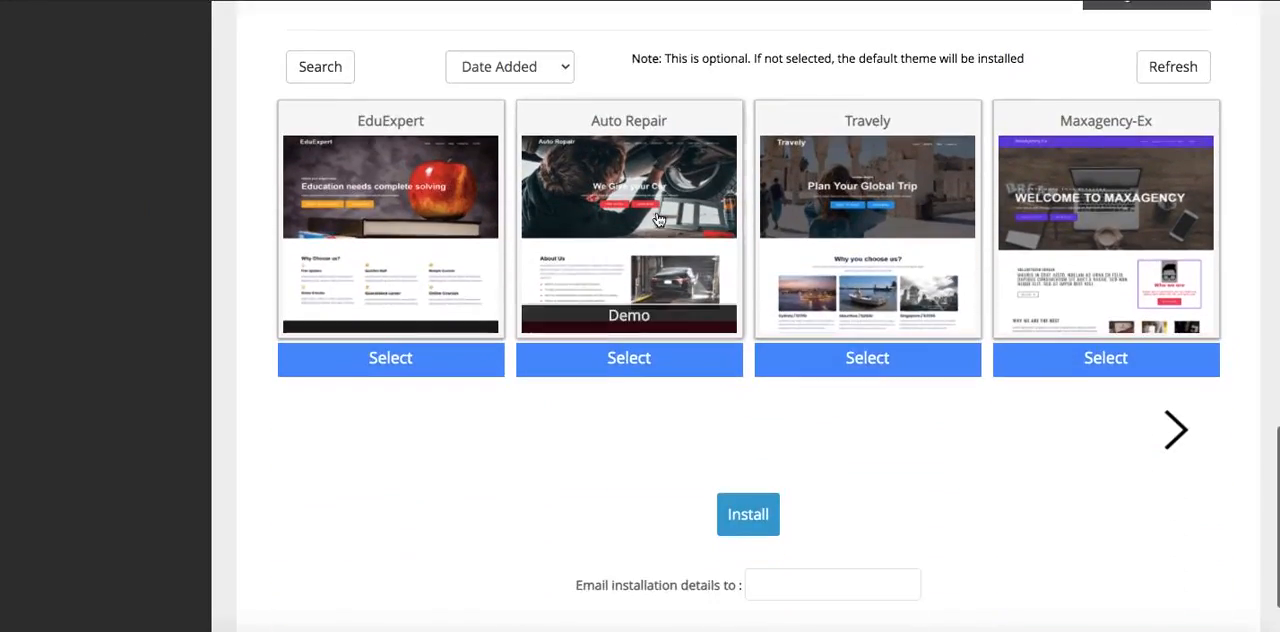
{"action": "scroll", "coordinate": [660, 230], "scroll_direction": "down", "scroll_amount": 2}
{"action": "left_click", "coordinate": [760, 408]}
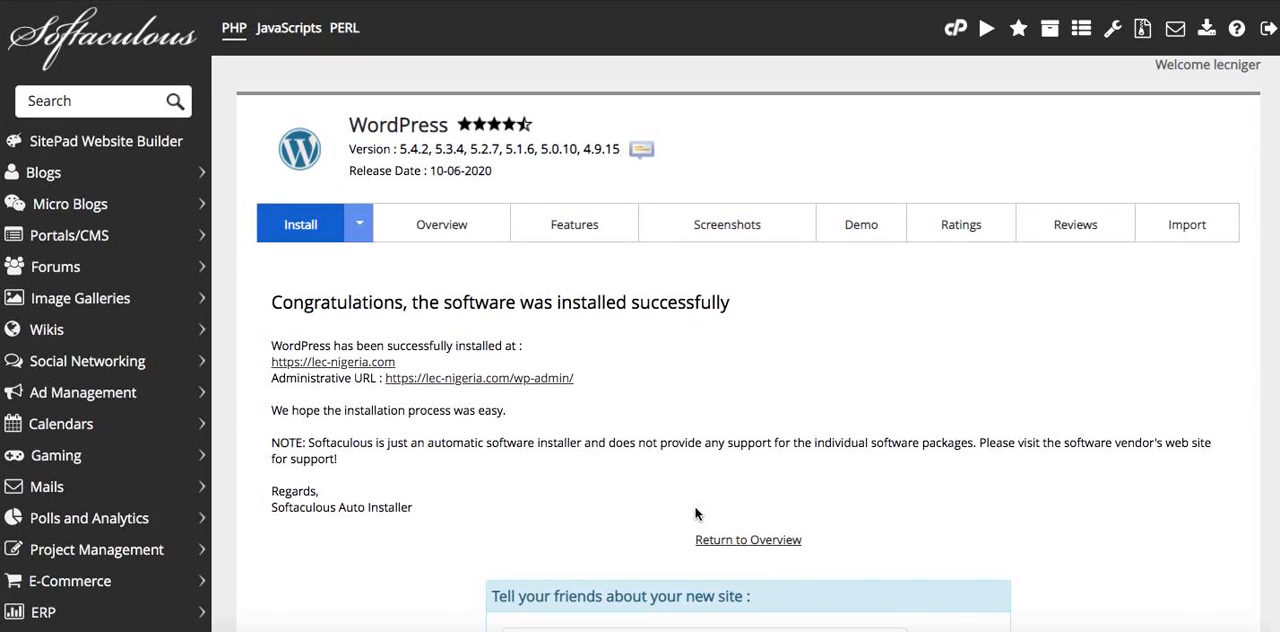
Open the administrative URL in a new tab, open the lec-nigeria.com site and look over its front page
{"action": "right_click", "coordinate": [451, 379]}
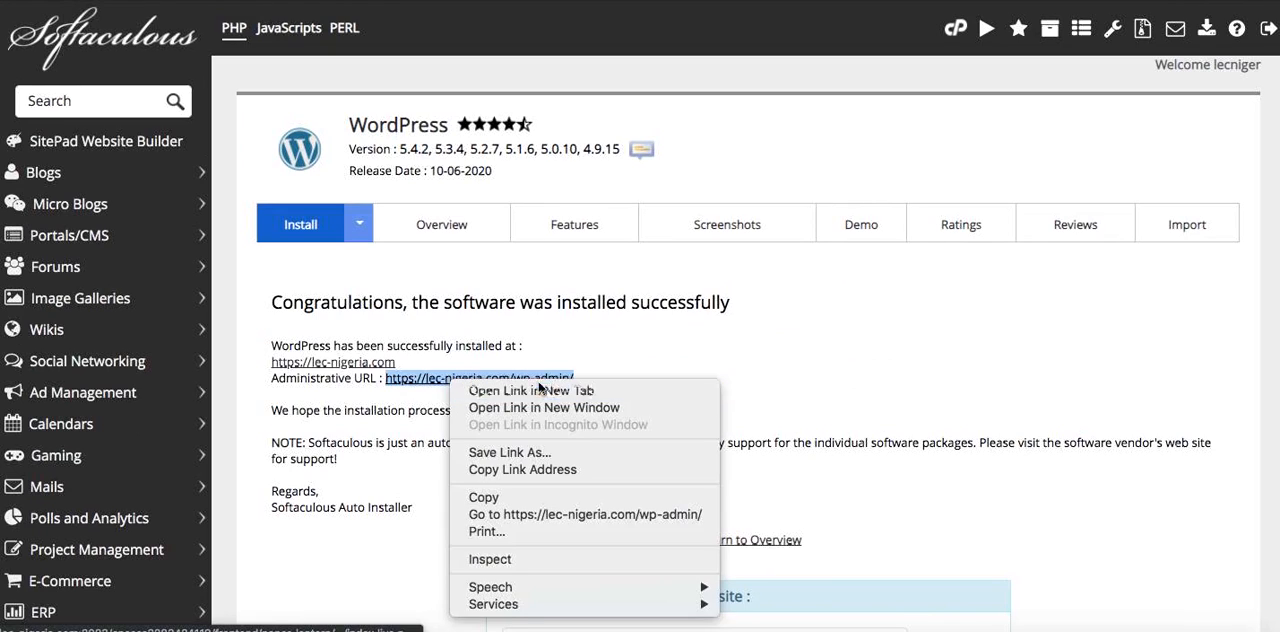
{"action": "left_click", "coordinate": [557, 391]}
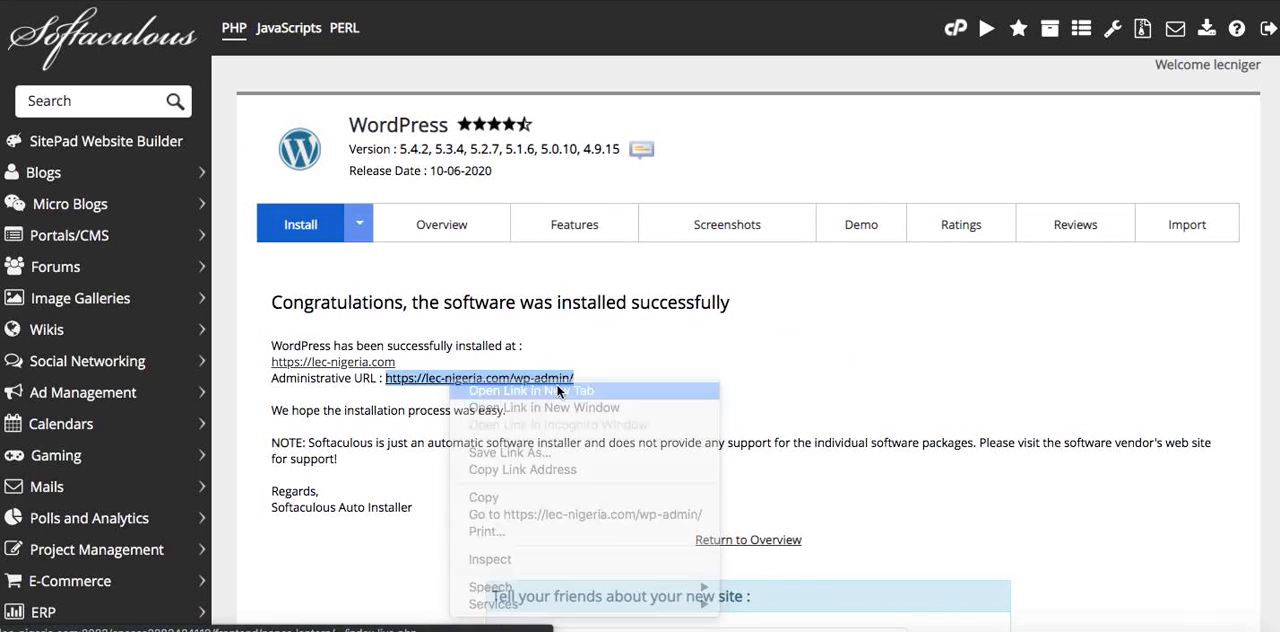
{"action": "left_click", "coordinate": [307, 368]}
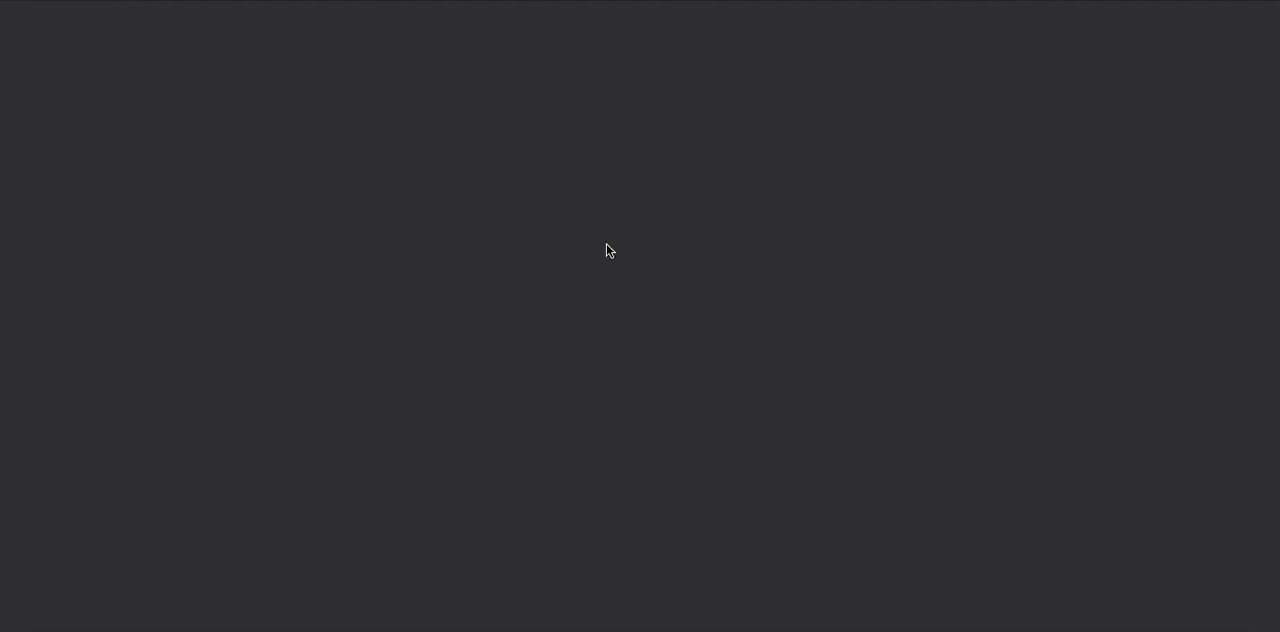
{"action": "scroll", "coordinate": [575, 331], "scroll_direction": "down", "scroll_amount": 15}
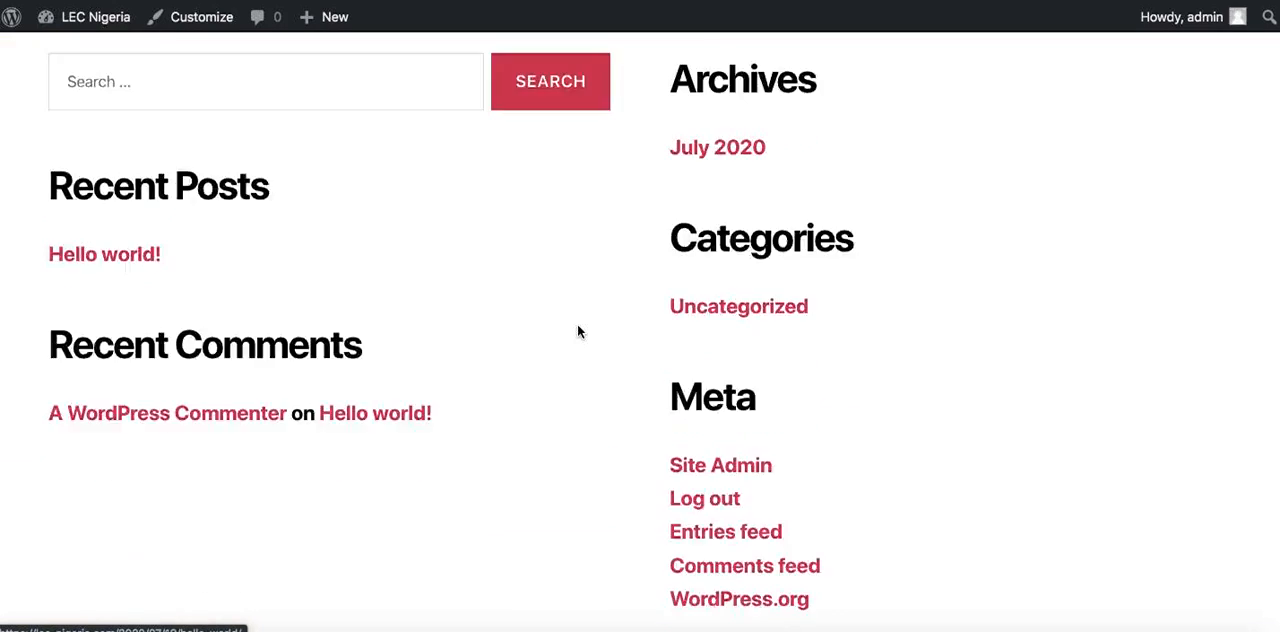
{"action": "scroll", "coordinate": [577, 331], "scroll_direction": "up", "scroll_amount": 15}
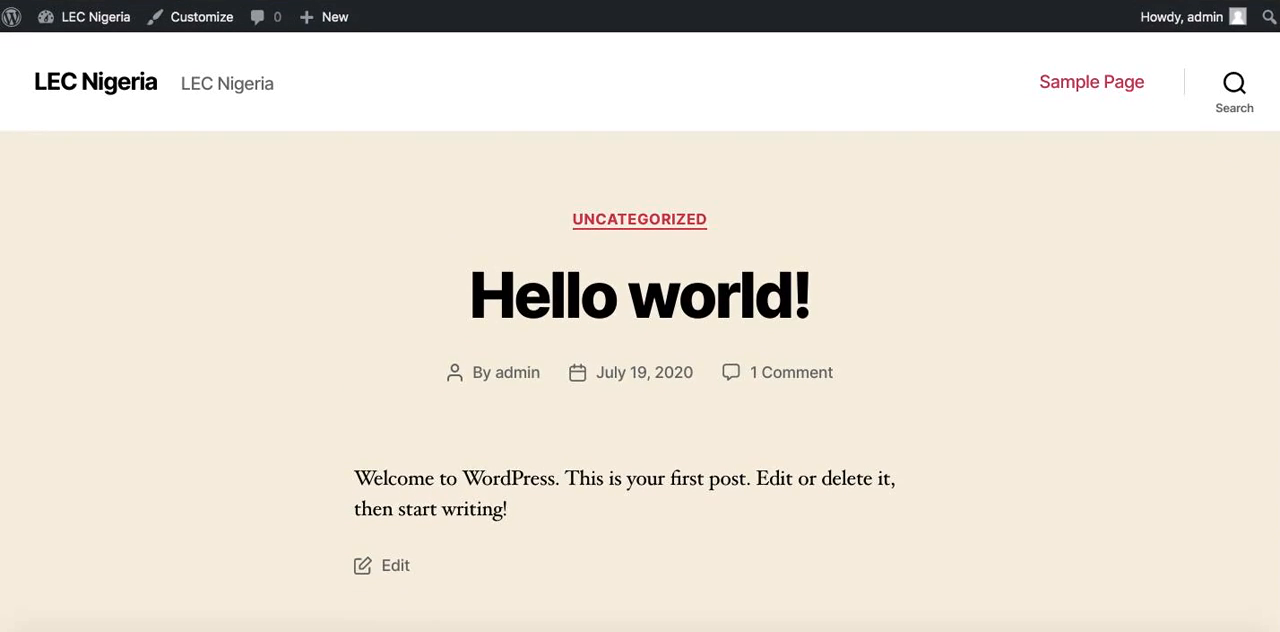
Return to the Softaculous page, go to the hosting control panel and open its File Manager
{"action": "key", "text": "ctrl+shift+Tab"}
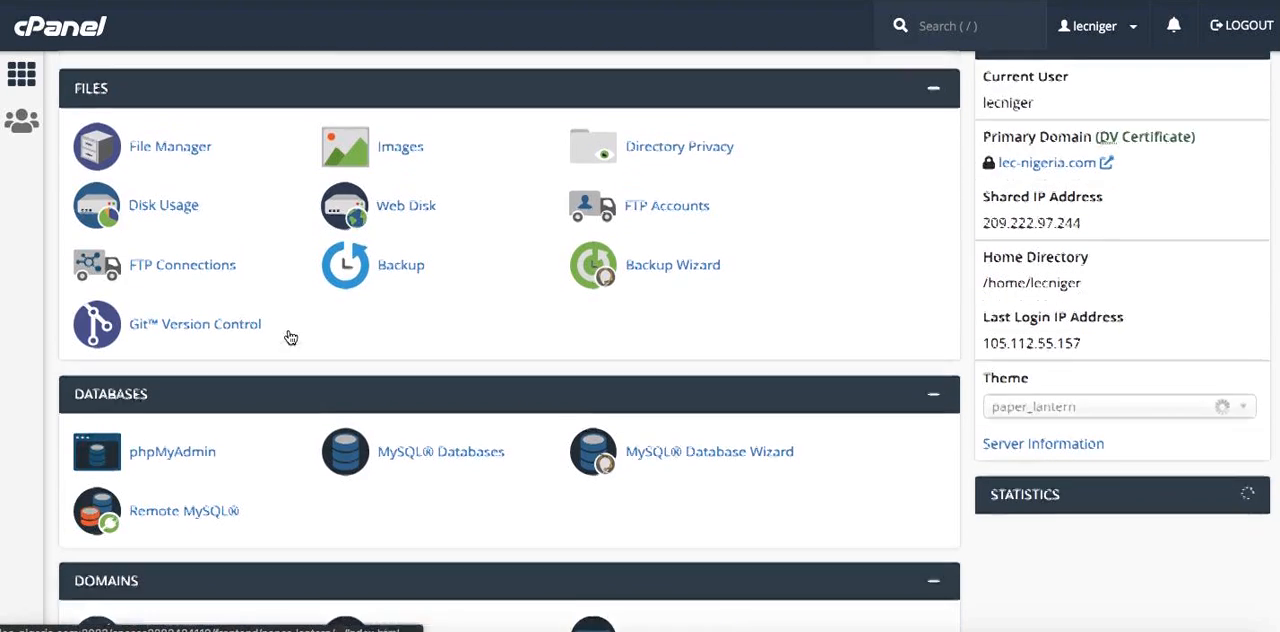
{"action": "scroll", "coordinate": [291, 338], "scroll_direction": "down", "scroll_amount": 2}
{"action": "scroll", "coordinate": [230, 250], "scroll_direction": "up", "scroll_amount": 3}
{"action": "left_click", "coordinate": [170, 166]}
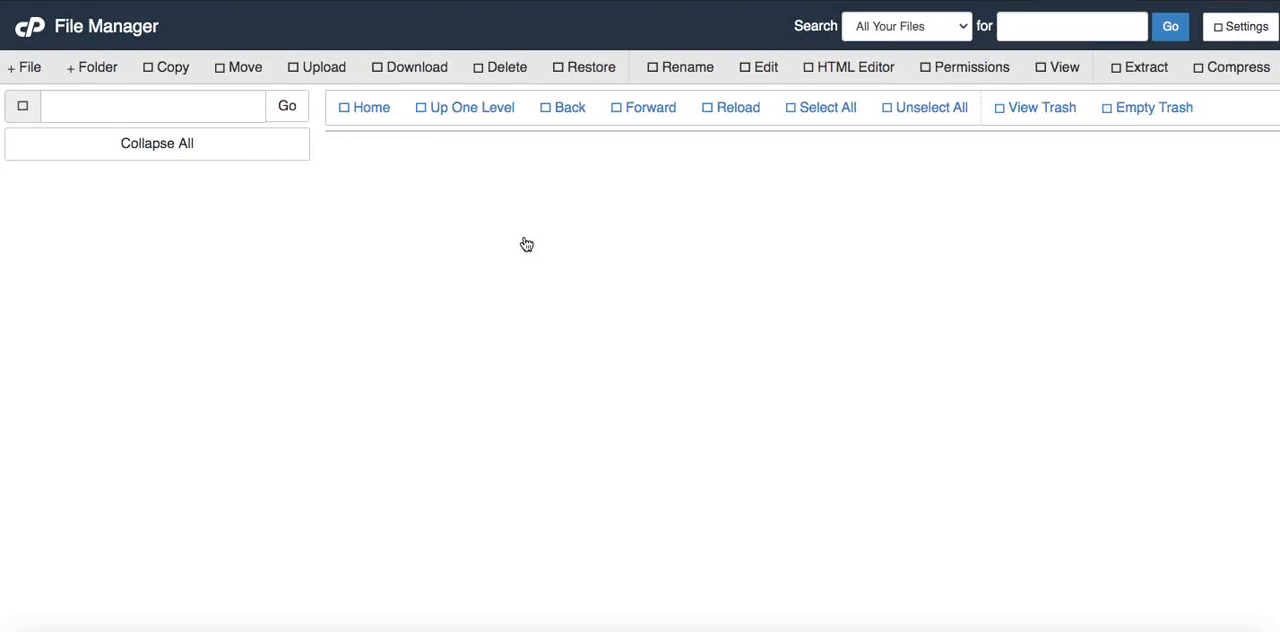
Open the public_html/wp-content/themes folder
{"action": "double_click", "coordinate": [525, 368]}
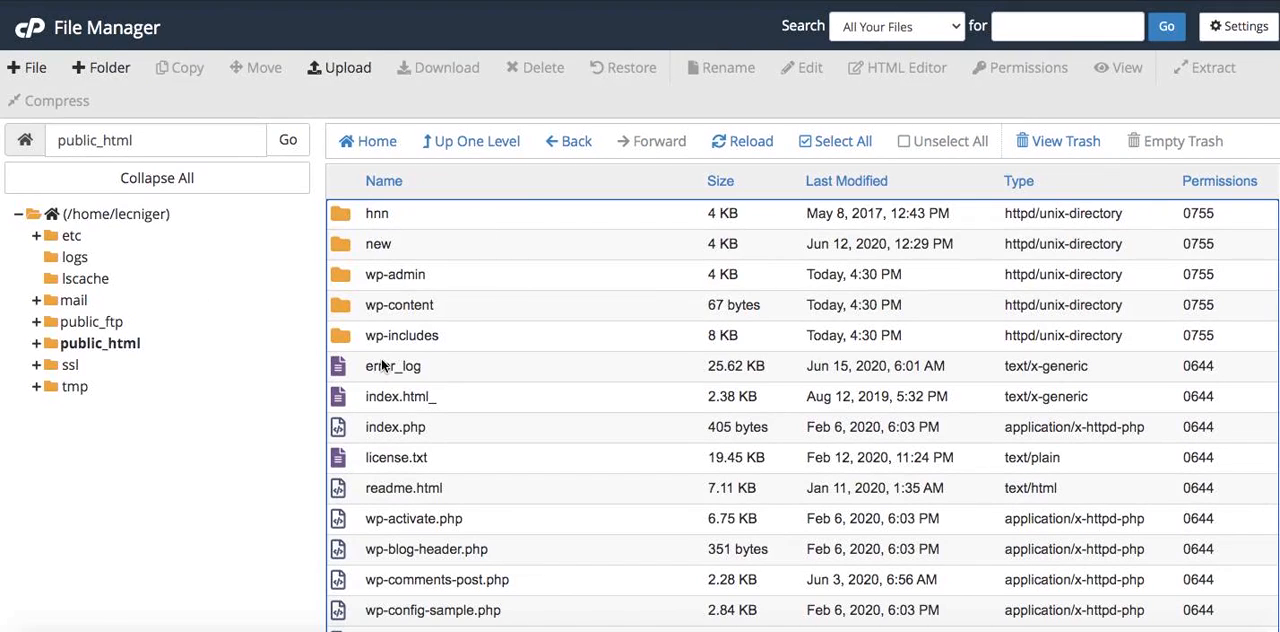
{"action": "double_click", "coordinate": [508, 310]}
{"action": "double_click", "coordinate": [513, 246]}
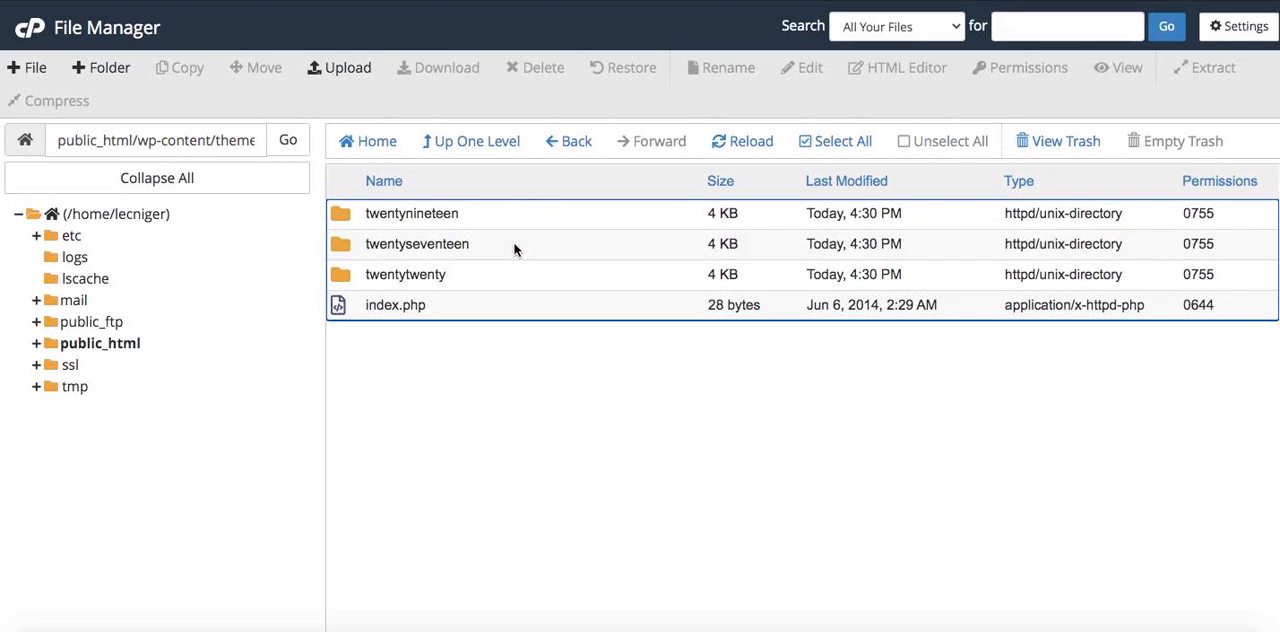
Upload jevelin.zip from the local Tuts folder into the themes folder and return to the file listing
{"action": "left_click", "coordinate": [341, 72]}
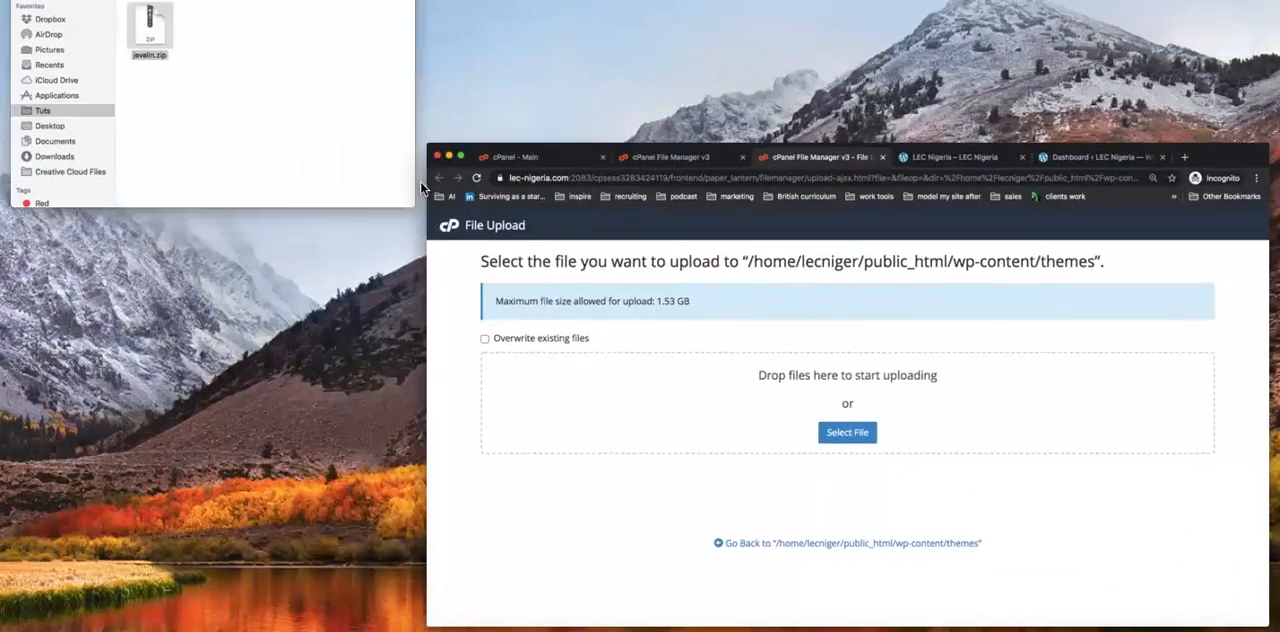
{"action": "left_click", "coordinate": [303, 74]}
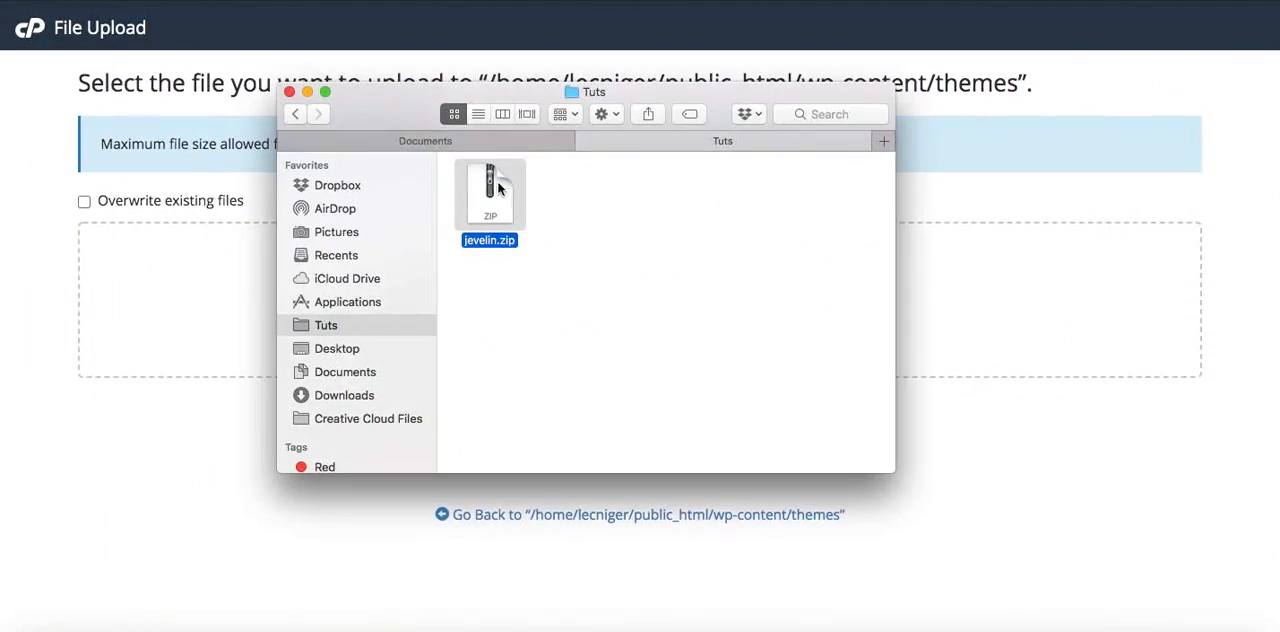
{"action": "left_click_drag", "start_coordinate": [524, 90], "coordinate": [881, 220]}
{"action": "left_click_drag", "start_coordinate": [848, 318], "coordinate": [370, 286]}
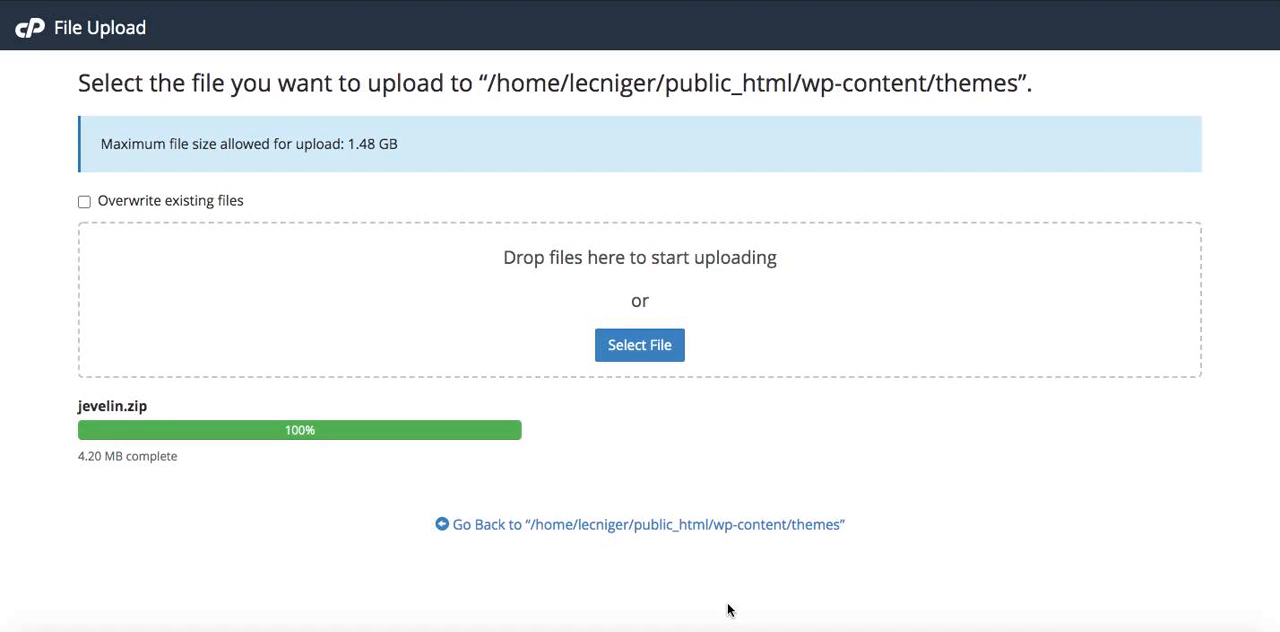
{"action": "left_click", "coordinate": [675, 526]}
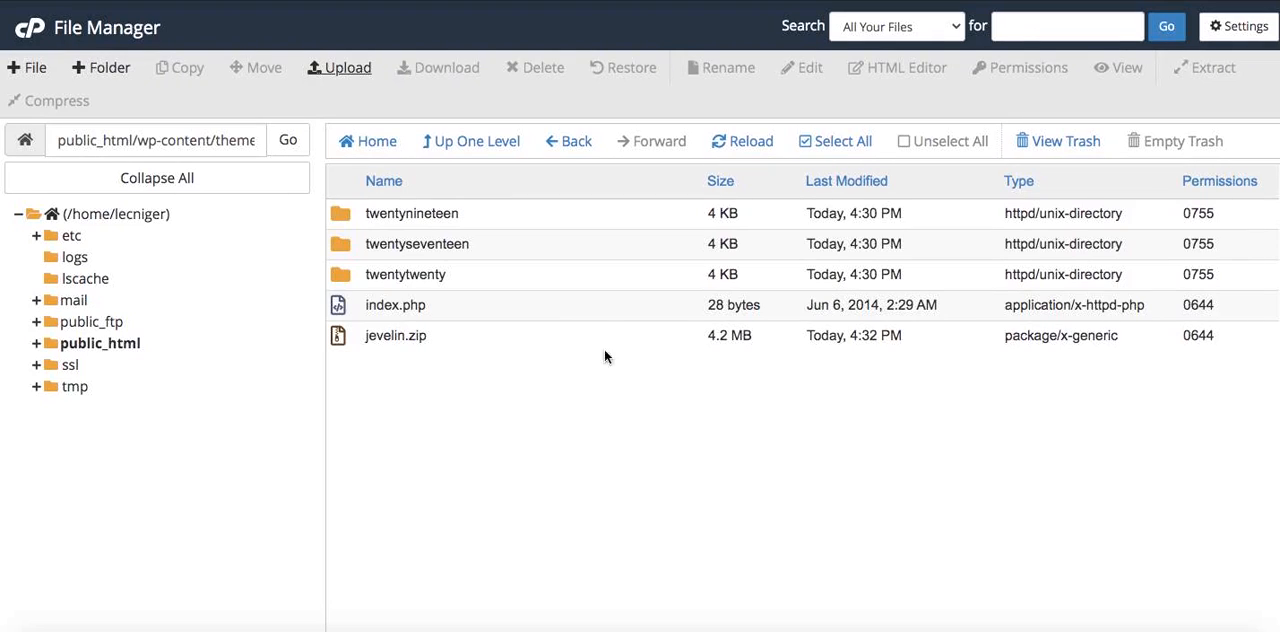
Extract jevelin.zip into /public_html/wp-content/themes and close the extraction results
{"action": "left_click", "coordinate": [563, 340]}
{"action": "right_click", "coordinate": [564, 340]}
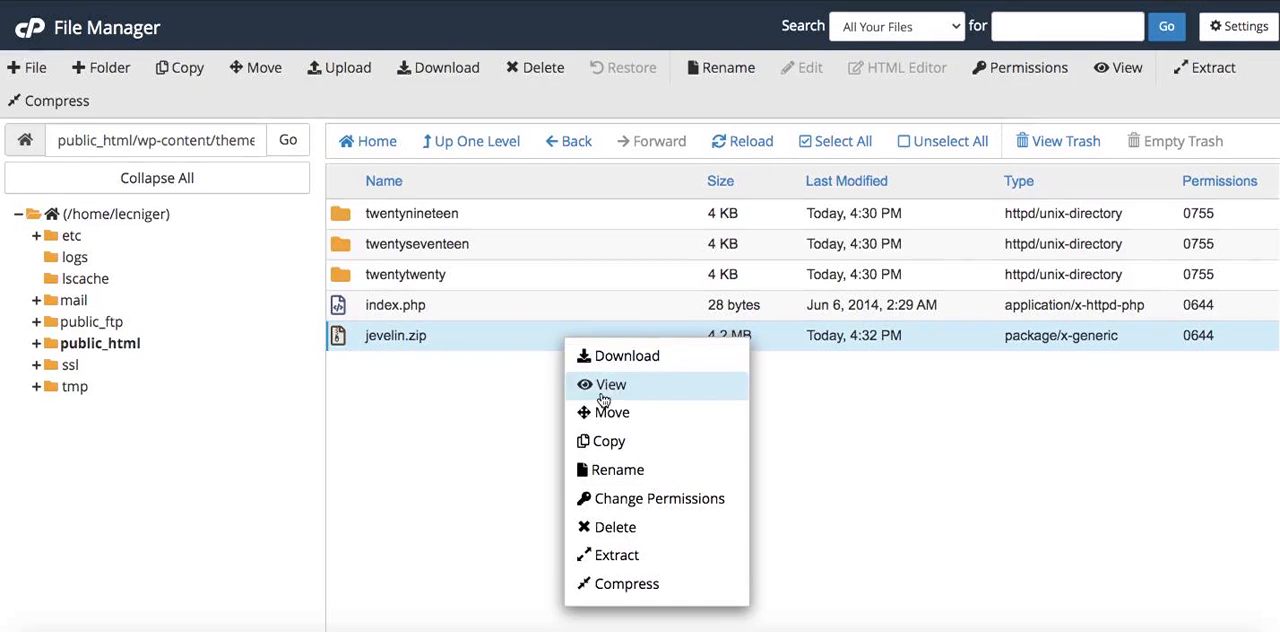
{"action": "left_click", "coordinate": [615, 556]}
{"action": "left_click", "coordinate": [779, 423]}
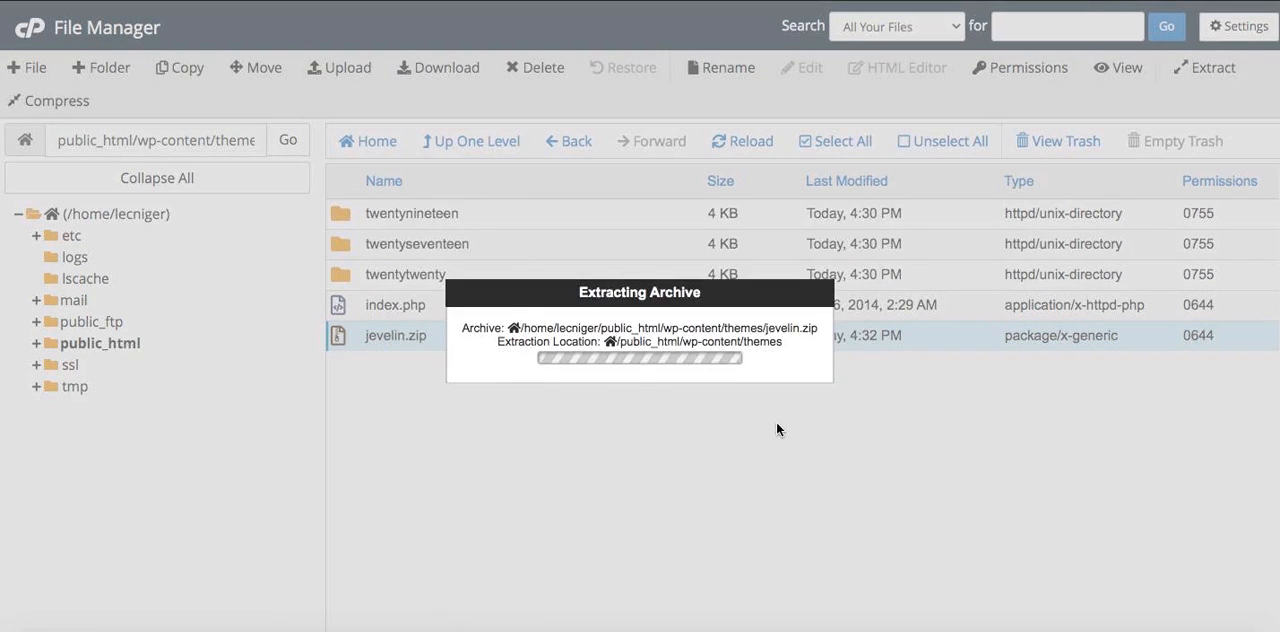
{"action": "left_click", "coordinate": [960, 522]}
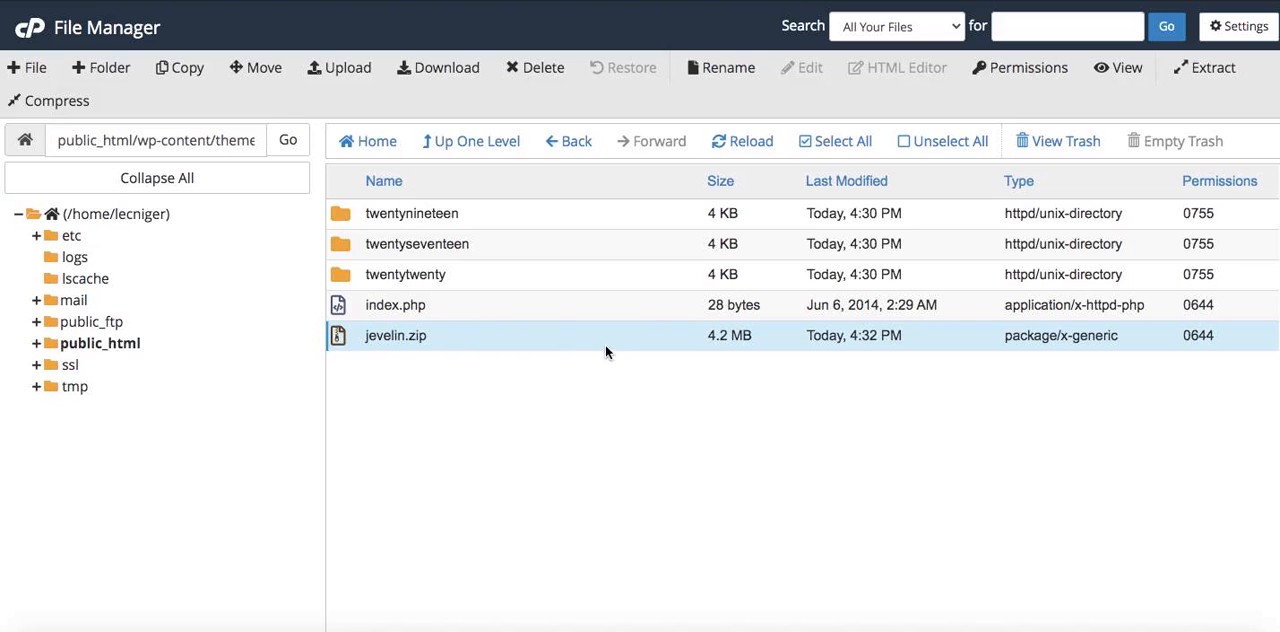
Move jevelin.zip to the trash and reload the themes folder listing
{"action": "left_click", "coordinate": [545, 70]}
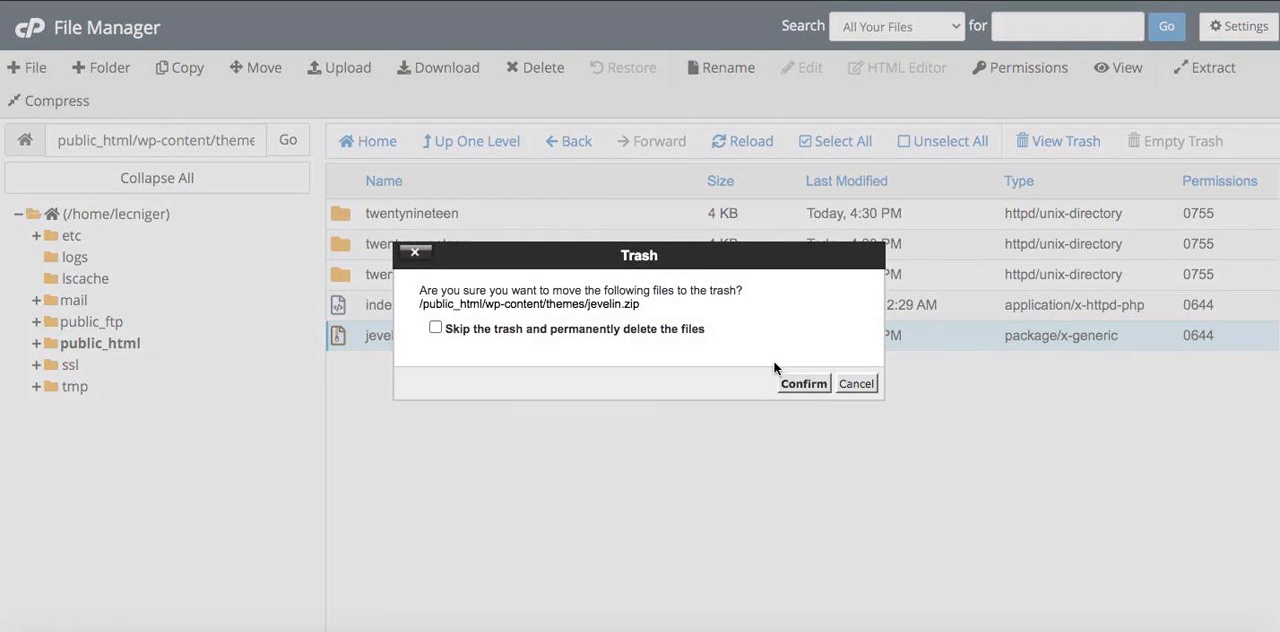
{"action": "left_click", "coordinate": [805, 380]}
{"action": "left_click", "coordinate": [737, 143]}
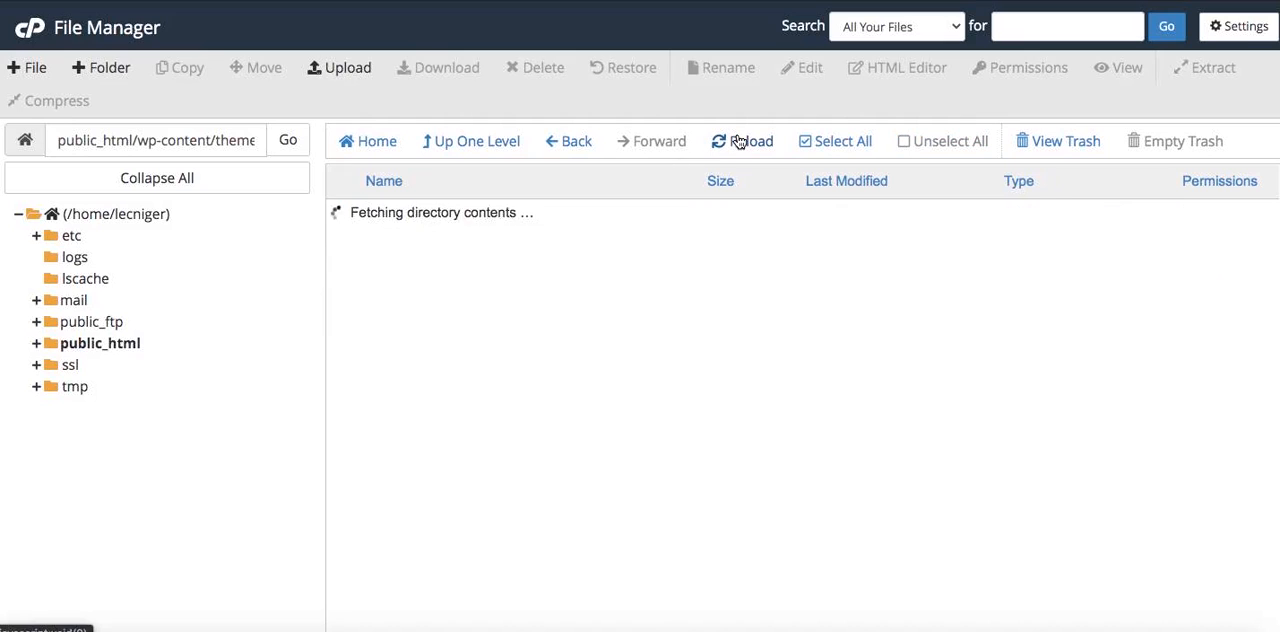
{"action": "left_click", "coordinate": [514, 211]}
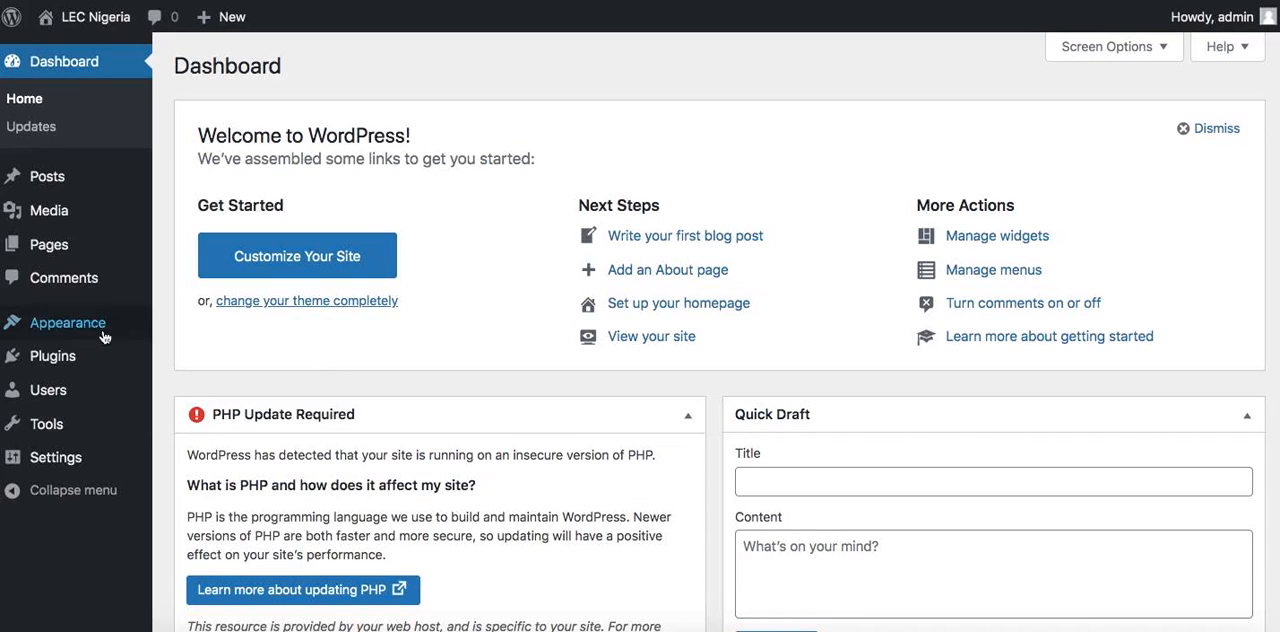
Open the installed themes in the WordPress dashboard and activate the Jevelin theme
{"action": "mouse_move", "coordinate": [97, 332]}
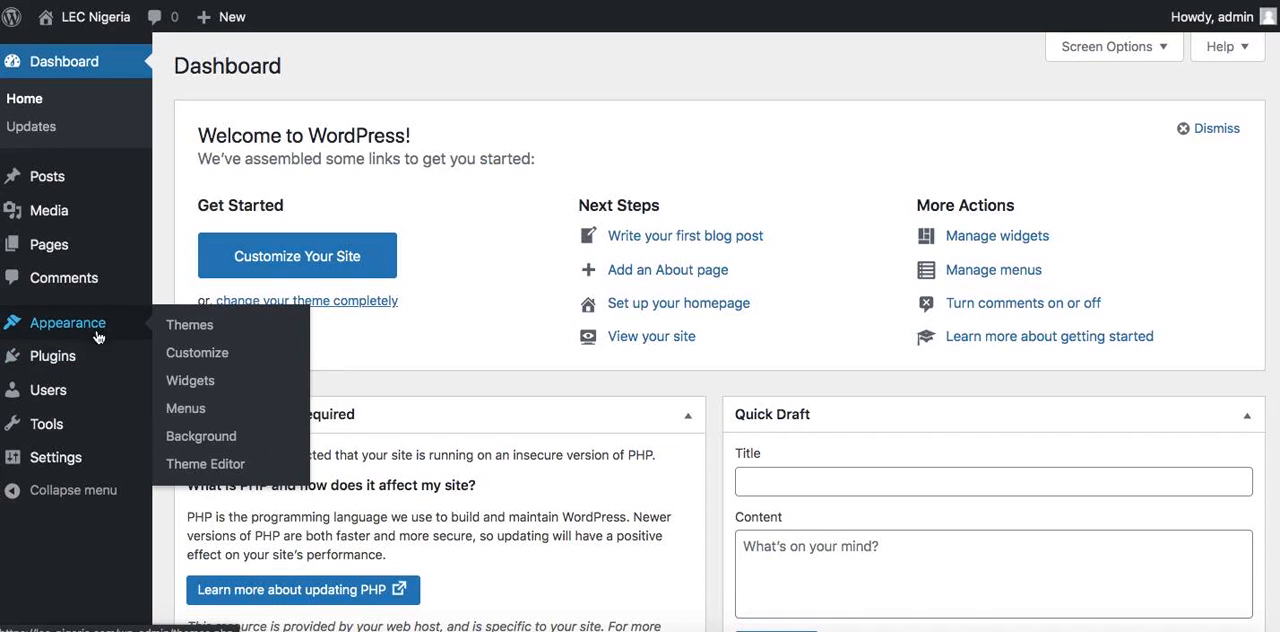
{"action": "left_click", "coordinate": [199, 328]}
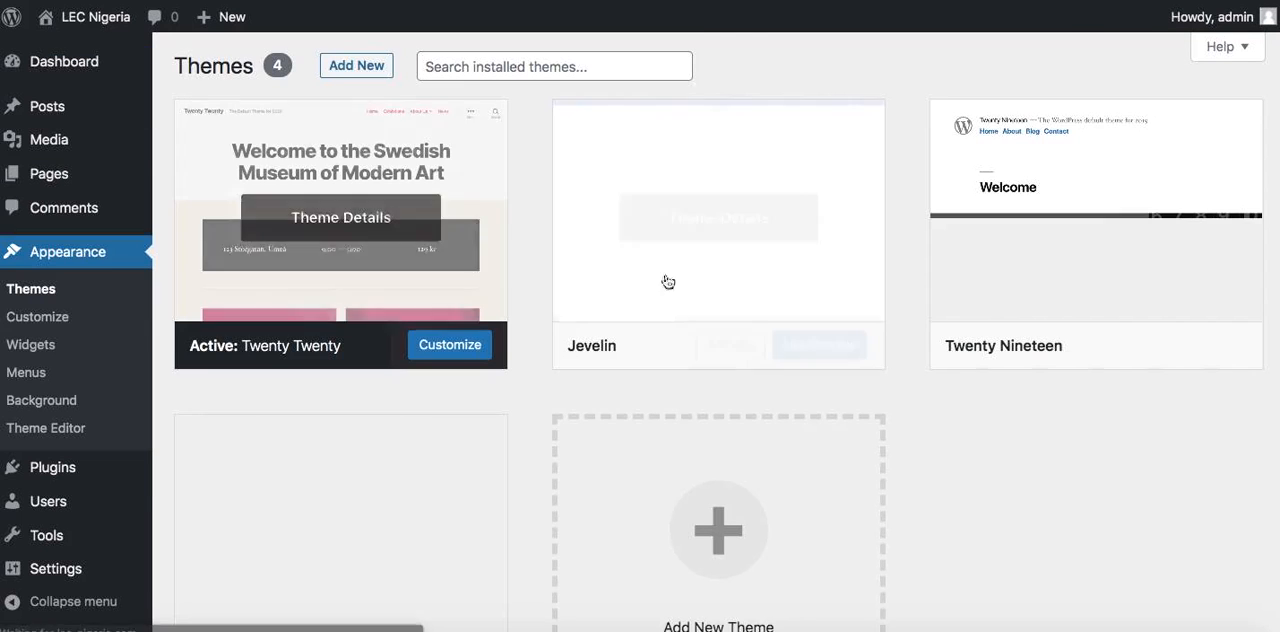
{"action": "mouse_move", "coordinate": [656, 243]}
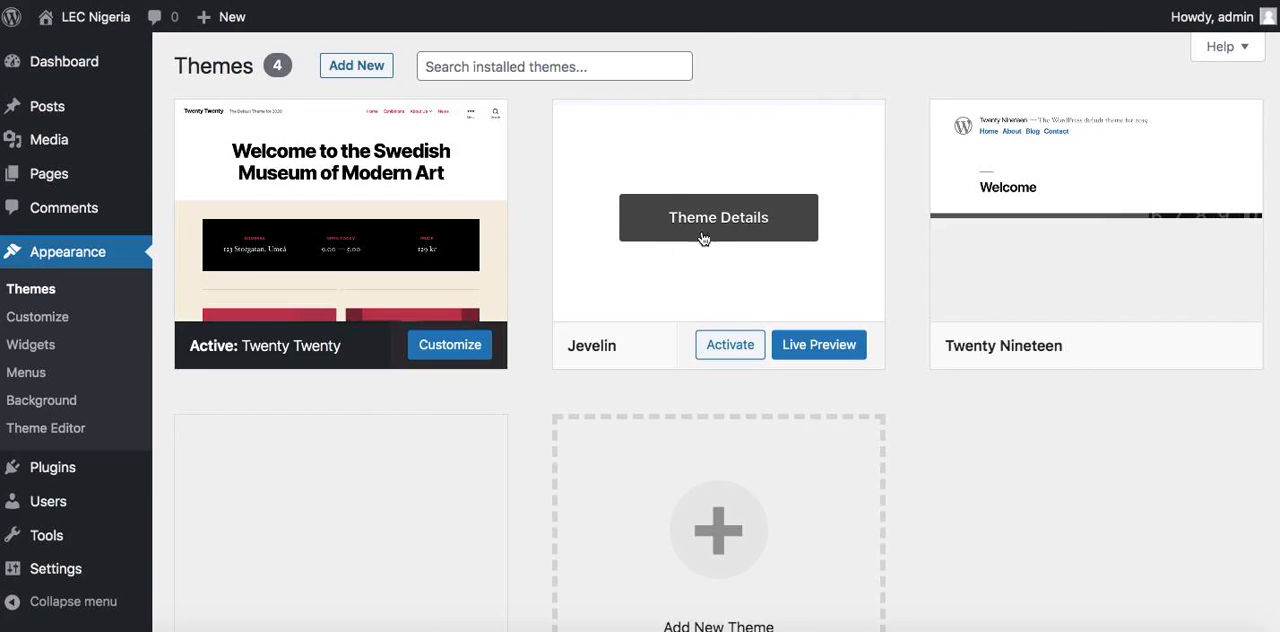
{"action": "left_click", "coordinate": [724, 345]}
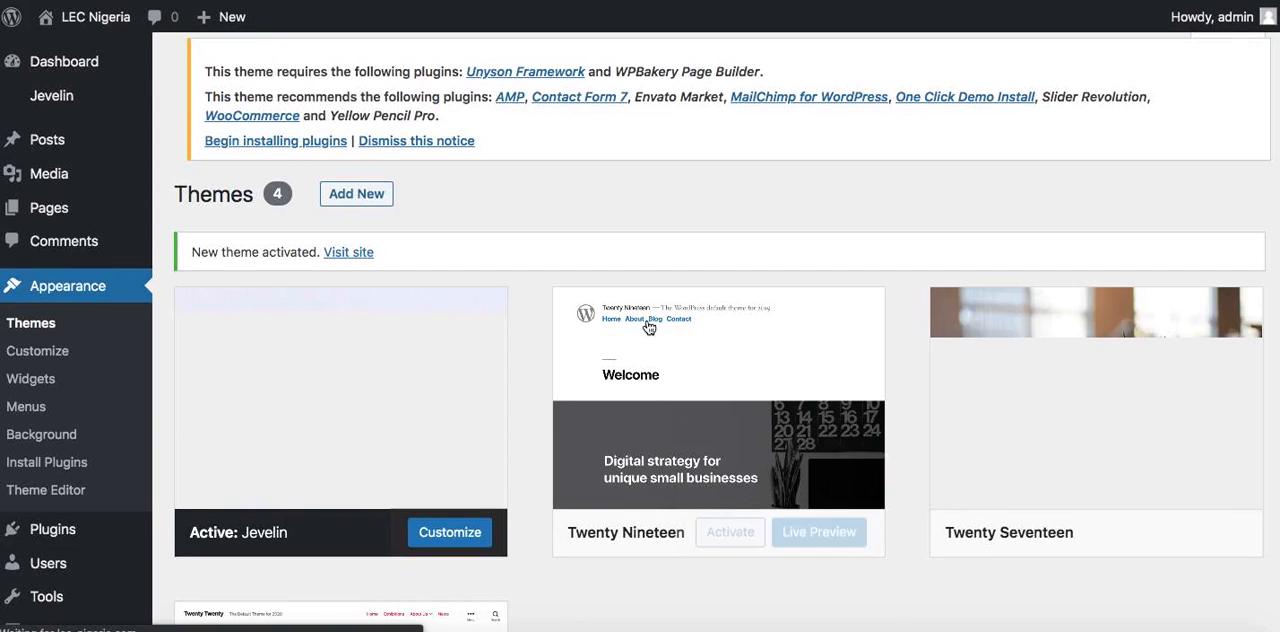
Open the Jevelin plugin installer and bulk-install all listed required and optional plugins
{"action": "left_click", "coordinate": [290, 200]}
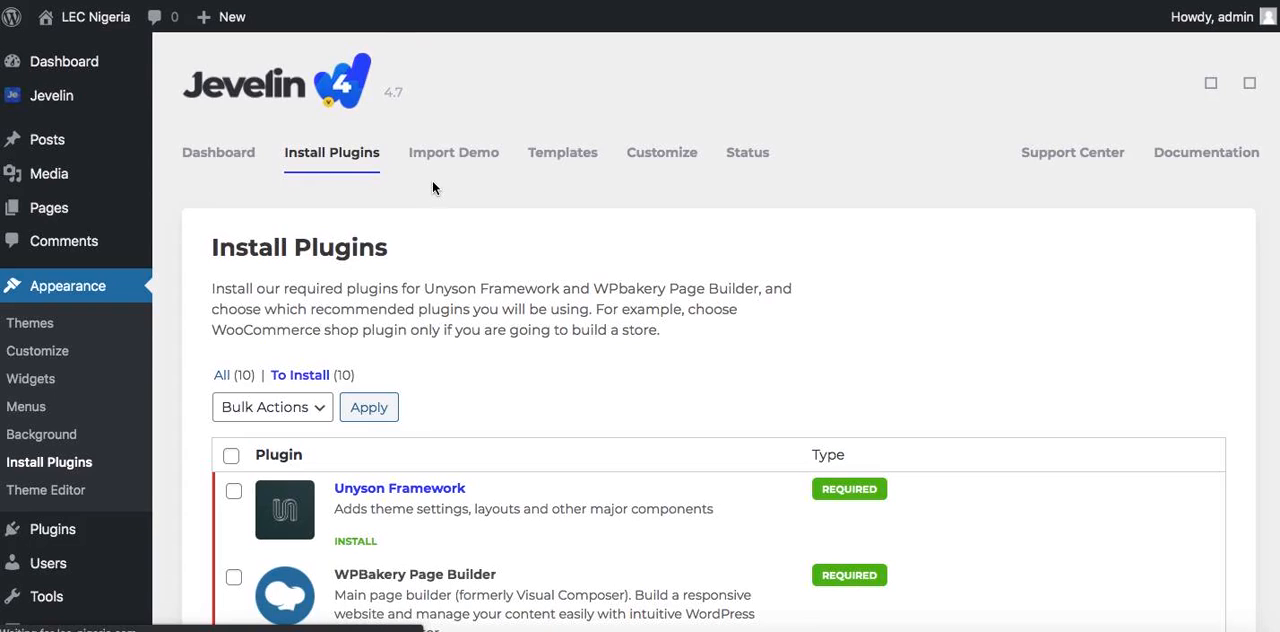
{"action": "scroll", "coordinate": [274, 278], "scroll_direction": "down", "scroll_amount": 5}
{"action": "left_click", "coordinate": [230, 219]}
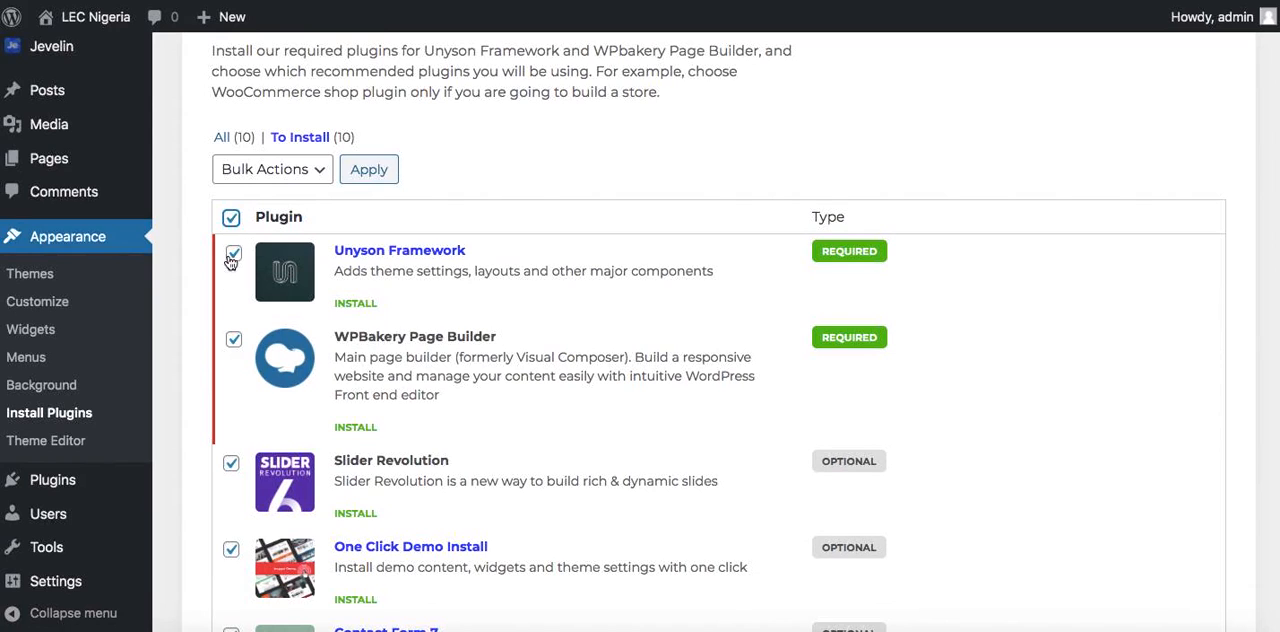
{"action": "left_click", "coordinate": [268, 174]}
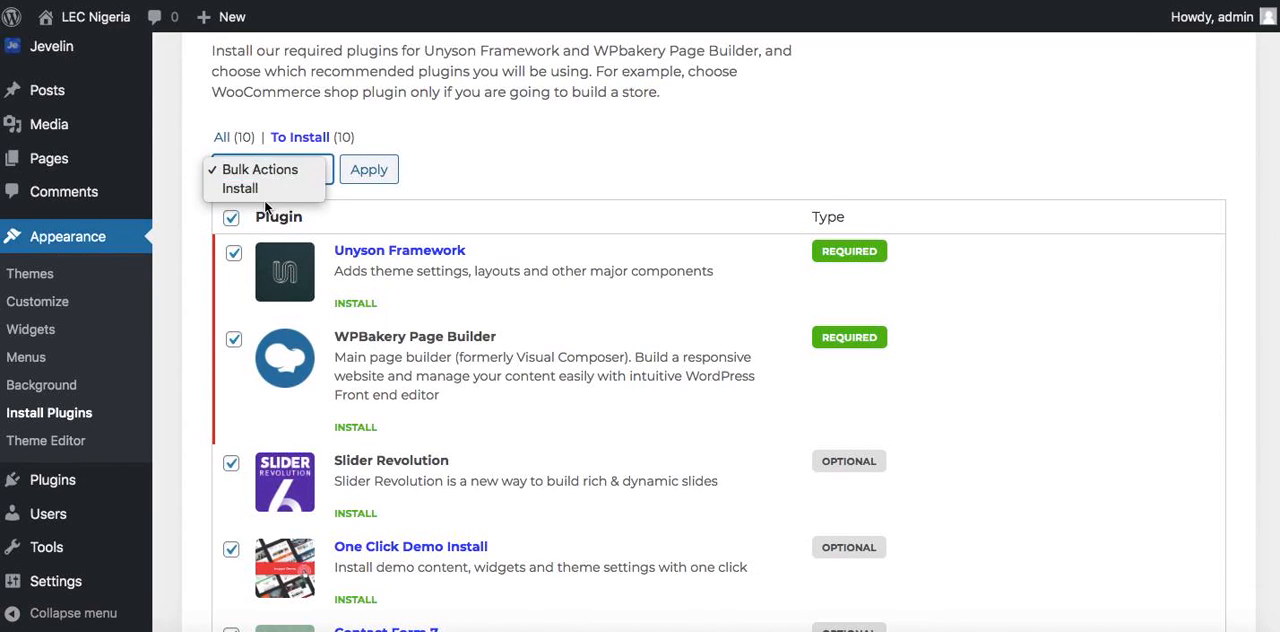
{"action": "left_click", "coordinate": [258, 190]}
{"action": "left_click", "coordinate": [364, 172]}
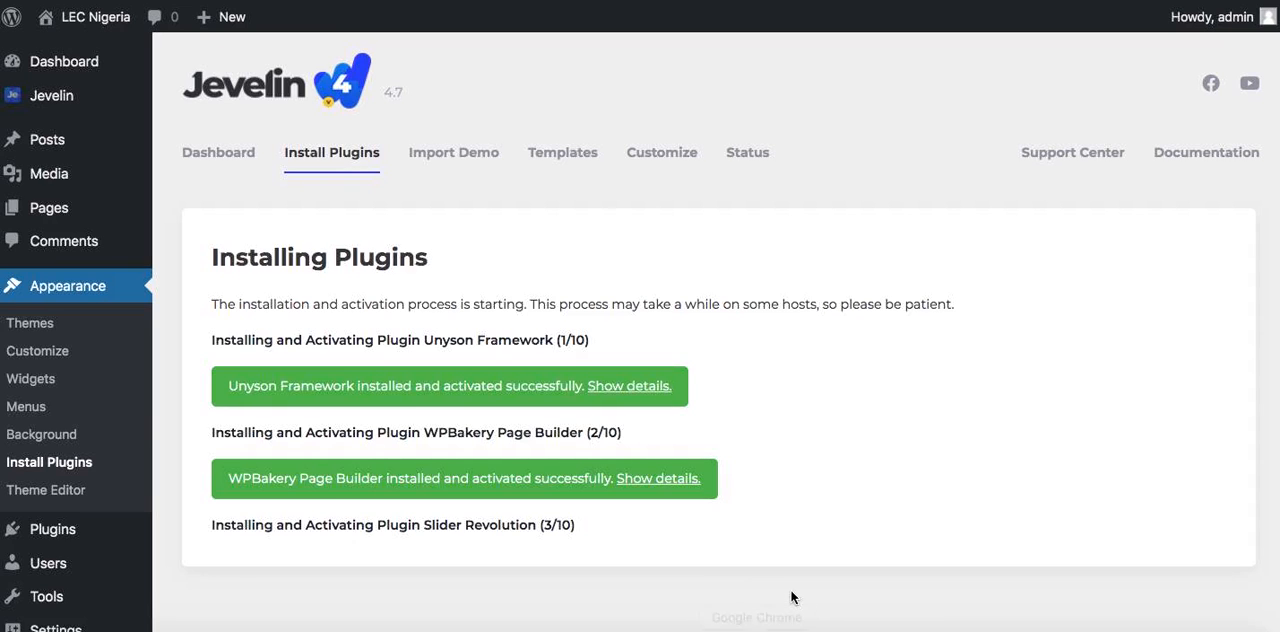
{"action": "scroll", "coordinate": [791, 597], "scroll_direction": "down", "scroll_amount": 1}
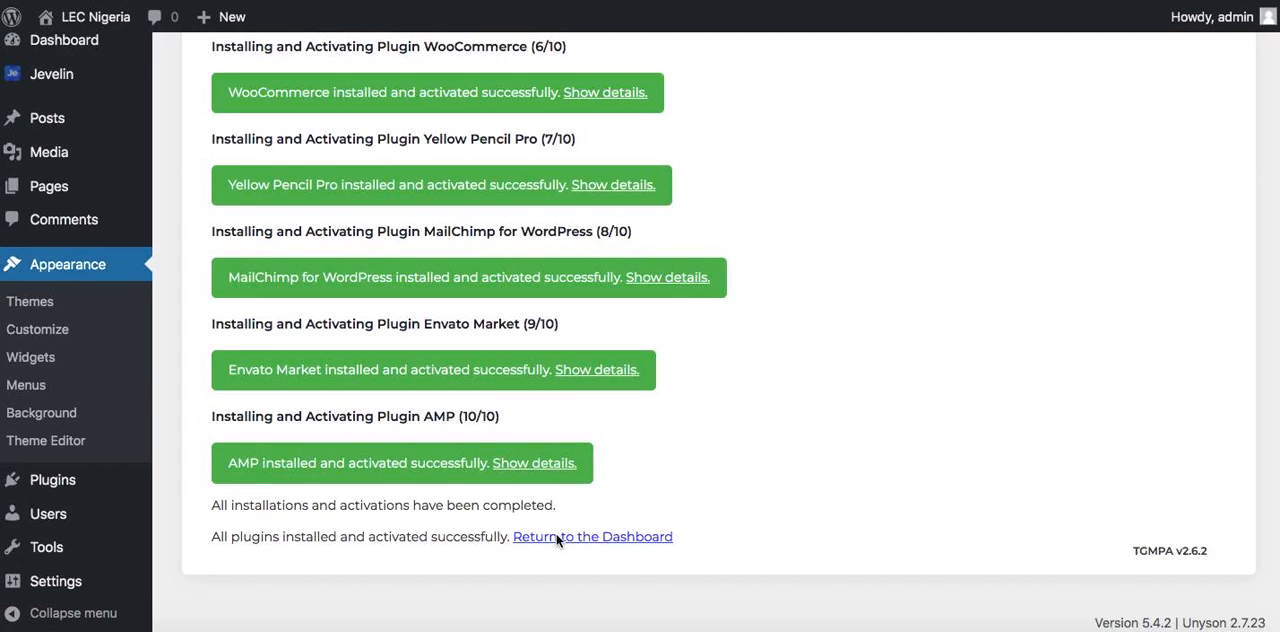
Return to the Jevelin dashboard and import the Corporate demo from the one-click demo library
{"action": "left_click", "coordinate": [592, 540]}
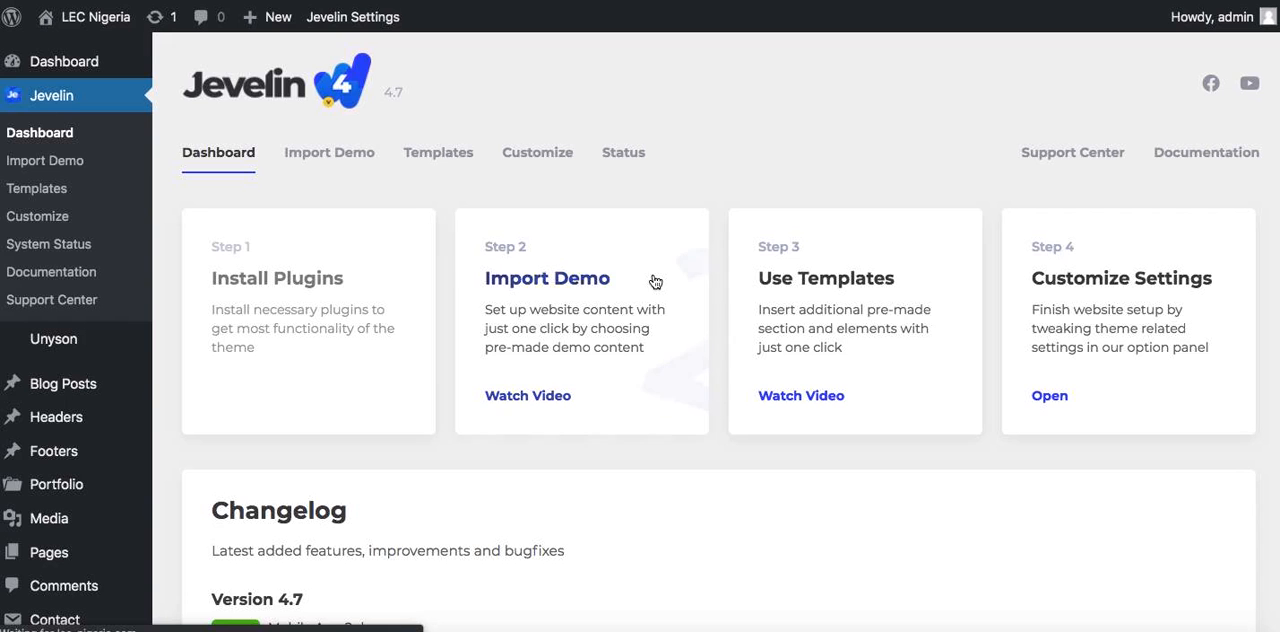
{"action": "left_click", "coordinate": [567, 284]}
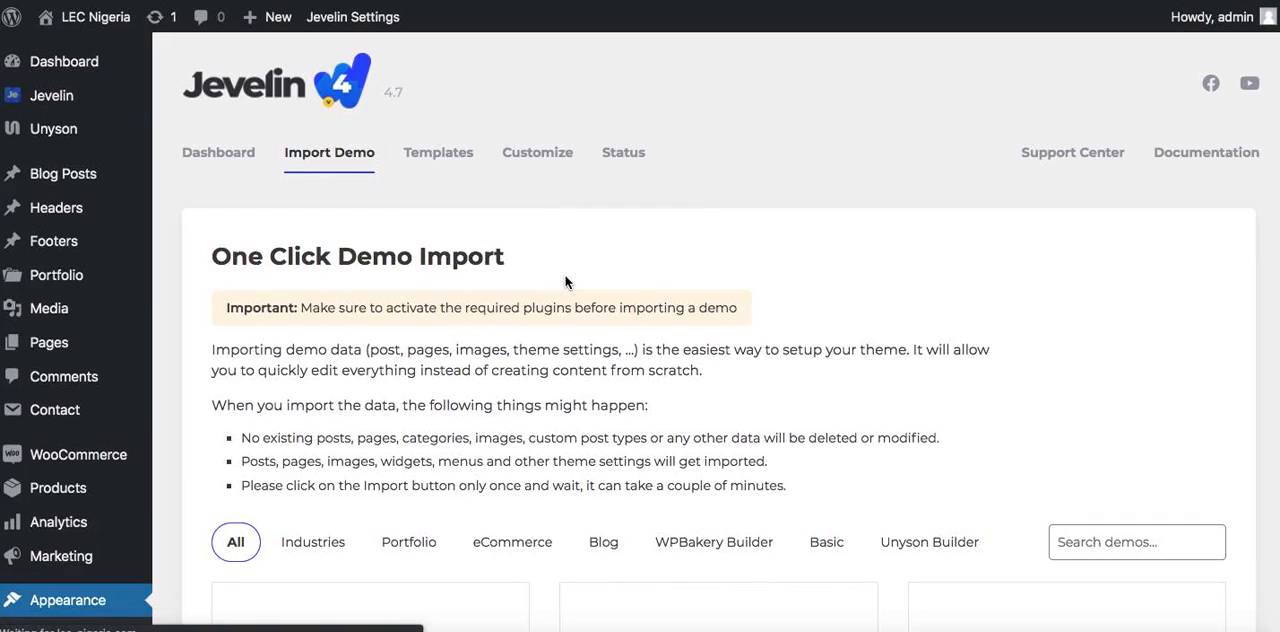
{"action": "scroll", "coordinate": [565, 282], "scroll_direction": "down", "scroll_amount": 5}
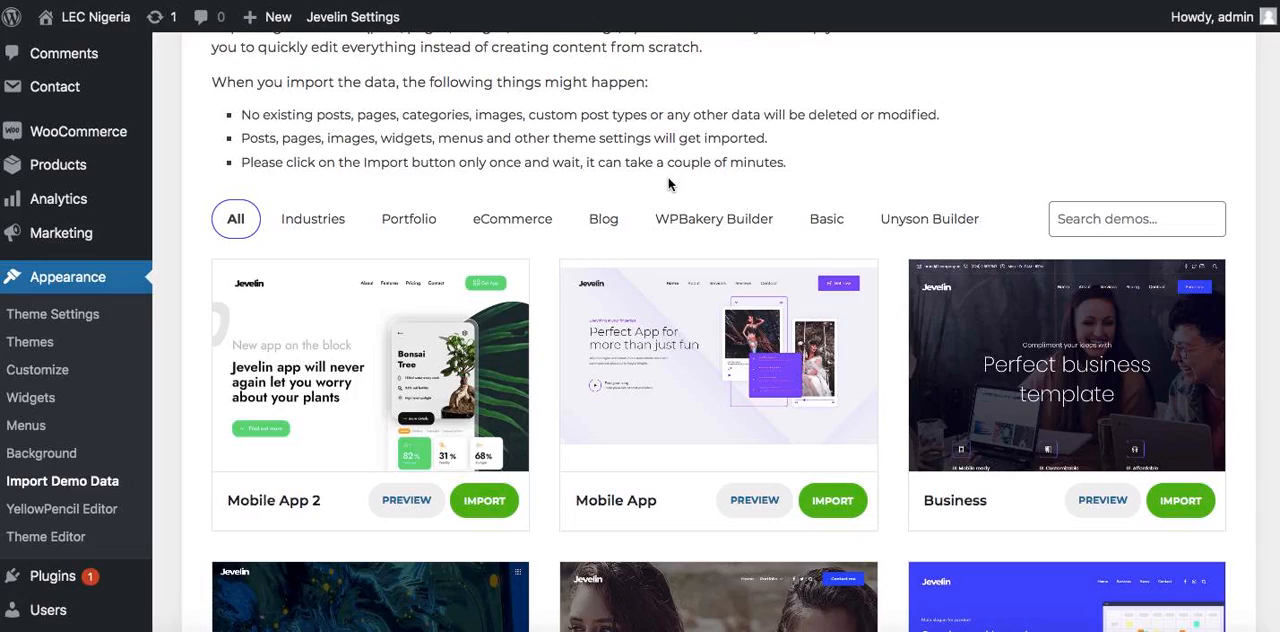
{"action": "scroll", "coordinate": [669, 184], "scroll_direction": "down", "scroll_amount": 7}
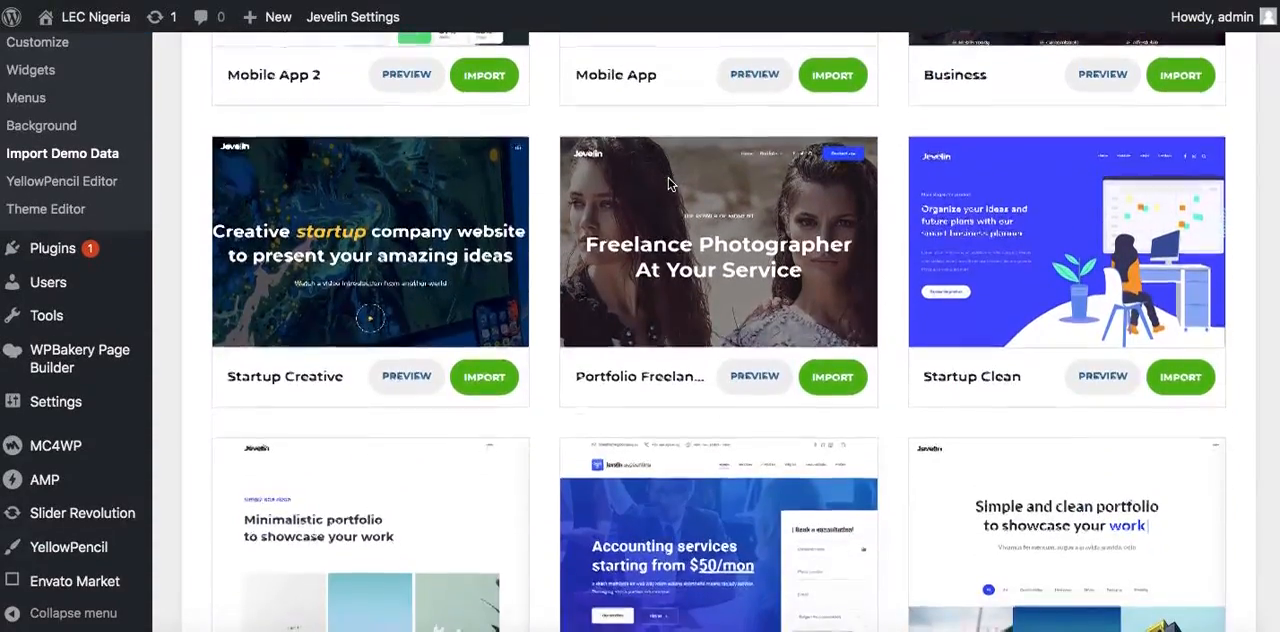
{"action": "scroll", "coordinate": [669, 184], "scroll_direction": "down", "scroll_amount": 6}
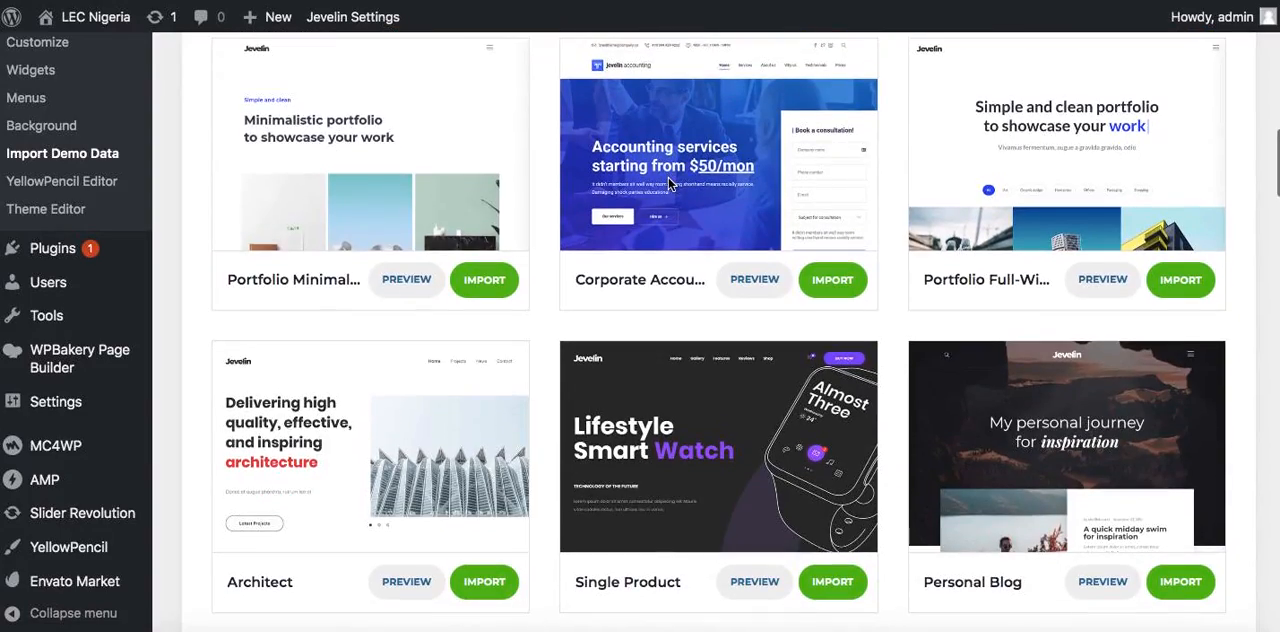
{"action": "scroll", "coordinate": [669, 184], "scroll_direction": "down", "scroll_amount": 8}
{"action": "scroll", "coordinate": [669, 184], "scroll_direction": "down", "scroll_amount": 11}
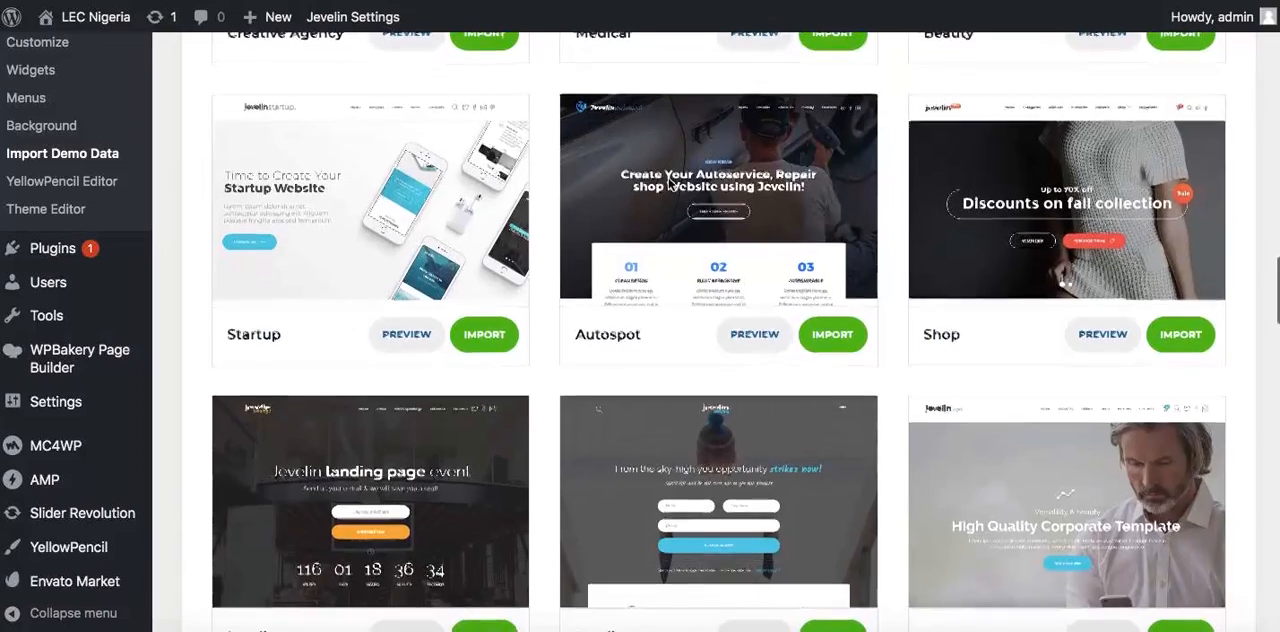
{"action": "scroll", "coordinate": [672, 185], "scroll_direction": "down", "scroll_amount": 2}
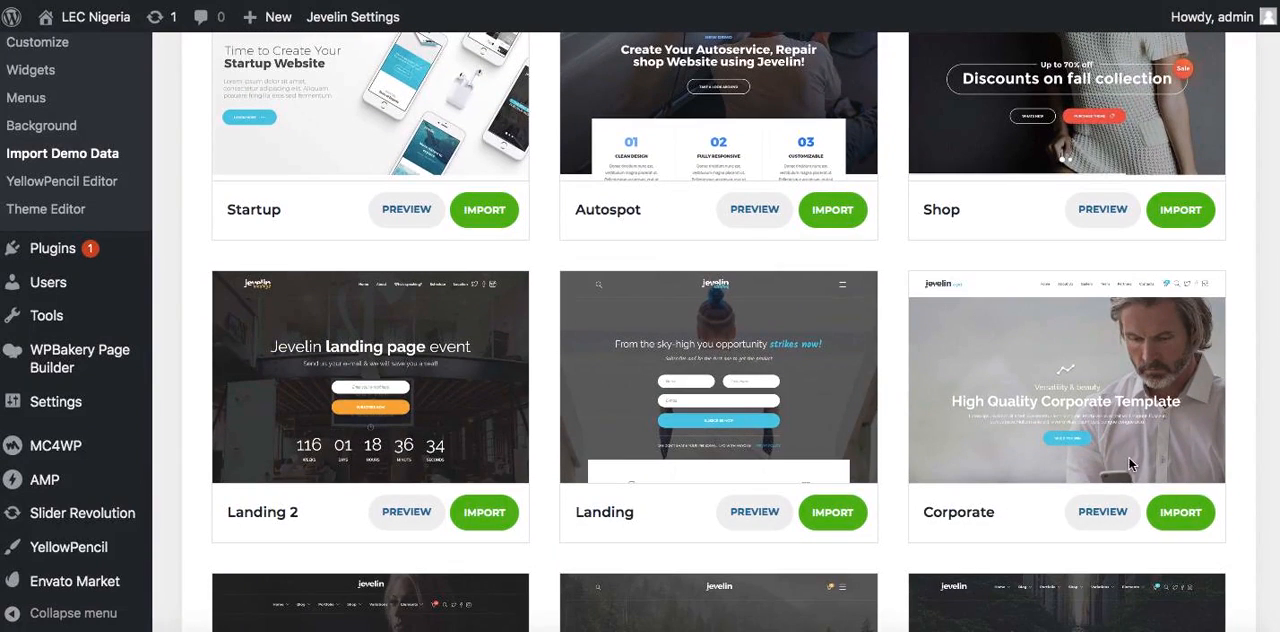
{"action": "left_click", "coordinate": [1174, 515]}
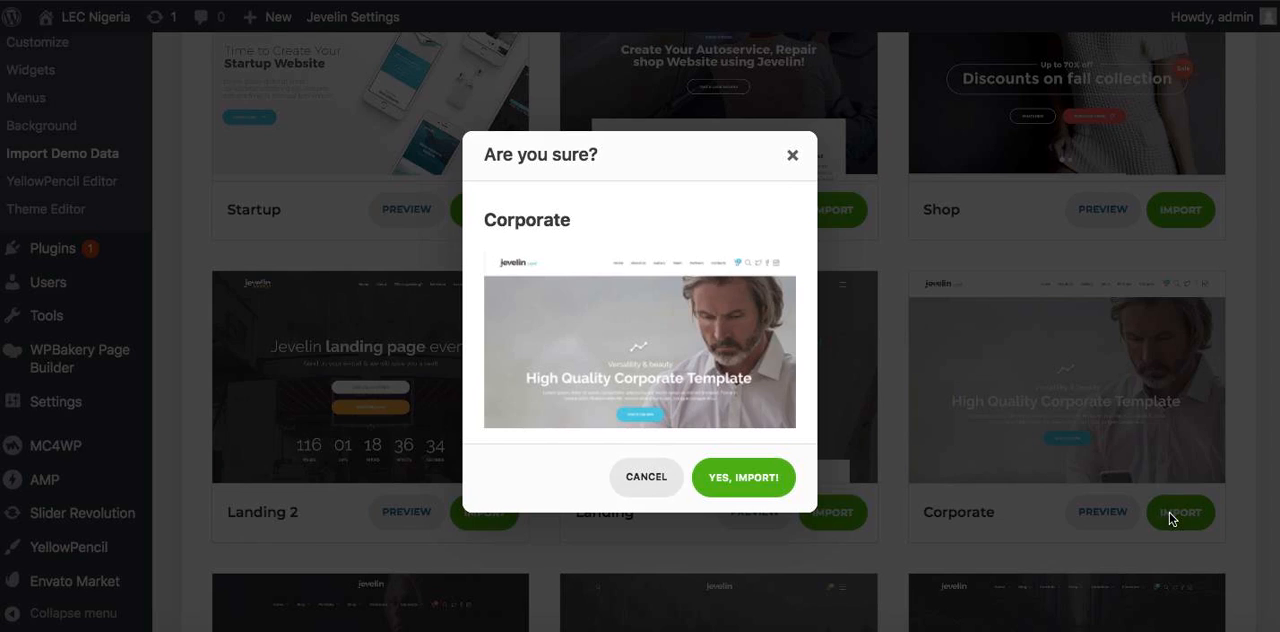
{"action": "left_click", "coordinate": [763, 475]}
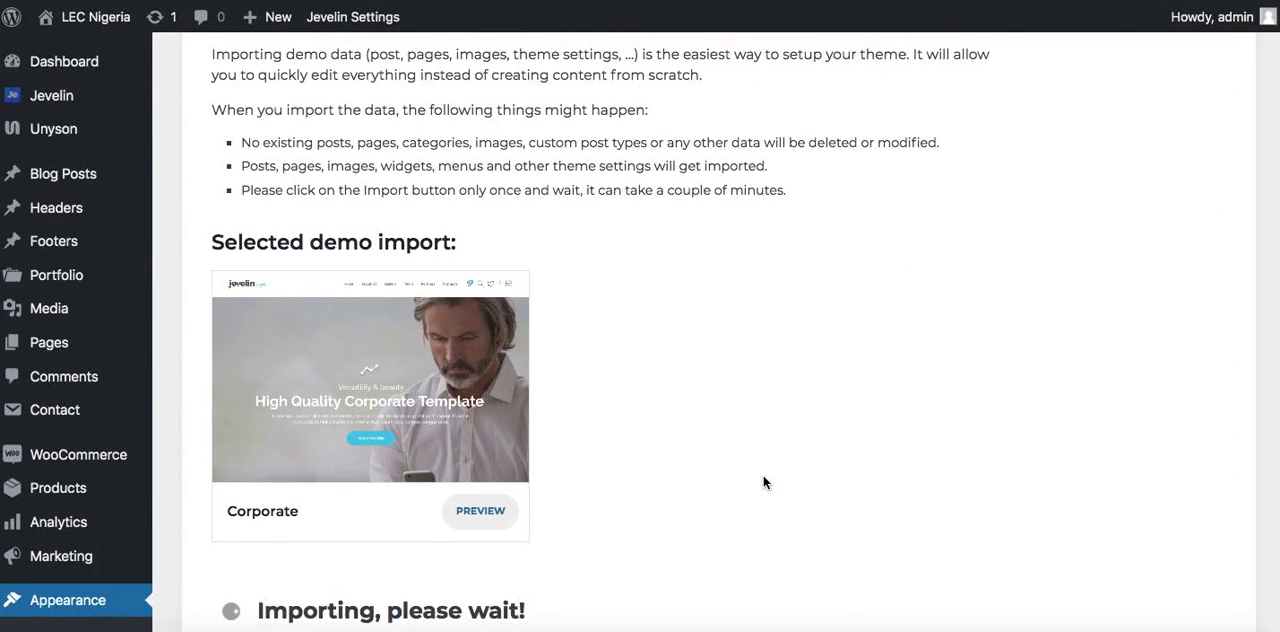
{"action": "scroll", "coordinate": [763, 483], "scroll_direction": "down", "scroll_amount": 5}
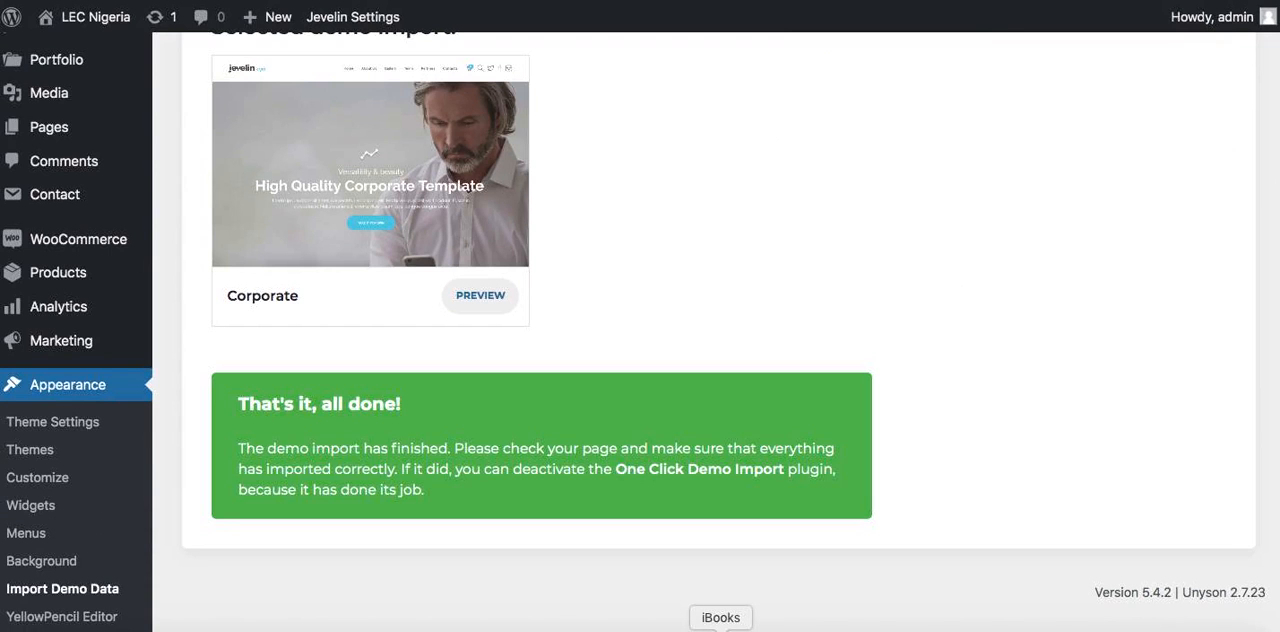
Open the LEC Nigeria site's front end from the WordPress dashboard
{"action": "scroll", "coordinate": [750, 253], "scroll_direction": "up", "scroll_amount": 1}
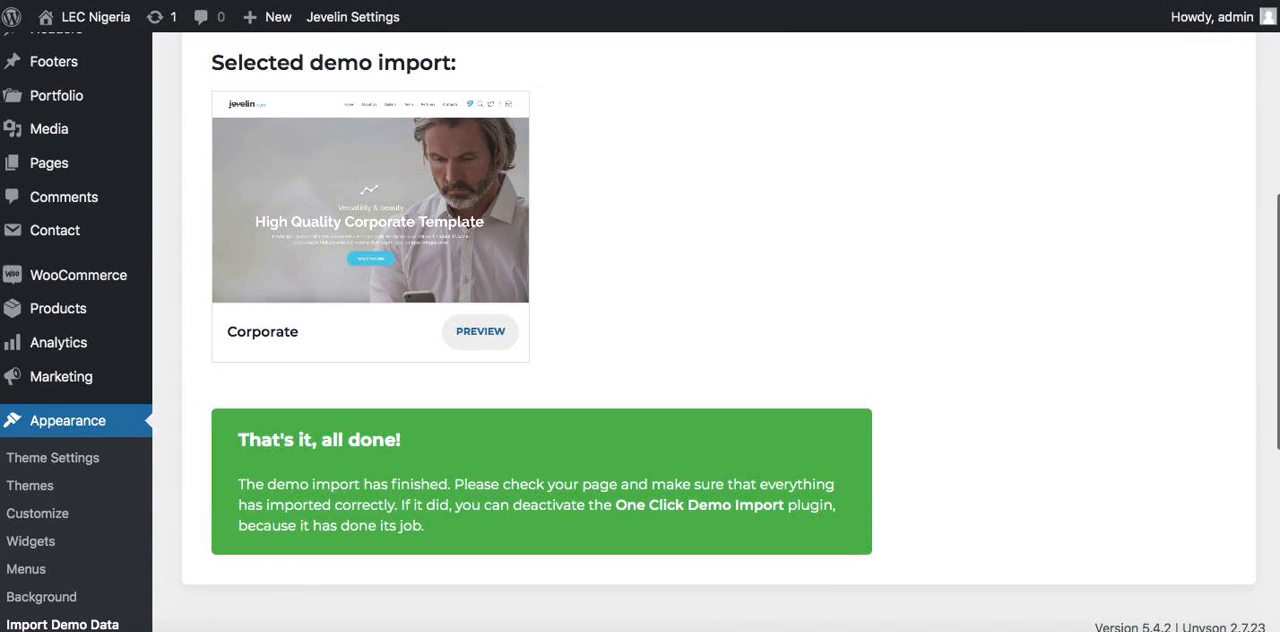
{"action": "scroll", "coordinate": [675, 272], "scroll_direction": "up", "scroll_amount": 1}
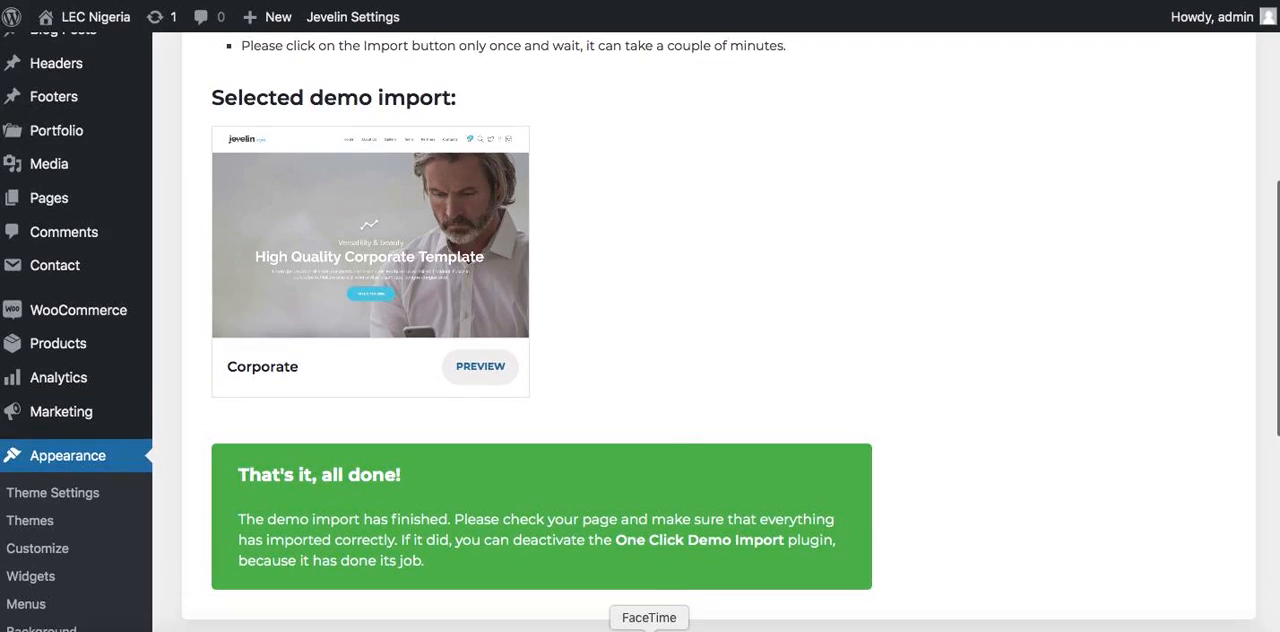
{"action": "scroll", "coordinate": [680, 431], "scroll_direction": "up", "scroll_amount": 10}
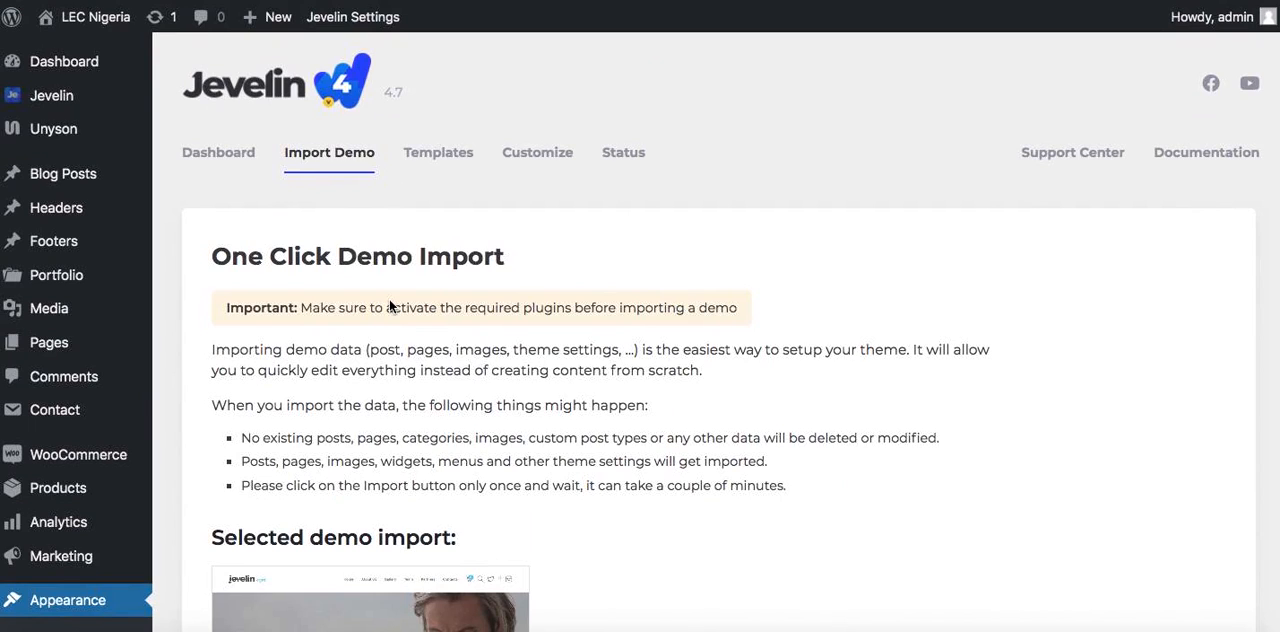
{"action": "mouse_move", "coordinate": [88, 20]}
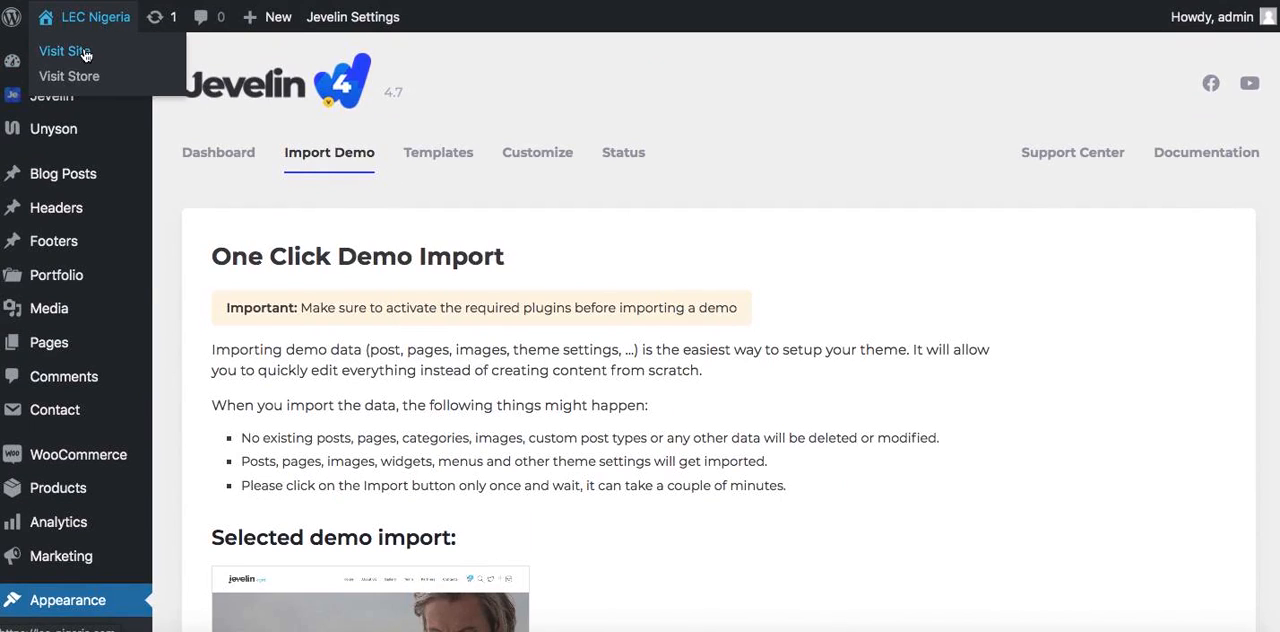
{"action": "right_click", "coordinate": [86, 55]}
{"action": "left_click", "coordinate": [214, 54]}
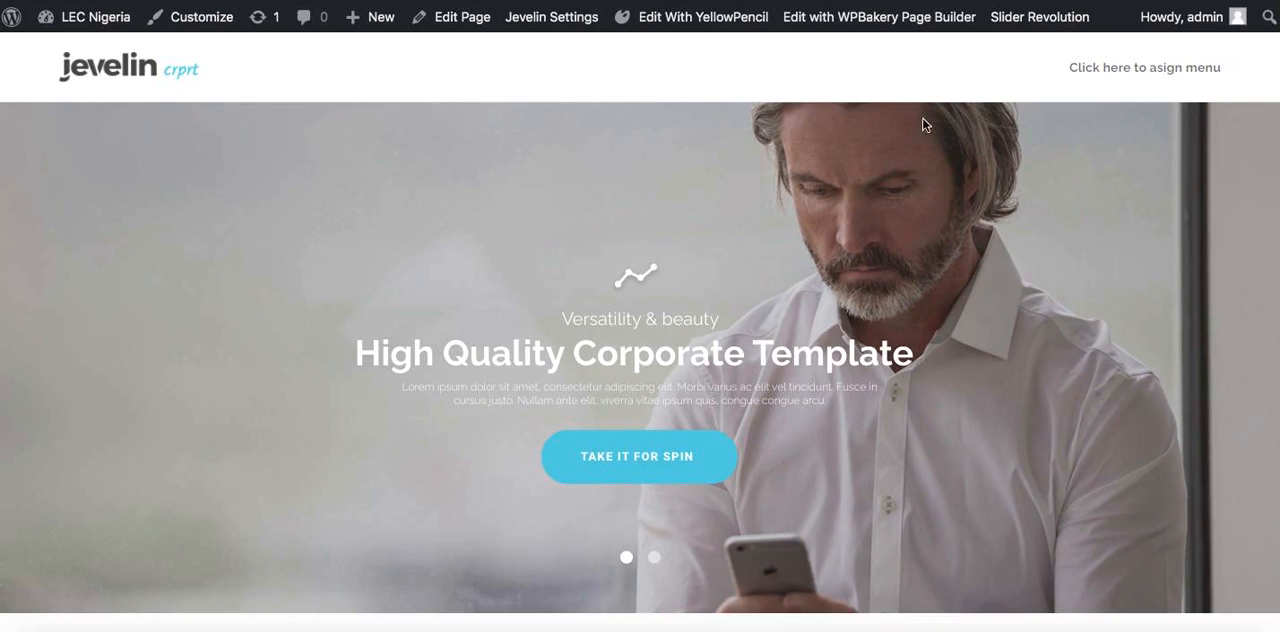
Examine the imported Corporate homepage from the hero slider down to the footer widgets
{"action": "scroll", "coordinate": [881, 262], "scroll_direction": "down", "scroll_amount": 5}
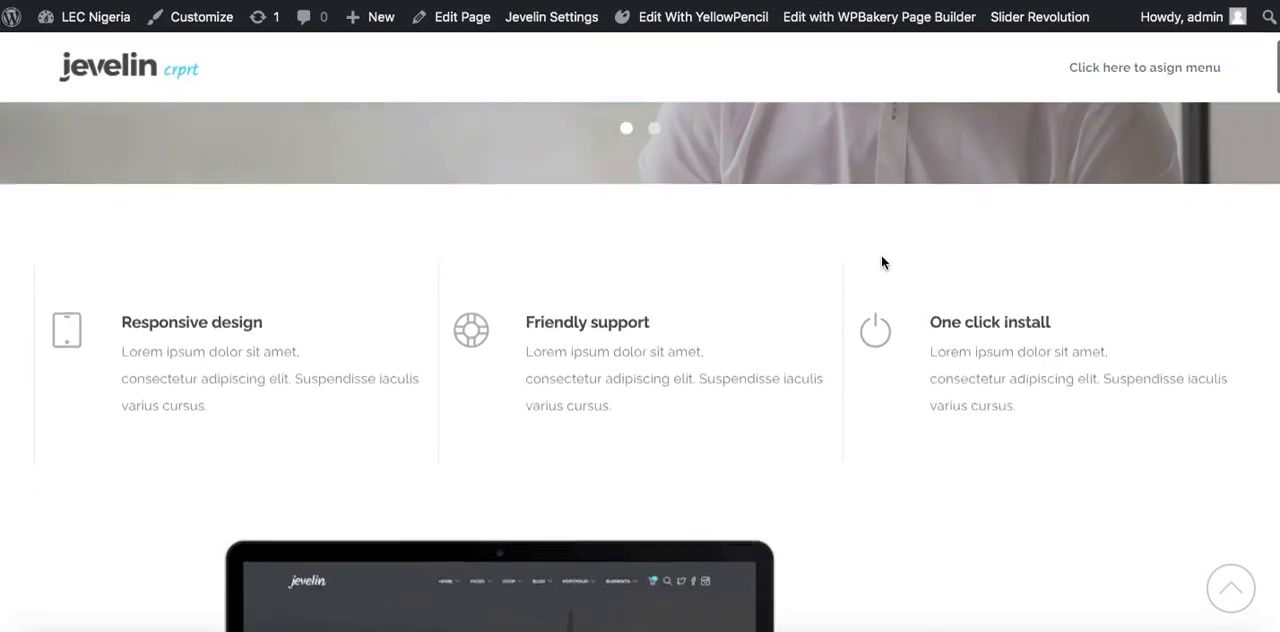
{"action": "scroll", "coordinate": [879, 263], "scroll_direction": "down", "scroll_amount": 6}
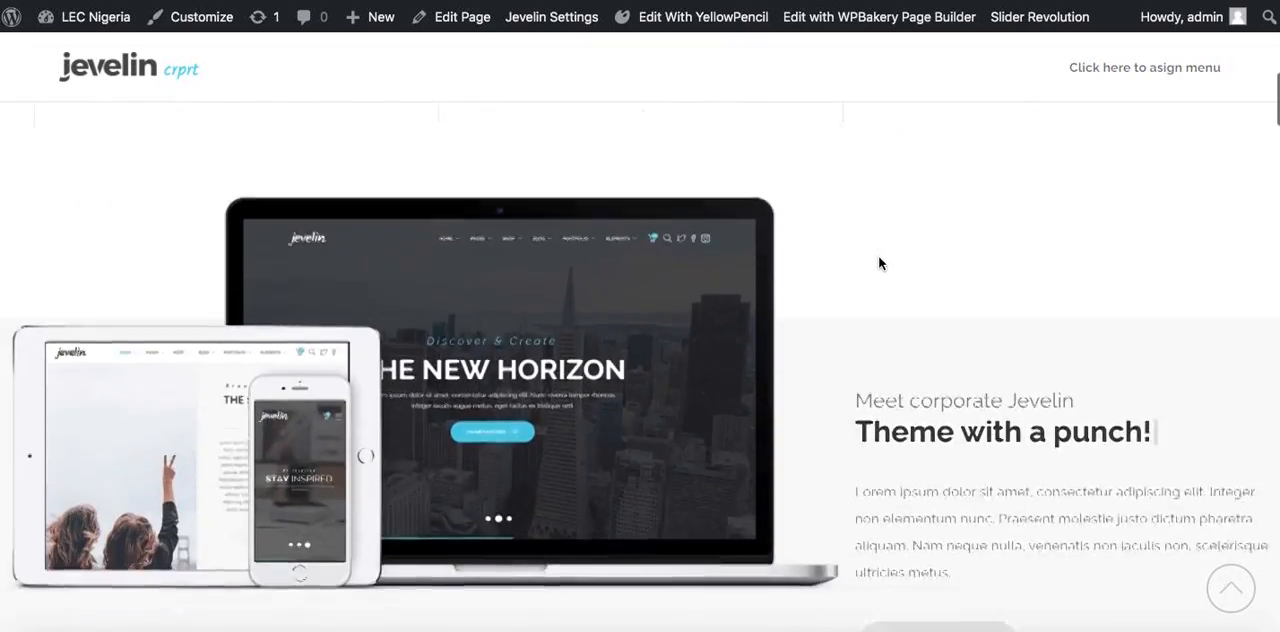
{"action": "scroll", "coordinate": [879, 257], "scroll_direction": "down", "scroll_amount": 10}
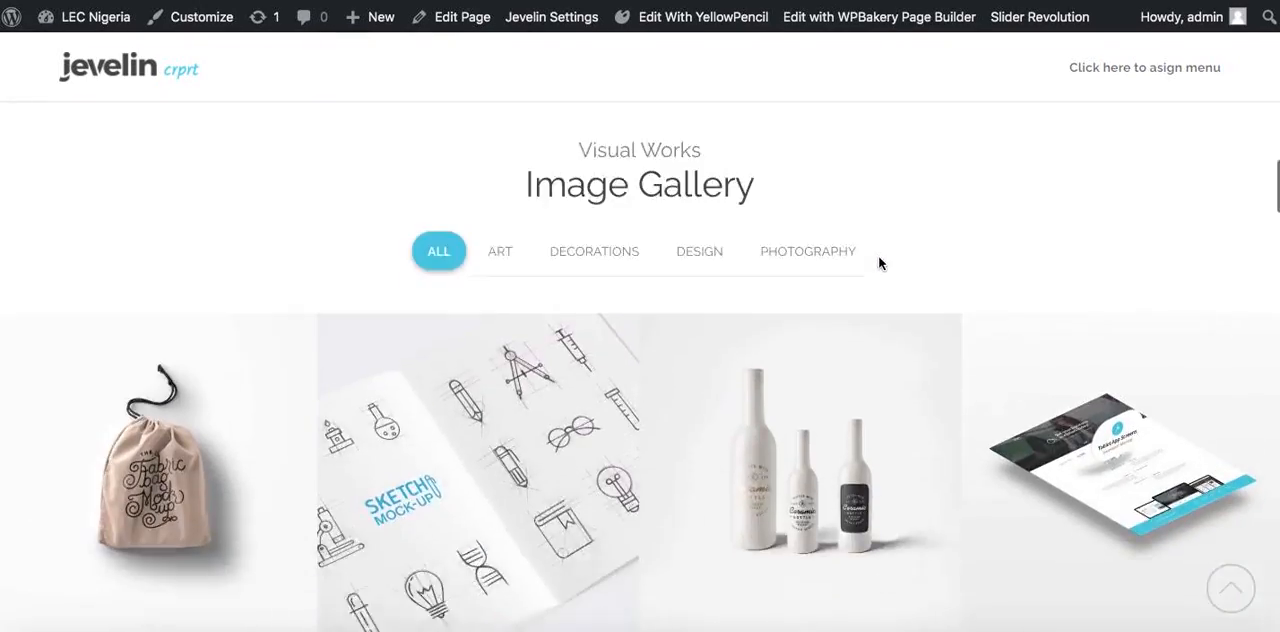
{"action": "scroll", "coordinate": [879, 257], "scroll_direction": "down", "scroll_amount": 15}
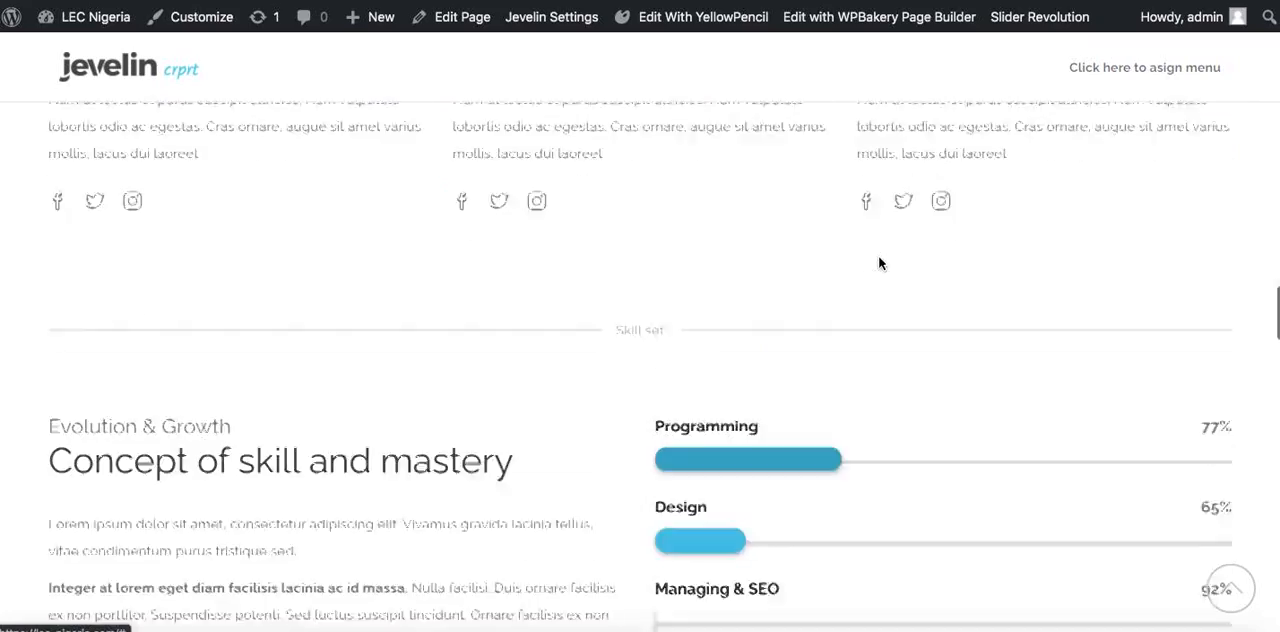
{"action": "scroll", "coordinate": [879, 260], "scroll_direction": "down", "scroll_amount": 20}
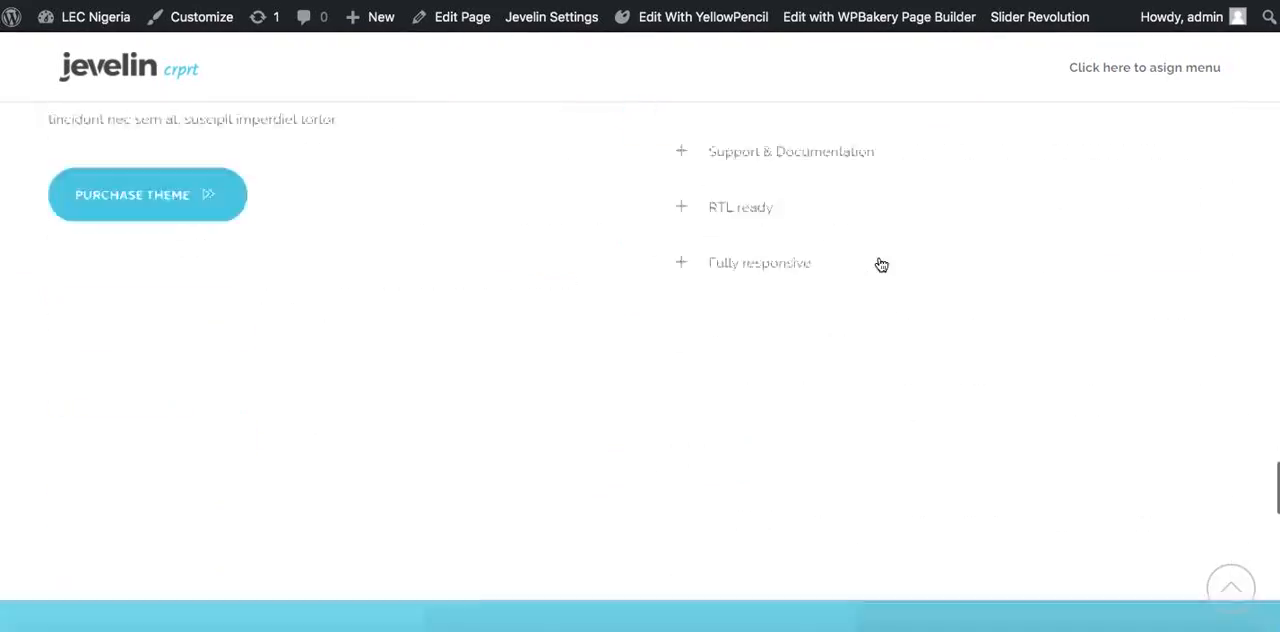
{"action": "scroll", "coordinate": [879, 258], "scroll_direction": "down", "scroll_amount": 5}
{"action": "scroll", "coordinate": [880, 262], "scroll_direction": "up", "scroll_amount": 10}
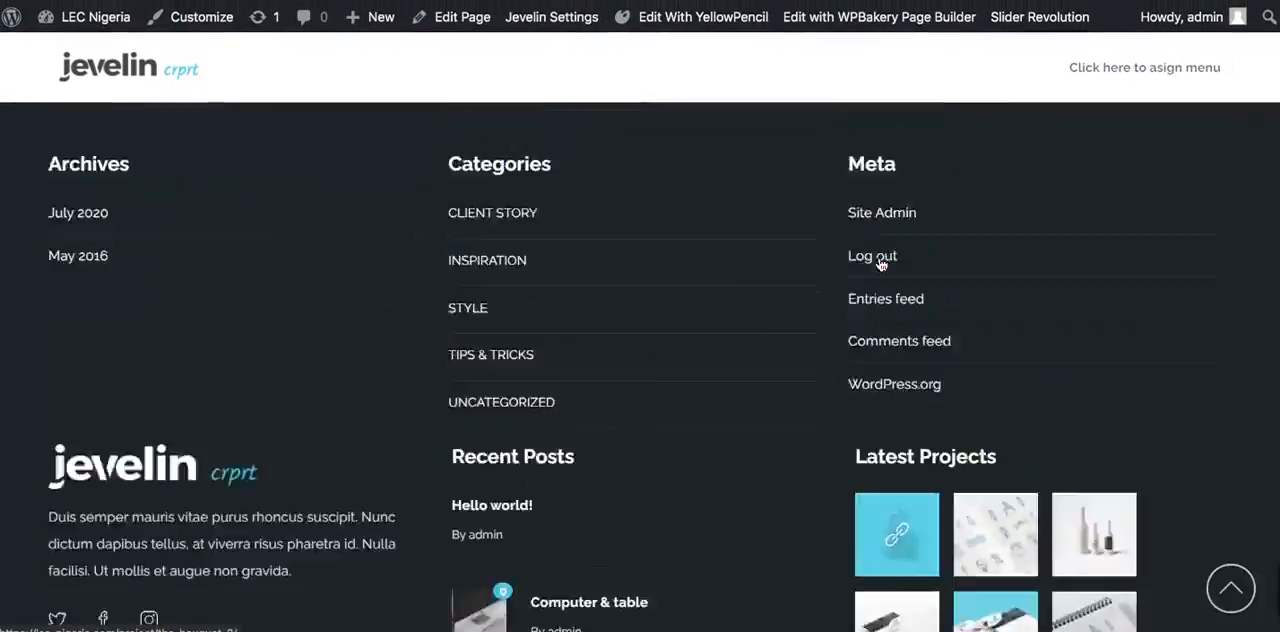
{"action": "scroll", "coordinate": [880, 263], "scroll_direction": "up", "scroll_amount": 20}
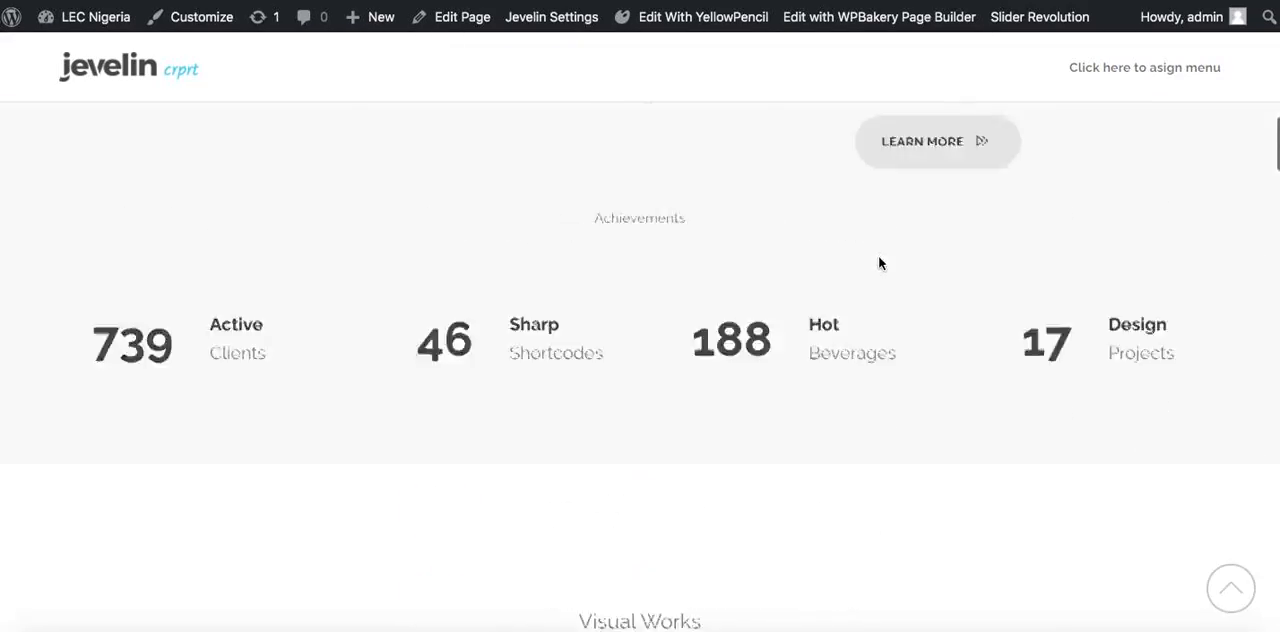
{"action": "scroll", "coordinate": [879, 262], "scroll_direction": "up", "scroll_amount": 10}
Compare the Corporate homepage's sections with the client's page mockup on slide 2 of the PowerPoint presentation
{"action": "key", "text": "ctrl+Right"}
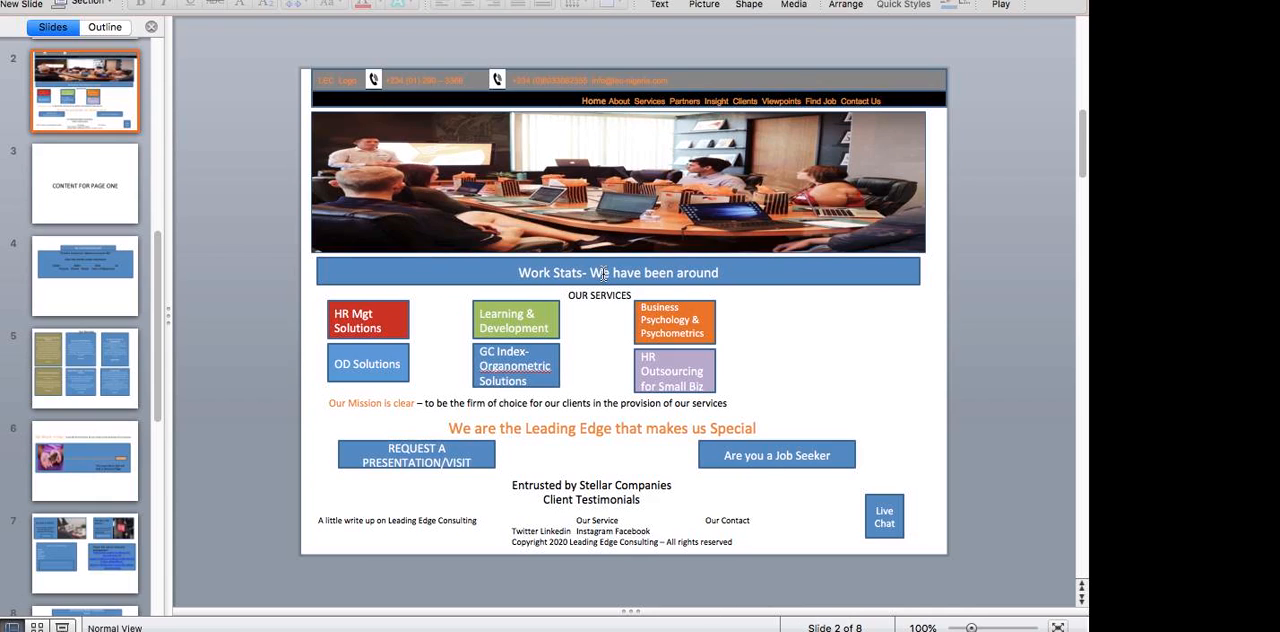
{"action": "key", "text": "ctrl+Left"}
{"action": "scroll", "coordinate": [601, 273], "scroll_direction": "down", "scroll_amount": 10}
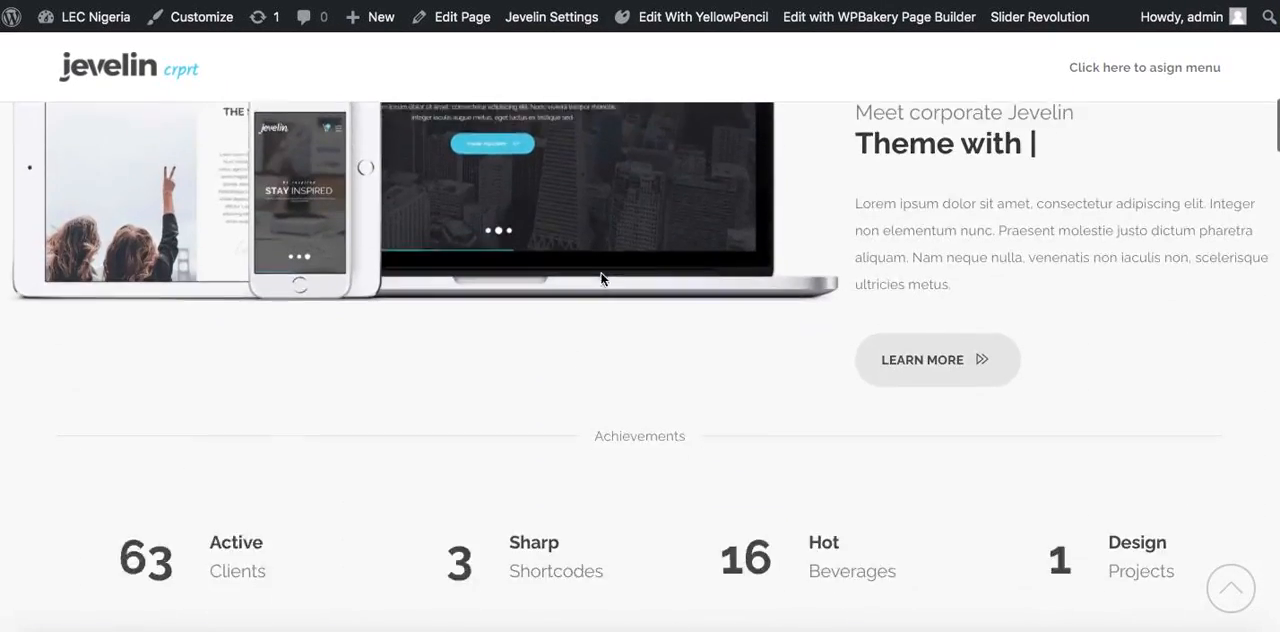
{"action": "scroll", "coordinate": [601, 278], "scroll_direction": "down", "scroll_amount": 2}
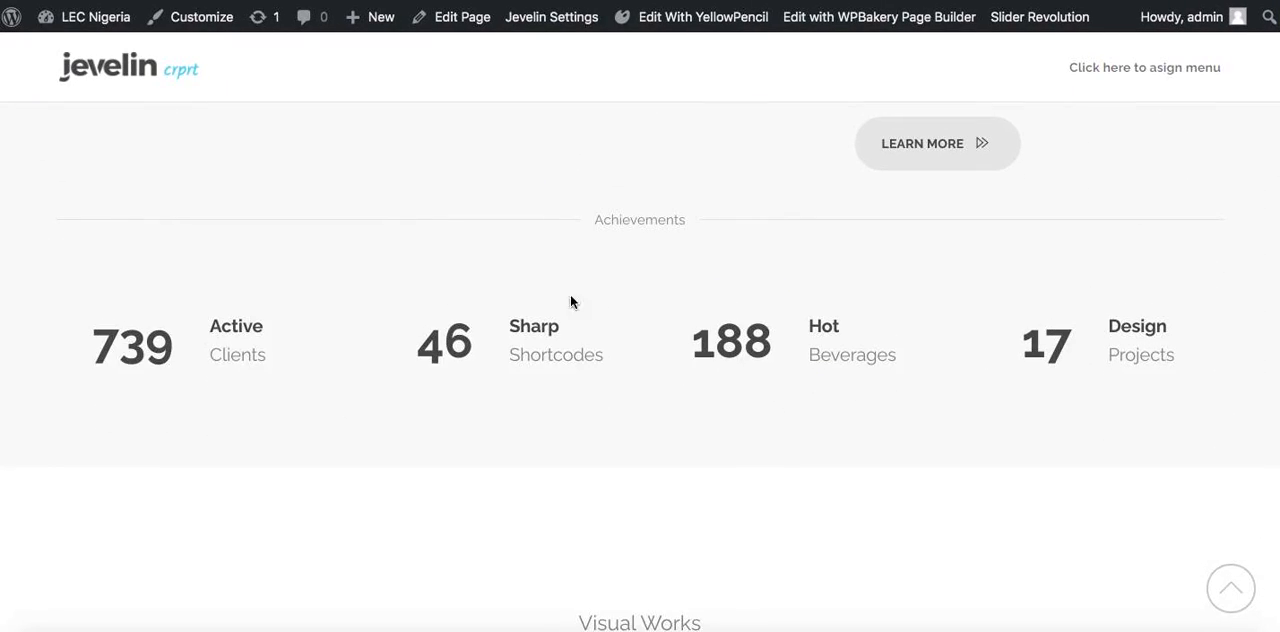
{"action": "key", "text": "ctrl+Right"}
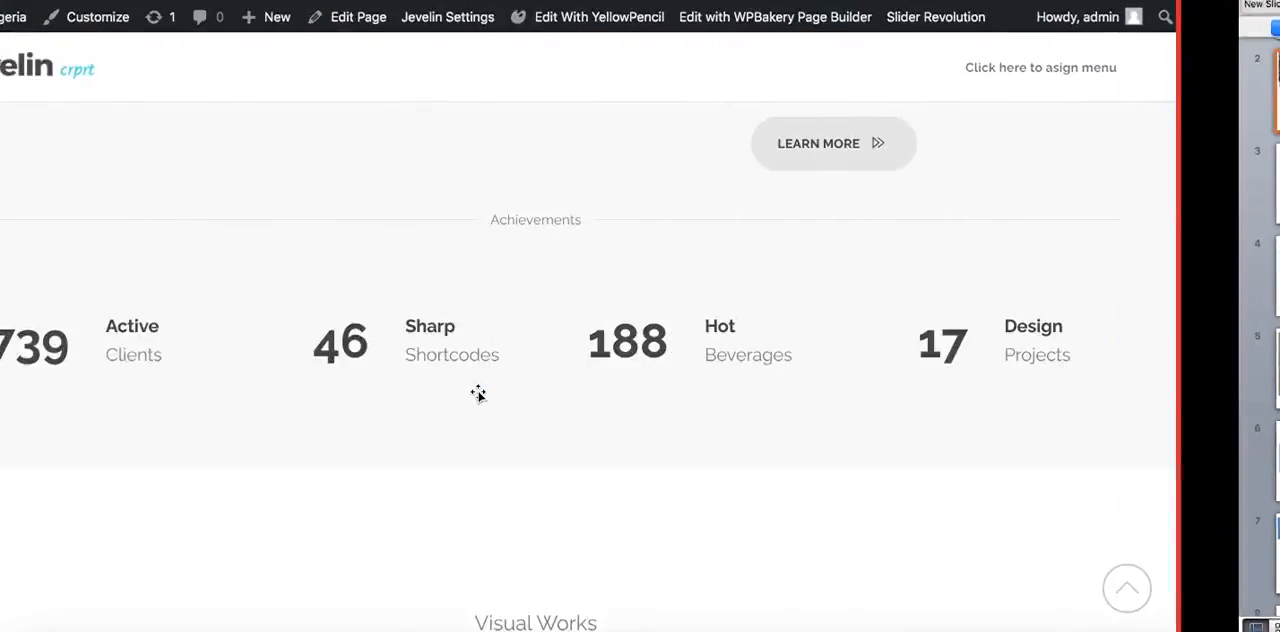
{"action": "scroll", "coordinate": [477, 395], "scroll_direction": "down", "scroll_amount": 5}
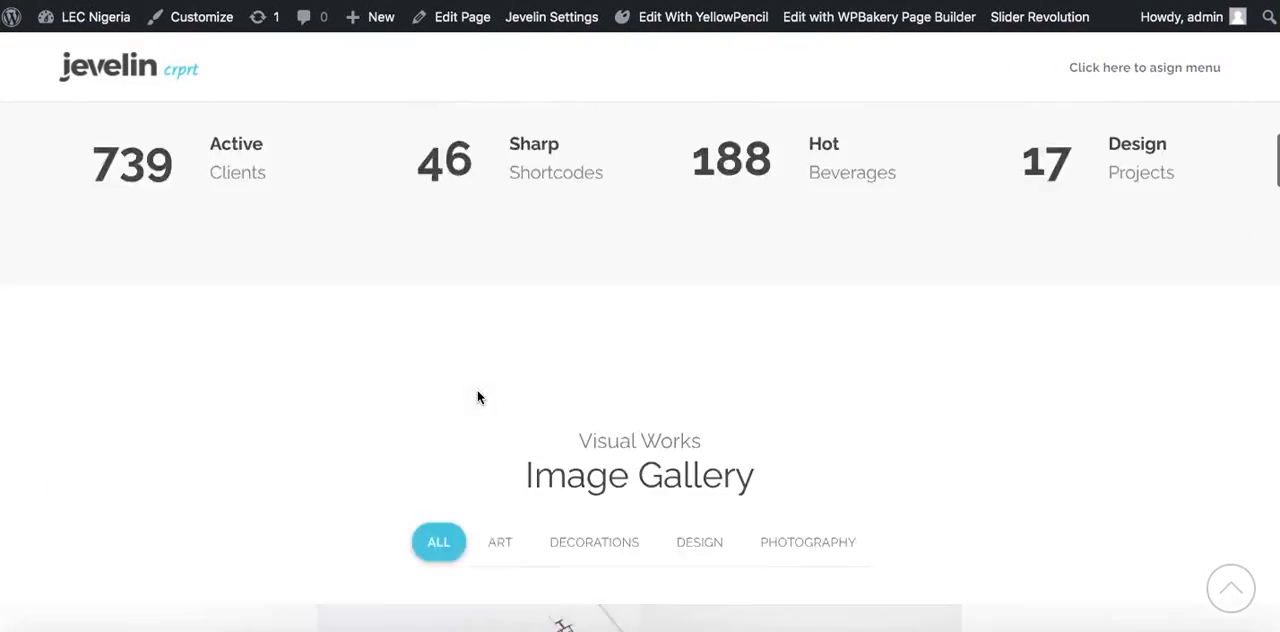
{"action": "scroll", "coordinate": [477, 397], "scroll_direction": "down", "scroll_amount": 5}
{"action": "scroll", "coordinate": [477, 397], "scroll_direction": "up", "scroll_amount": 1}
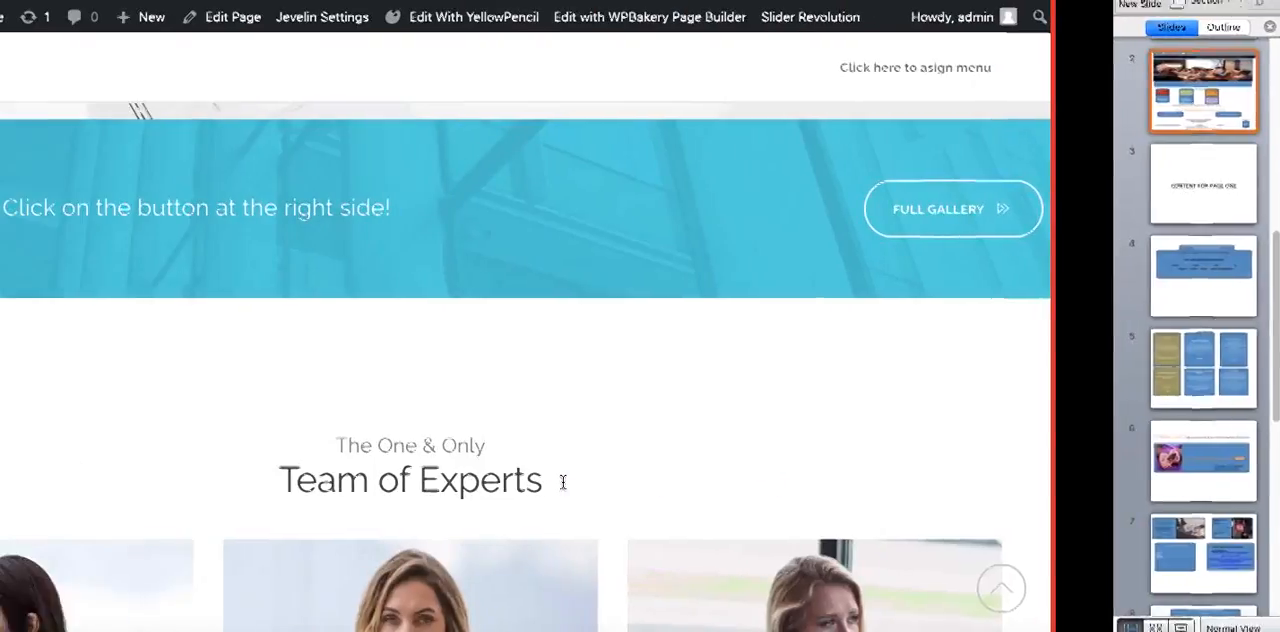
{"action": "scroll", "coordinate": [560, 485], "scroll_direction": "down", "scroll_amount": 10}
{"action": "scroll", "coordinate": [560, 488], "scroll_direction": "down", "scroll_amount": 5}
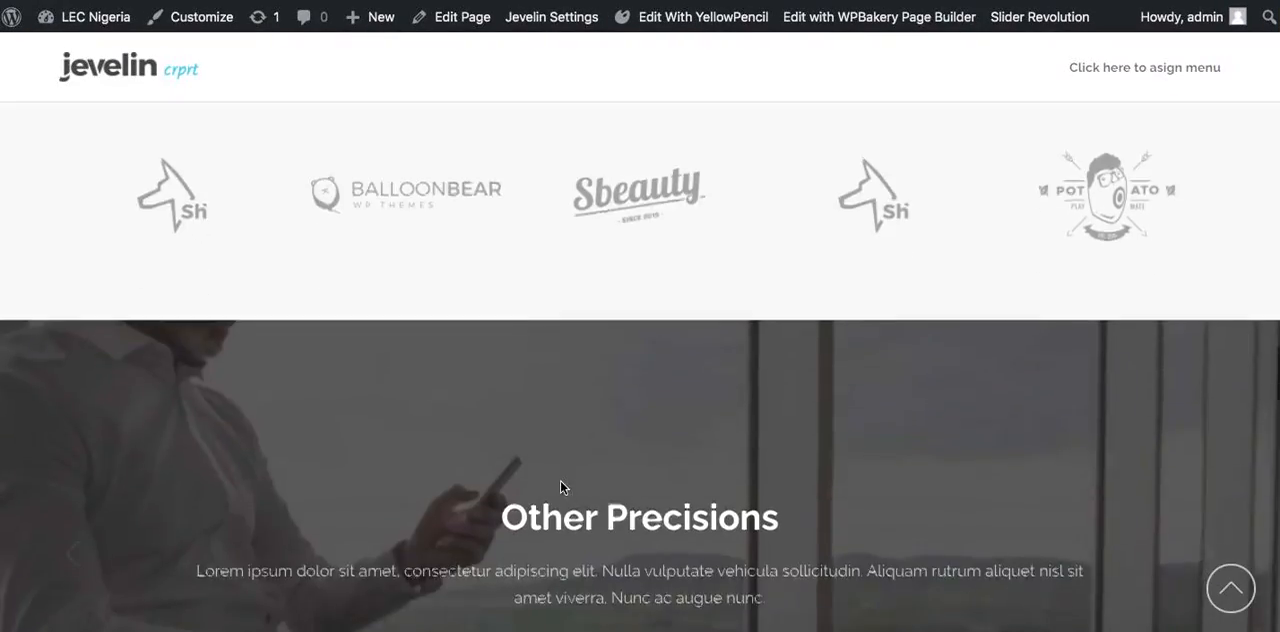
{"action": "scroll", "coordinate": [550, 475], "scroll_direction": "up", "scroll_amount": 1}
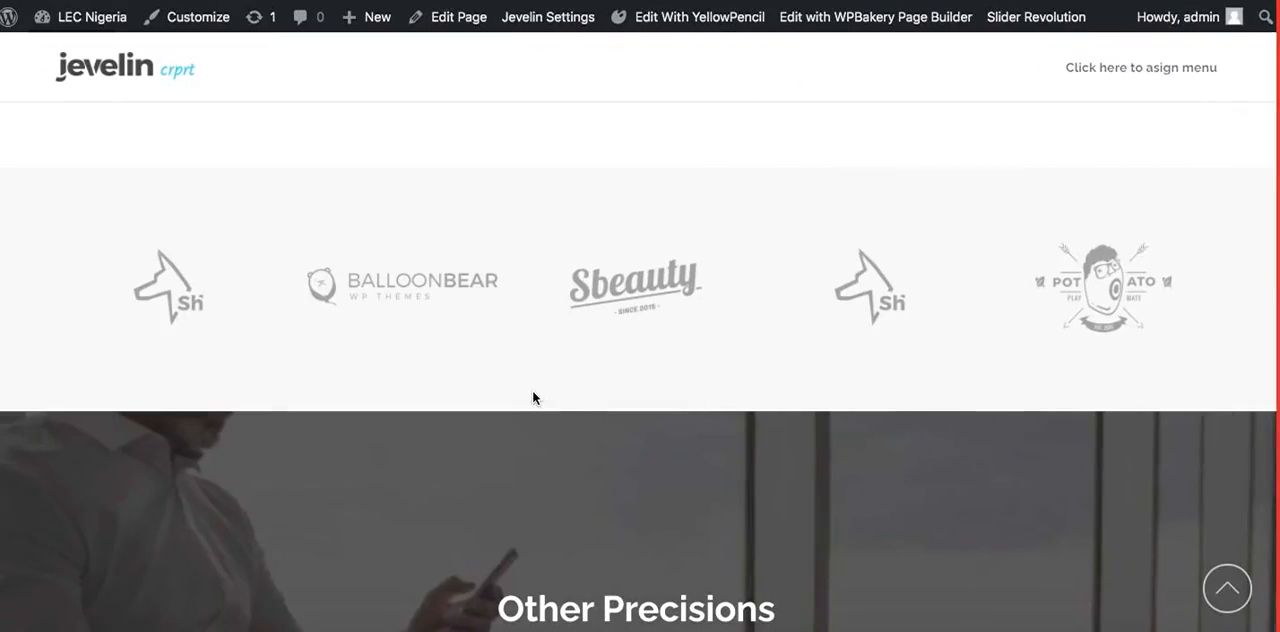
Compare the Corporate homepage's text slider, accordion and lower sections with the client's page mockup on slide 2
{"action": "scroll", "coordinate": [532, 395], "scroll_direction": "down", "scroll_amount": 5}
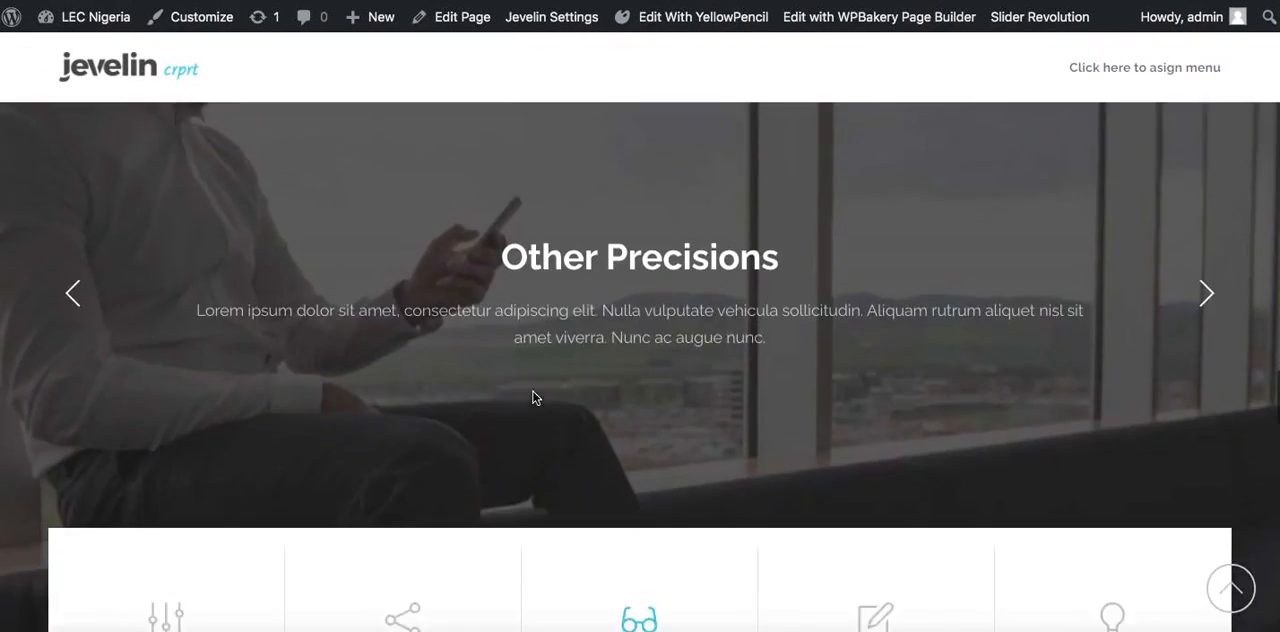
{"action": "scroll", "coordinate": [532, 397], "scroll_direction": "down", "scroll_amount": 3}
{"action": "scroll", "coordinate": [532, 397], "scroll_direction": "up", "scroll_amount": 7}
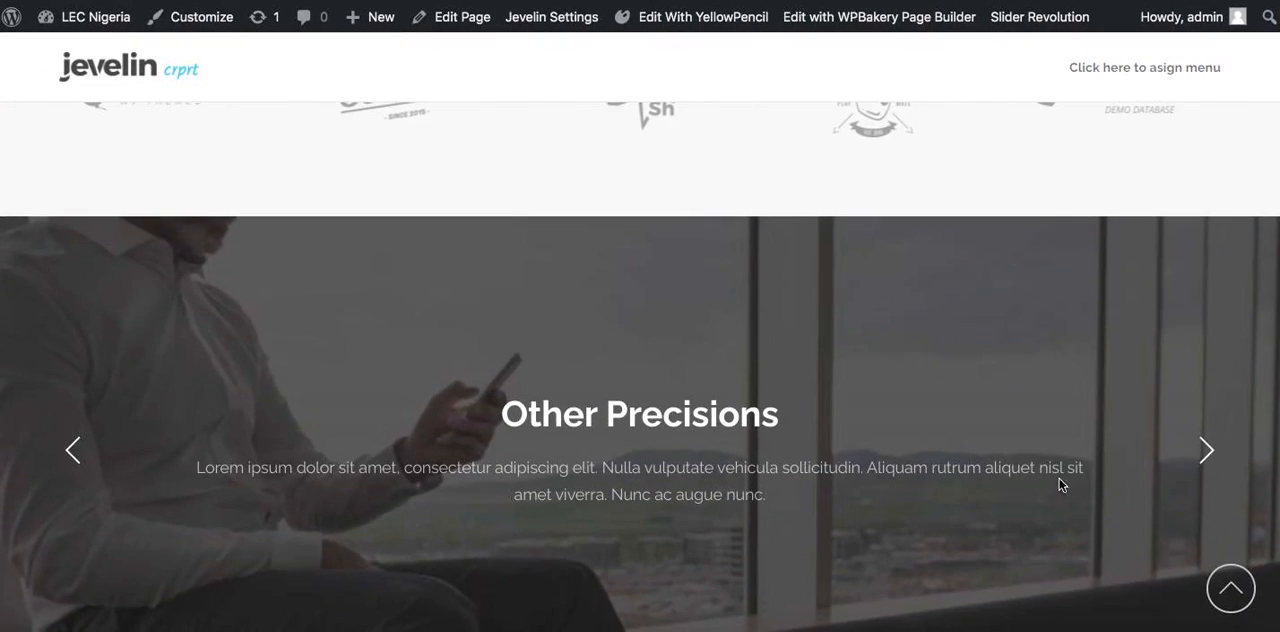
{"action": "left_click", "coordinate": [1203, 460]}
{"action": "left_click", "coordinate": [1203, 460]}
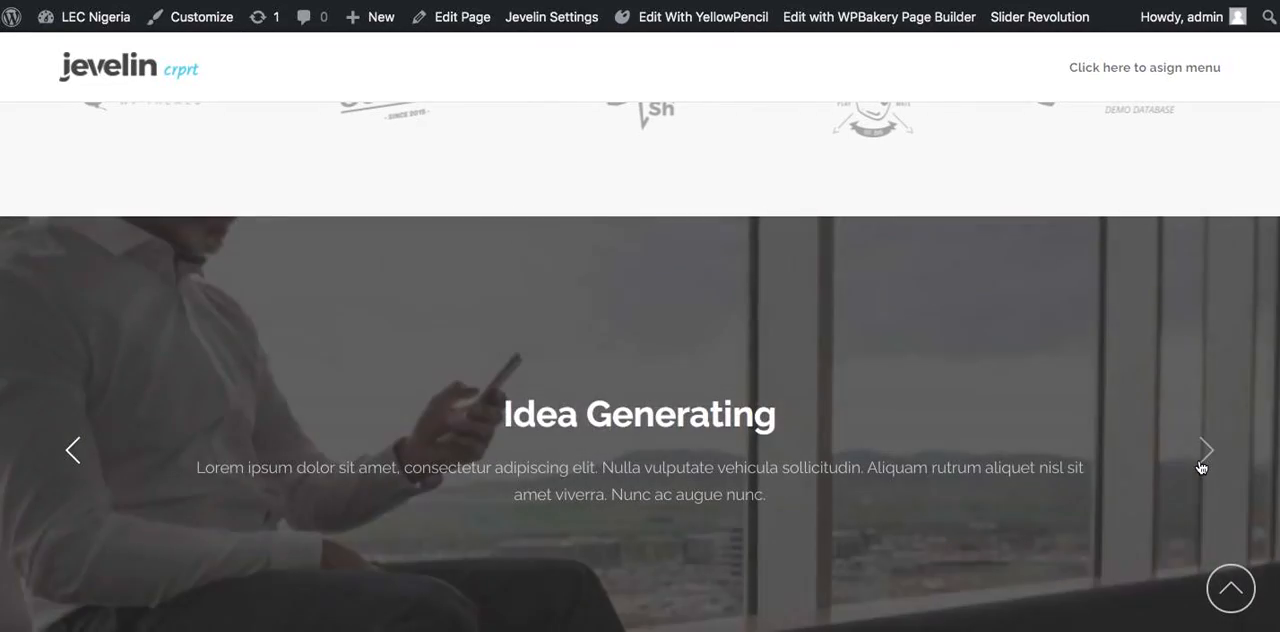
{"action": "scroll", "coordinate": [1200, 462], "scroll_direction": "down", "scroll_amount": 15}
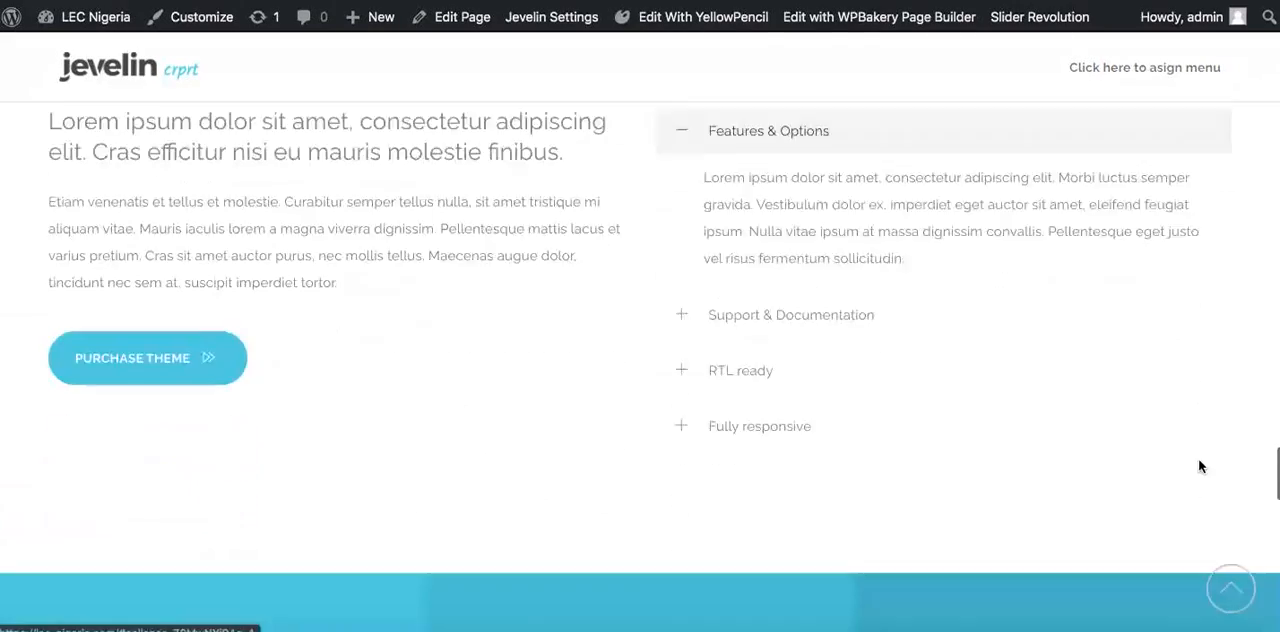
{"action": "scroll", "coordinate": [1200, 462], "scroll_direction": "down", "scroll_amount": 10}
{"action": "scroll", "coordinate": [1200, 462], "scroll_direction": "up", "scroll_amount": 2}
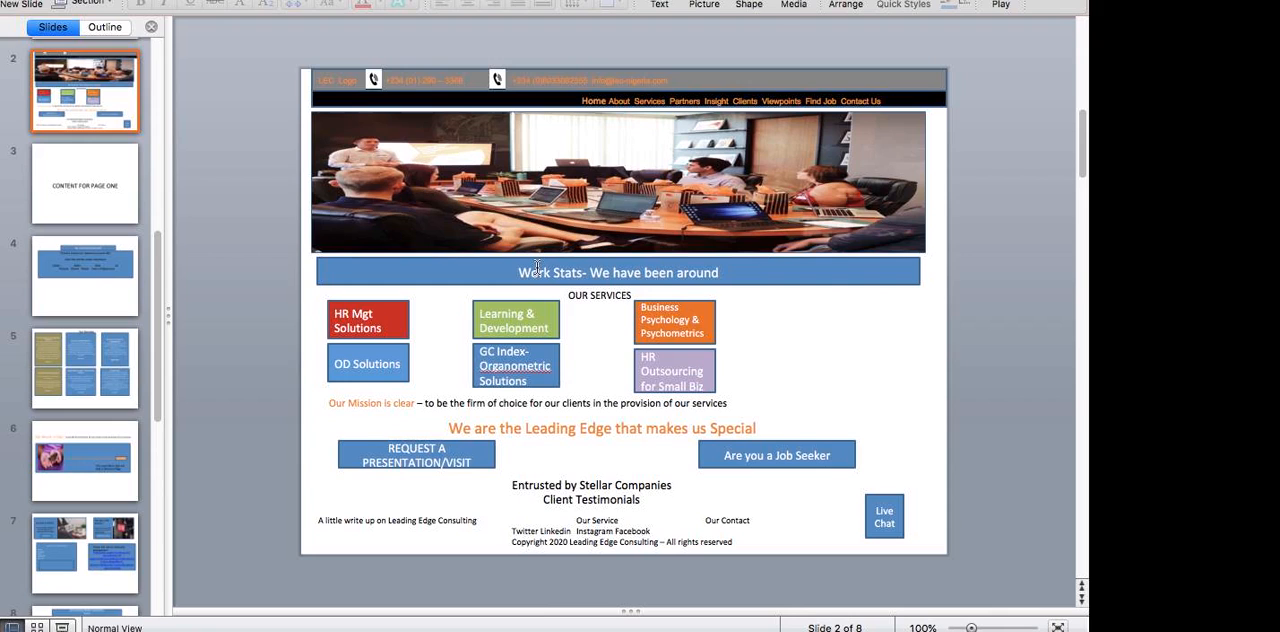
Switch to a blank text note, list "Logo, Menus, slider" in it and enlarge the text
{"action": "key", "text": "ctrl+Left"}
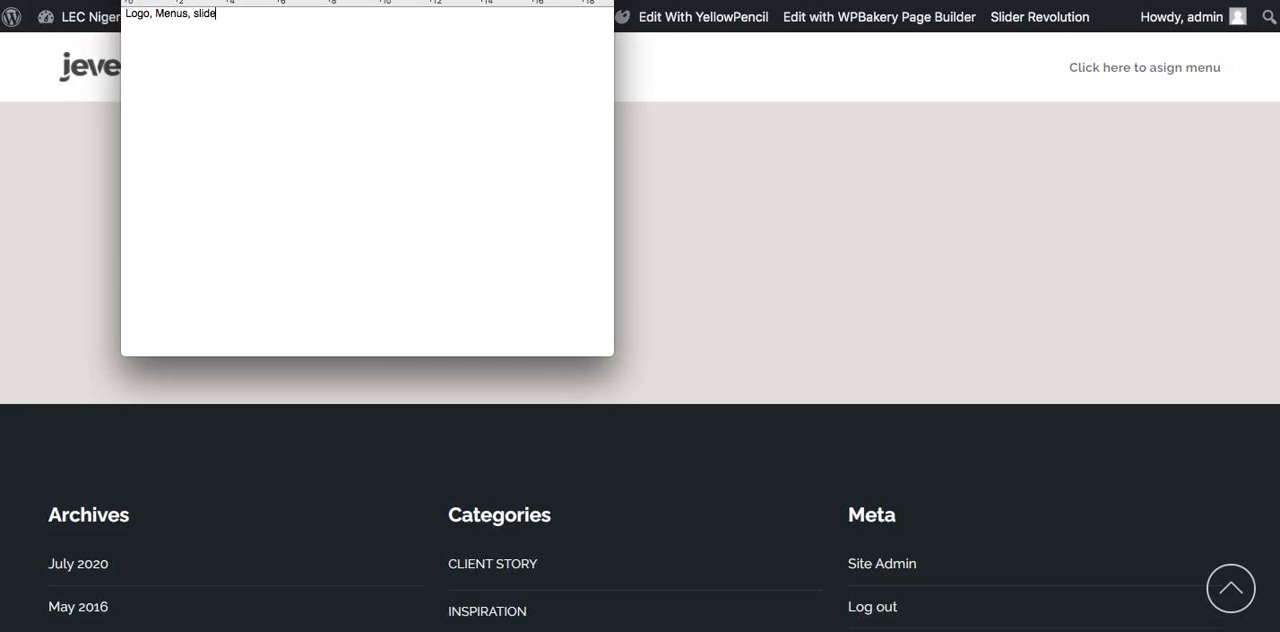
{"action": "key", "text": "super+a"}
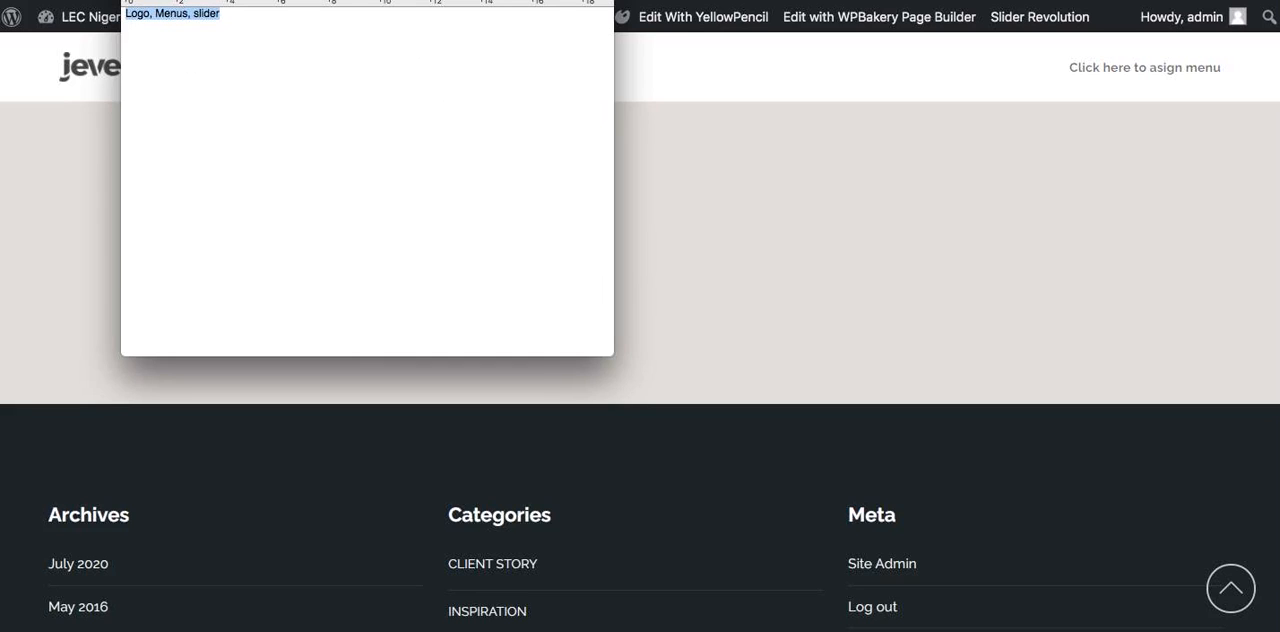
{"action": "key", "text": "super+plus"}
{"action": "key", "text": "super+plus"}
{"action": "key", "text": "super+plus"}
{"action": "key", "text": "super+plus"}
{"action": "key", "text": "super+plus"}
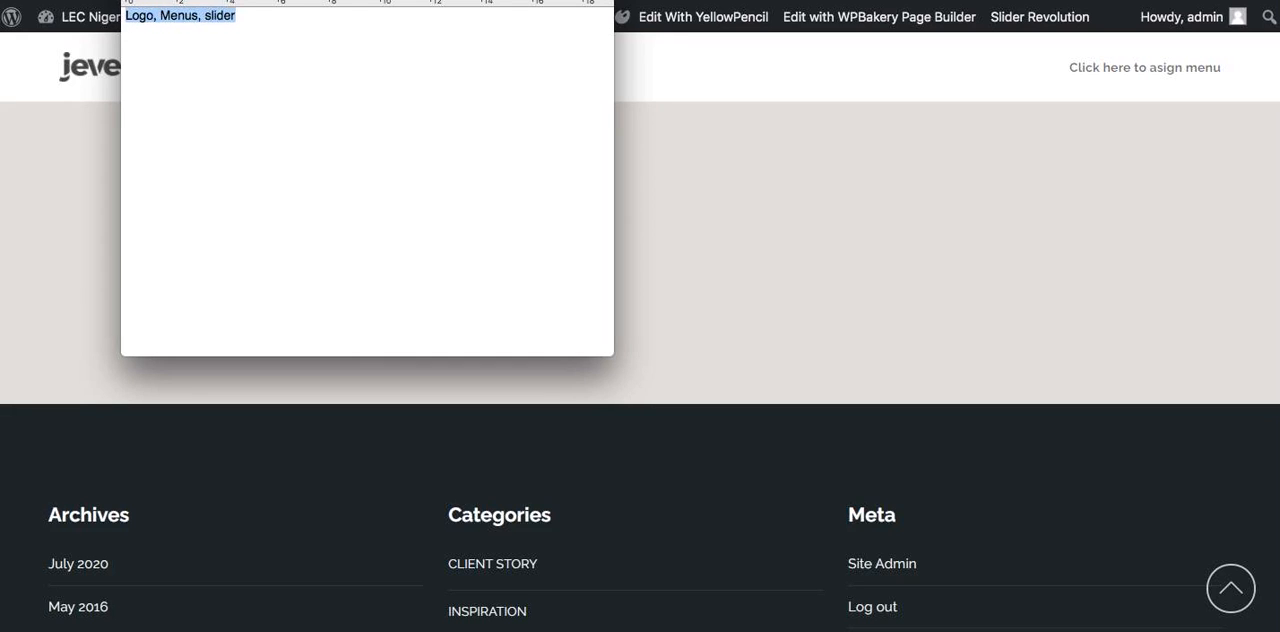
{"action": "key", "text": "super+plus"}
{"action": "key", "text": "super+plus"}
{"action": "key", "text": "super+plus"}
{"action": "key", "text": "super+plus"}
{"action": "key", "text": "super+plus"}
{"action": "key", "text": "super+plus"}
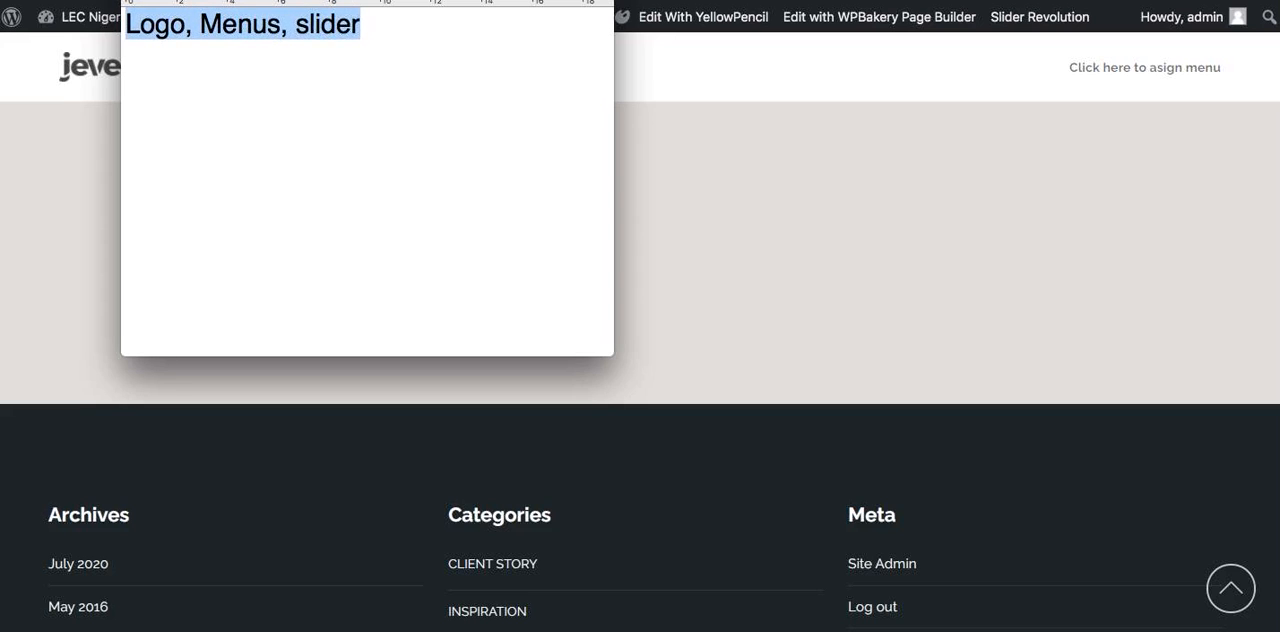
Append ", homepage content" to the note and widen its window so the list fits on one line
{"action": "key", "text": "Right"}
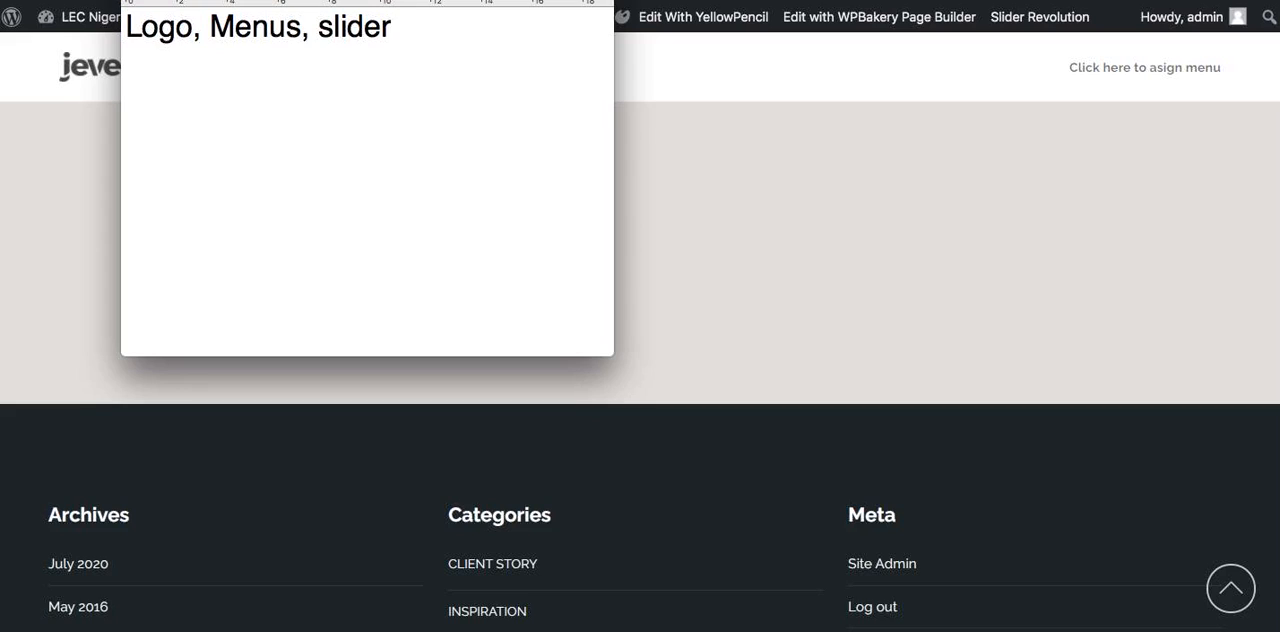
{"action": "type", "text": ", homepag"}
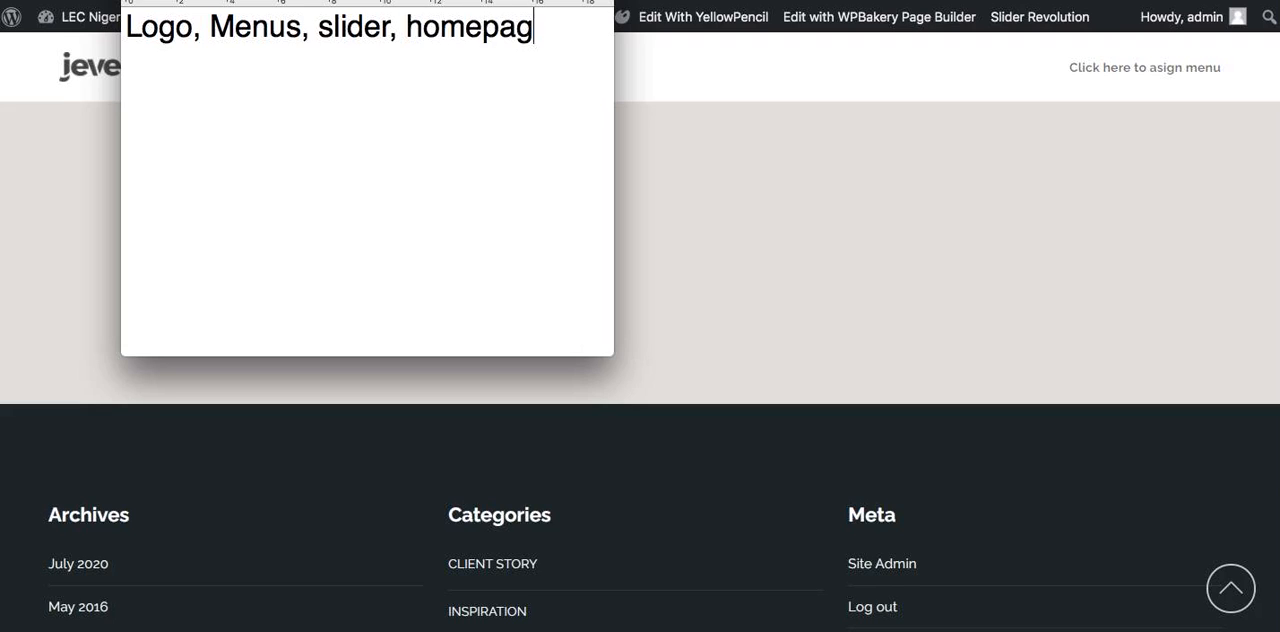
{"action": "type", "text": "e content"}
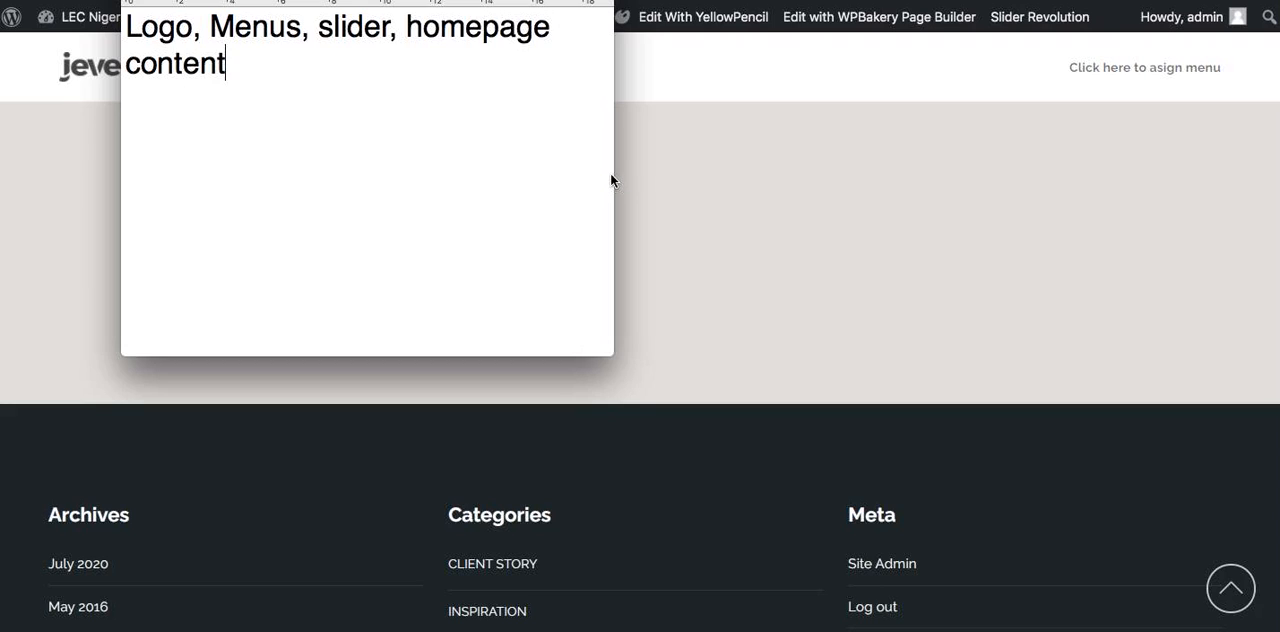
{"action": "left_click_drag", "start_coordinate": [614, 176], "coordinate": [740, 177]}
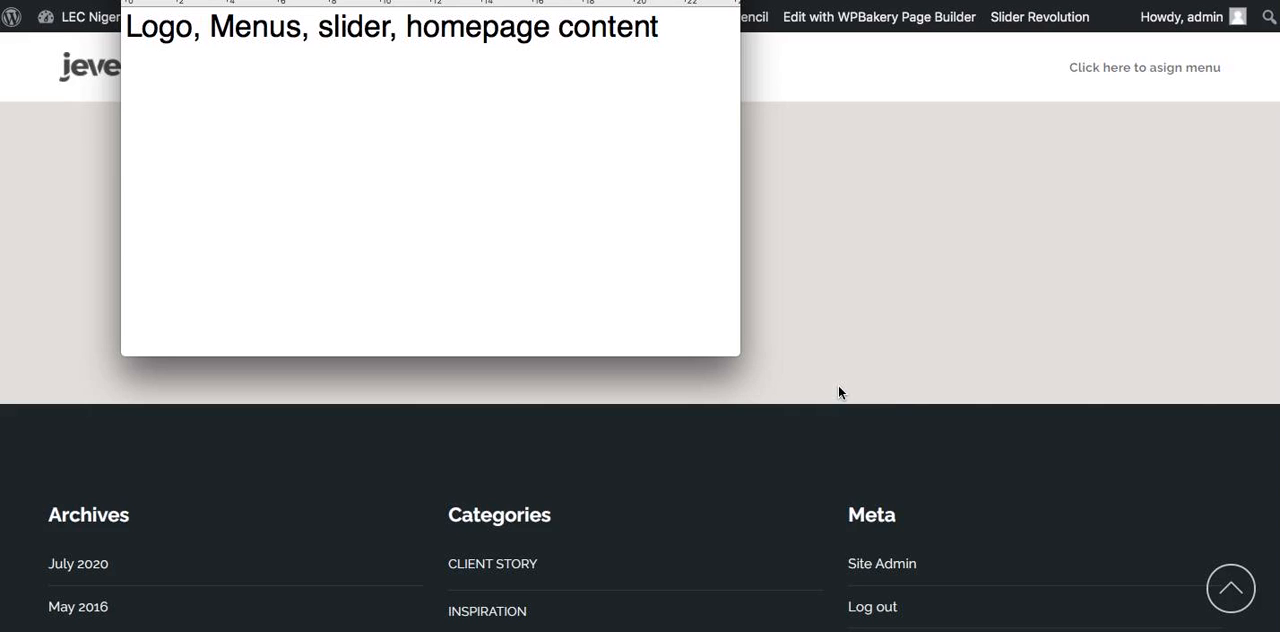
Return to the WordPress dashboard in the browser and open the Jevelin theme settings
{"action": "left_click", "coordinate": [879, 222]}
{"action": "scroll", "coordinate": [879, 226], "scroll_direction": "up", "scroll_amount": 20}
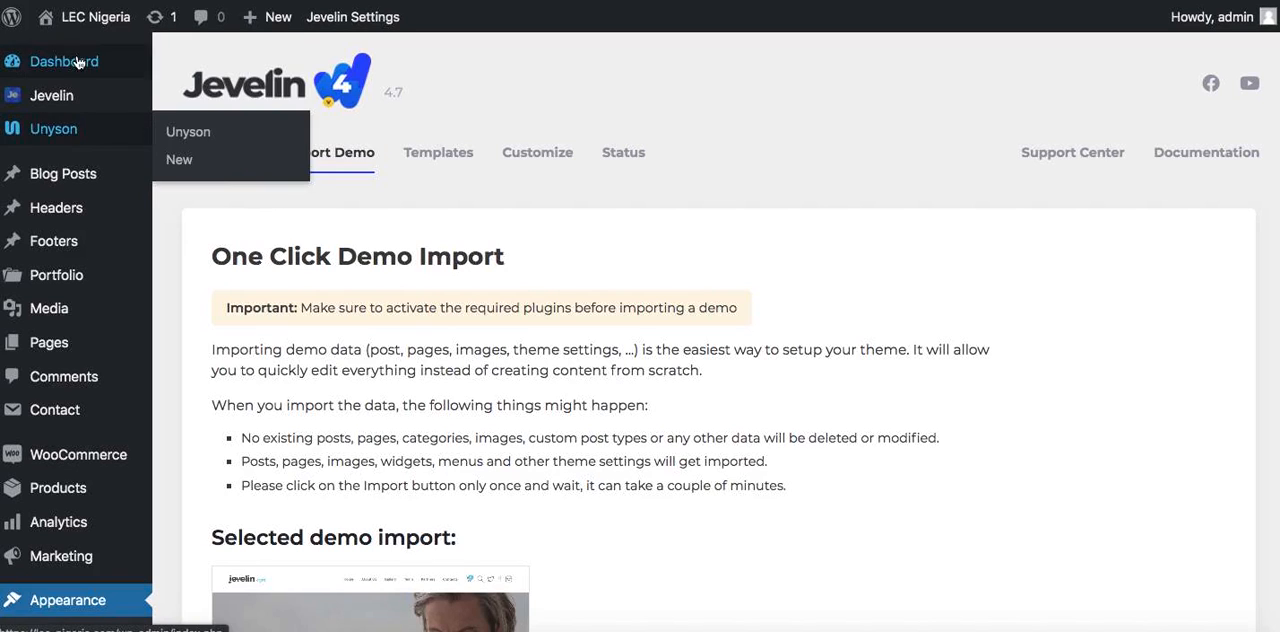
{"action": "scroll", "coordinate": [90, 400], "scroll_direction": "down", "scroll_amount": 5}
{"action": "scroll", "coordinate": [97, 430], "scroll_direction": "up", "scroll_amount": 1}
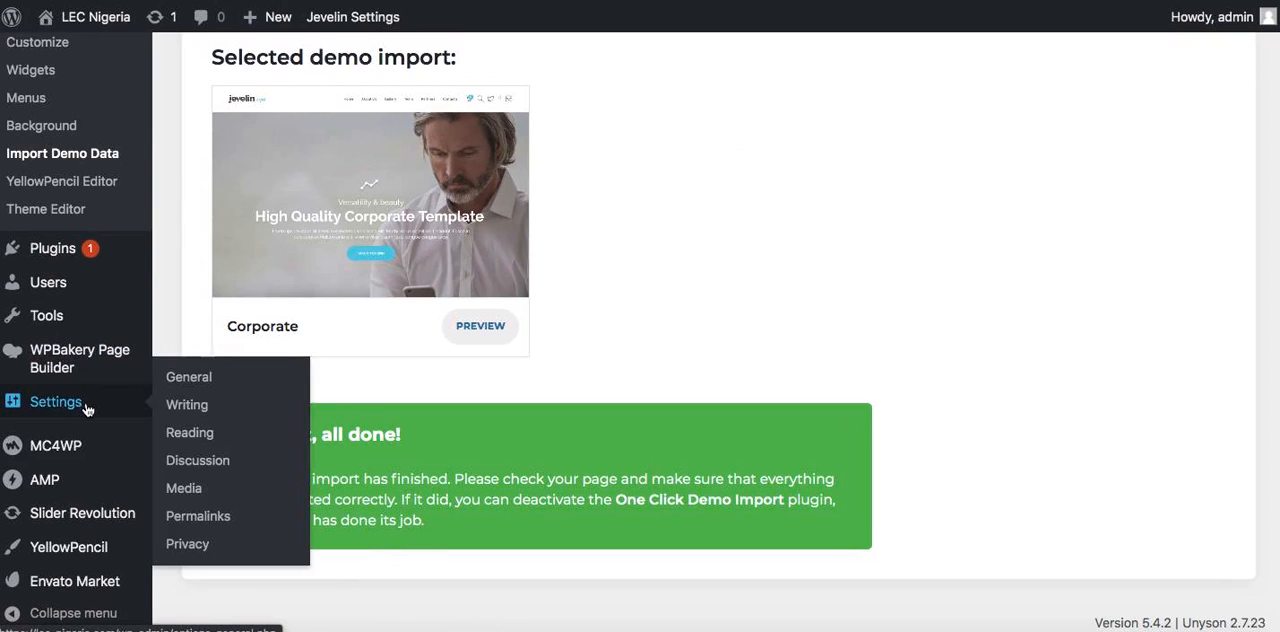
{"action": "left_click", "coordinate": [347, 20]}
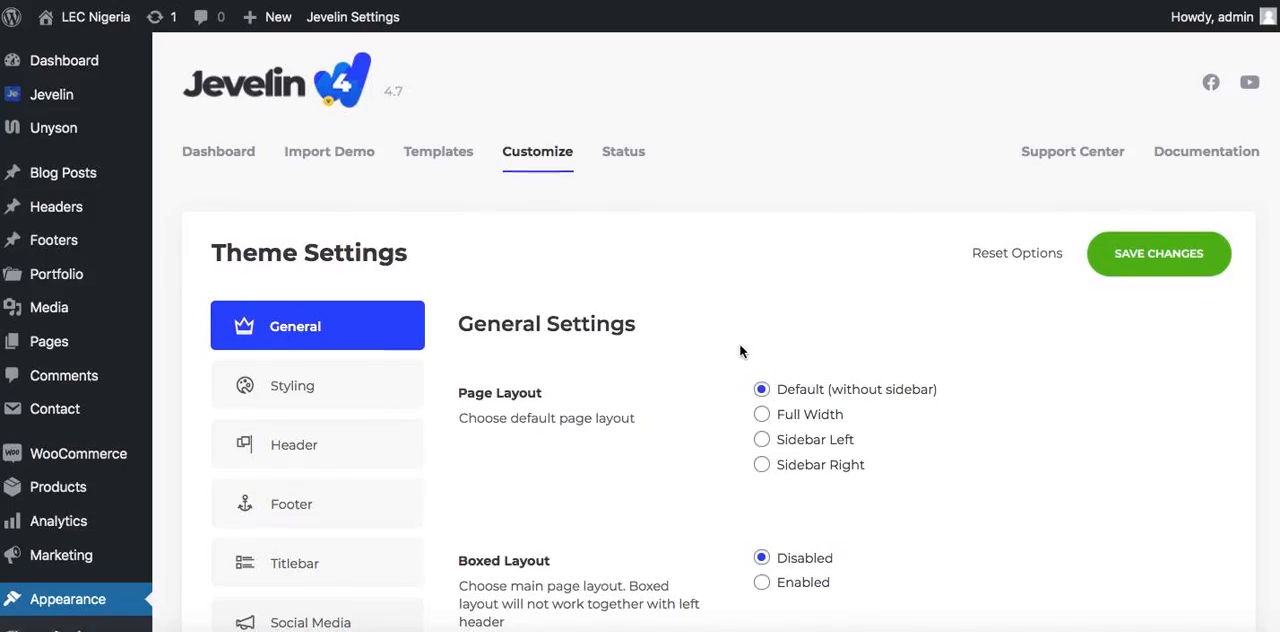
Examine the General theme settings, from page layout and favicon to the back-to-top and RTL options
{"action": "scroll", "coordinate": [740, 350], "scroll_direction": "down", "scroll_amount": 5}
{"action": "scroll", "coordinate": [740, 350], "scroll_direction": "down", "scroll_amount": 10}
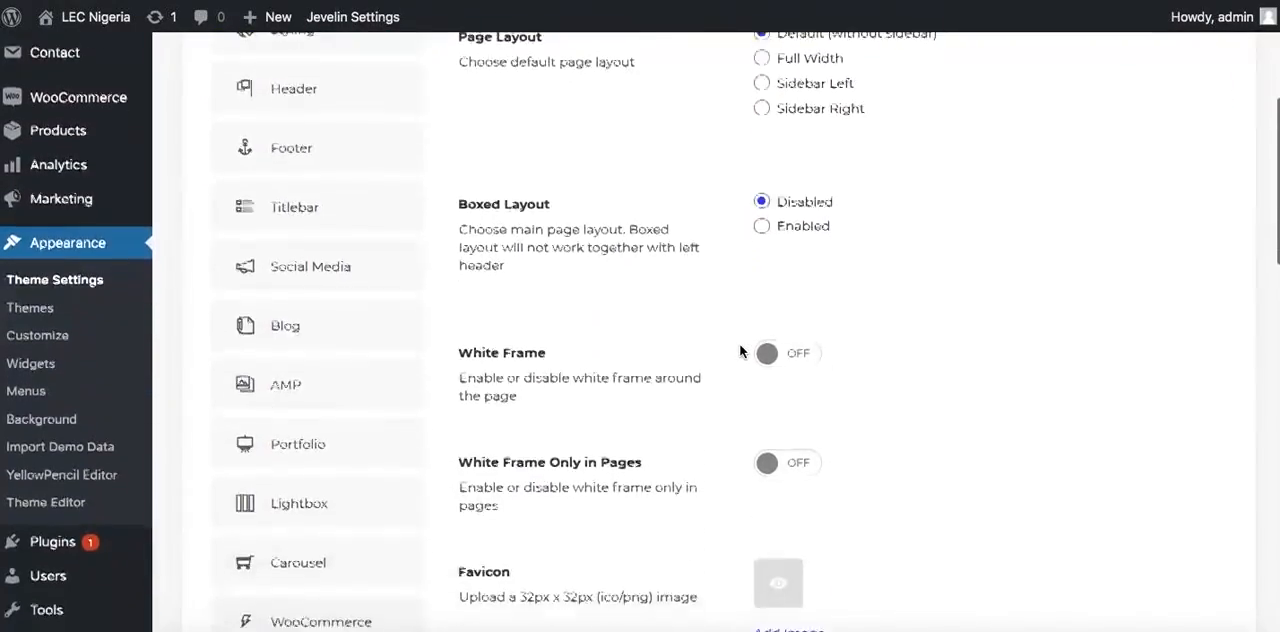
{"action": "scroll", "coordinate": [739, 343], "scroll_direction": "up", "scroll_amount": 1}
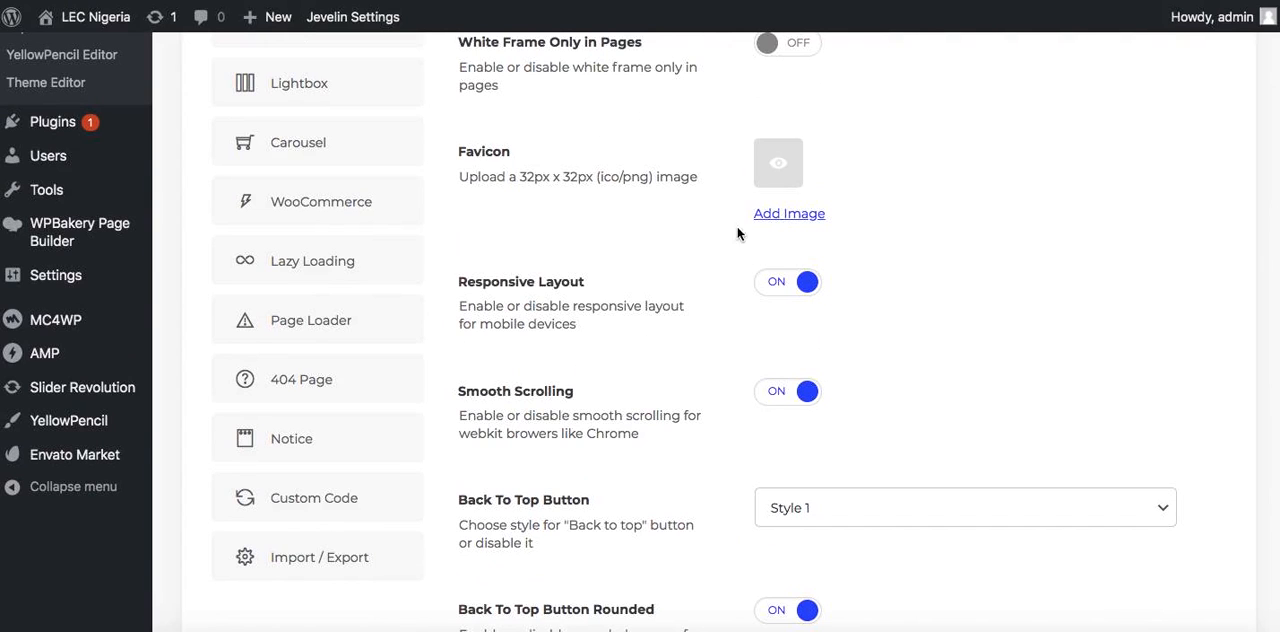
{"action": "scroll", "coordinate": [718, 255], "scroll_direction": "up", "scroll_amount": 2}
{"action": "scroll", "coordinate": [718, 255], "scroll_direction": "down", "scroll_amount": 5}
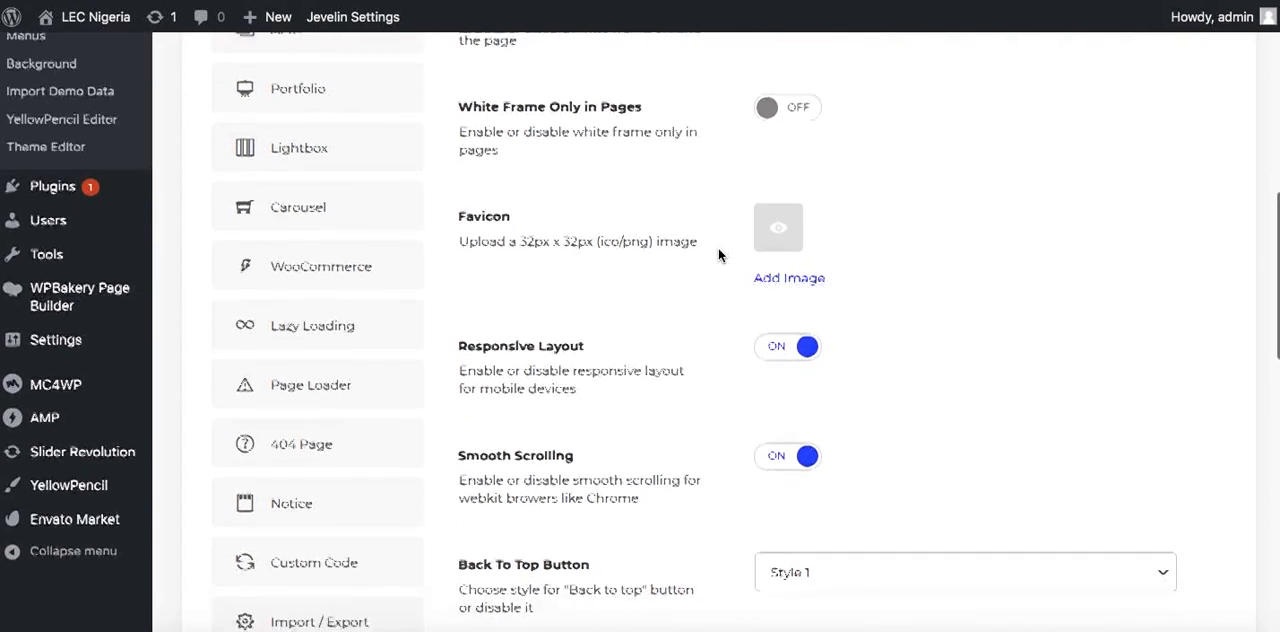
{"action": "scroll", "coordinate": [718, 255], "scroll_direction": "down", "scroll_amount": 12}
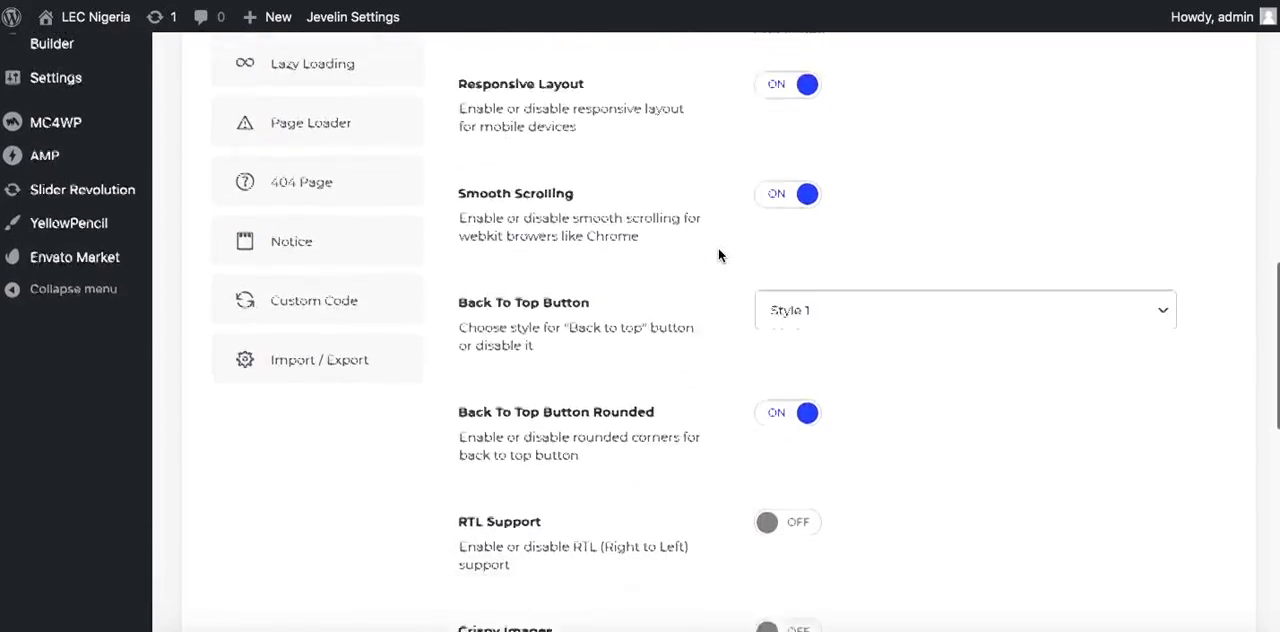
{"action": "scroll", "coordinate": [718, 255], "scroll_direction": "down", "scroll_amount": 3}
{"action": "scroll", "coordinate": [718, 255], "scroll_direction": "up", "scroll_amount": 15}
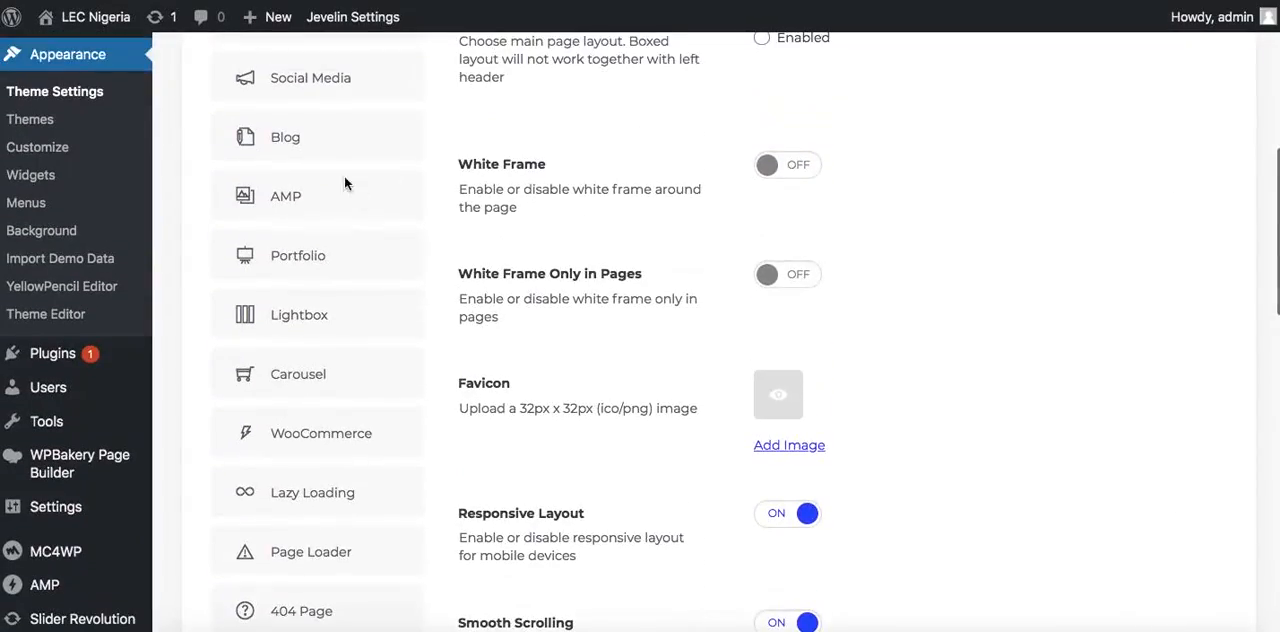
{"action": "scroll", "coordinate": [740, 100], "scroll_direction": "up", "scroll_amount": 5}
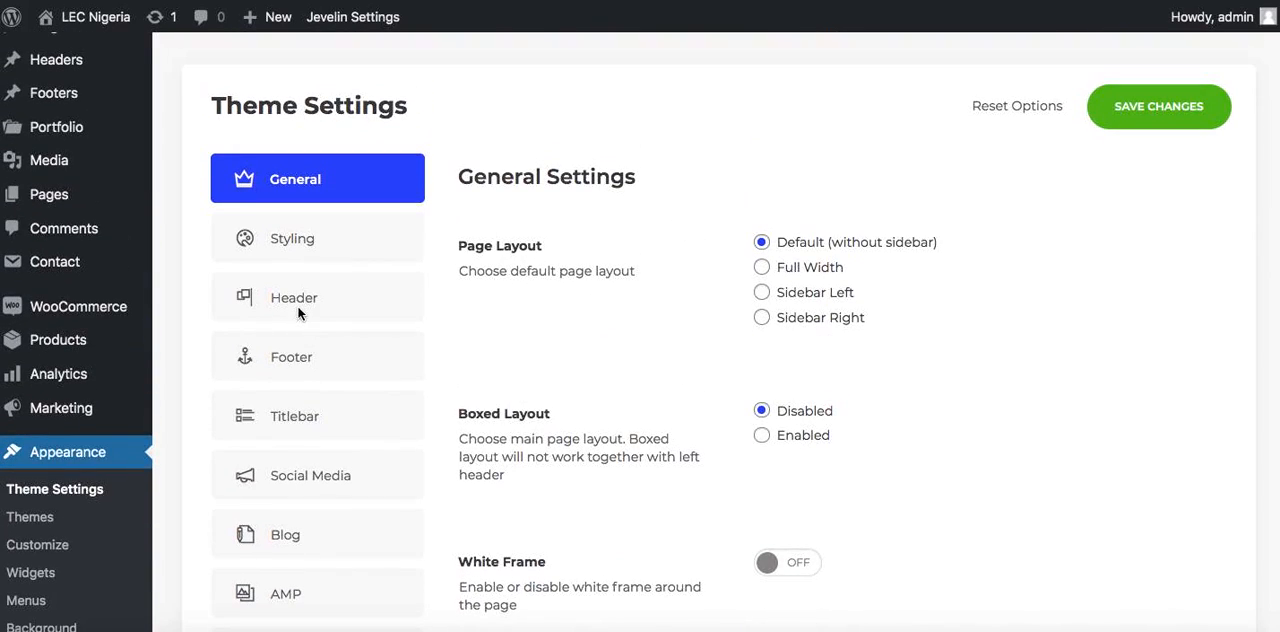
Open the Header theme settings and remove the demo's Jevelin image from the Standard Logo
{"action": "left_click", "coordinate": [288, 292]}
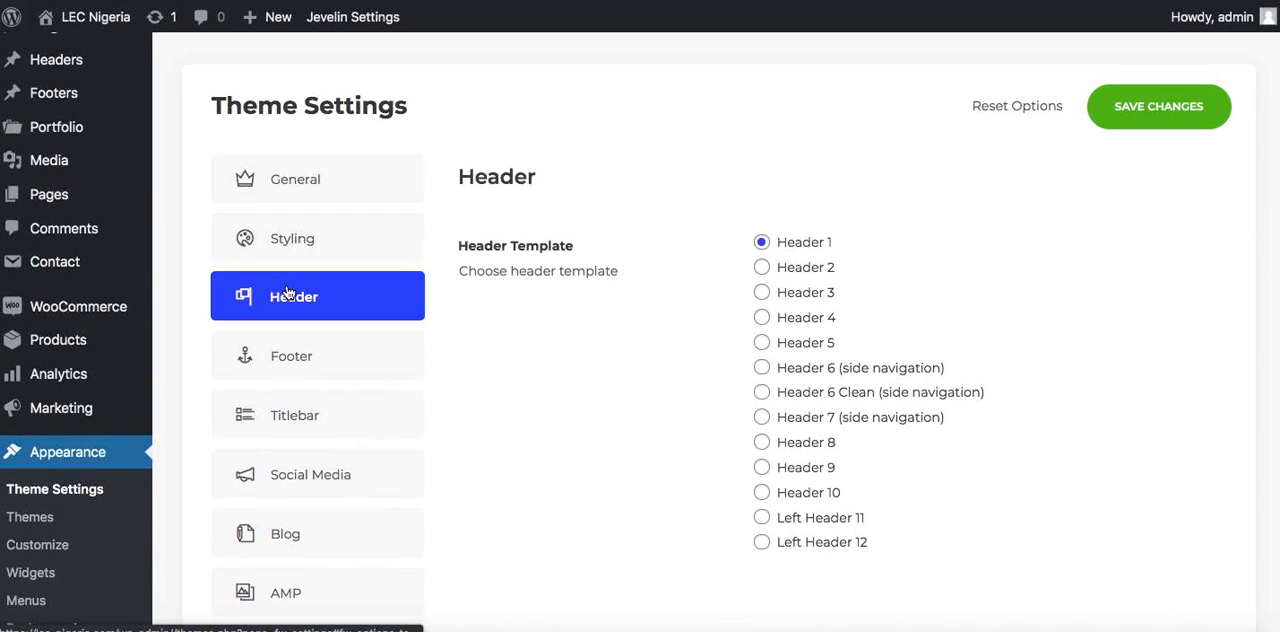
{"action": "scroll", "coordinate": [687, 285], "scroll_direction": "down", "scroll_amount": 4}
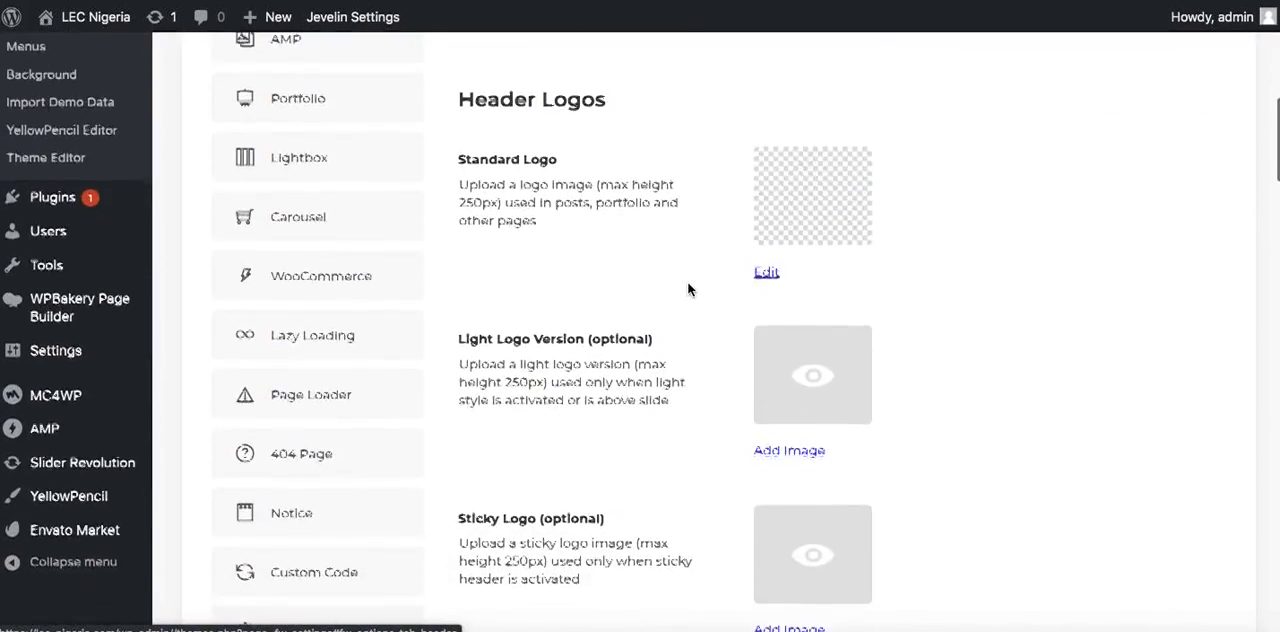
{"action": "scroll", "coordinate": [687, 289], "scroll_direction": "up", "scroll_amount": 5}
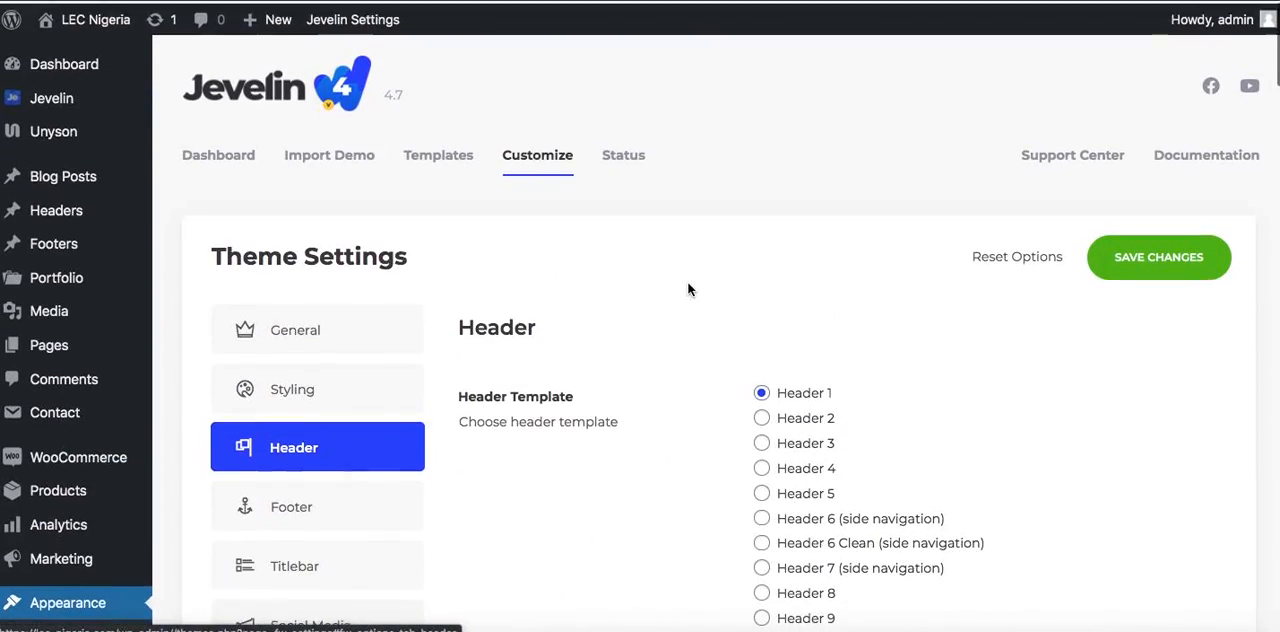
{"action": "scroll", "coordinate": [687, 289], "scroll_direction": "down", "scroll_amount": 3}
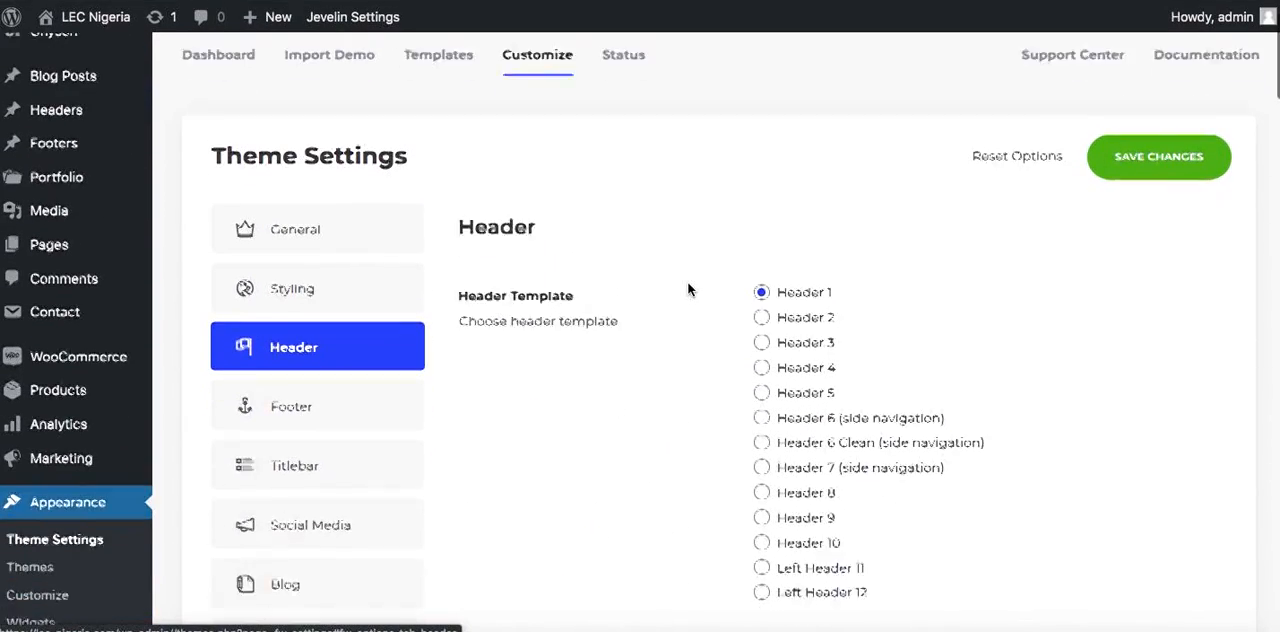
{"action": "scroll", "coordinate": [700, 308], "scroll_direction": "down", "scroll_amount": 5}
{"action": "scroll", "coordinate": [700, 310], "scroll_direction": "up", "scroll_amount": 4}
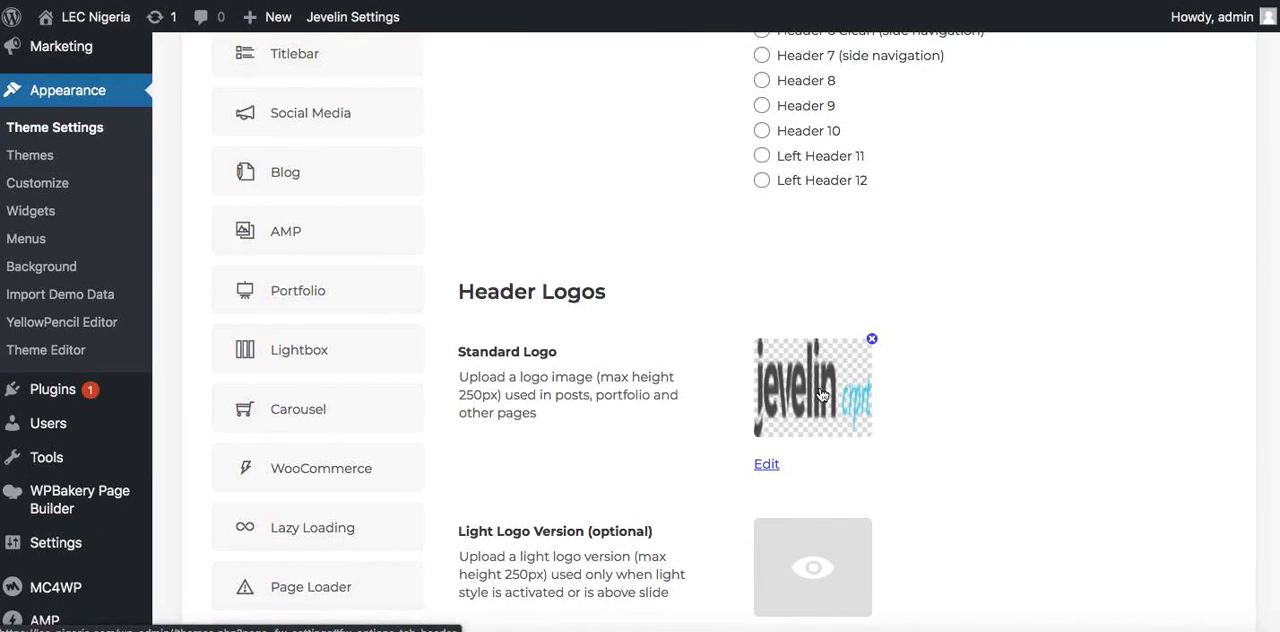
{"action": "left_click", "coordinate": [859, 353]}
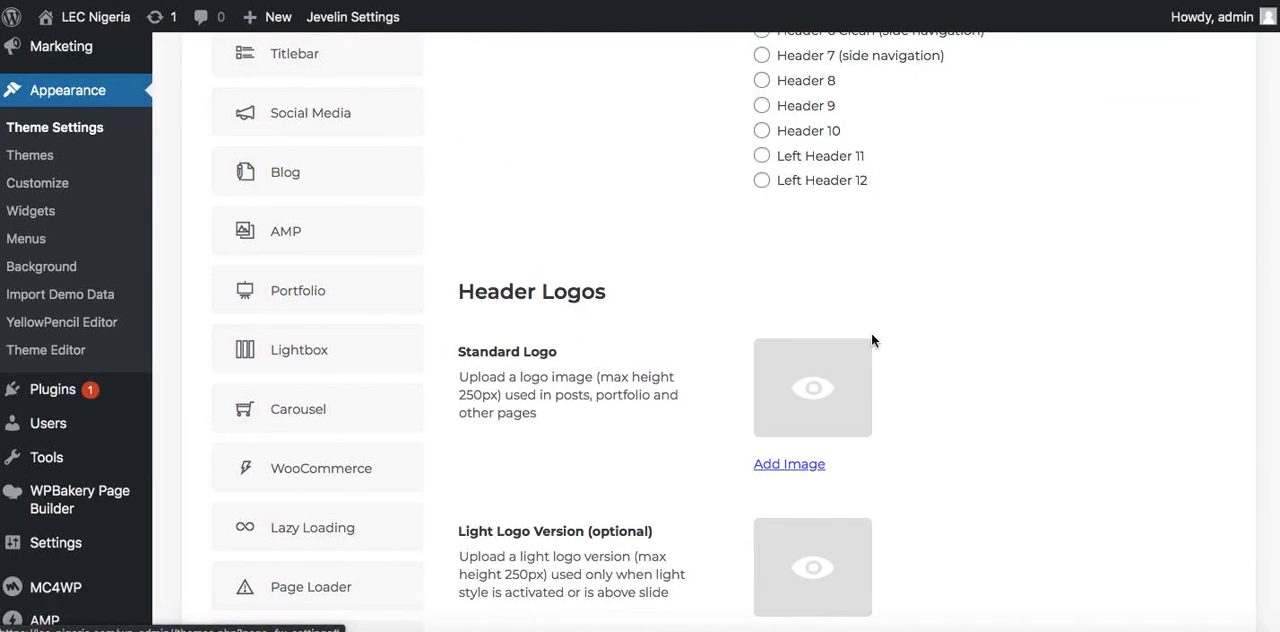
Start adding a new Standard Logo image and bring the Tuts folder window in front of the upload area
{"action": "left_click", "coordinate": [789, 465]}
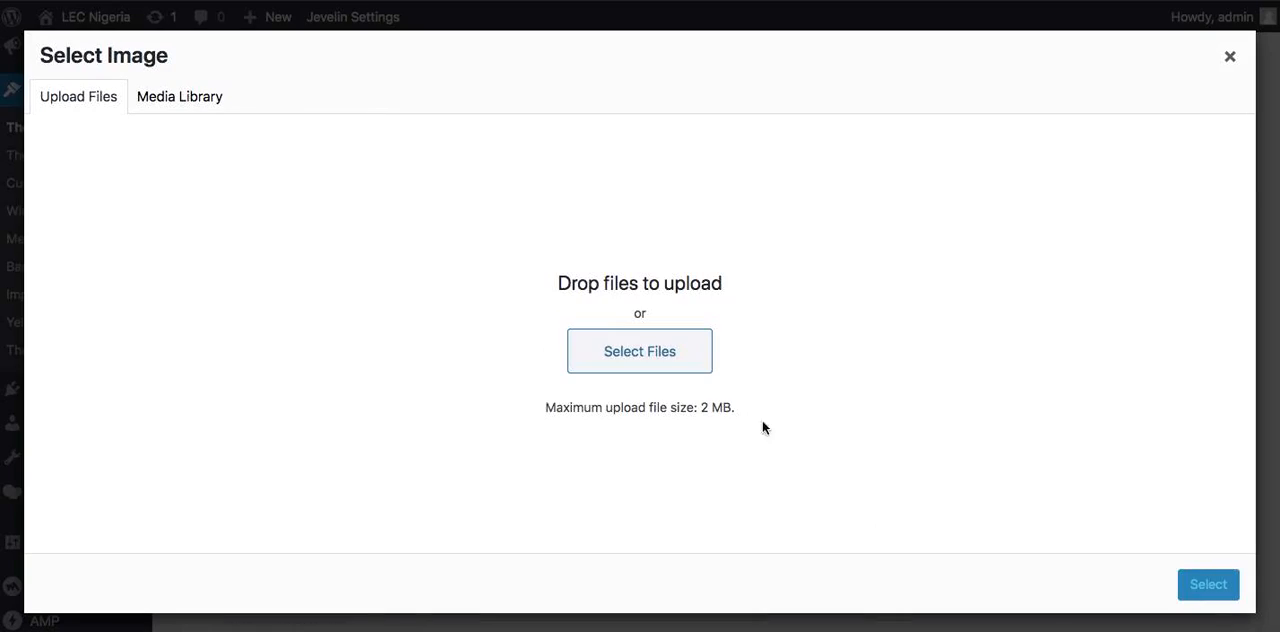
{"action": "key", "text": "ctrl+Up"}
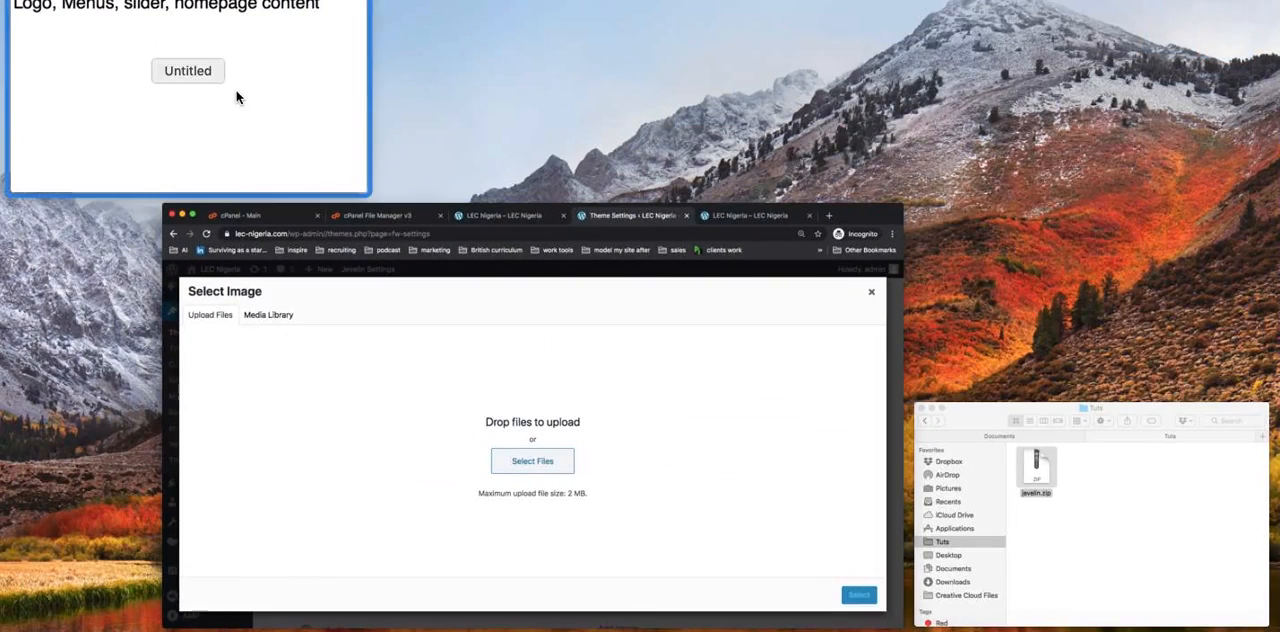
{"action": "left_click", "coordinate": [237, 92]}
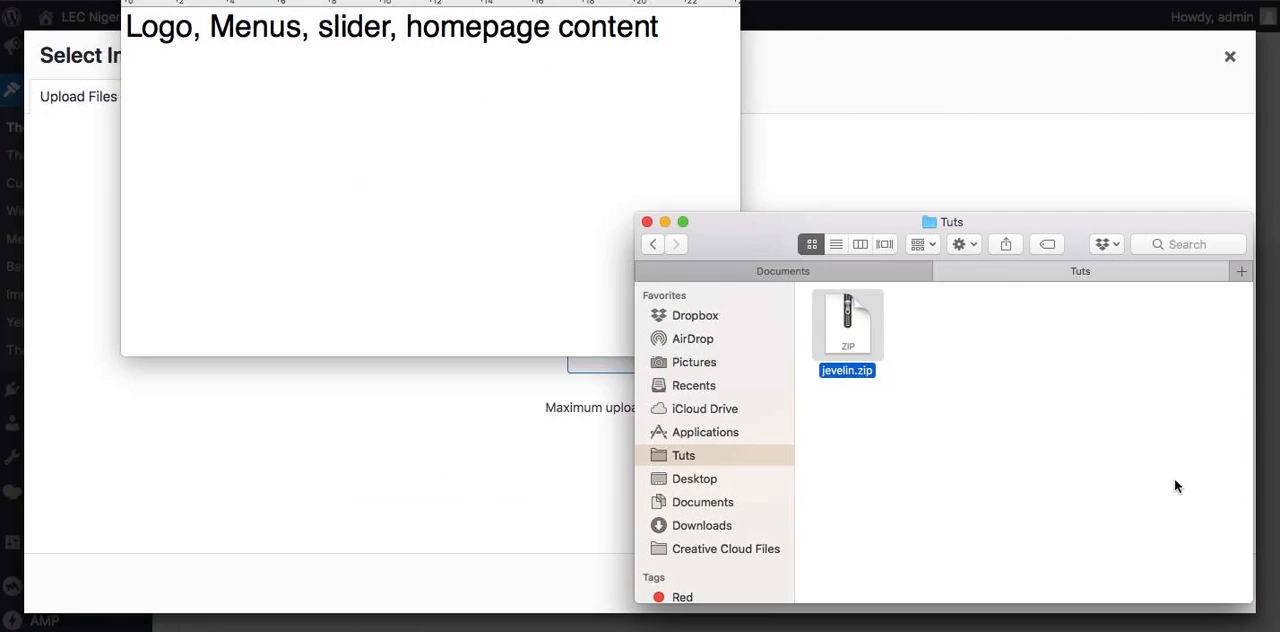
{"action": "left_click", "coordinate": [900, 155]}
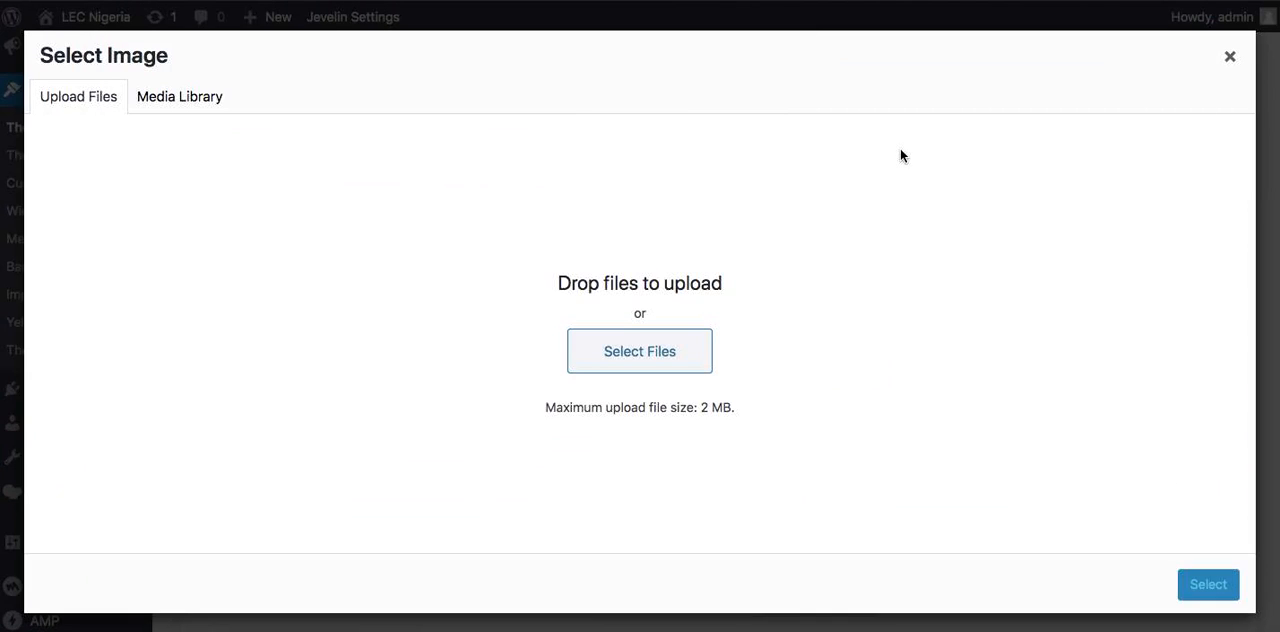
{"action": "key", "text": "ctrl+Up"}
{"action": "left_click", "coordinate": [946, 582]}
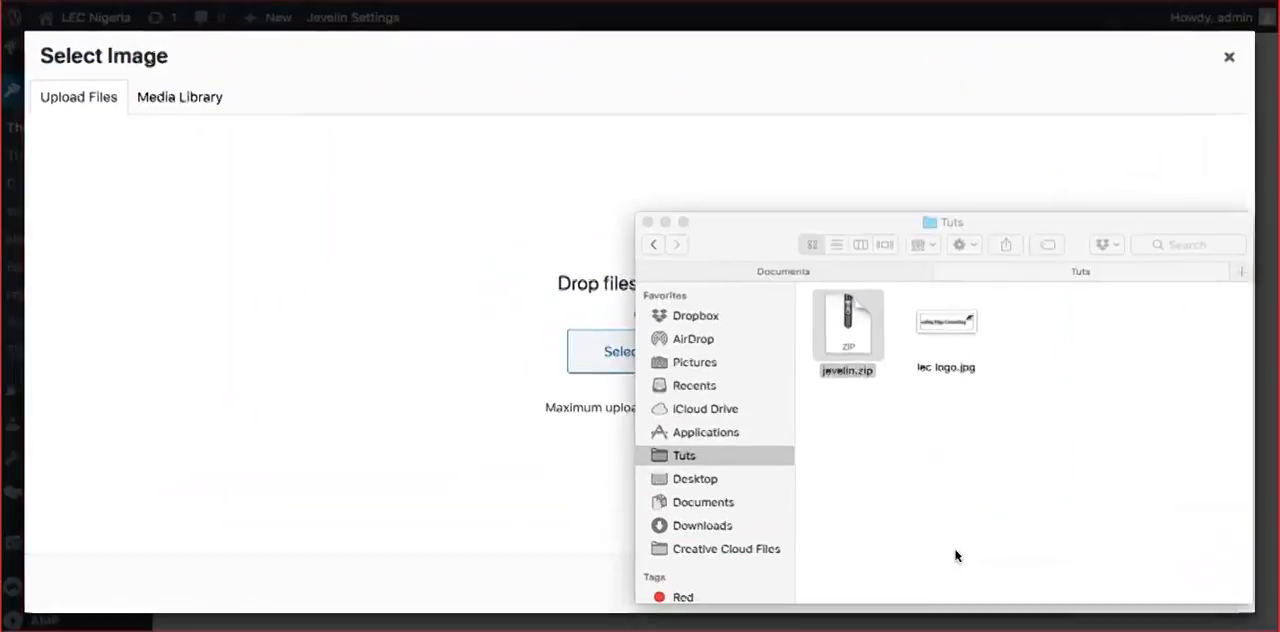
Upload lec logo.jpg from the Tuts folder to the media library and use it as the Standard Logo
{"action": "left_click_drag", "start_coordinate": [952, 330], "coordinate": [145, 261]}
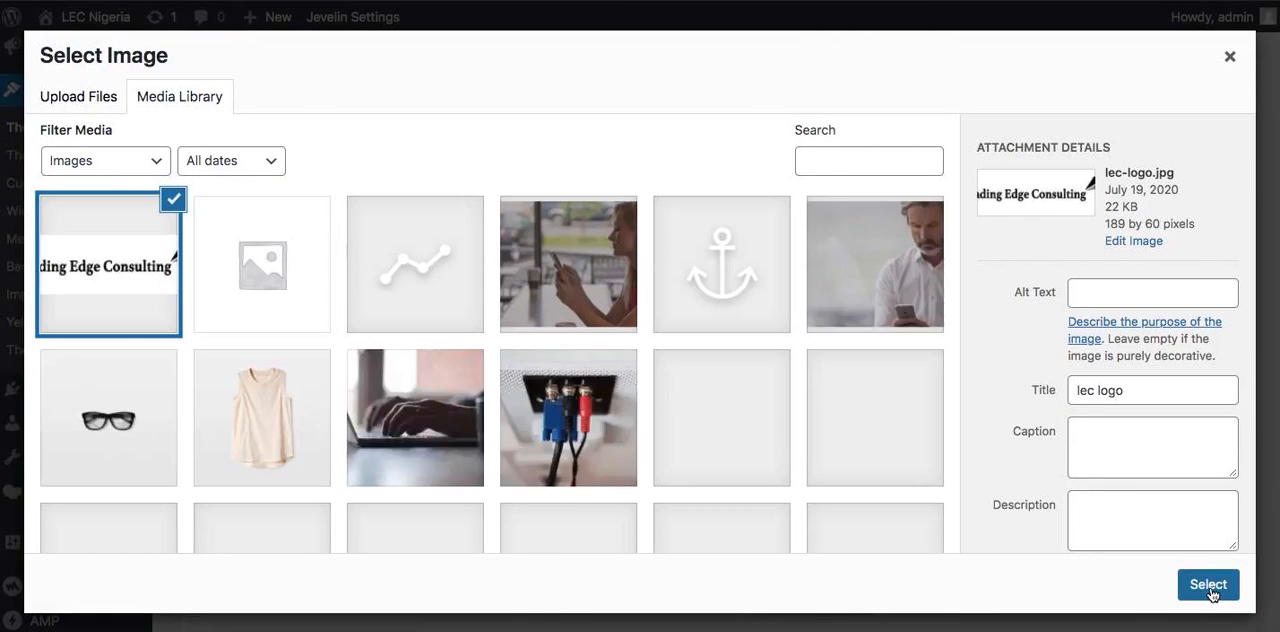
{"action": "left_click", "coordinate": [1208, 585]}
{"action": "scroll", "coordinate": [769, 212], "scroll_direction": "down", "scroll_amount": 5}
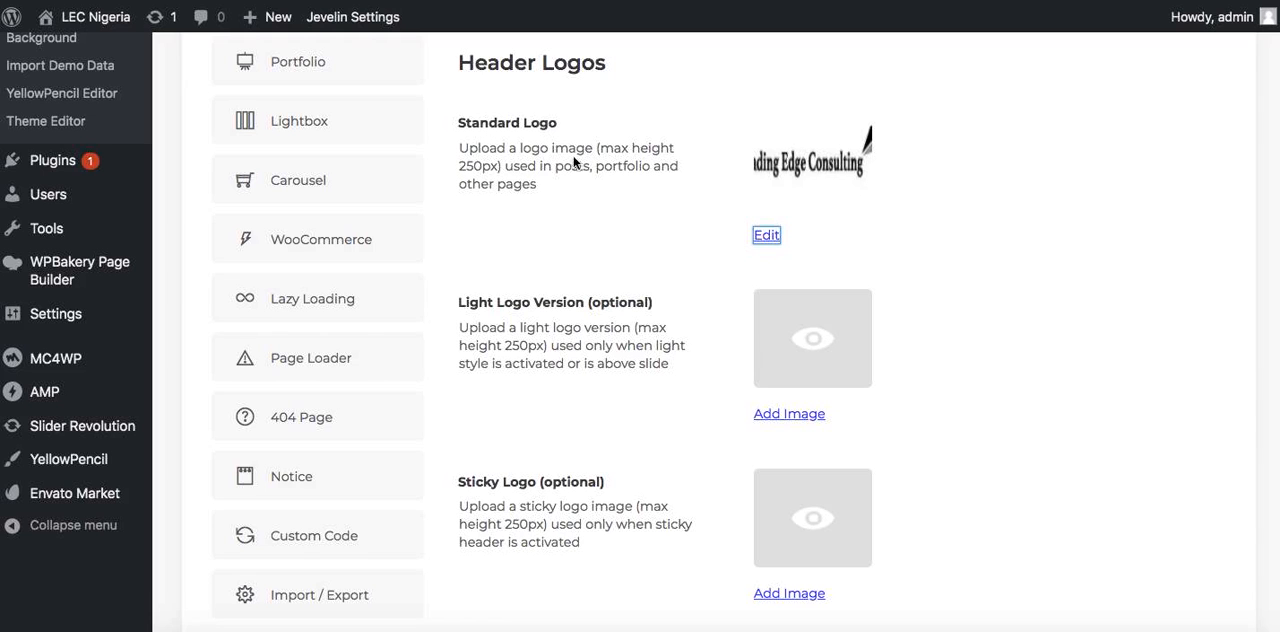
Look through the Header theme settings from the logo options down to the Top Bar Settings
{"action": "scroll", "coordinate": [628, 296], "scroll_direction": "down", "scroll_amount": 3}
{"action": "scroll", "coordinate": [628, 296], "scroll_direction": "down", "scroll_amount": 10}
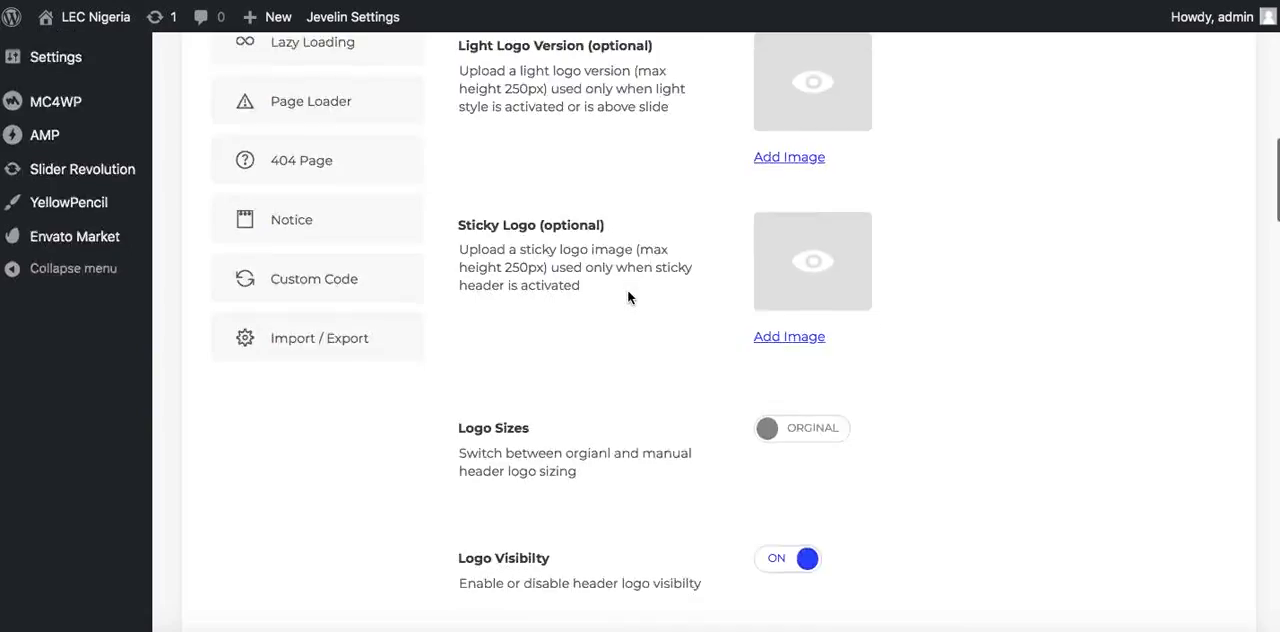
{"action": "scroll", "coordinate": [628, 296], "scroll_direction": "down", "scroll_amount": 15}
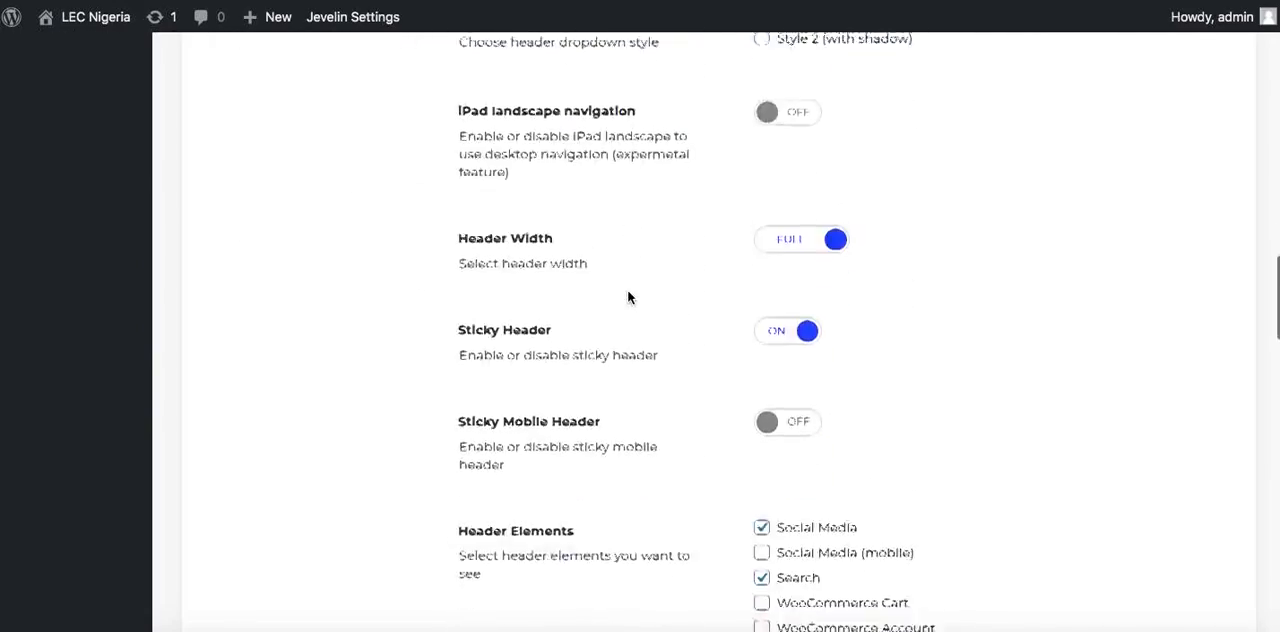
{"action": "scroll", "coordinate": [628, 296], "scroll_direction": "down", "scroll_amount": 14}
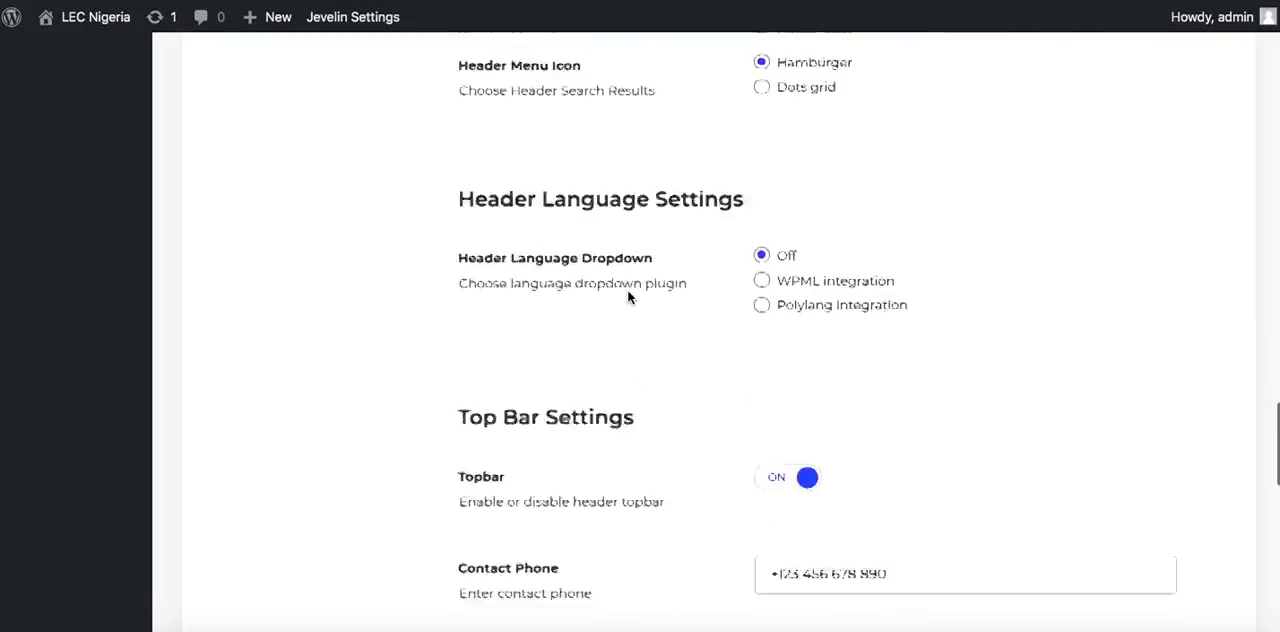
{"action": "scroll", "coordinate": [628, 296], "scroll_direction": "up", "scroll_amount": 3}
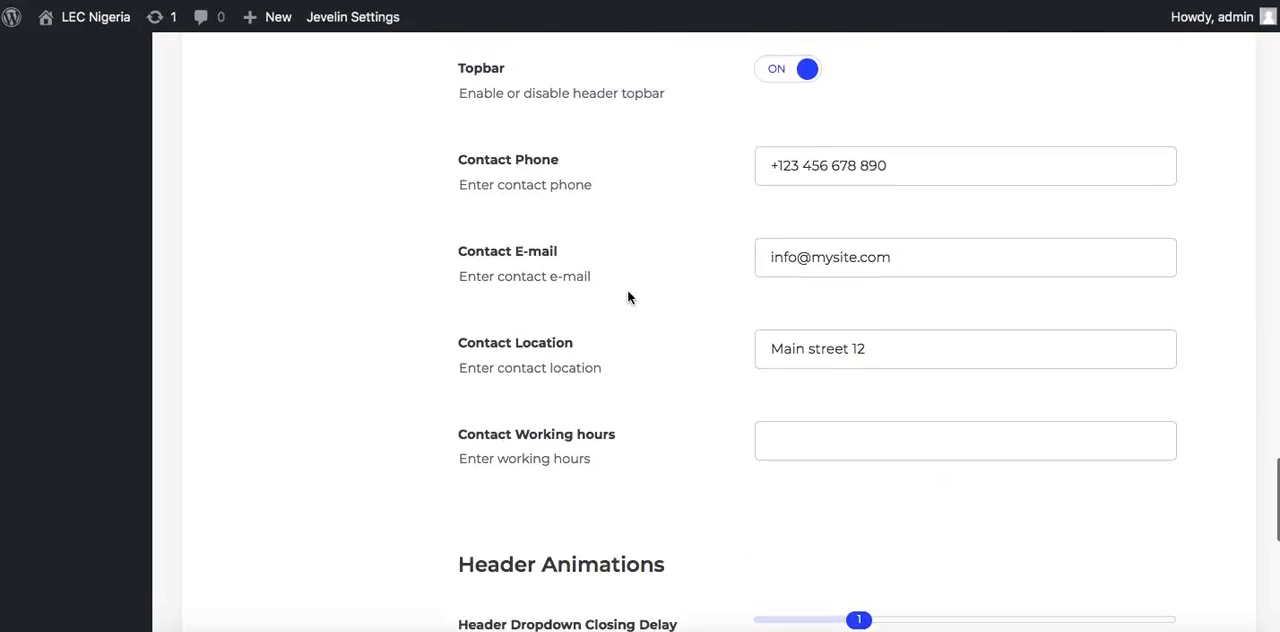
{"action": "scroll", "coordinate": [628, 296], "scroll_direction": "up", "scroll_amount": 4}
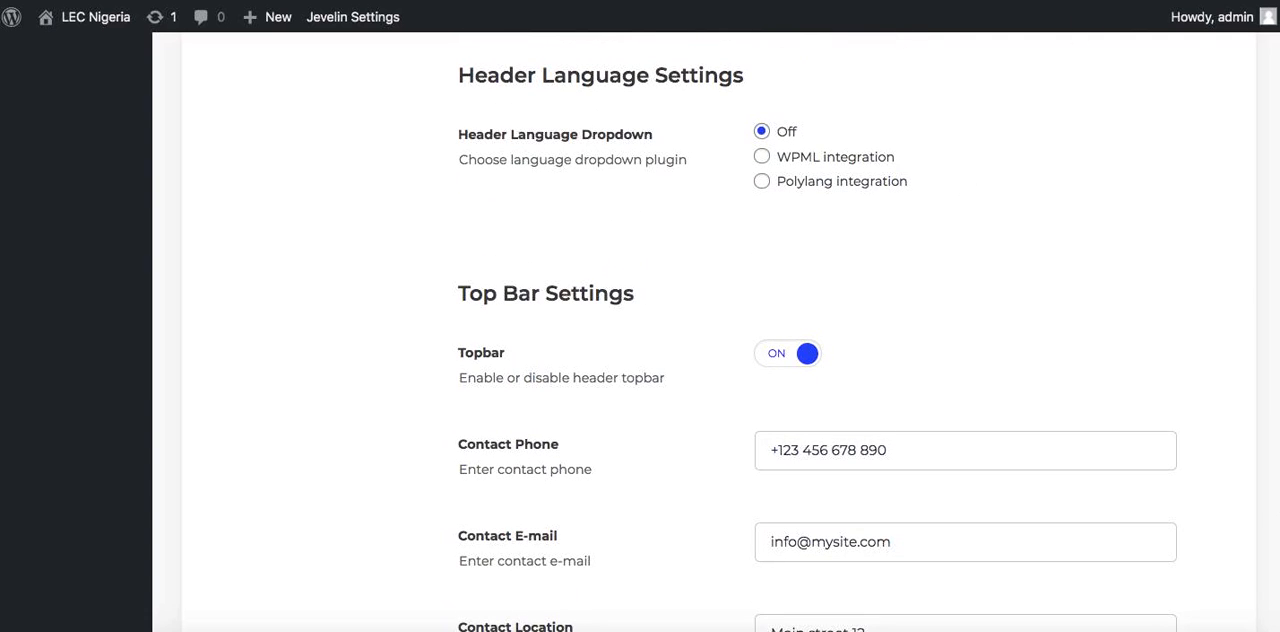
Open lec-nigeria.com/new in a new browser tab as the reference site
{"action": "key", "text": "super+t"}
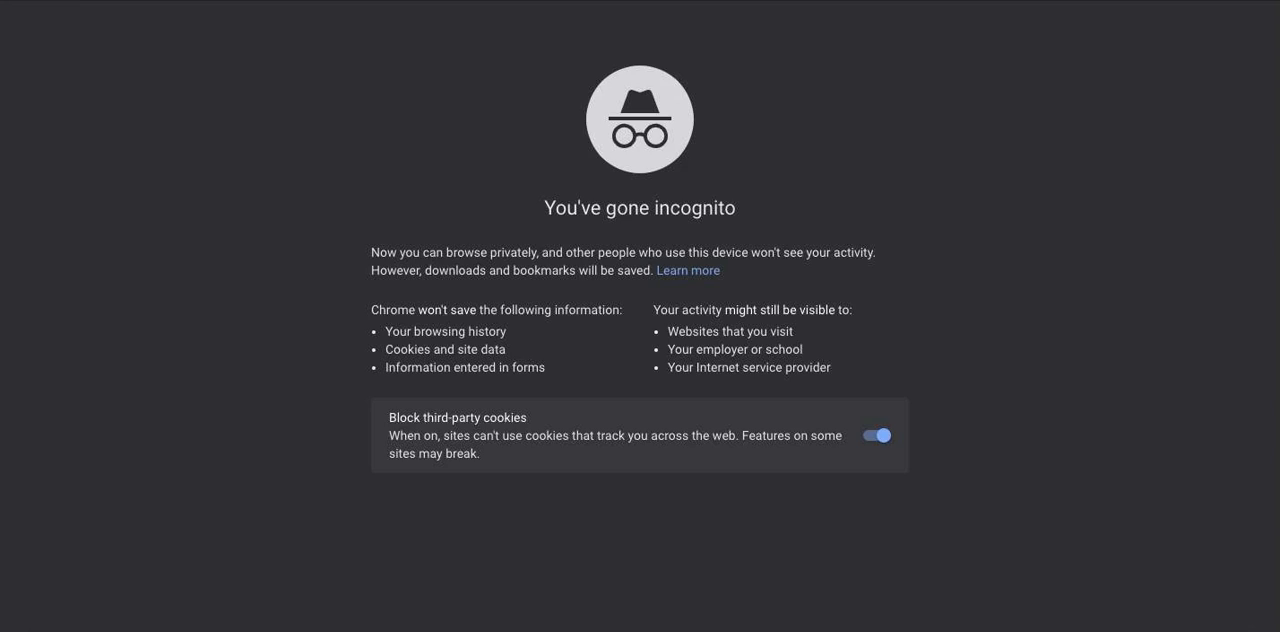
{"action": "type", "text": "lect"}
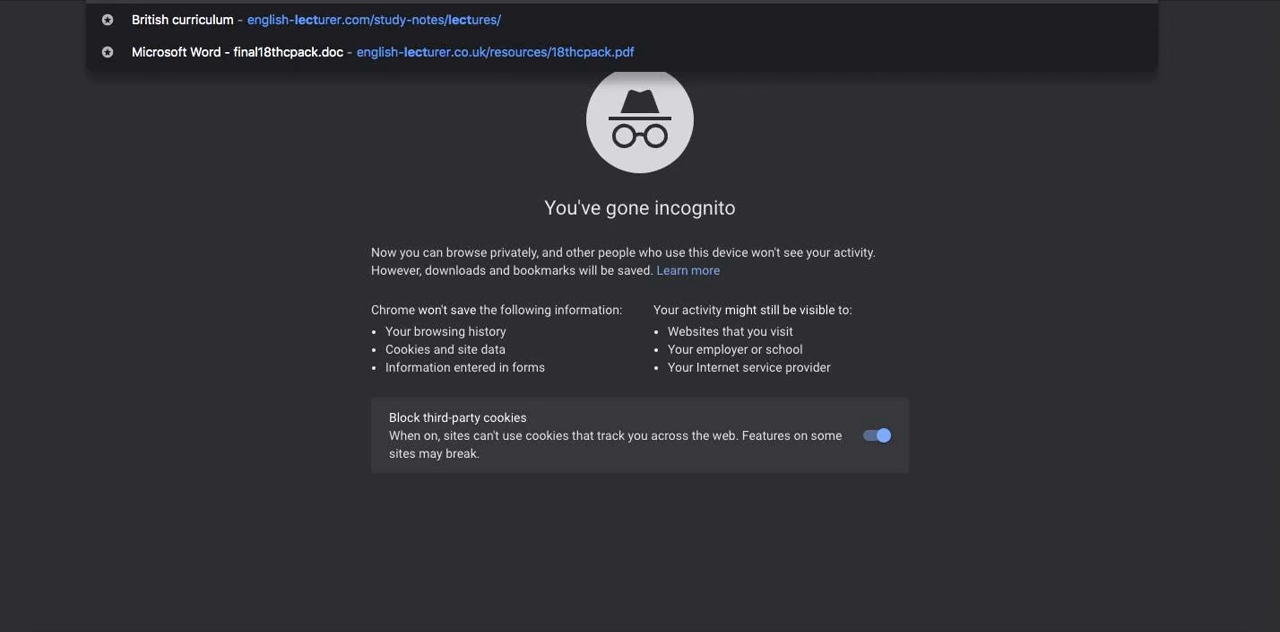
{"action": "key", "text": "BackSpace"}
{"action": "type", "text": "-nigeria.com"}
{"action": "key", "text": "Right"}
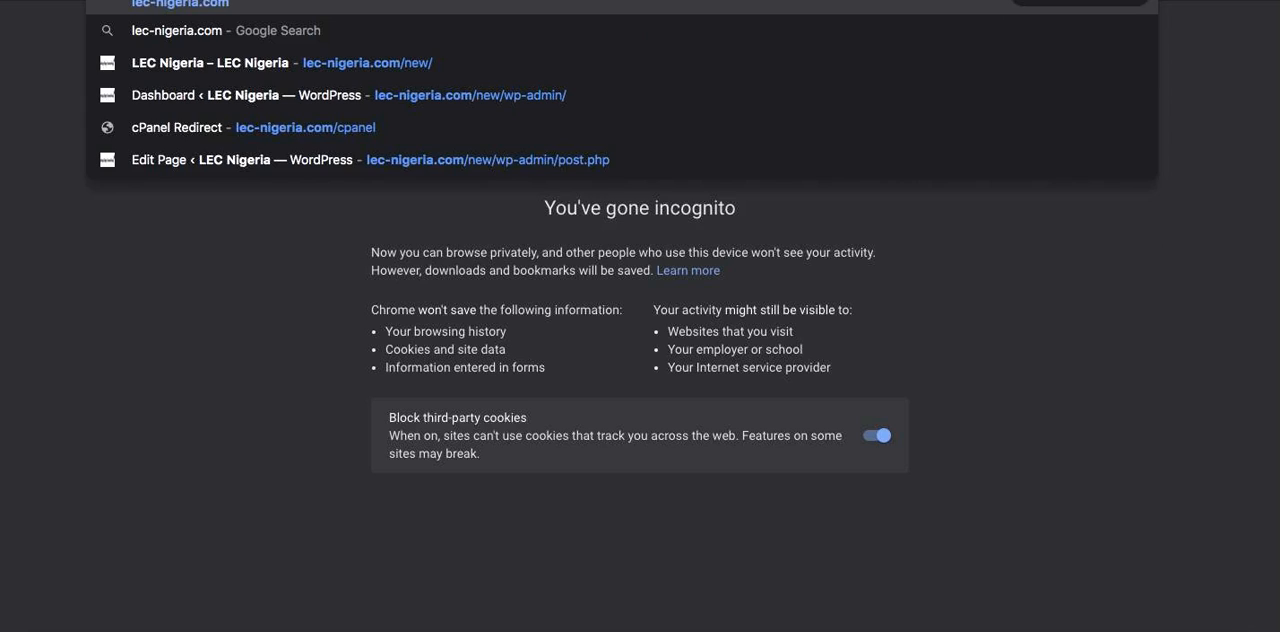
{"action": "type", "text": "/new"}
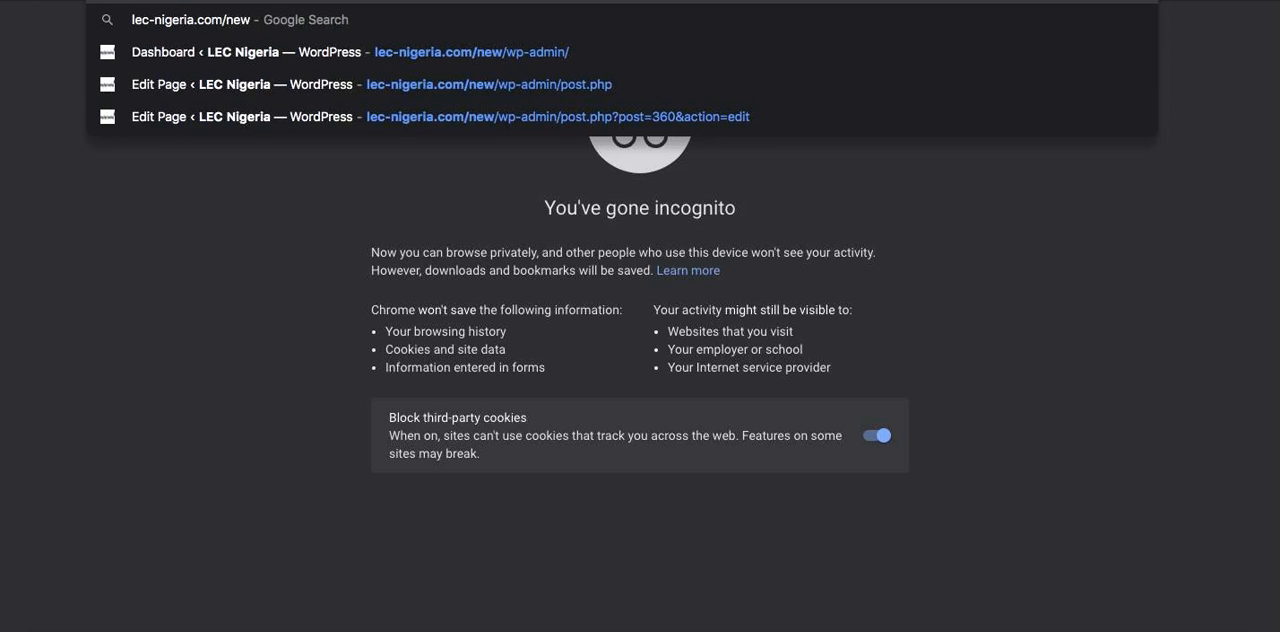
{"action": "key", "text": "Return"}
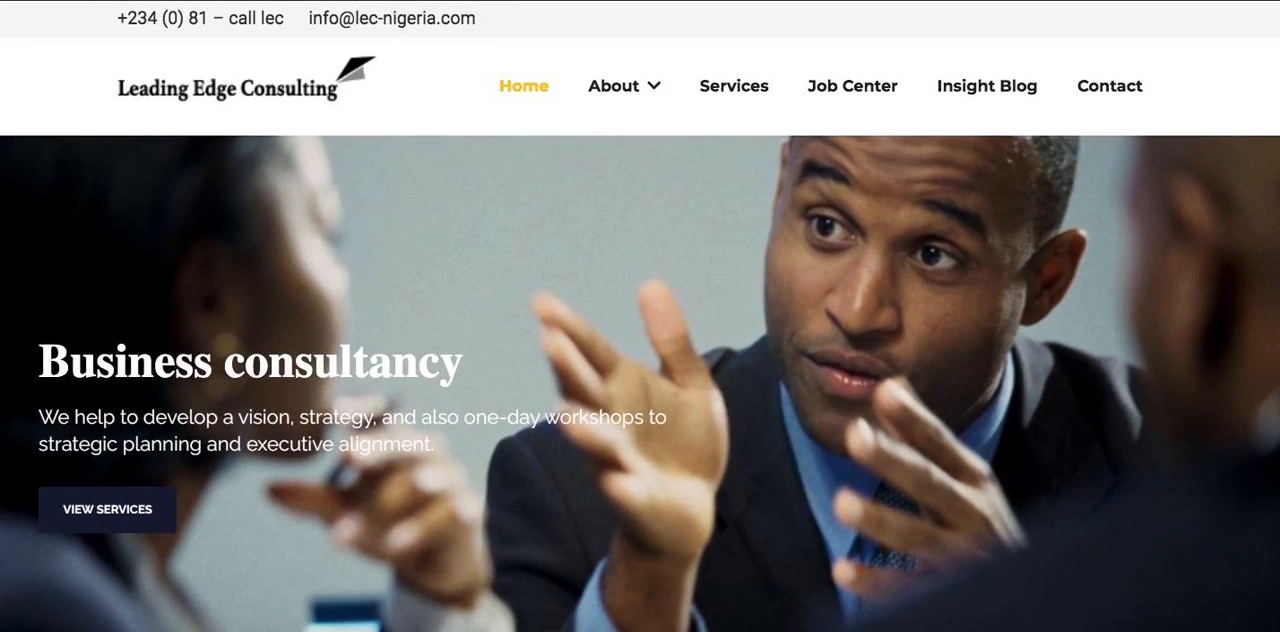
Review the reference homepage's top bar, slider and sections, and compare them with the client's slide mockup
{"action": "scroll", "coordinate": [780, 286], "scroll_direction": "down", "scroll_amount": 10}
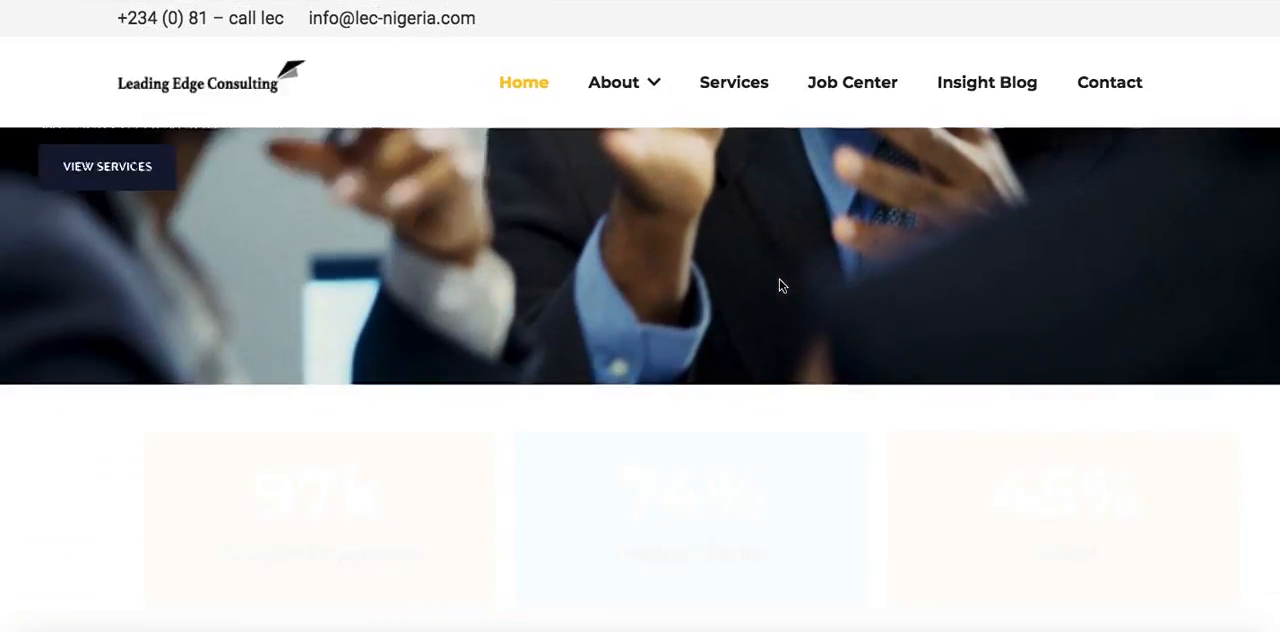
{"action": "scroll", "coordinate": [780, 286], "scroll_direction": "down", "scroll_amount": 10}
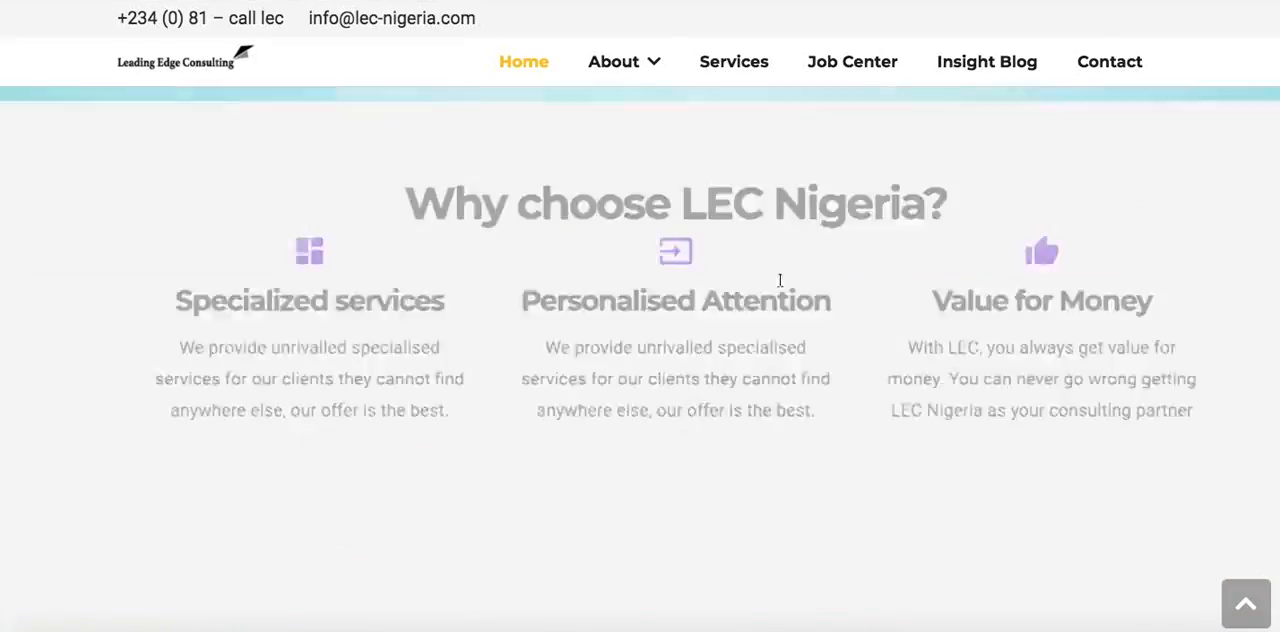
{"action": "scroll", "coordinate": [780, 286], "scroll_direction": "up", "scroll_amount": 10}
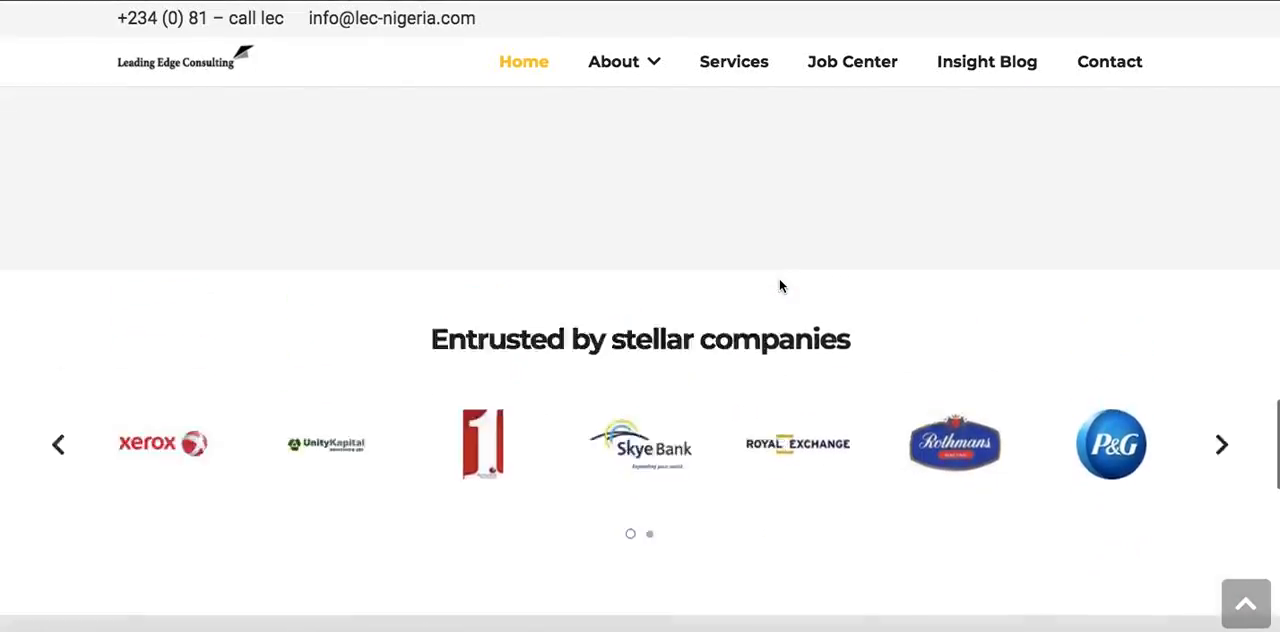
{"action": "scroll", "coordinate": [781, 286], "scroll_direction": "up", "scroll_amount": 15}
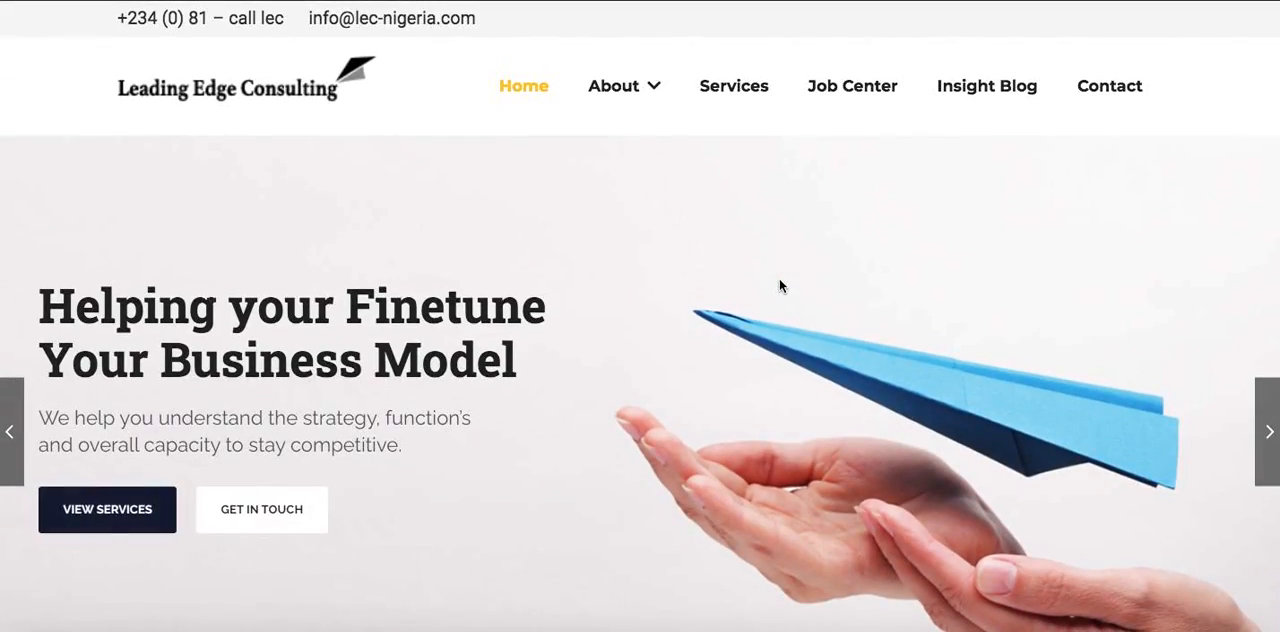
{"action": "scroll", "coordinate": [779, 286], "scroll_direction": "down", "scroll_amount": 2}
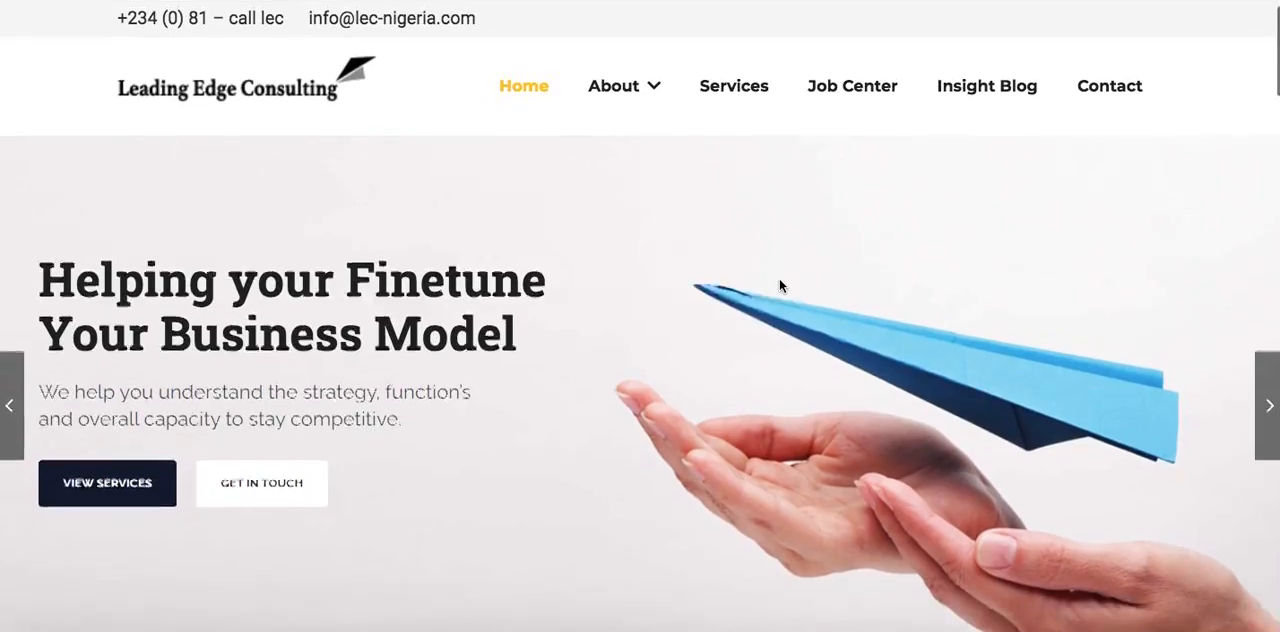
{"action": "scroll", "coordinate": [780, 286], "scroll_direction": "down", "scroll_amount": 10}
{"action": "scroll", "coordinate": [779, 286], "scroll_direction": "down", "scroll_amount": 20}
{"action": "key", "text": "ctrl+Right"}
{"action": "key", "text": "ctrl+Left"}
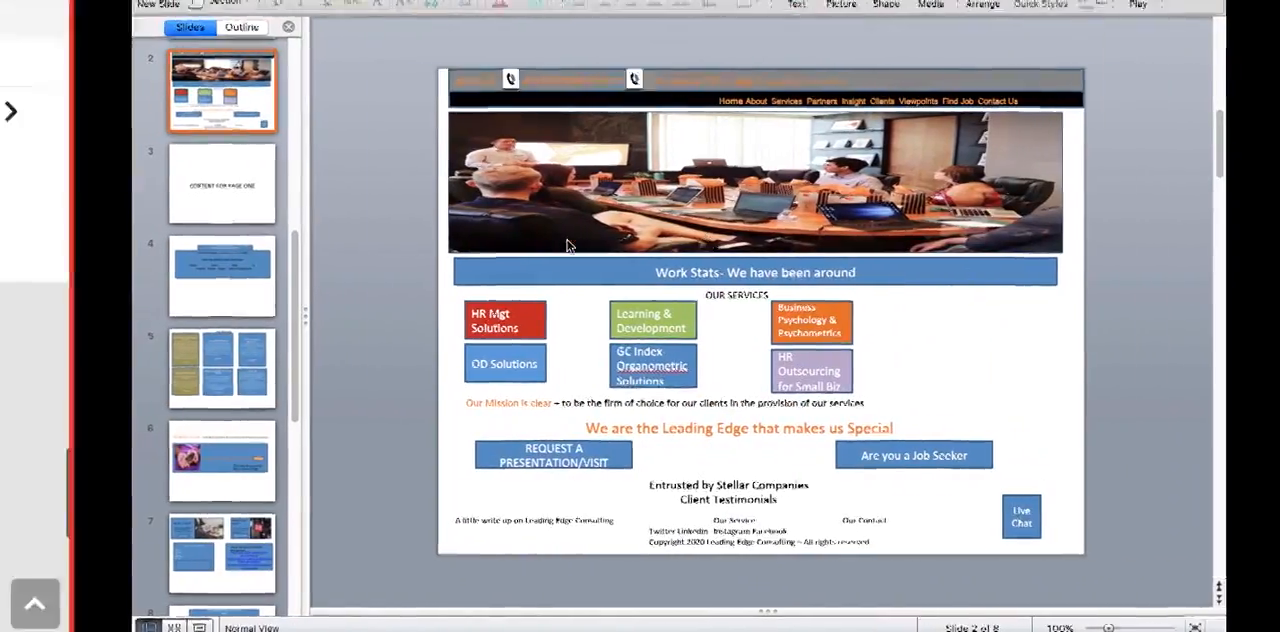
{"action": "scroll", "coordinate": [583, 183], "scroll_direction": "up", "scroll_amount": 20}
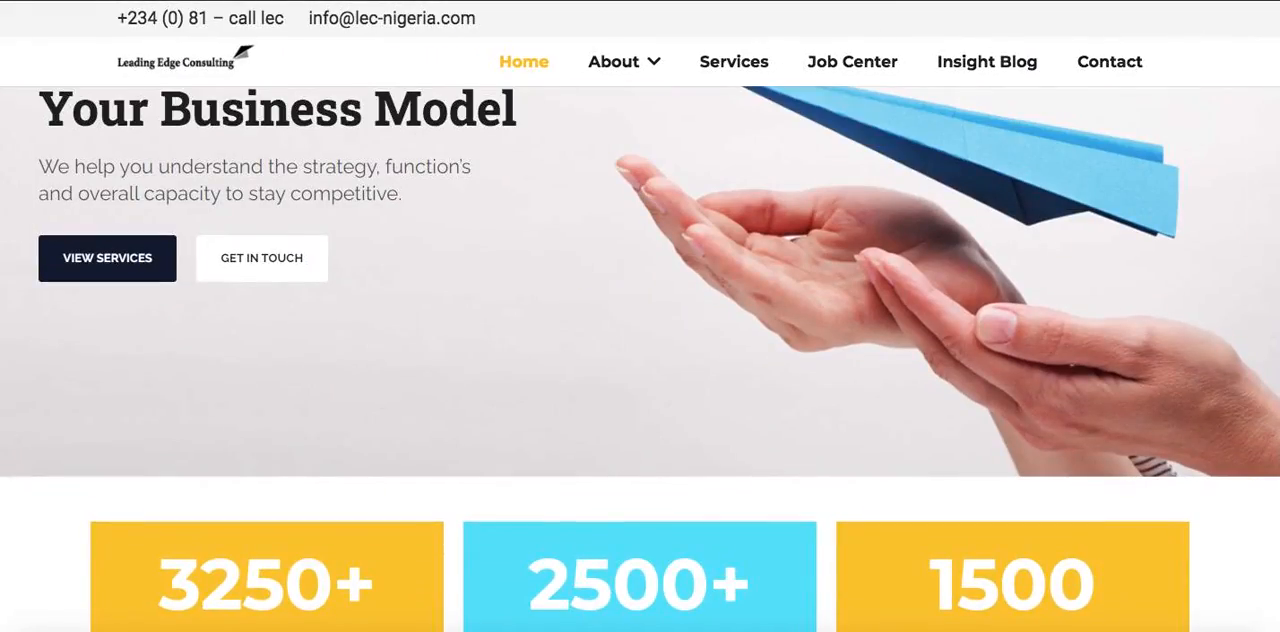
{"action": "scroll", "coordinate": [322, 322], "scroll_direction": "up", "scroll_amount": 3}
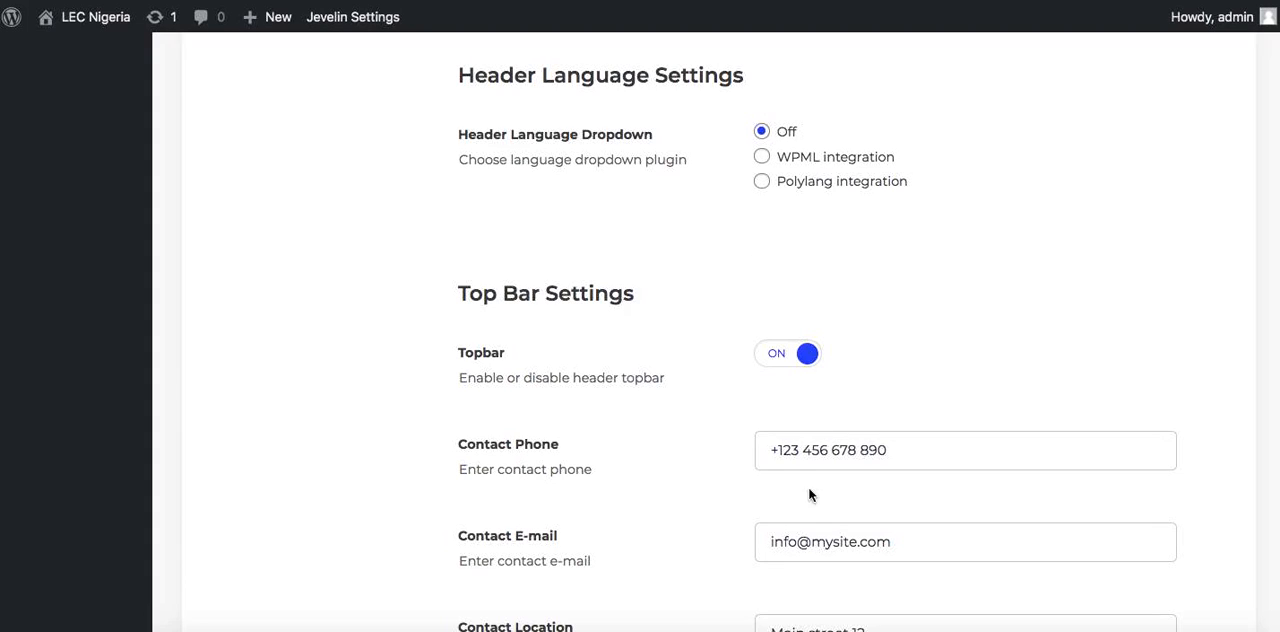
In the Top Bar Settings, replace the Contact Phone text with "+234 (call Lec)"
{"action": "left_click_drag", "start_coordinate": [781, 450], "coordinate": [1044, 460]}
{"action": "key", "text": "BackSpace"}
{"action": "key", "text": "BackSpace"}
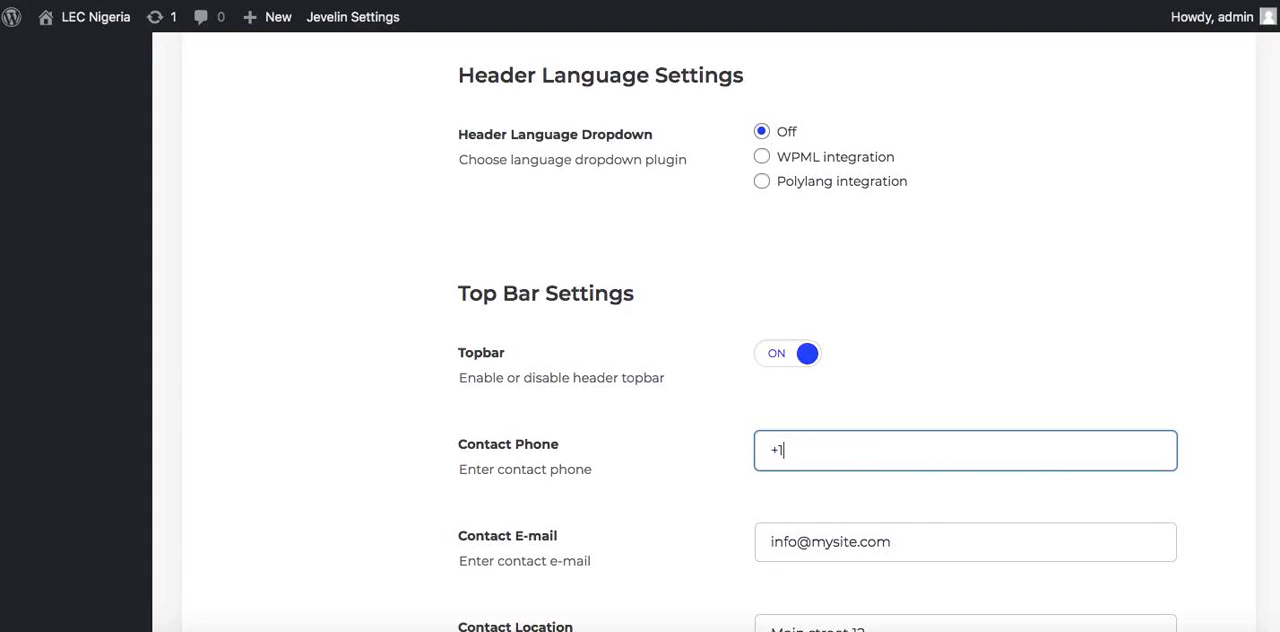
{"action": "type", "text": "234"}
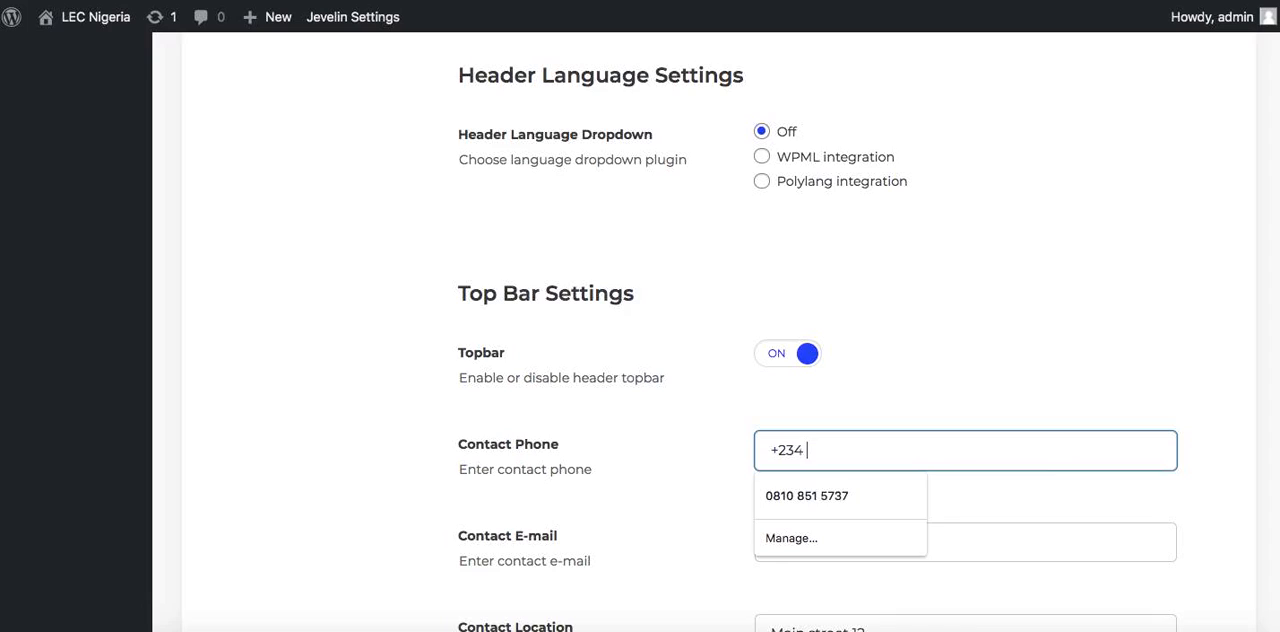
{"action": "type", "text": " (call Lec"}
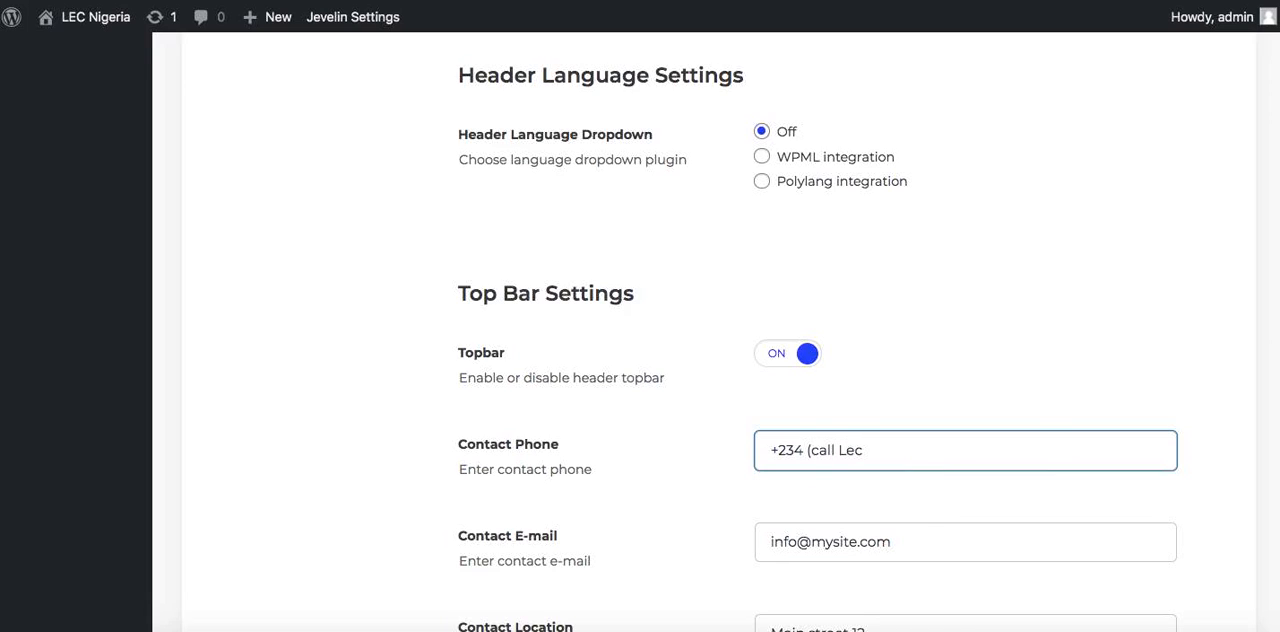
Replace the top bar's Contact E-mail with the company's info address on the lec-nigeria.com domain
{"action": "triple_click", "coordinate": [904, 538]}
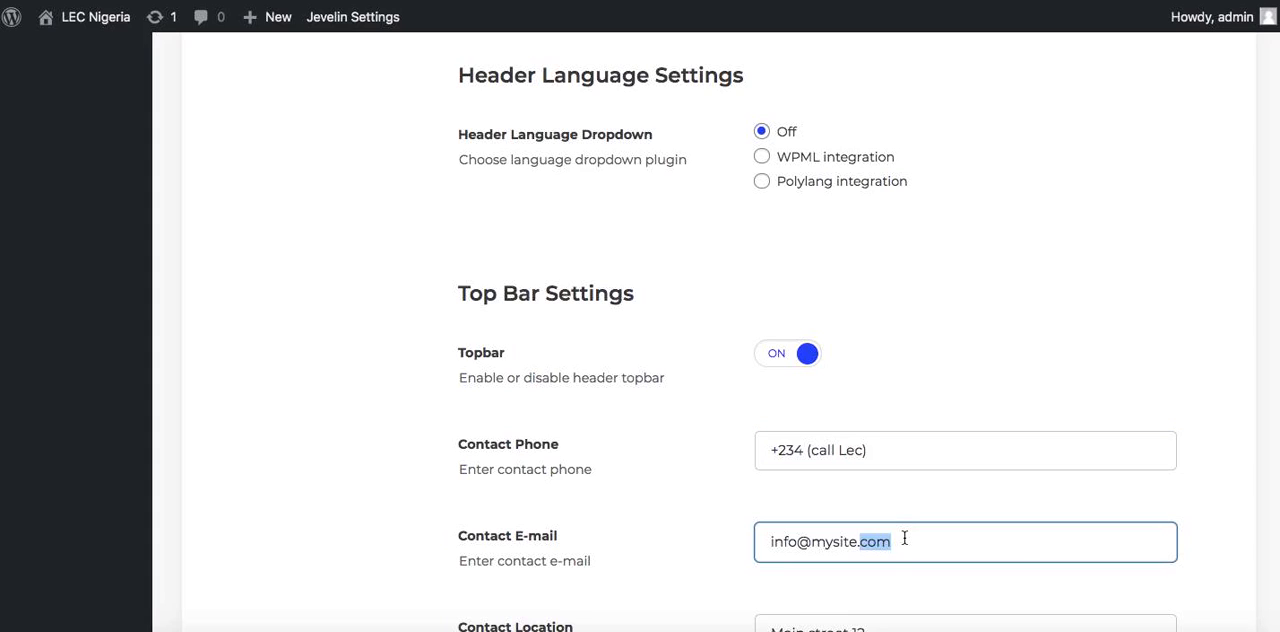
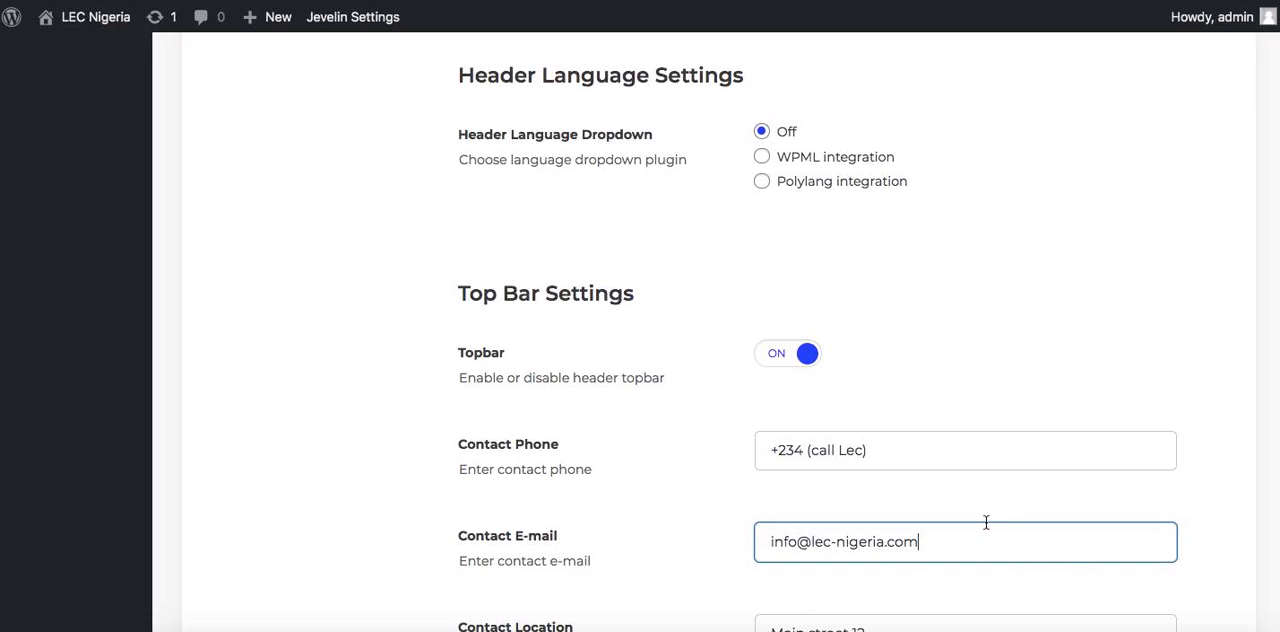
Set the Contact Location to "Lekki Nigeria" and the Contact Working hours to "8am - 5pm"
{"action": "scroll", "coordinate": [986, 522], "scroll_direction": "down", "scroll_amount": 5}
{"action": "left_click", "coordinate": [825, 133]}
{"action": "key", "text": "ctrl+a"}
{"action": "type", "text": "Lekki Nigeria"}
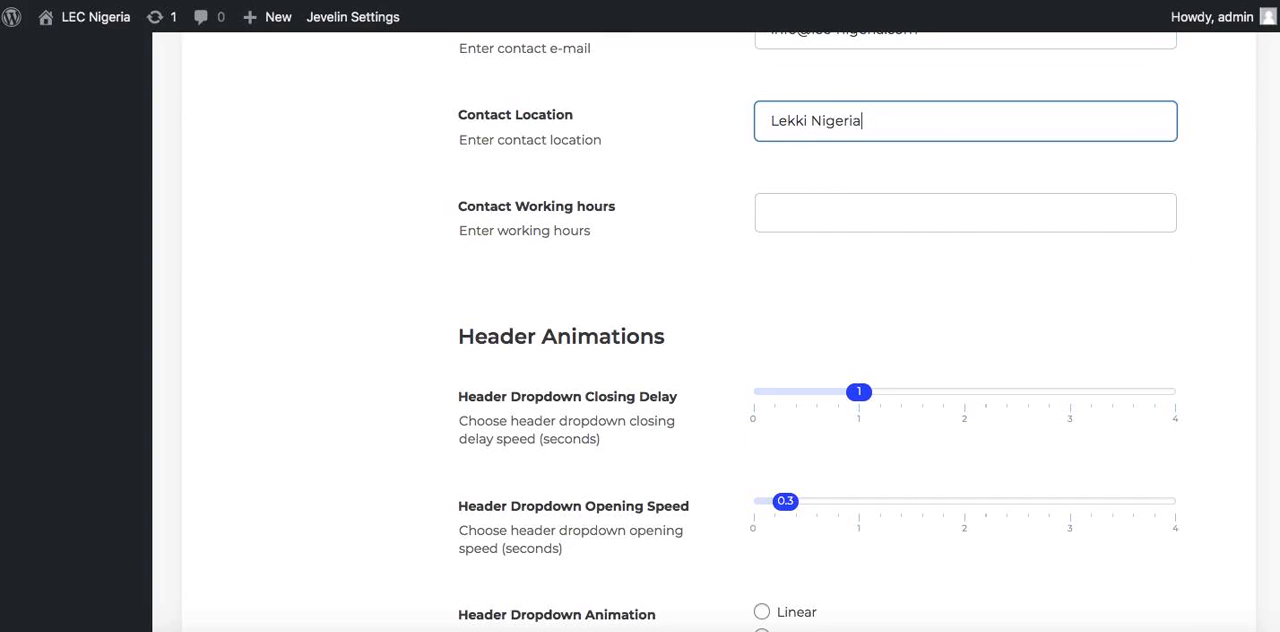
{"action": "left_click", "coordinate": [868, 208]}
{"action": "type", "text": "8"}
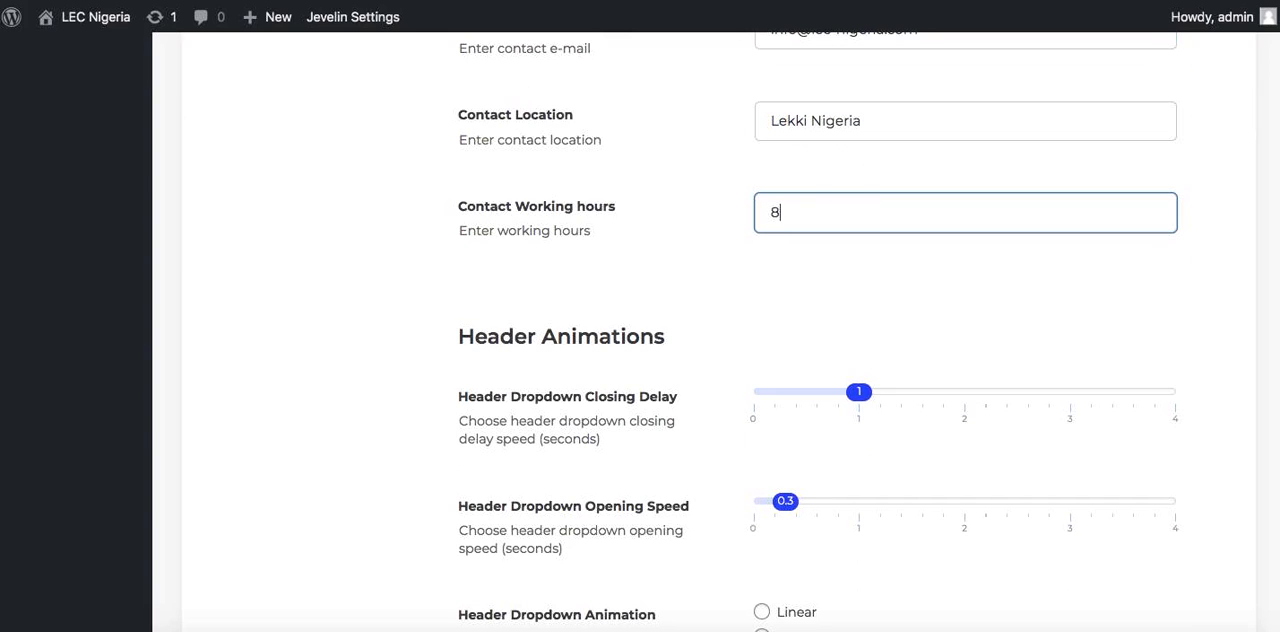
{"action": "type", "text": "am - 5pm"}
Save the changes to the Header theme settings
{"action": "scroll", "coordinate": [889, 307], "scroll_direction": "down", "scroll_amount": 10}
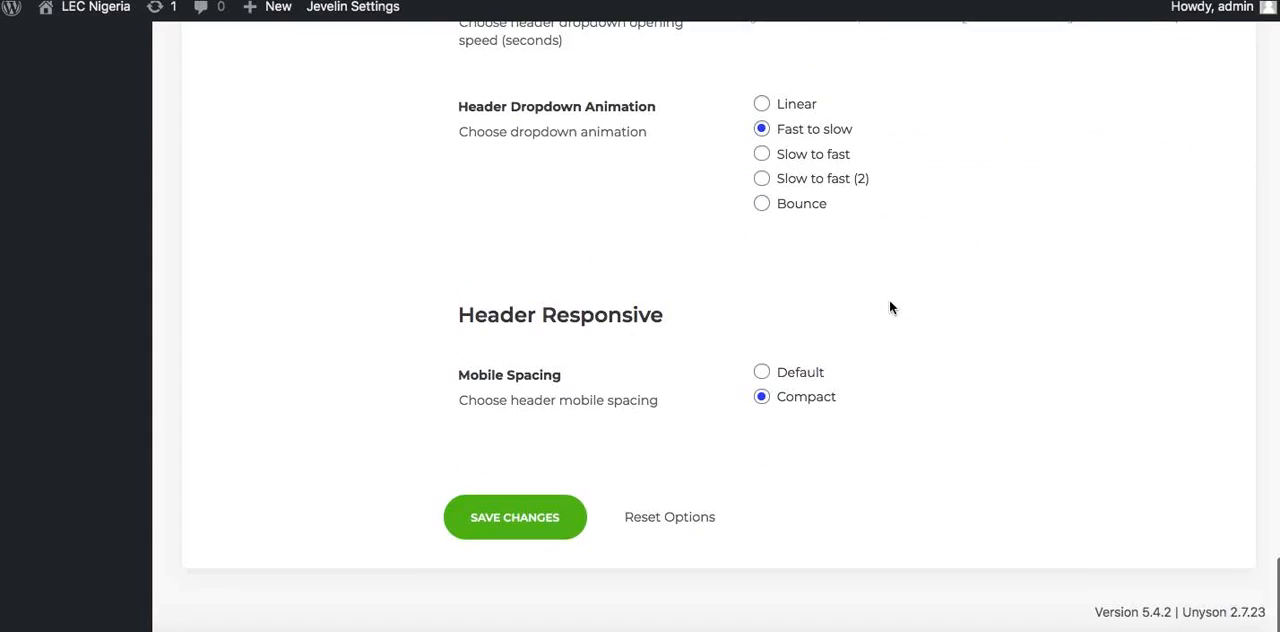
{"action": "left_click", "coordinate": [519, 535]}
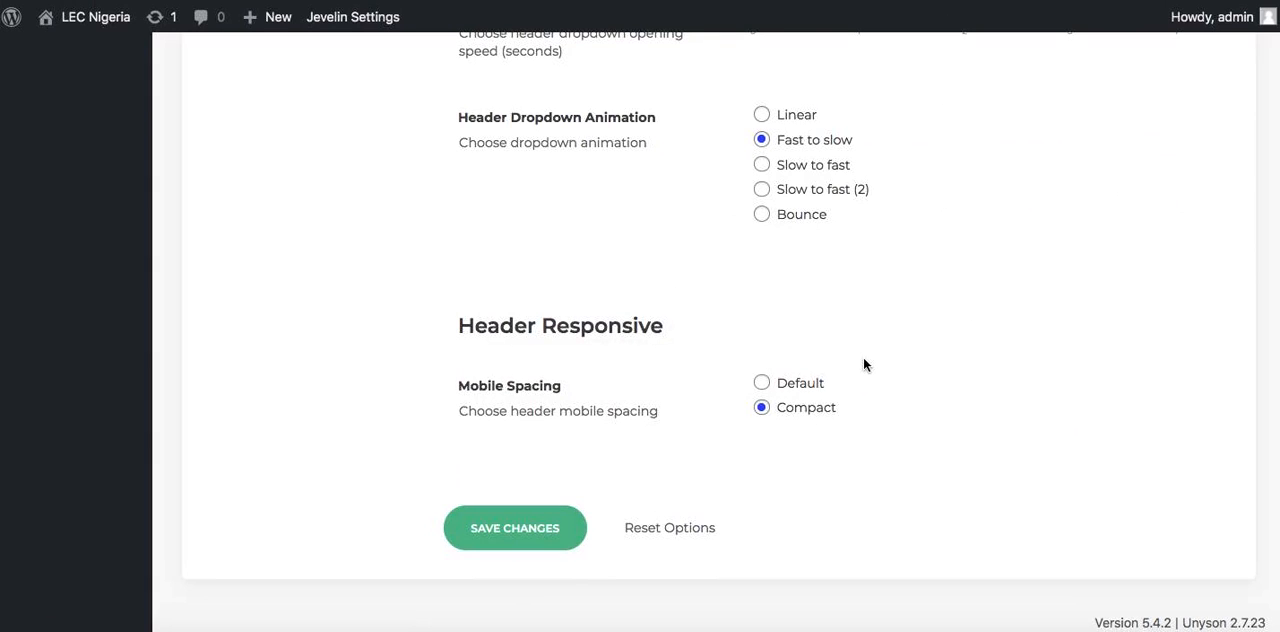
{"action": "left_click", "coordinate": [540, 525]}
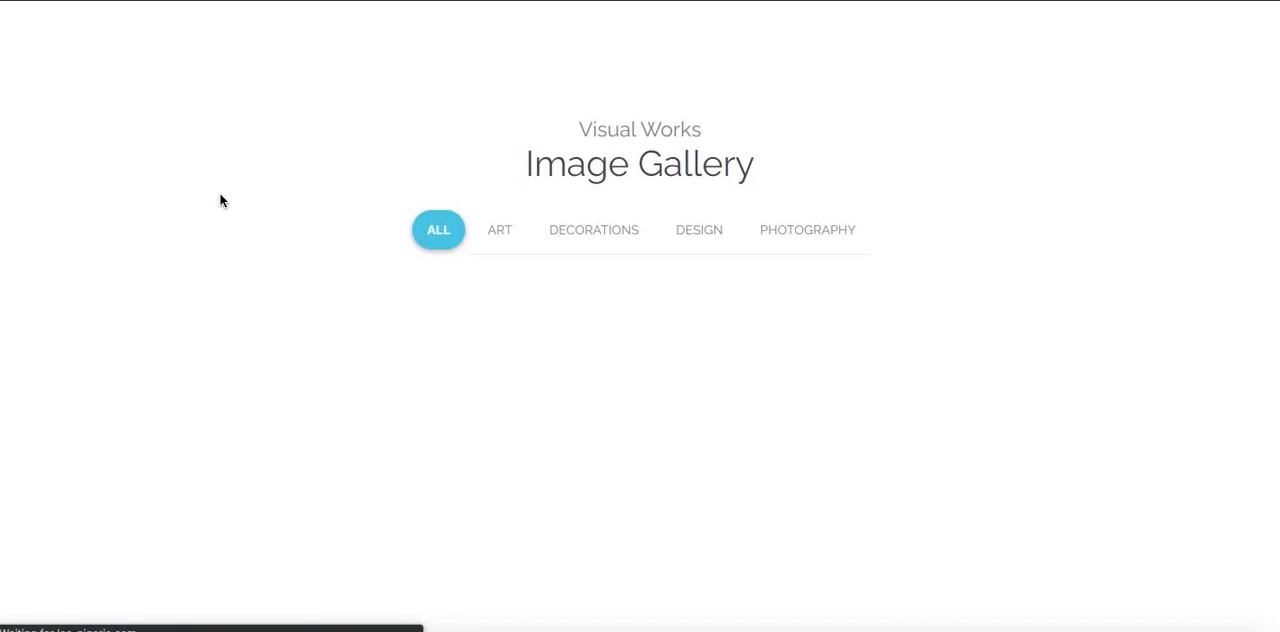
{"action": "scroll", "coordinate": [222, 200], "scroll_direction": "up", "scroll_amount": 6}
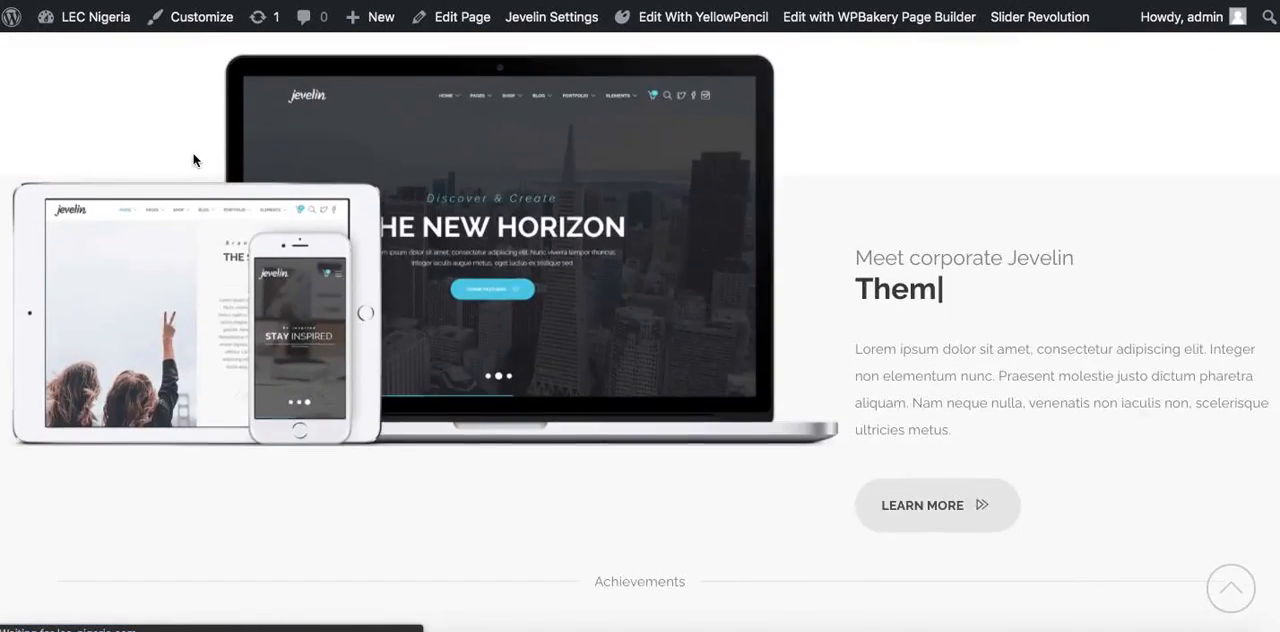
{"action": "scroll", "coordinate": [161, 551], "scroll_direction": "up", "scroll_amount": 5}
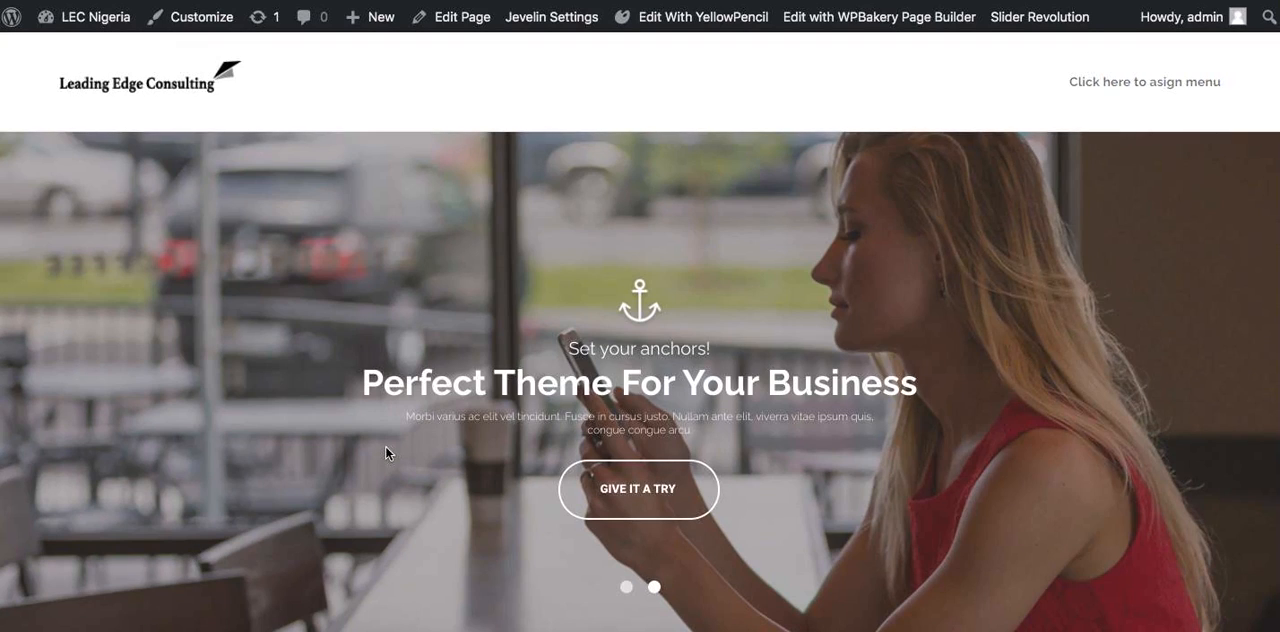
{"action": "key", "text": "super+l"}
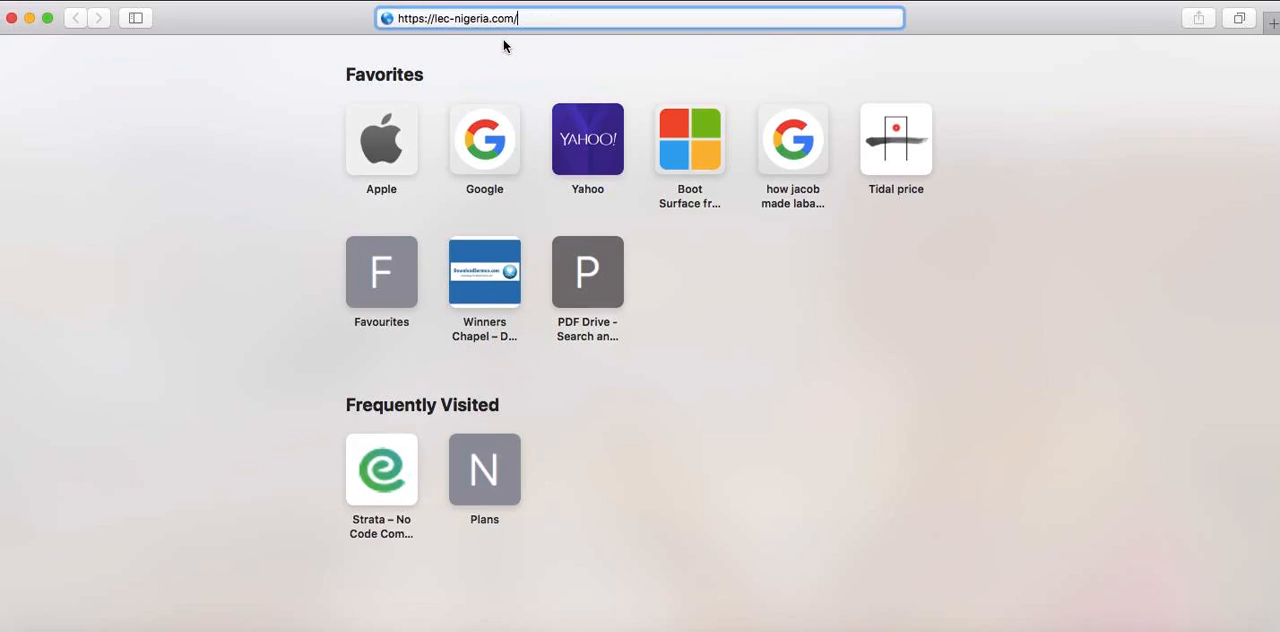
{"action": "key", "text": "Return"}
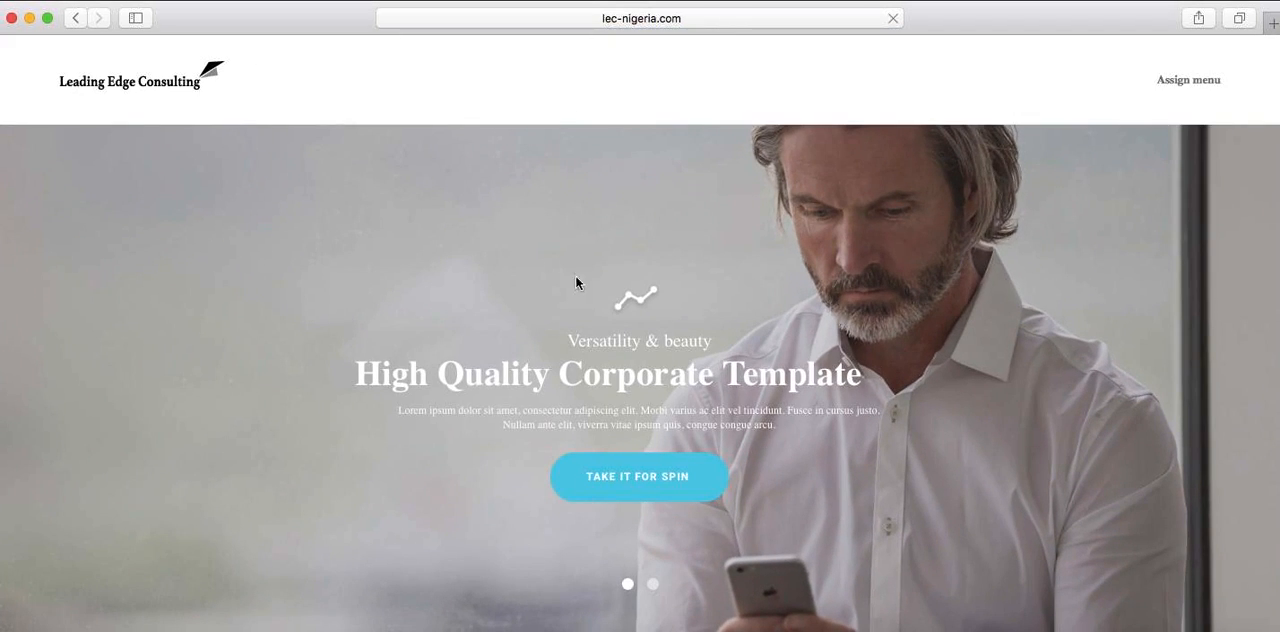
Switch from Safari back to the WordPress admin and open the "Header - Corporate WPBakery" menu for editing
{"action": "left_click", "coordinate": [757, 630]}
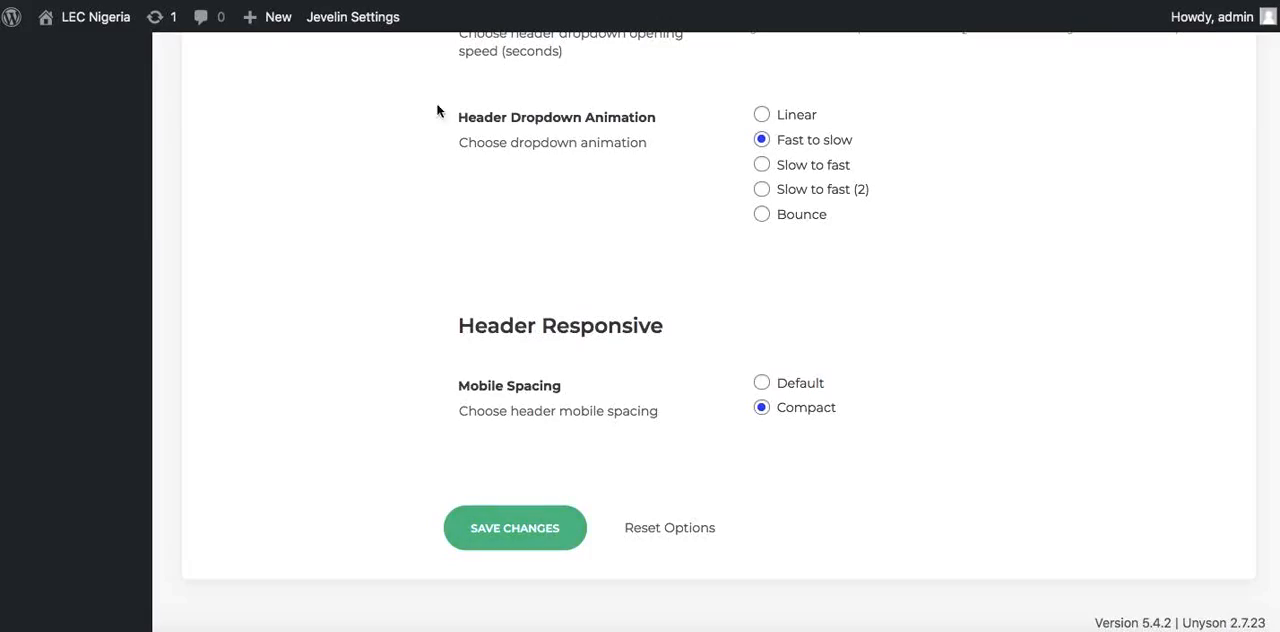
{"action": "scroll", "coordinate": [394, 189], "scroll_direction": "up", "scroll_amount": 15}
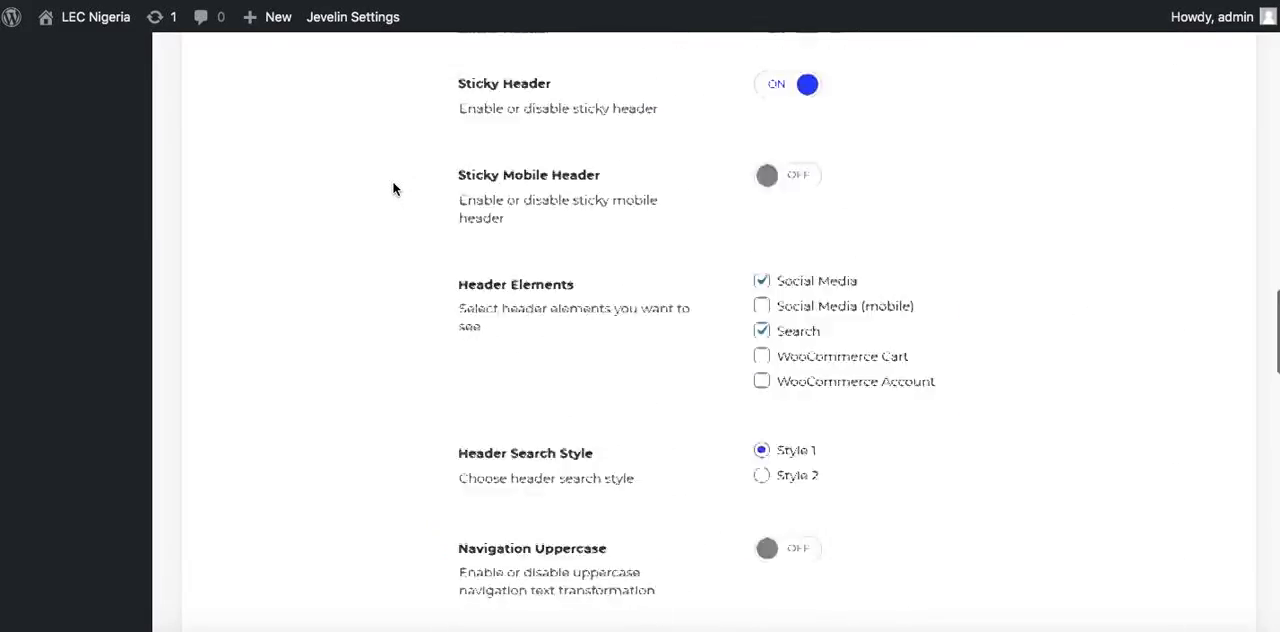
{"action": "scroll", "coordinate": [393, 189], "scroll_direction": "up", "scroll_amount": 5}
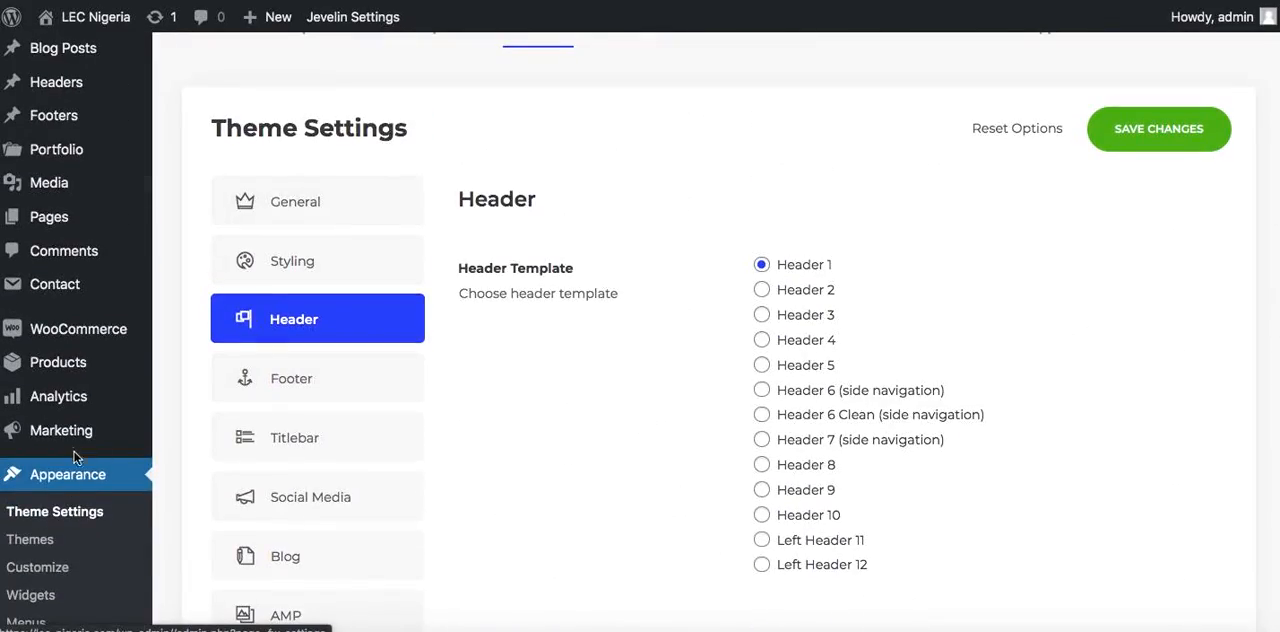
{"action": "scroll", "coordinate": [92, 488], "scroll_direction": "down", "scroll_amount": 3}
{"action": "scroll", "coordinate": [92, 488], "scroll_direction": "down", "scroll_amount": 3}
{"action": "left_click", "coordinate": [35, 305]}
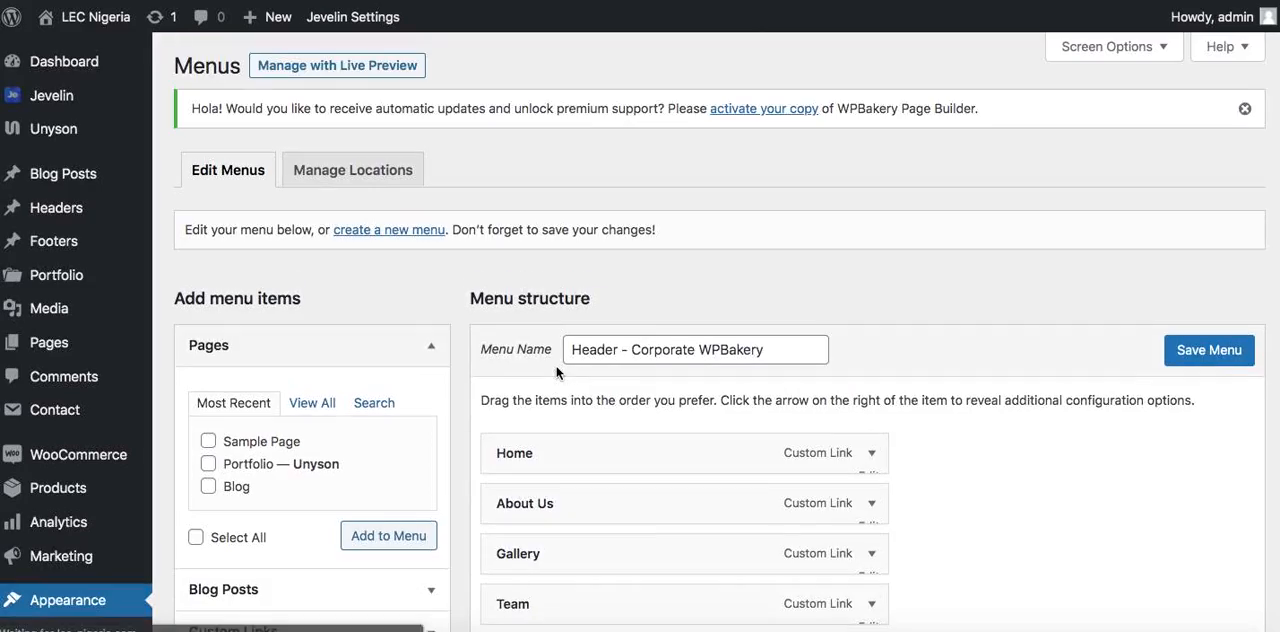
{"action": "scroll", "coordinate": [677, 390], "scroll_direction": "down", "scroll_amount": 3}
{"action": "scroll", "coordinate": [663, 220], "scroll_direction": "up", "scroll_amount": 5}
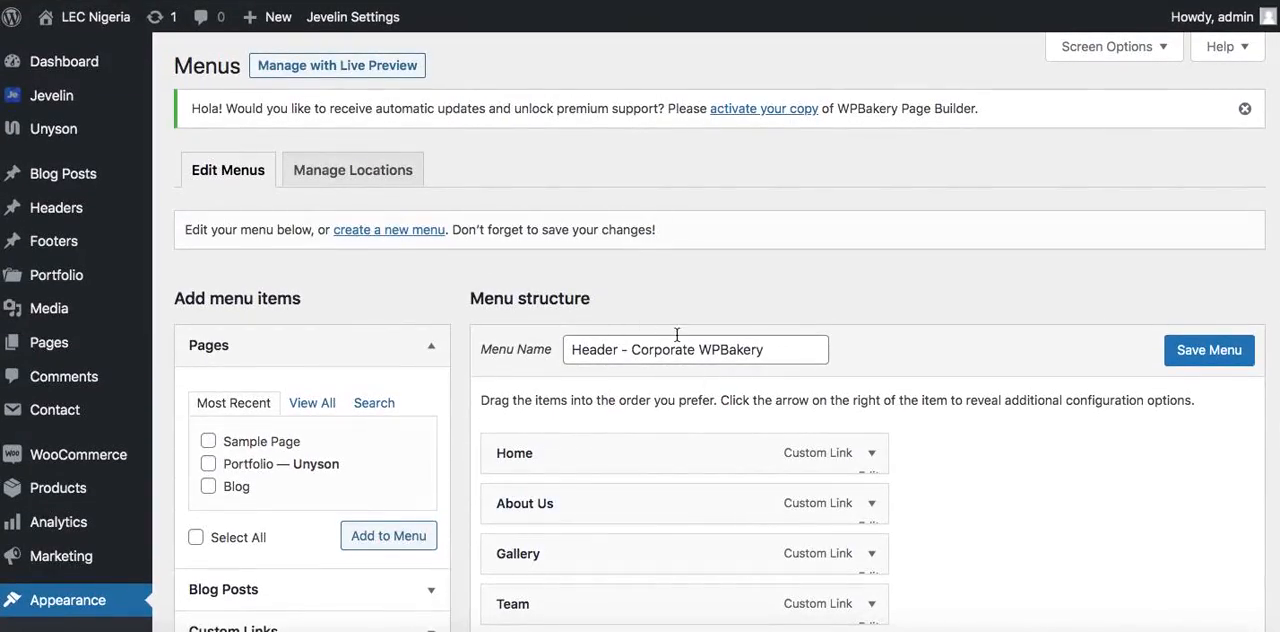
{"action": "scroll", "coordinate": [925, 477], "scroll_direction": "down", "scroll_amount": 5}
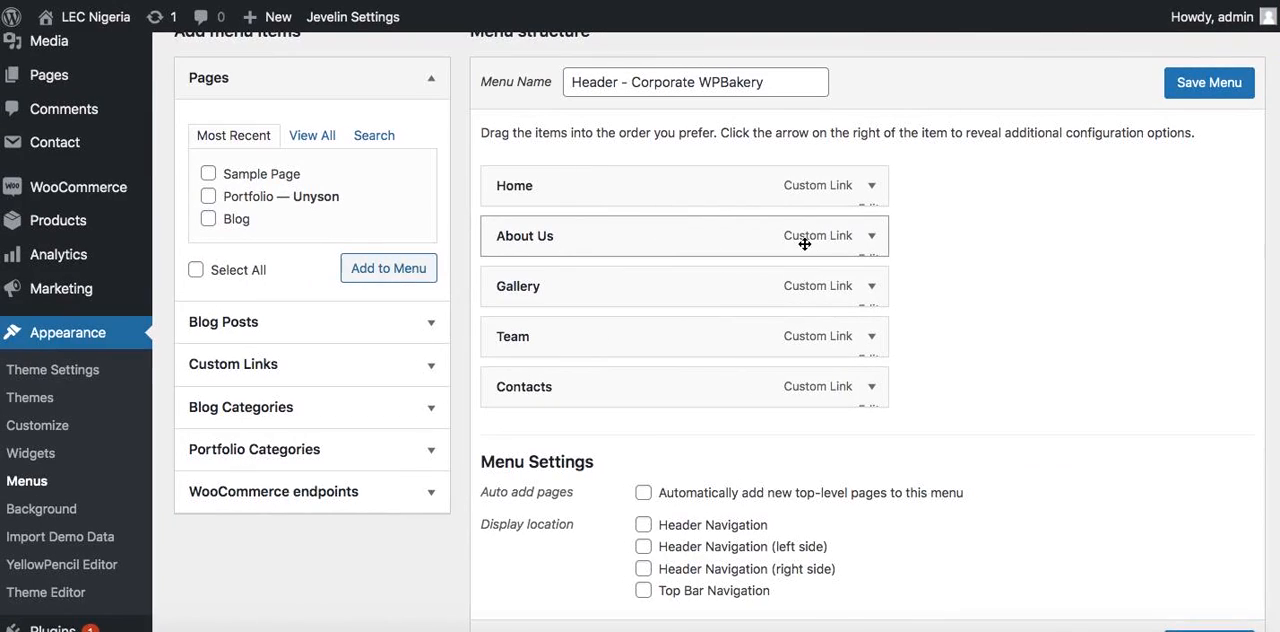
Set the About Us menu item's URL to "#" and shorten its navigation label to "About"
{"action": "left_click", "coordinate": [852, 246]}
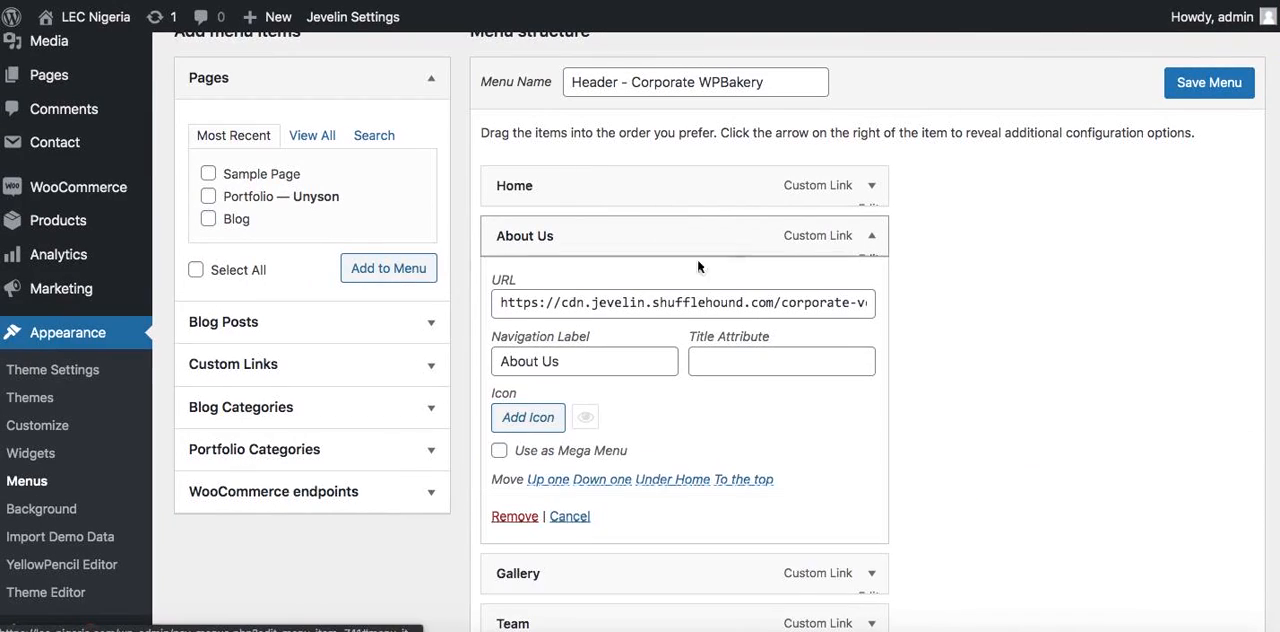
{"action": "left_click", "coordinate": [640, 302]}
{"action": "key", "text": "ctrl+a"}
{"action": "type", "text": "#"}
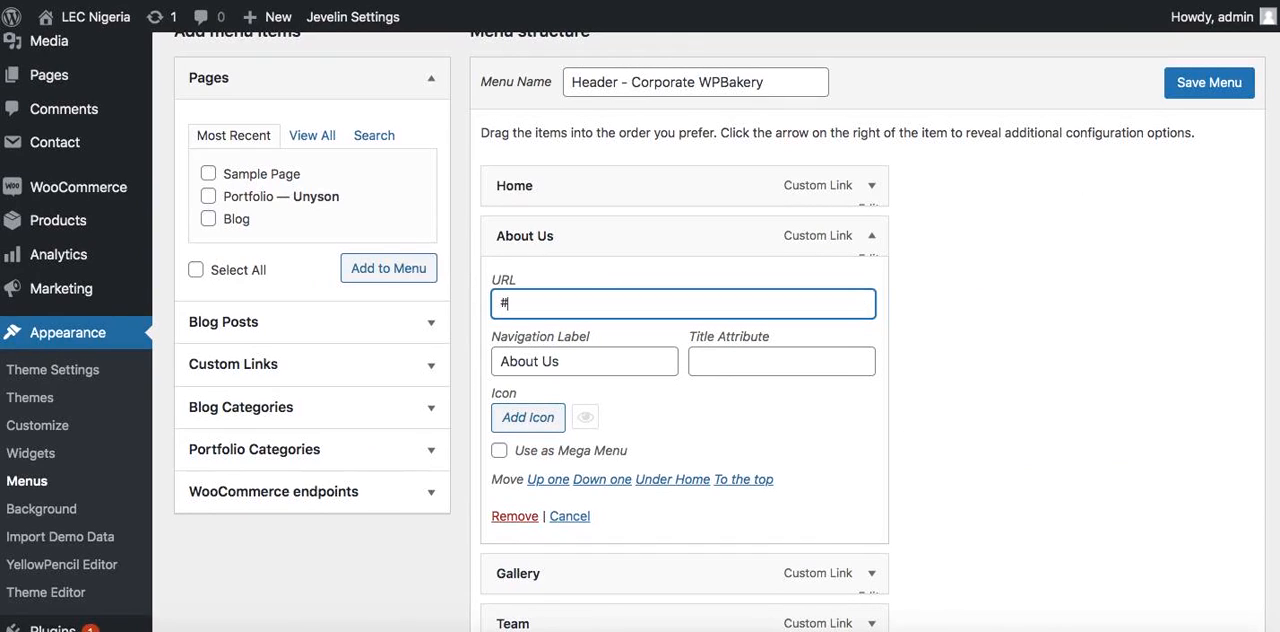
{"action": "left_click", "coordinate": [600, 368]}
{"action": "key", "text": "BackSpace"}
{"action": "key", "text": "BackSpace"}
{"action": "key", "text": "BackSpace"}
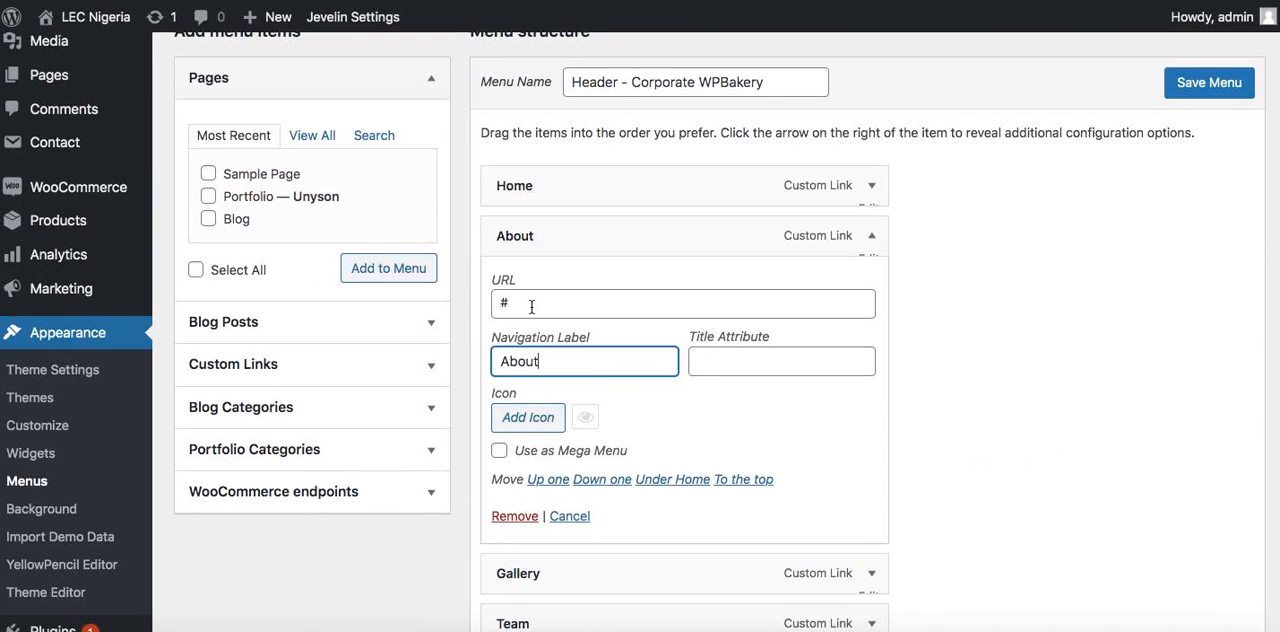
{"action": "left_click", "coordinate": [868, 251]}
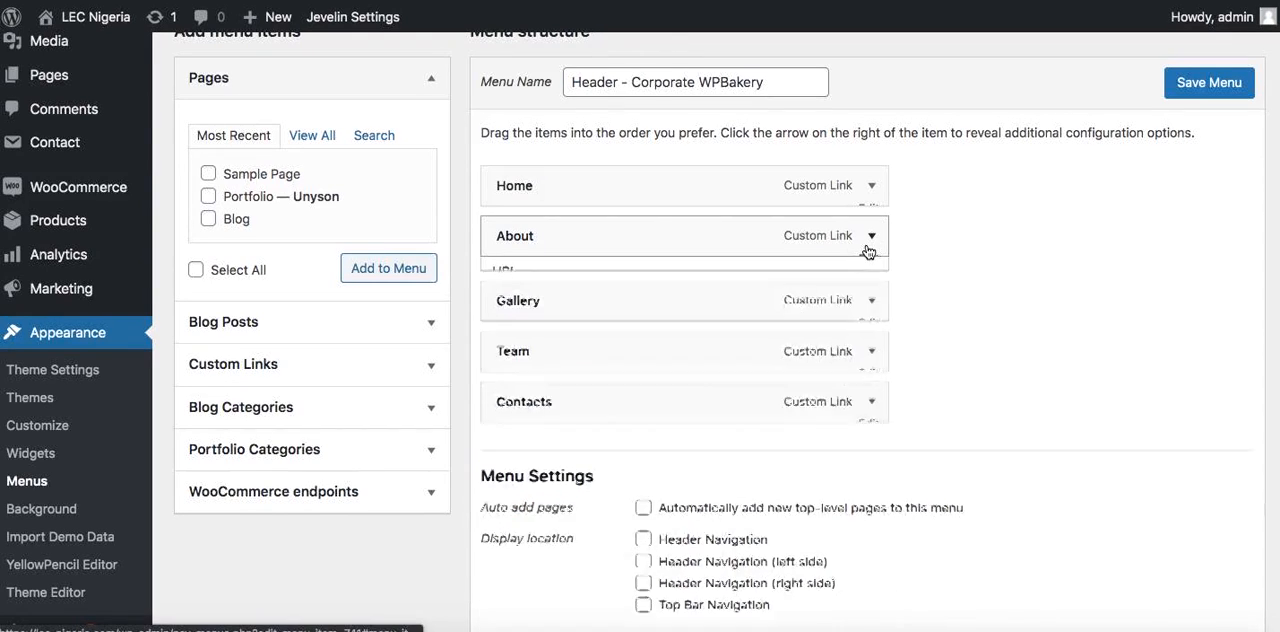
Remove the Gallery and Team items from the header menu
{"action": "left_click", "coordinate": [864, 299]}
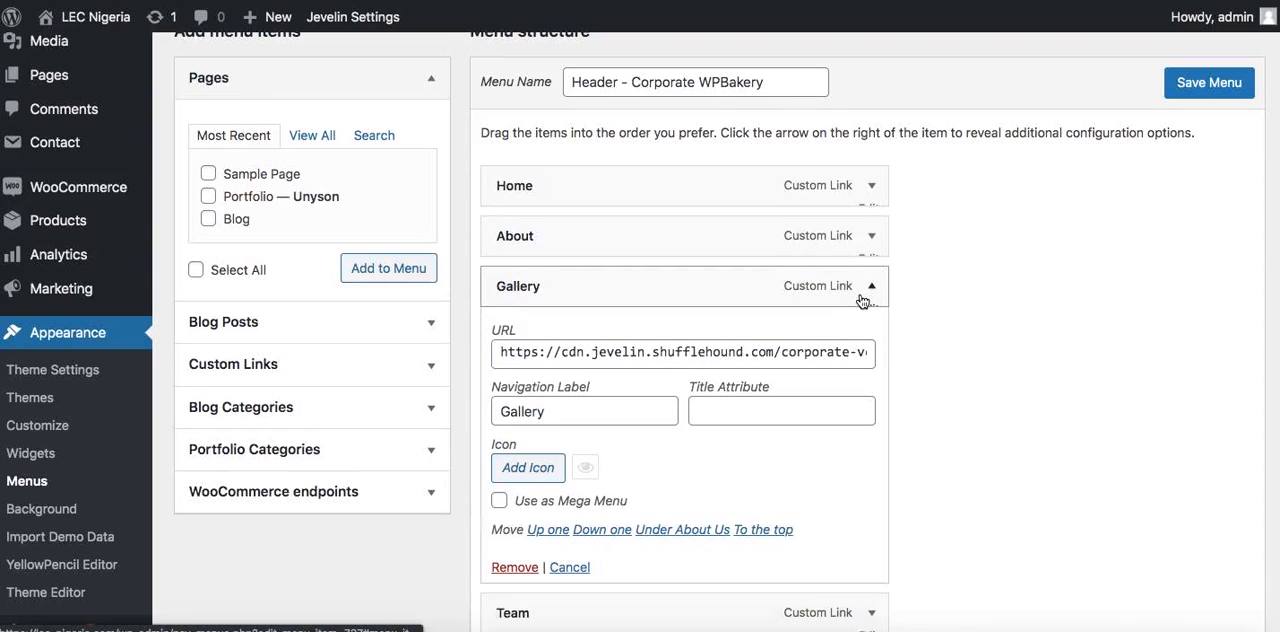
{"action": "left_click", "coordinate": [866, 293]}
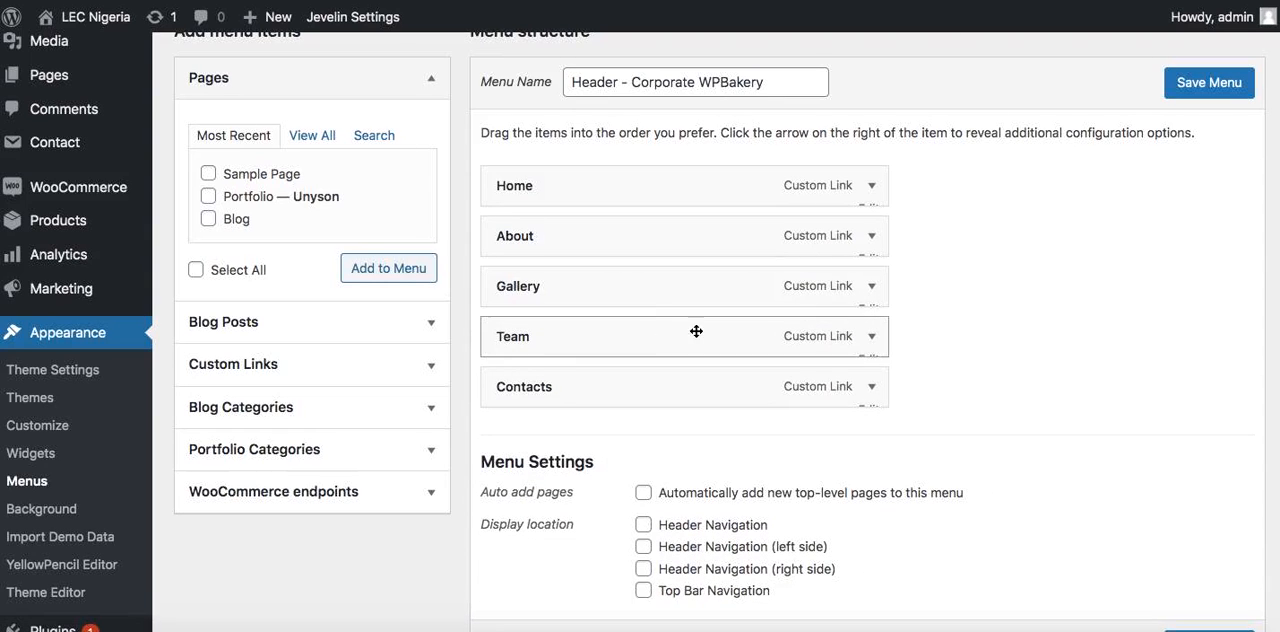
{"action": "left_click", "coordinate": [873, 344]}
{"action": "left_click", "coordinate": [871, 288]}
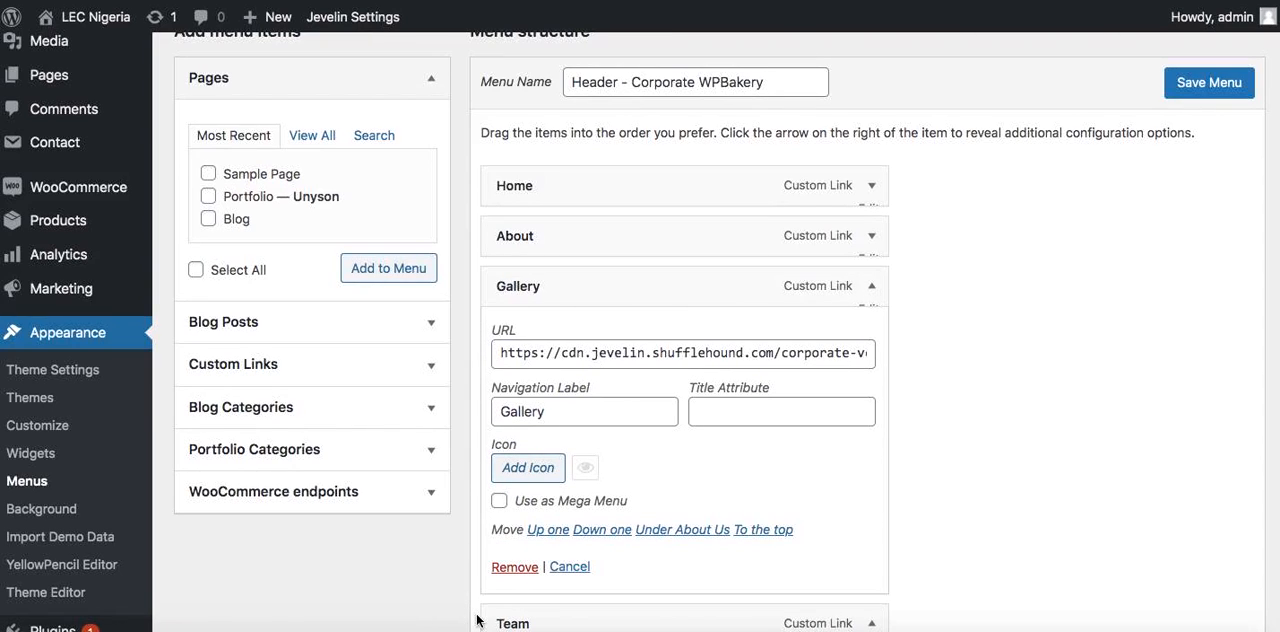
{"action": "left_click", "coordinate": [522, 567]}
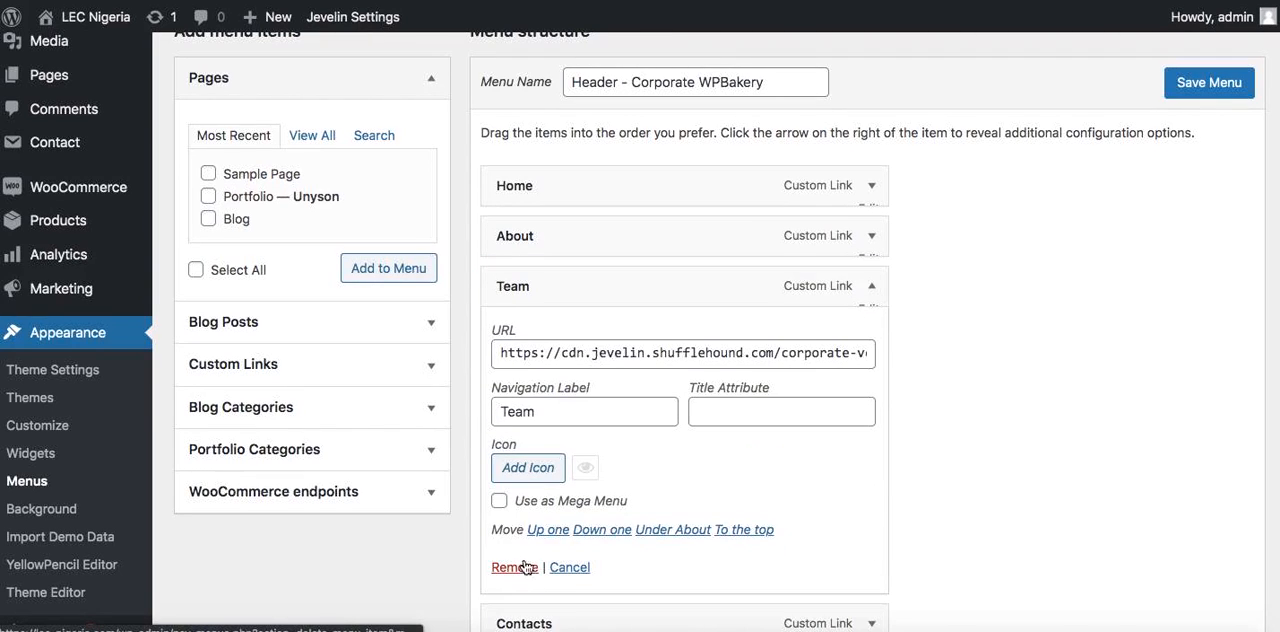
{"action": "left_click", "coordinate": [512, 588]}
Add a custom link named "Services" with the URL "#" to the header menu
{"action": "left_click", "coordinate": [407, 363]}
{"action": "left_click", "coordinate": [361, 424]}
{"action": "type", "text": "#"}
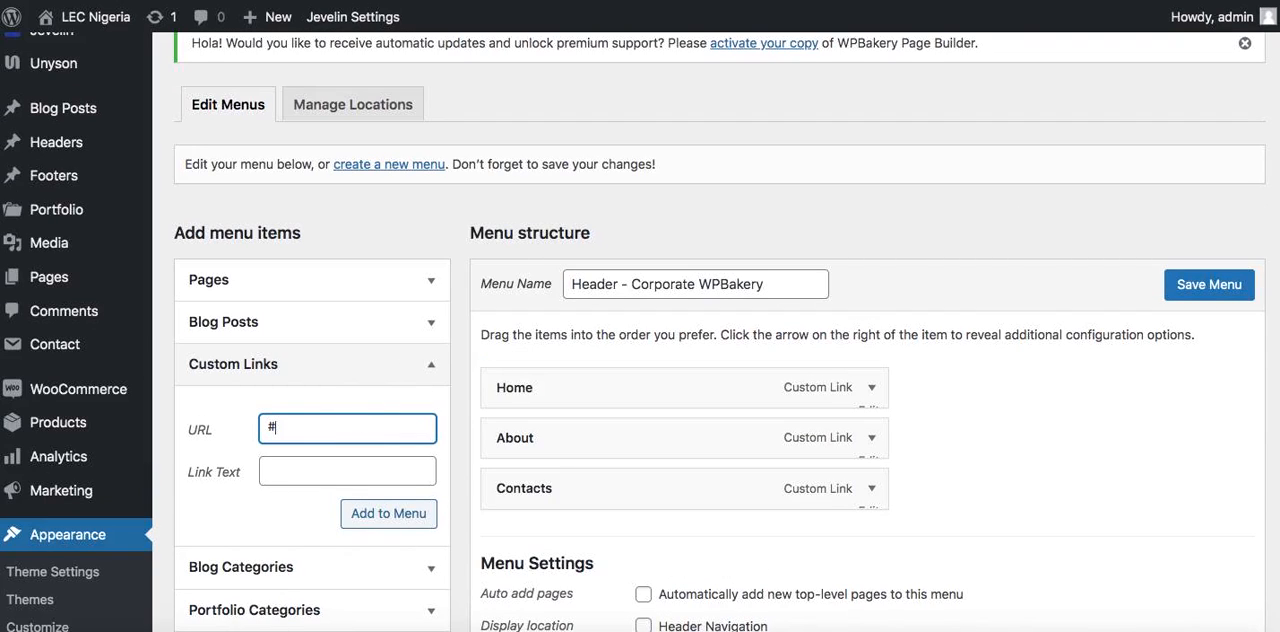
{"action": "key", "text": "Tab"}
{"action": "type", "text": "S"}
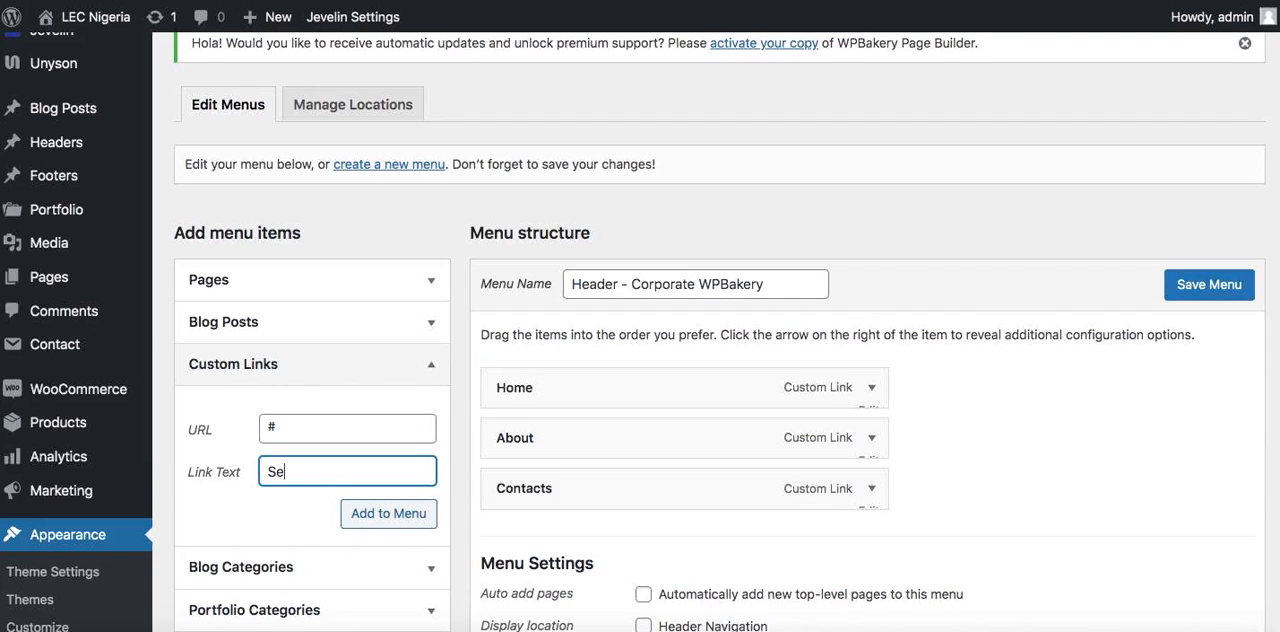
{"action": "type", "text": "ervices"}
{"action": "key", "text": "Return"}
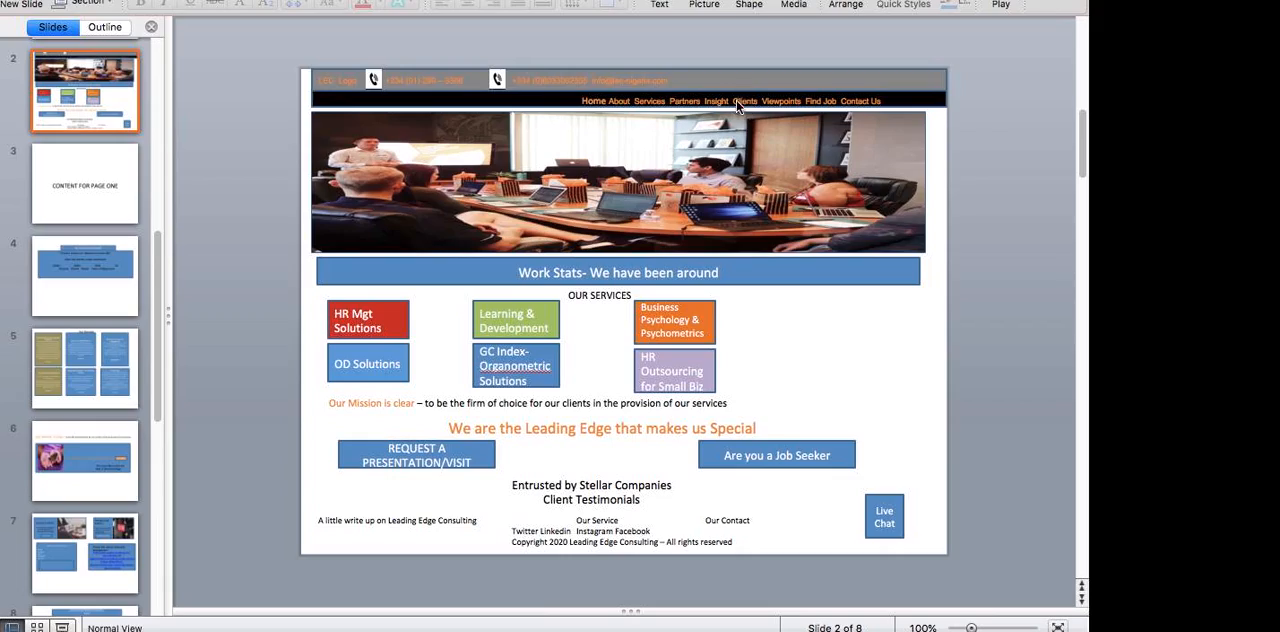
Add a custom link named "Partners" with the URL "#" to the header menu
{"action": "scroll", "coordinate": [334, 478], "scroll_direction": "down", "scroll_amount": 3}
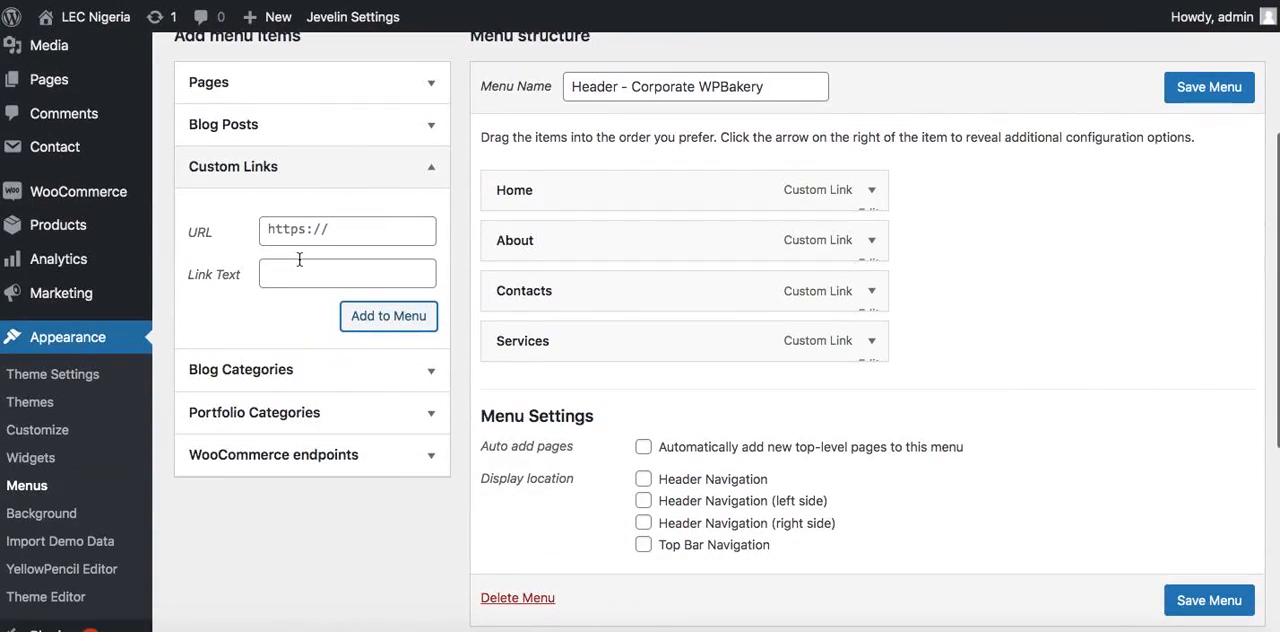
{"action": "left_click", "coordinate": [302, 232]}
{"action": "type", "text": "#"}
{"action": "key", "text": "Tab"}
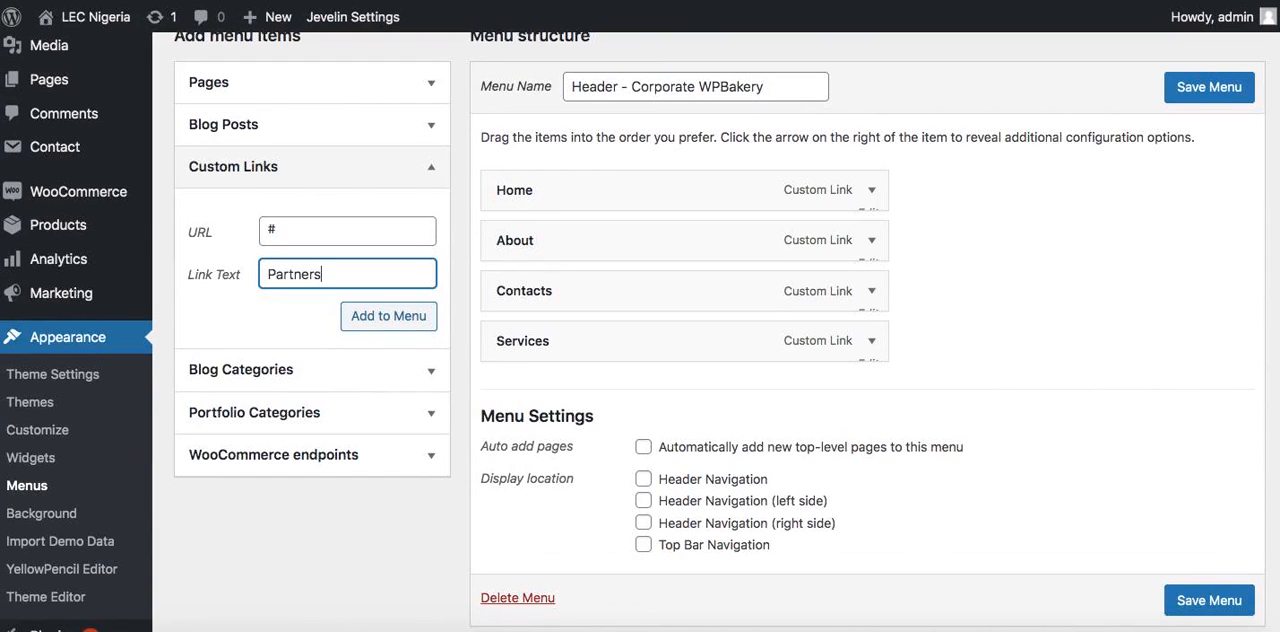
{"action": "left_click", "coordinate": [370, 316]}
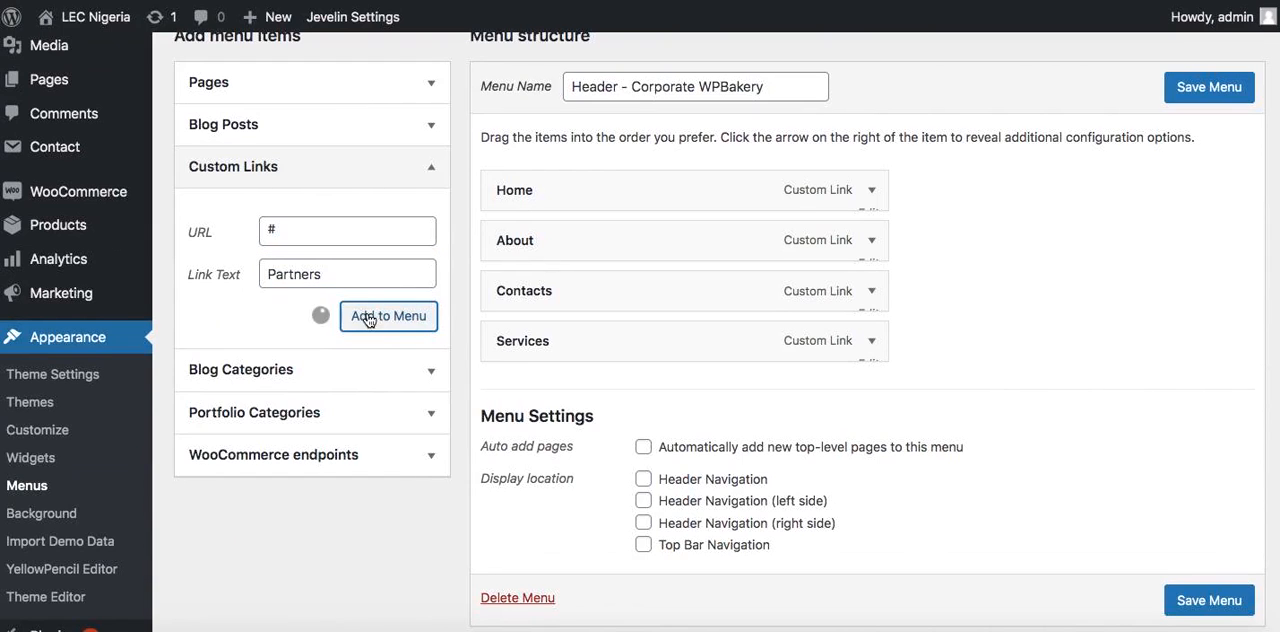
Add a custom link named "Insights" with the URL "#" to the header menu
{"action": "left_click", "coordinate": [312, 236]}
{"action": "type", "text": "#"}
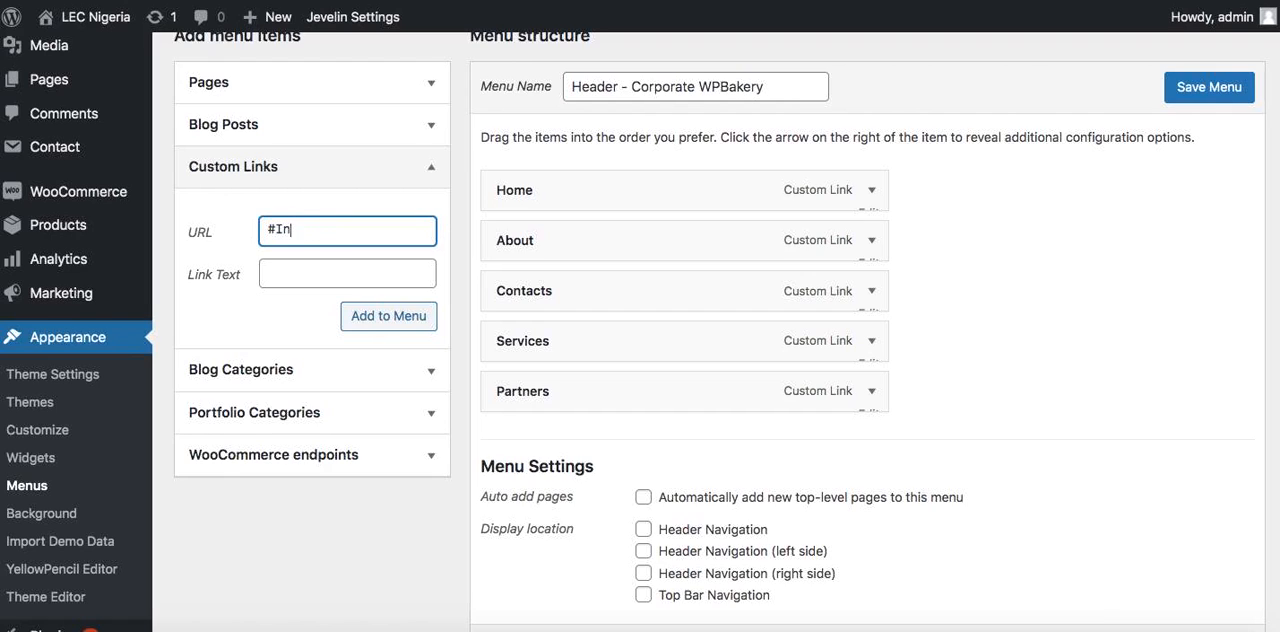
{"action": "key", "text": "Tab"}
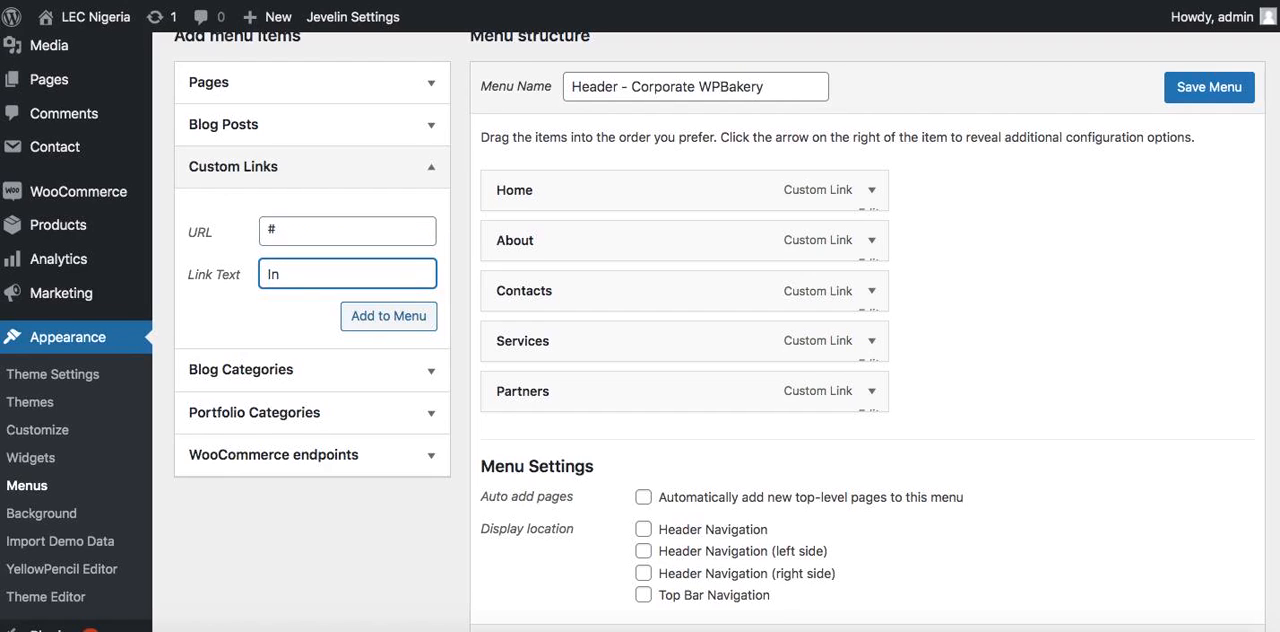
{"action": "type", "text": "Insights"}
{"action": "left_click", "coordinate": [367, 316]}
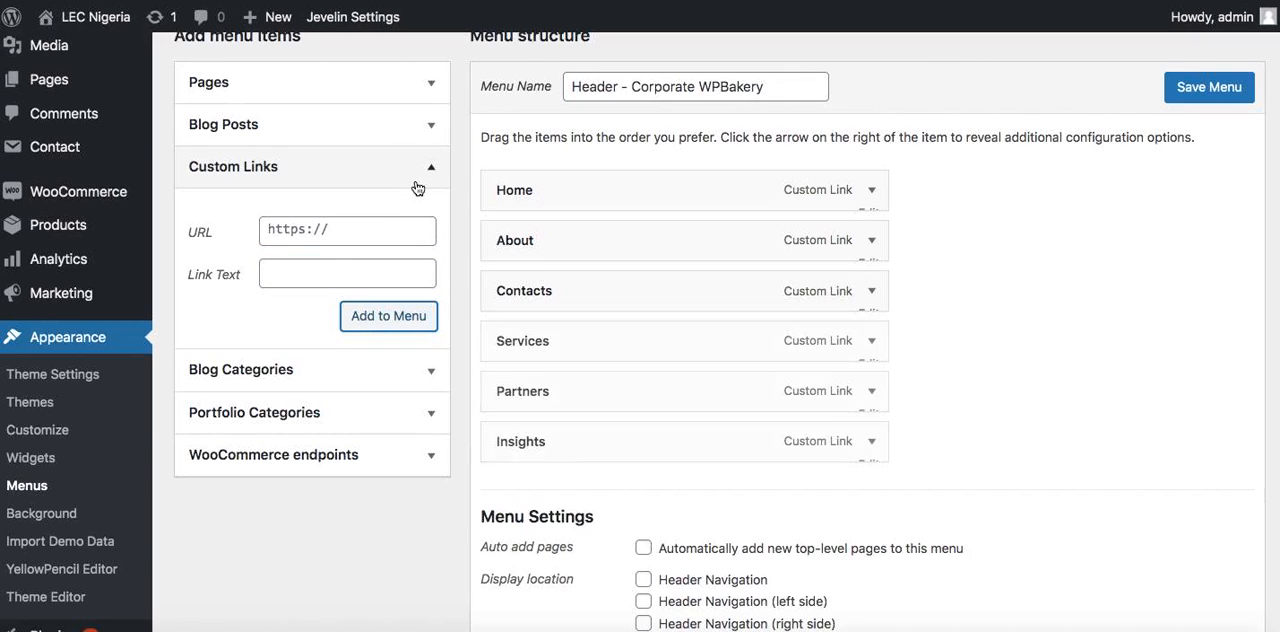
Add a custom link named "Clients" with the URL "#" to the header menu
{"action": "left_click", "coordinate": [351, 232]}
{"action": "type", "text": "#"}
{"action": "key", "text": "Tab"}
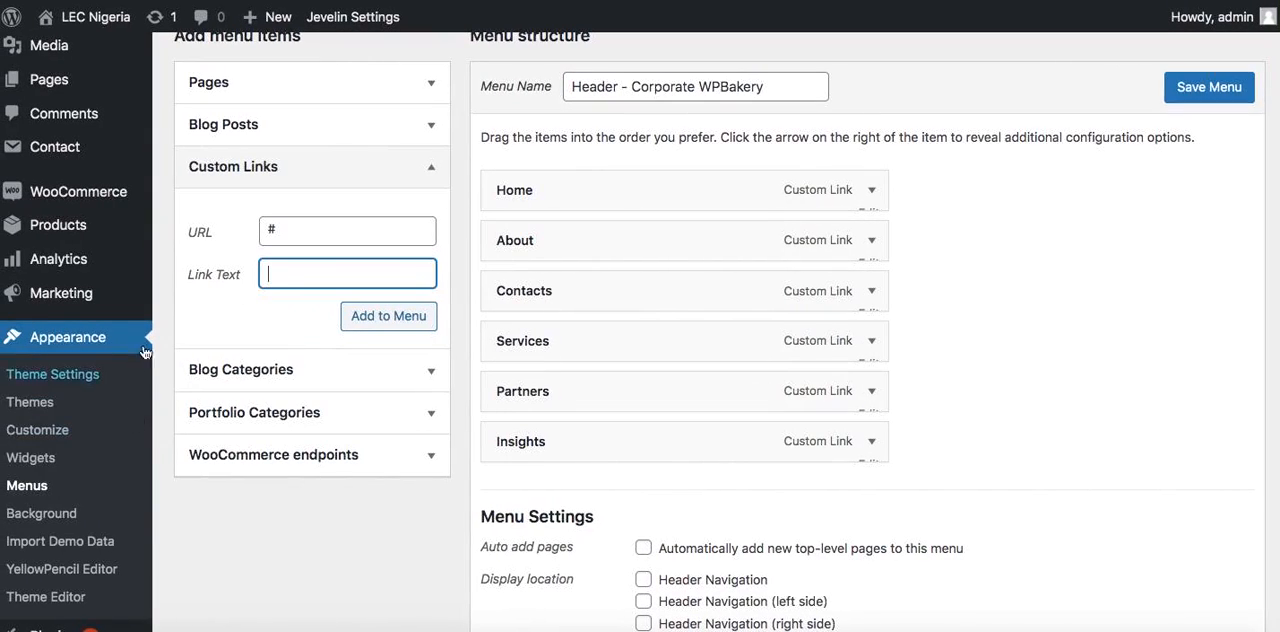
{"action": "type", "text": "Clients"}
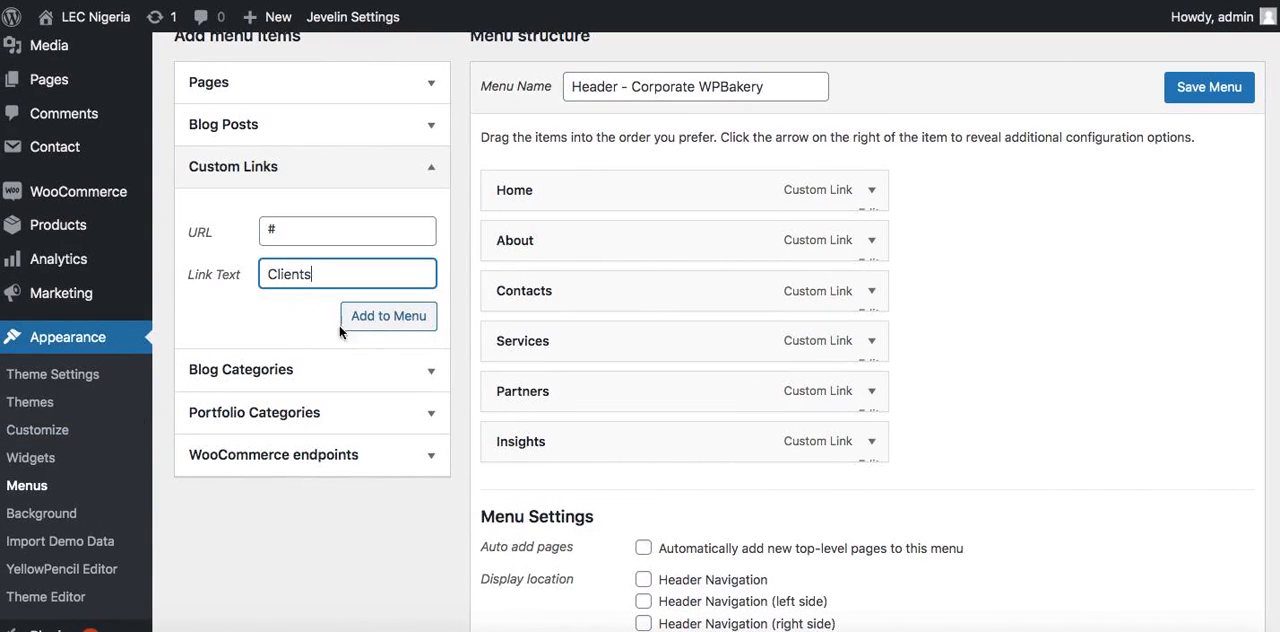
{"action": "left_click", "coordinate": [378, 328]}
Add a "Viewpoints" custom link with the URL "#" and move Contacts to the end of the menu
{"action": "left_click", "coordinate": [335, 222]}
{"action": "type", "text": "#"}
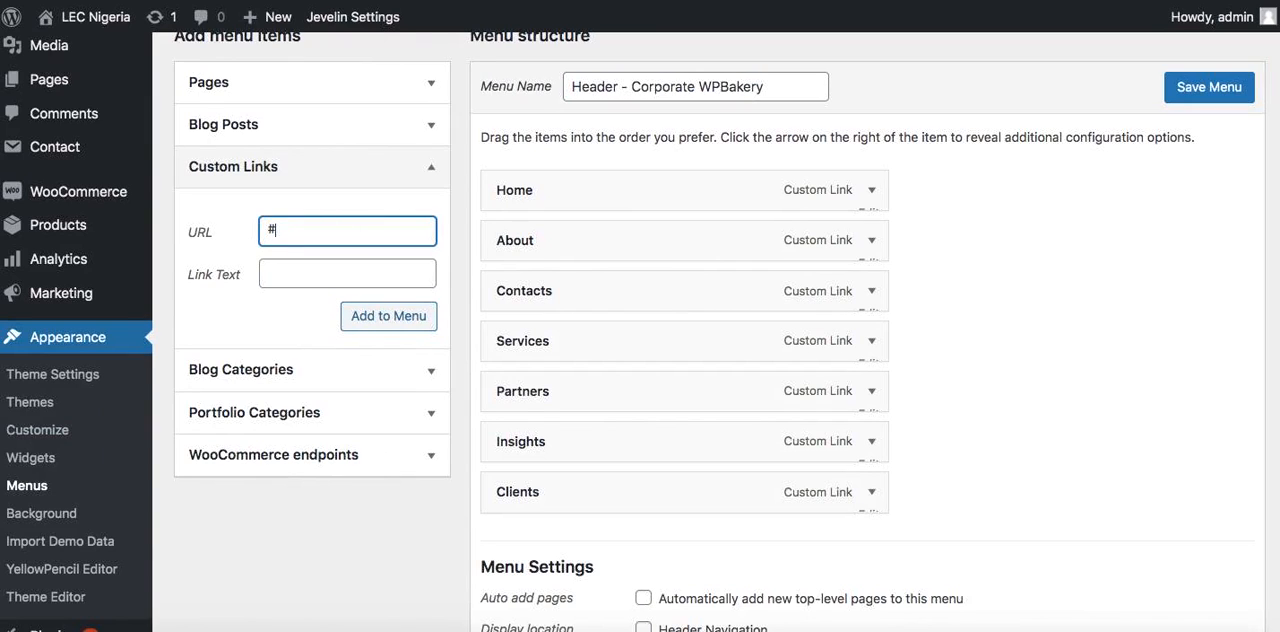
{"action": "key", "text": "Tab"}
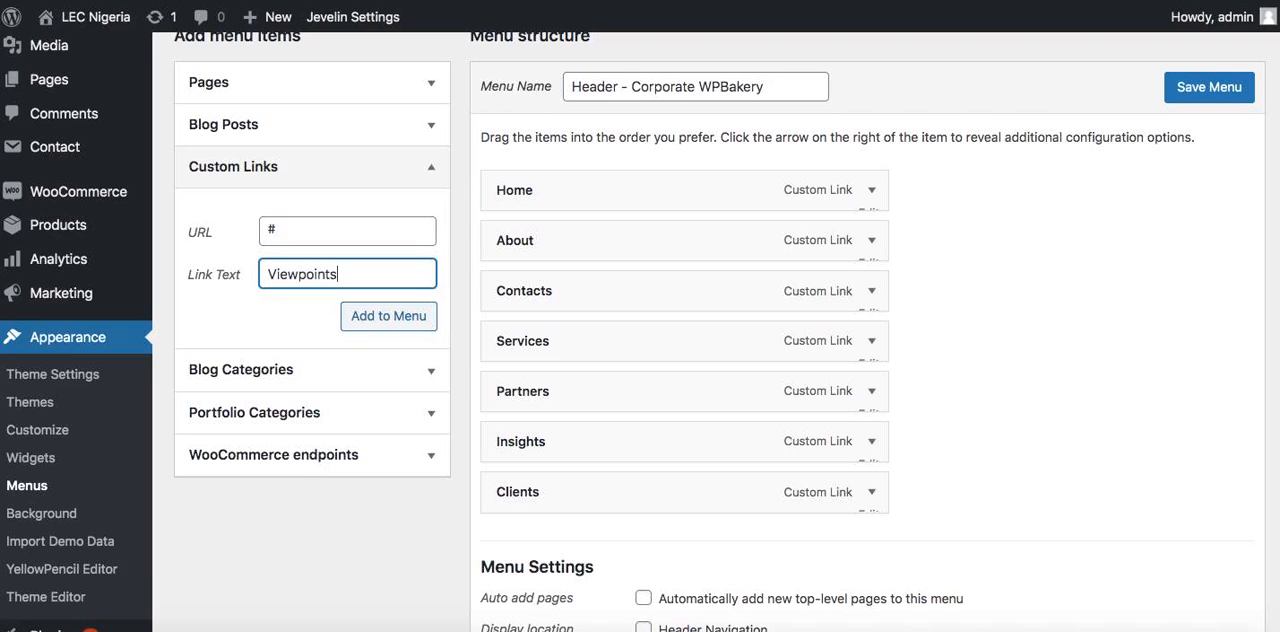
{"action": "left_click", "coordinate": [390, 330]}
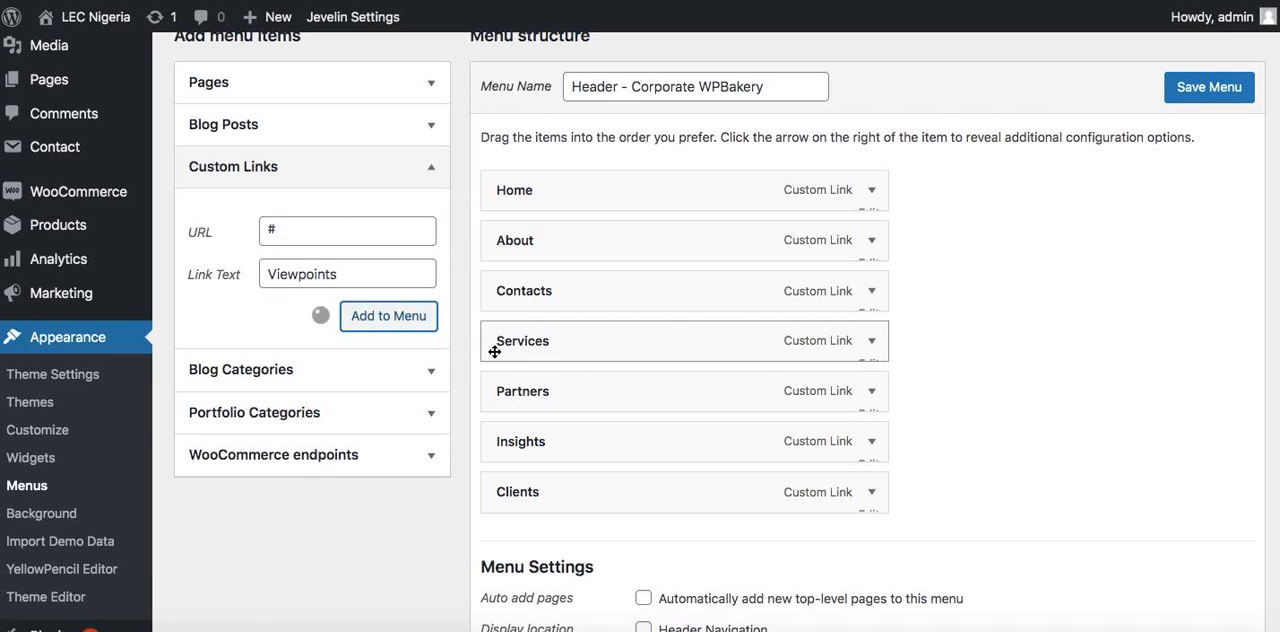
{"action": "left_click_drag", "start_coordinate": [590, 300], "coordinate": [580, 552]}
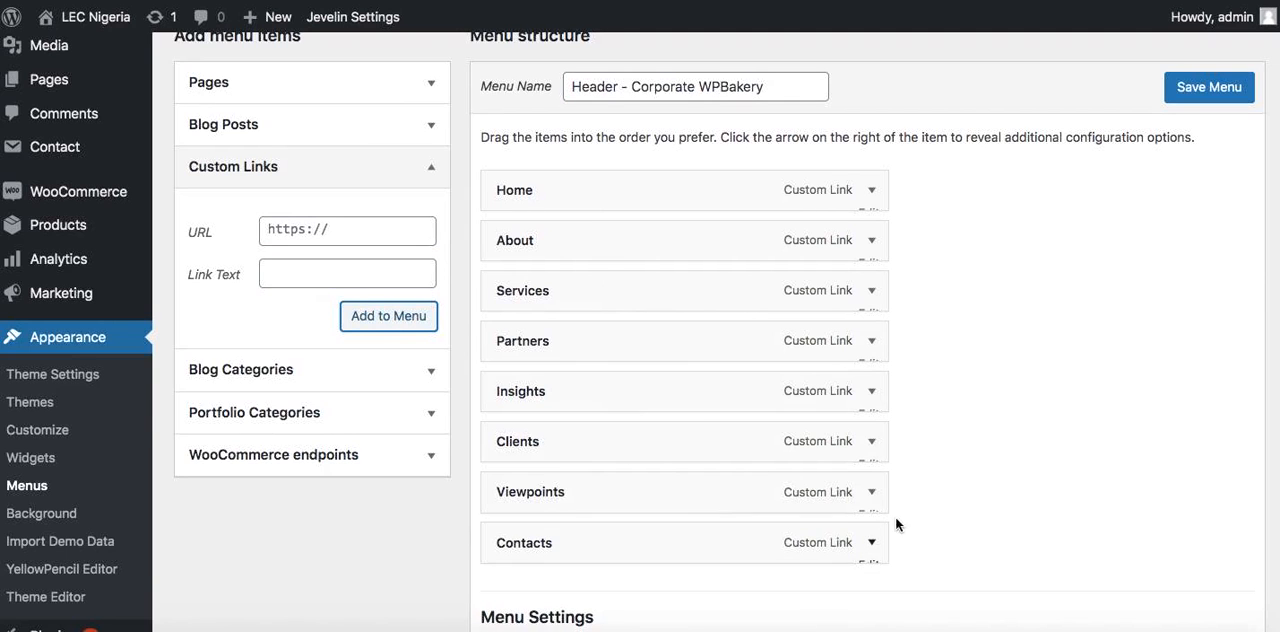
Assign the menu to the Header Navigation display location and save it
{"action": "scroll", "coordinate": [736, 165], "scroll_direction": "down", "scroll_amount": 5}
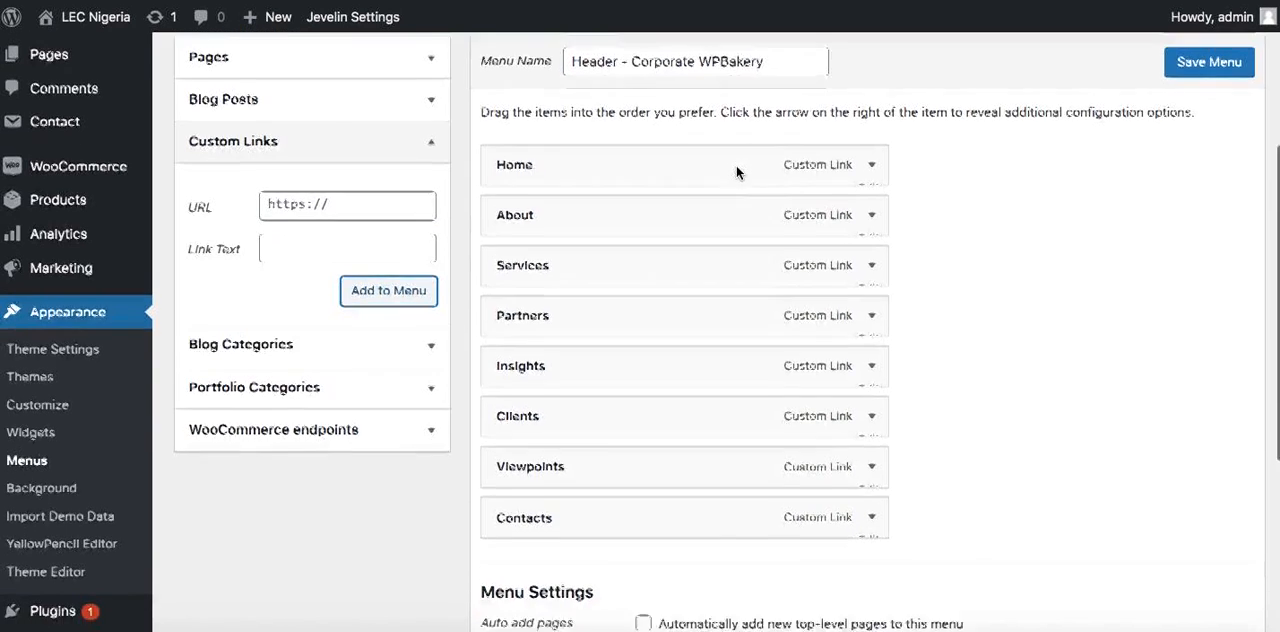
{"action": "left_click", "coordinate": [643, 289]}
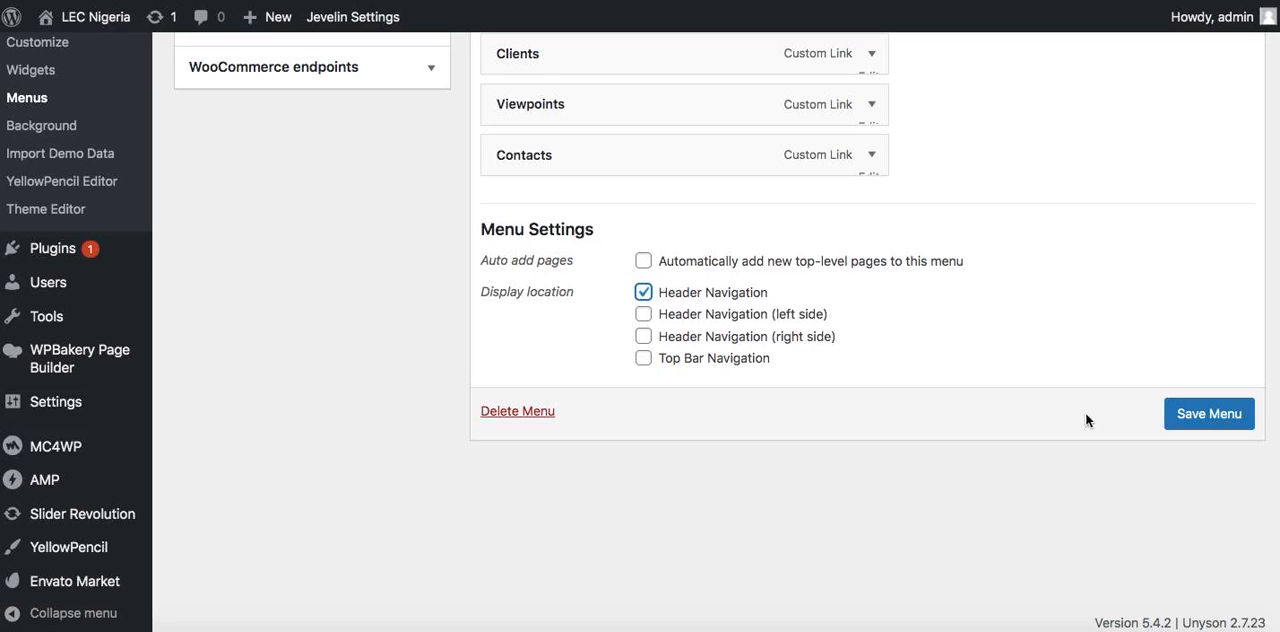
{"action": "left_click", "coordinate": [1230, 418]}
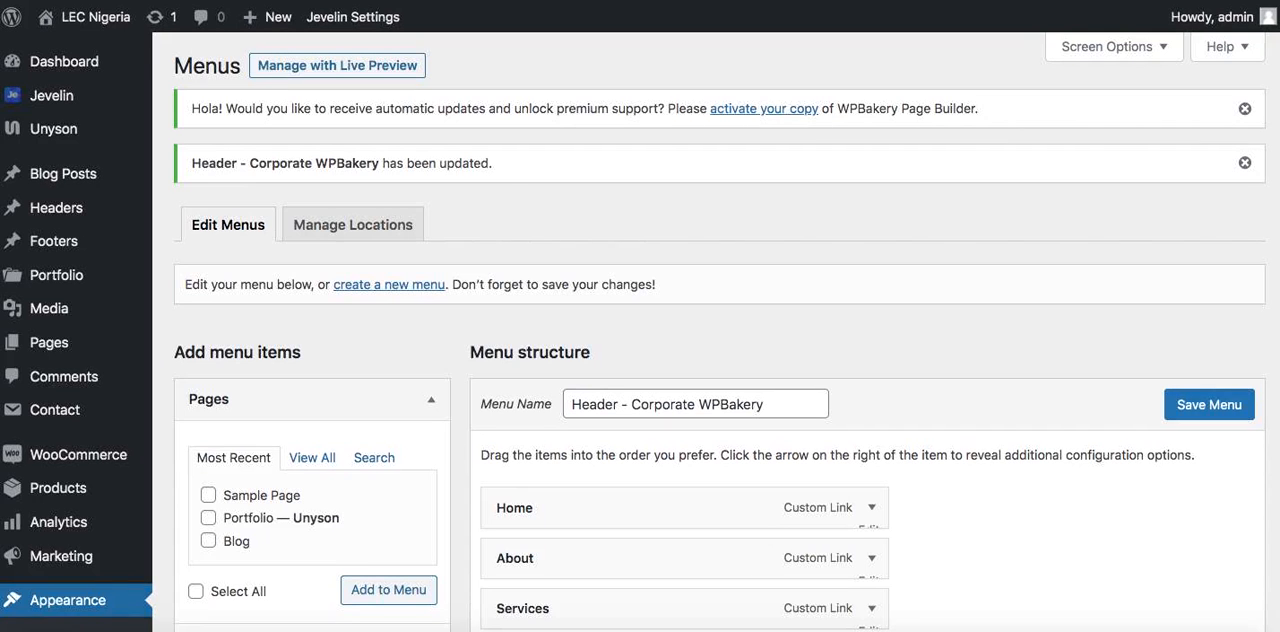
Remove the Search element from the site header in the Jevelin theme's header settings and save the changes
{"action": "scroll", "coordinate": [540, 263], "scroll_direction": "down", "scroll_amount": 8}
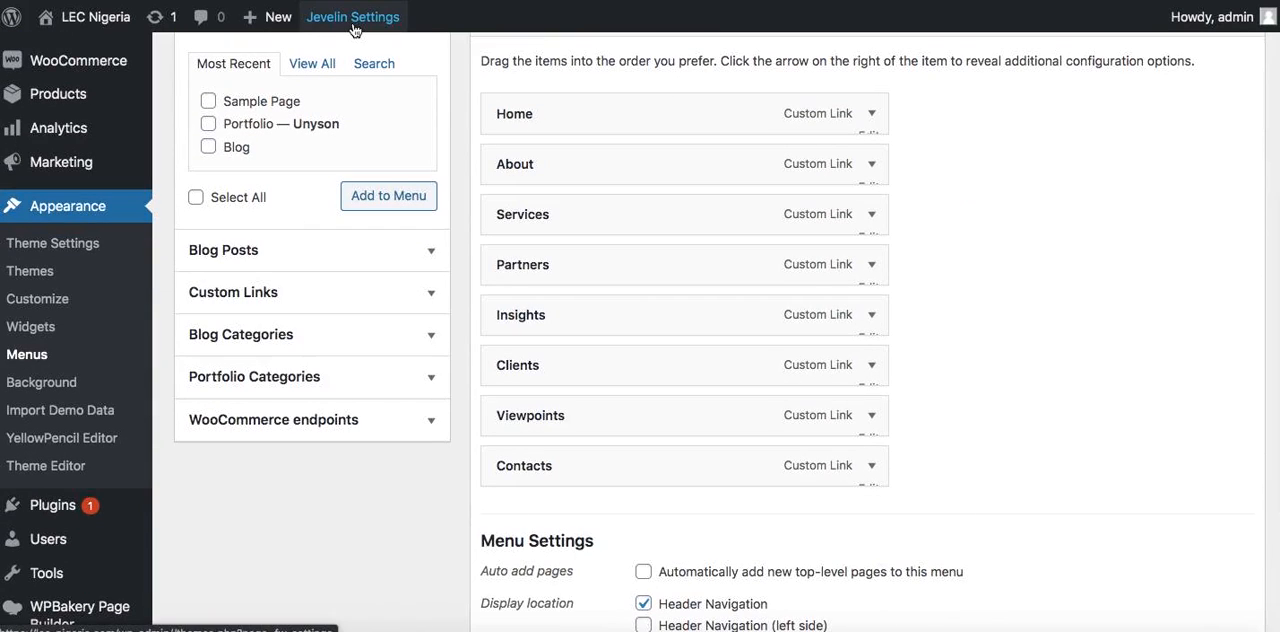
{"action": "left_click", "coordinate": [353, 29]}
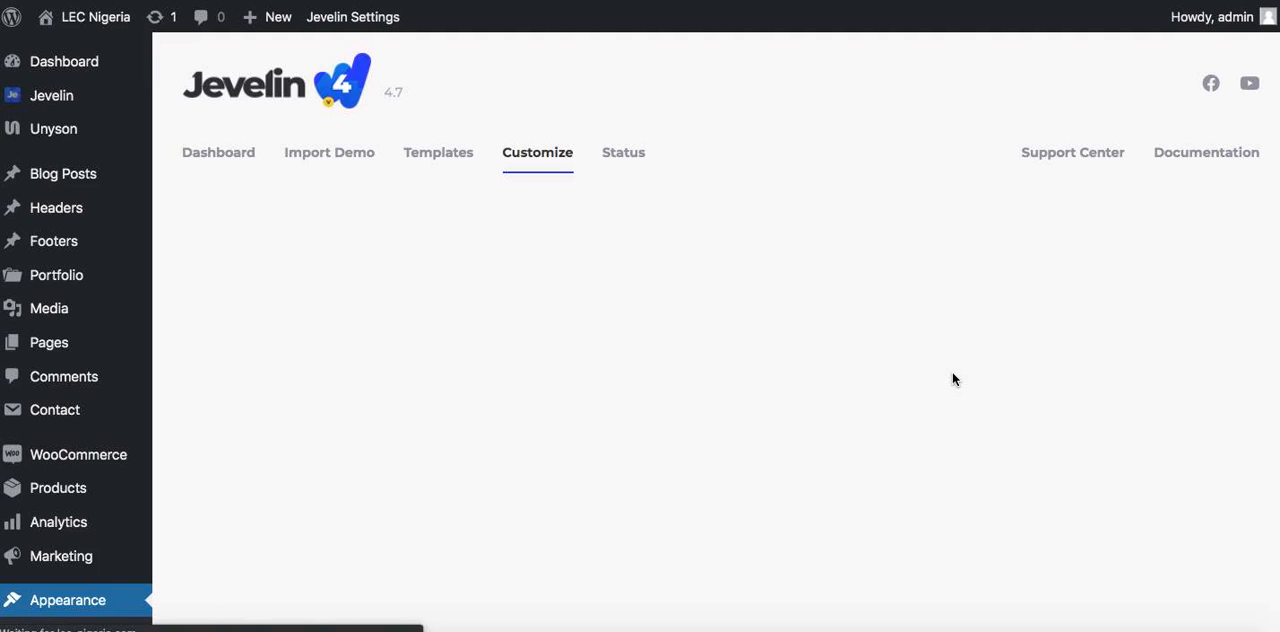
{"action": "scroll", "coordinate": [953, 378], "scroll_direction": "down", "scroll_amount": 2}
{"action": "scroll", "coordinate": [953, 378], "scroll_direction": "down", "scroll_amount": 6}
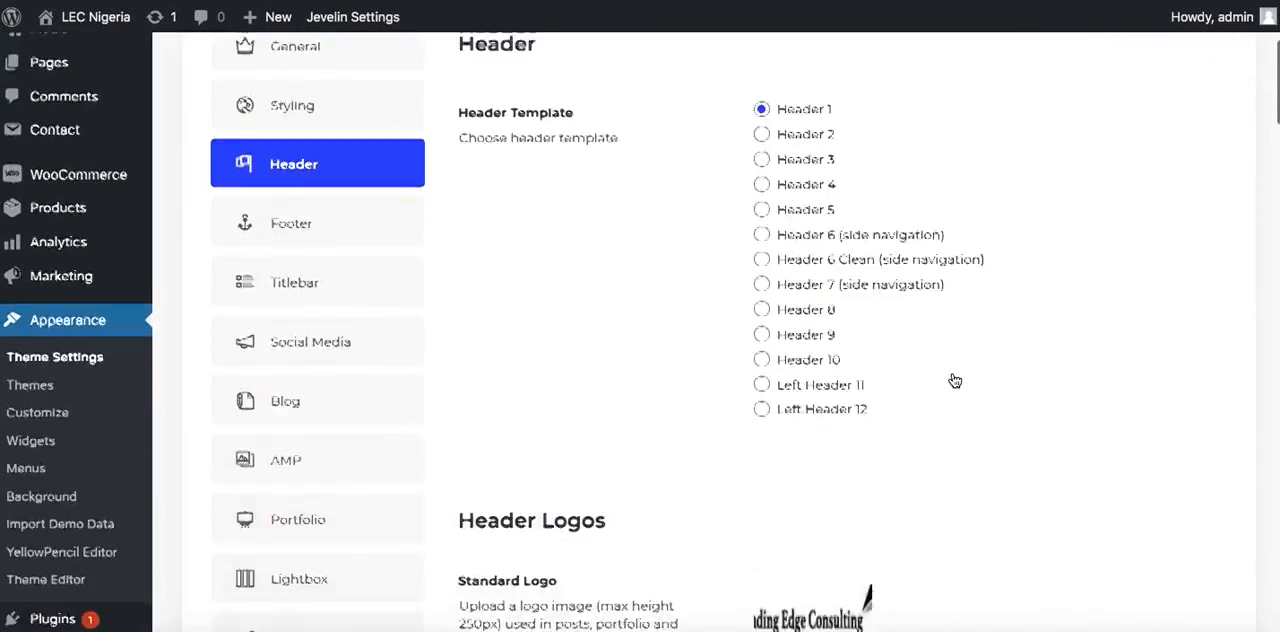
{"action": "scroll", "coordinate": [952, 378], "scroll_direction": "down", "scroll_amount": 10}
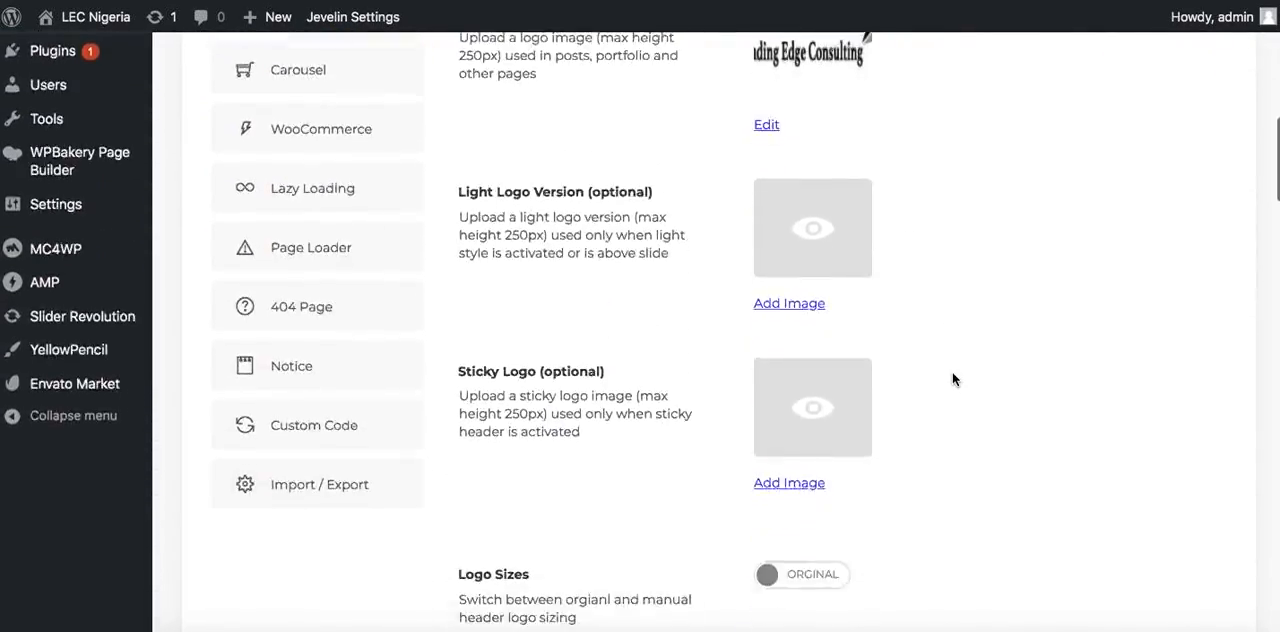
{"action": "scroll", "coordinate": [952, 378], "scroll_direction": "up", "scroll_amount": 6}
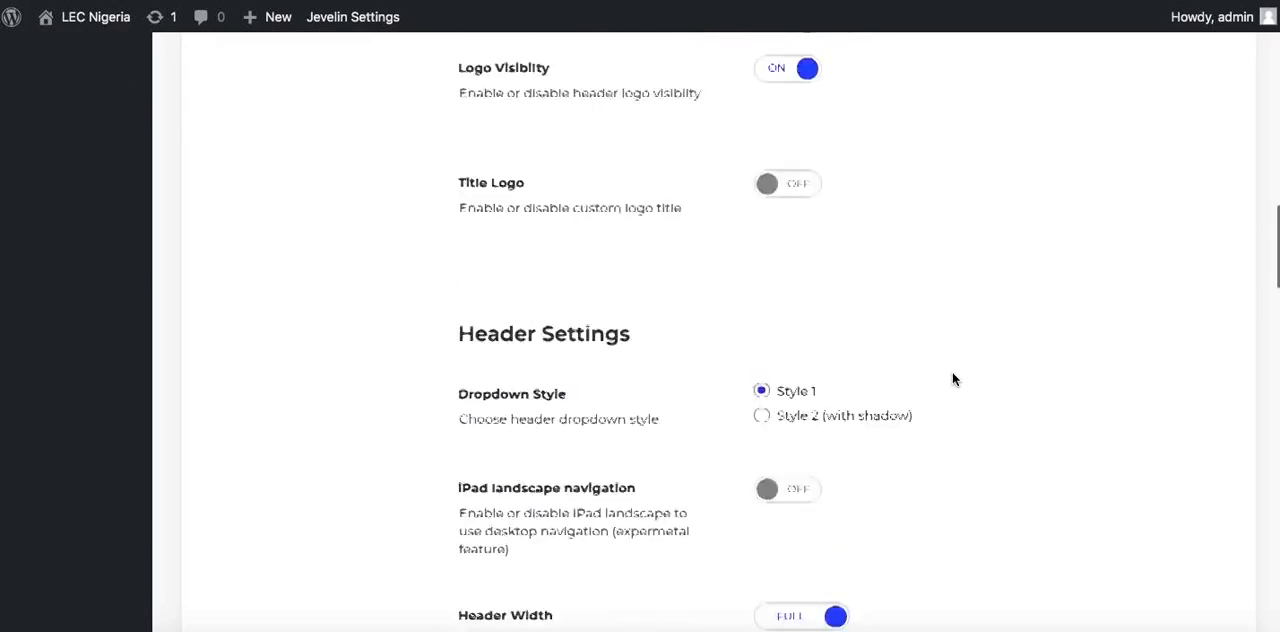
{"action": "scroll", "coordinate": [952, 378], "scroll_direction": "down", "scroll_amount": 6}
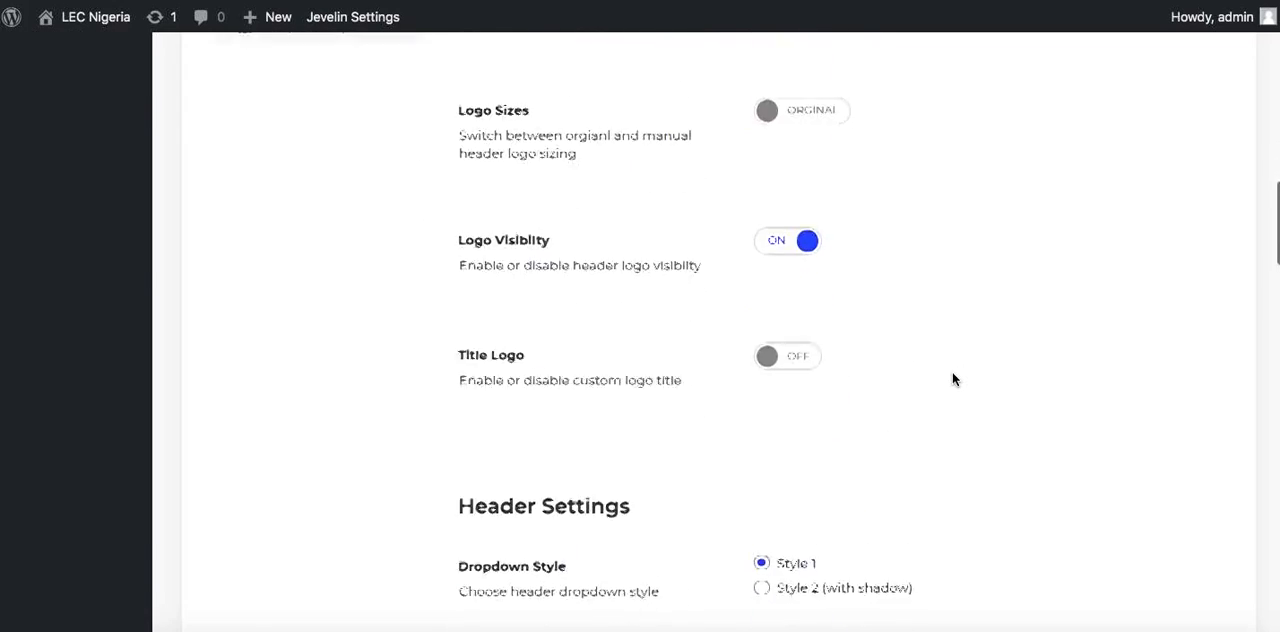
{"action": "scroll", "coordinate": [952, 378], "scroll_direction": "down", "scroll_amount": 2}
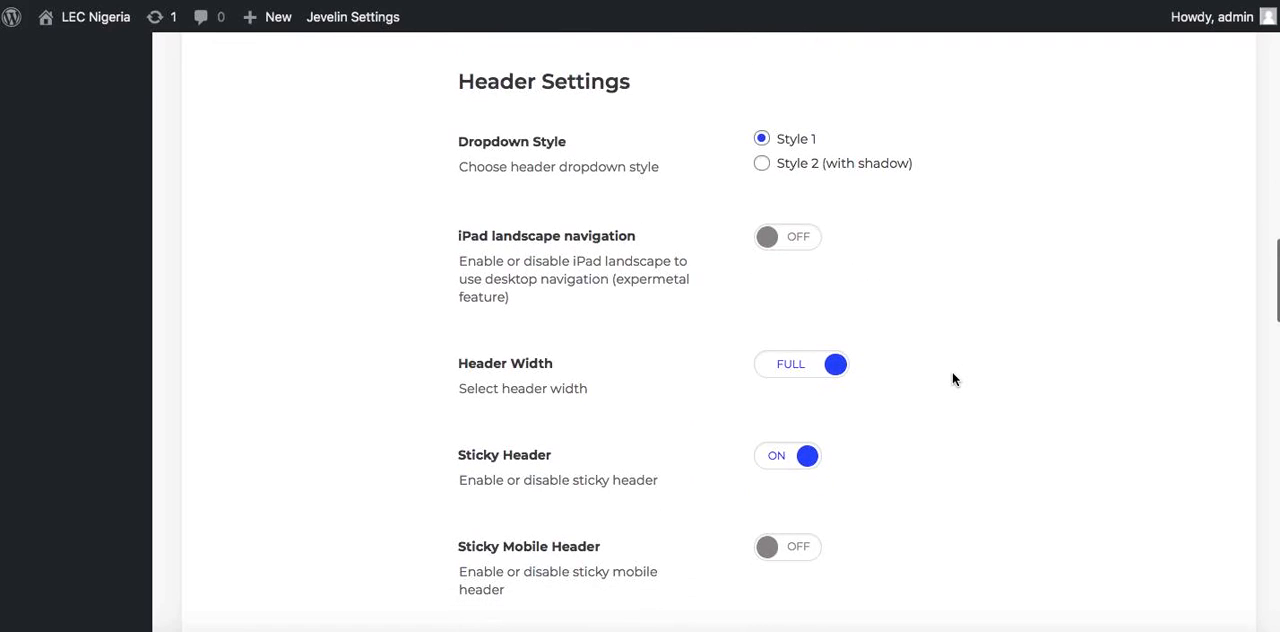
{"action": "scroll", "coordinate": [953, 378], "scroll_direction": "down", "scroll_amount": 4}
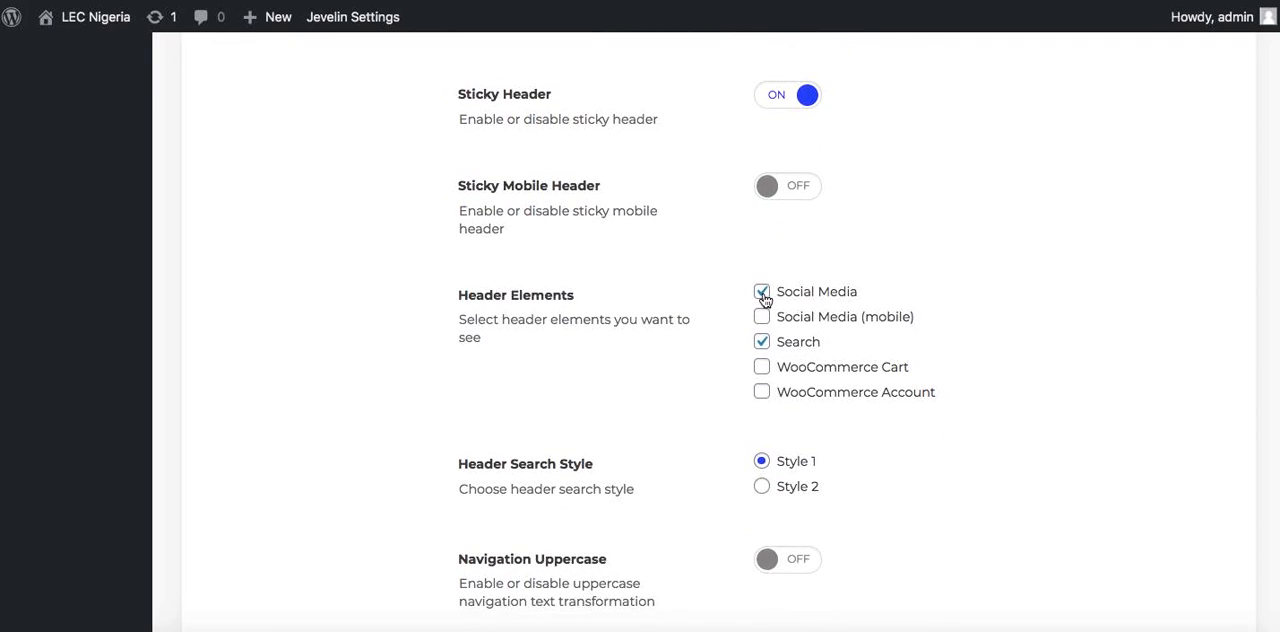
{"action": "left_click", "coordinate": [762, 345]}
{"action": "scroll", "coordinate": [711, 394], "scroll_direction": "down", "scroll_amount": 20}
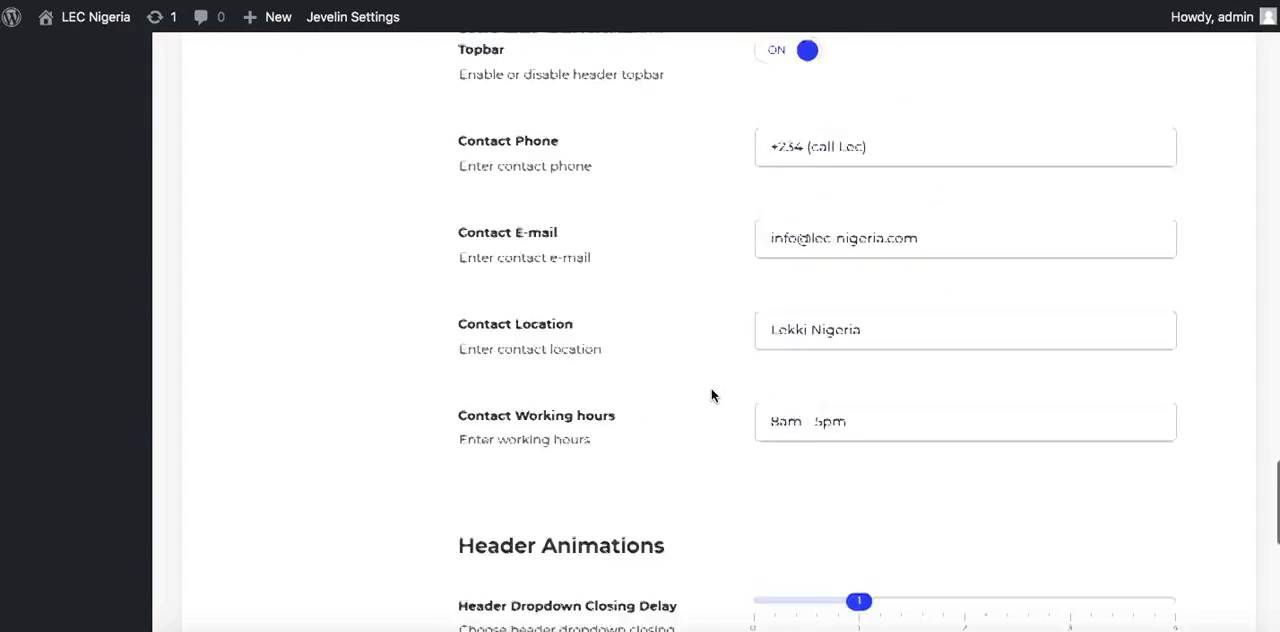
{"action": "scroll", "coordinate": [711, 394], "scroll_direction": "down", "scroll_amount": 3}
{"action": "left_click", "coordinate": [526, 518]}
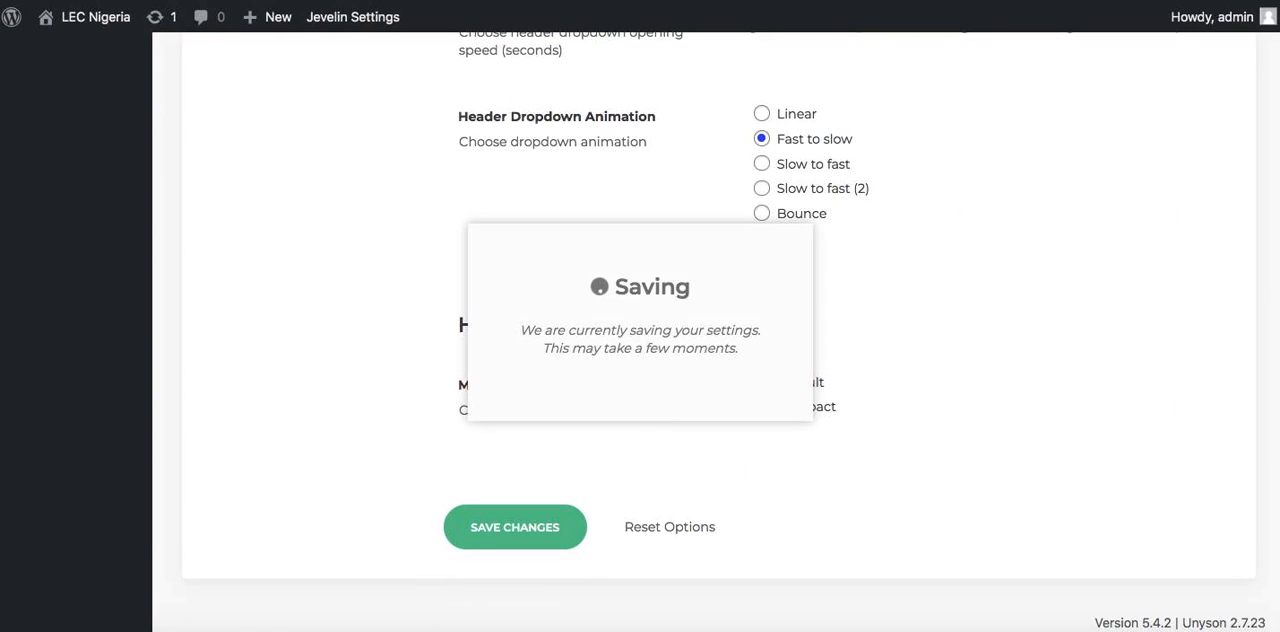
Reload the live homepage to check the updated header, and consult the task note for the remaining customization items
{"action": "key", "text": "ctrl+Tab"}
{"action": "key", "text": "super+r"}
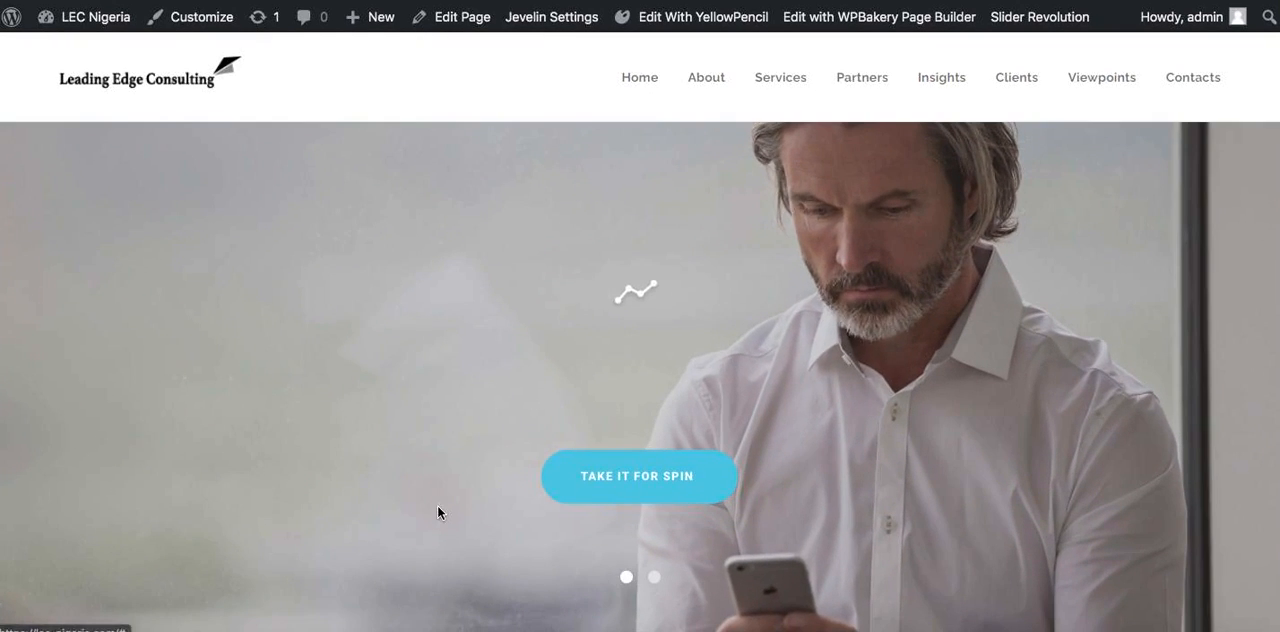
{"action": "left_click", "coordinate": [293, 630]}
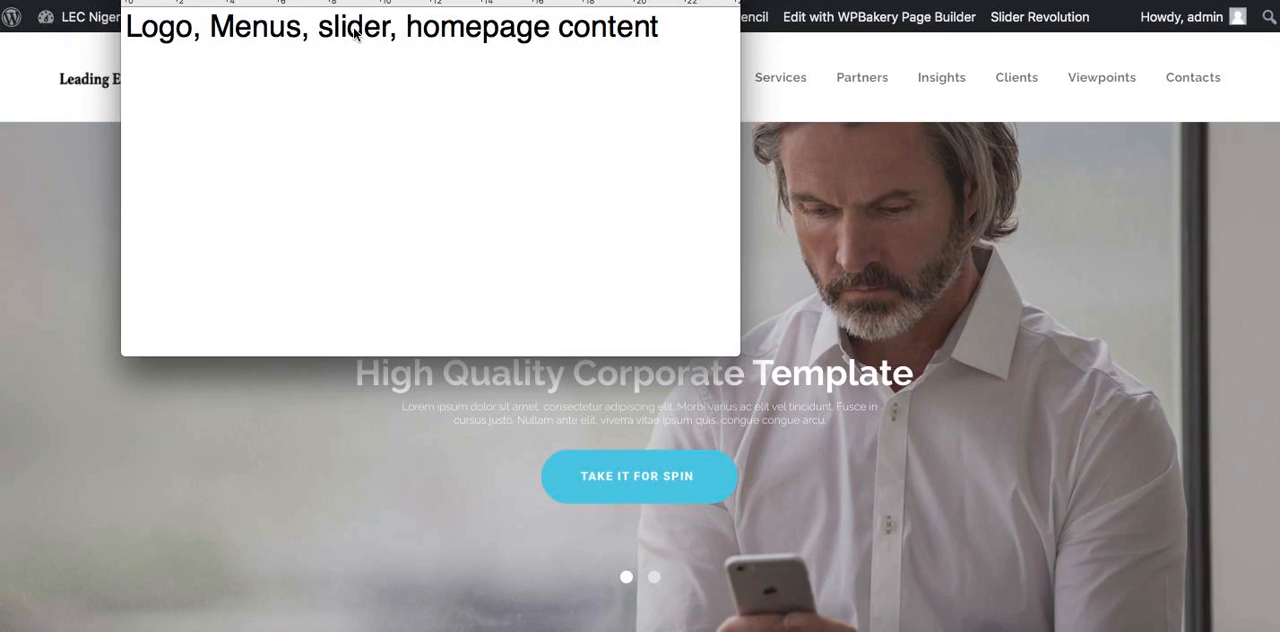
{"action": "left_click", "coordinate": [369, 509]}
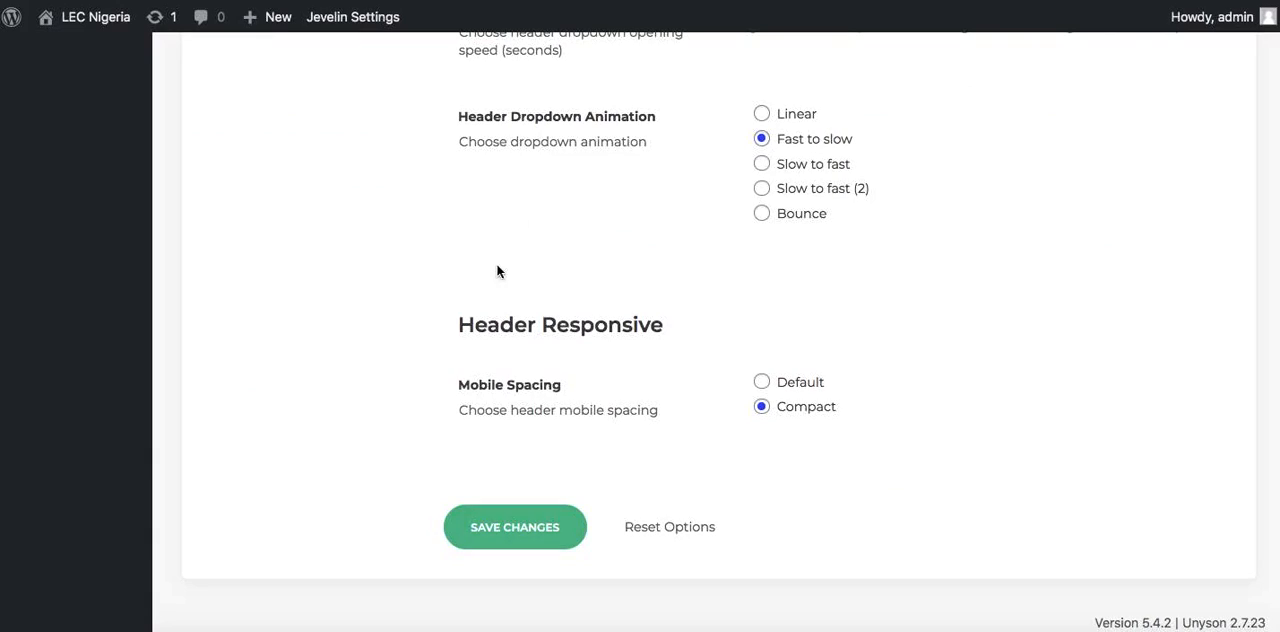
Open the Corporate Slider module in the Slider Revolution editor
{"action": "scroll", "coordinate": [420, 356], "scroll_direction": "up", "scroll_amount": 10}
{"action": "scroll", "coordinate": [419, 358], "scroll_direction": "up", "scroll_amount": 10}
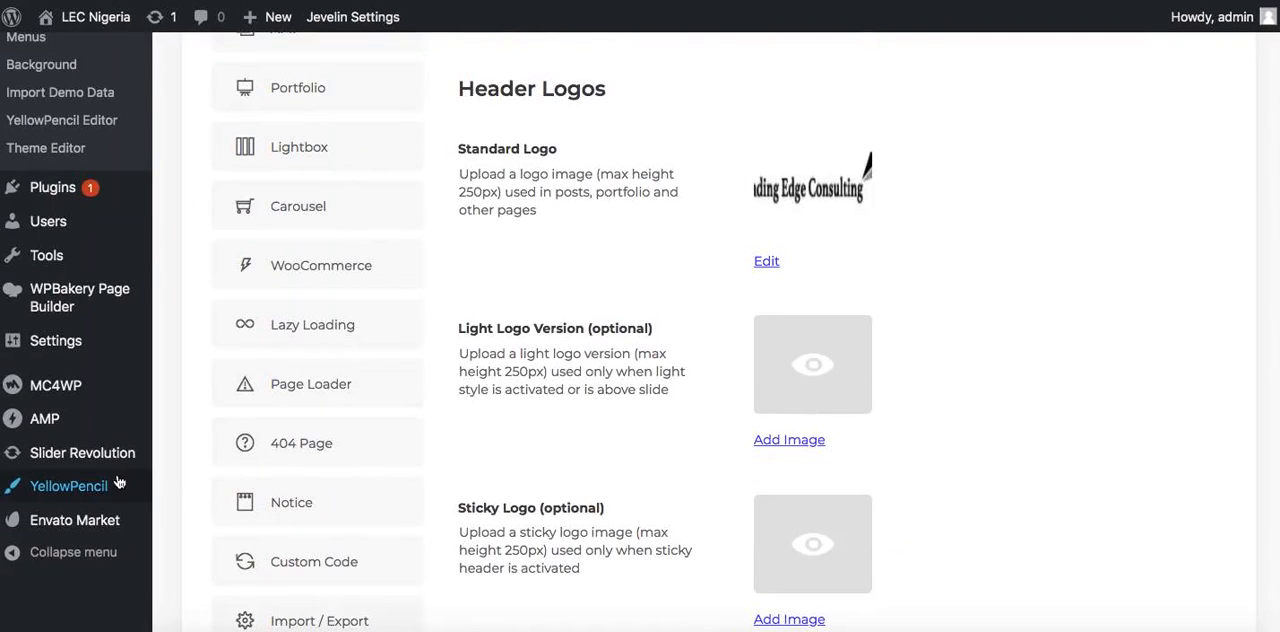
{"action": "left_click", "coordinate": [104, 454]}
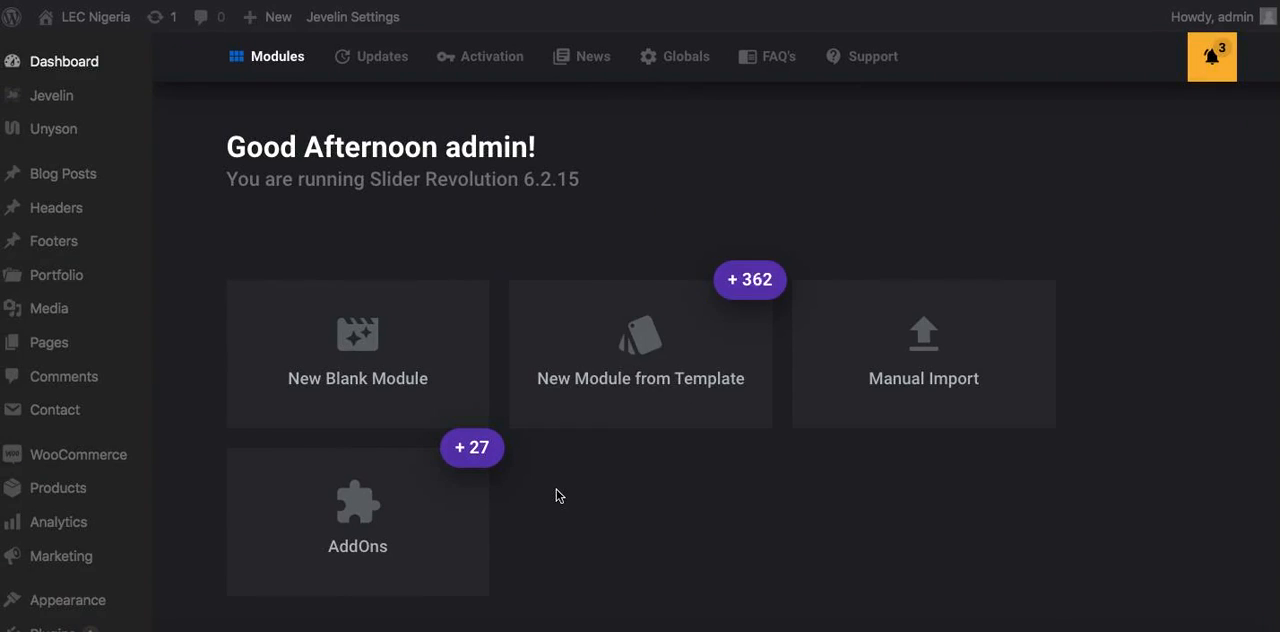
{"action": "scroll", "coordinate": [554, 494], "scroll_direction": "down", "scroll_amount": 3}
{"action": "left_click", "coordinate": [313, 457]}
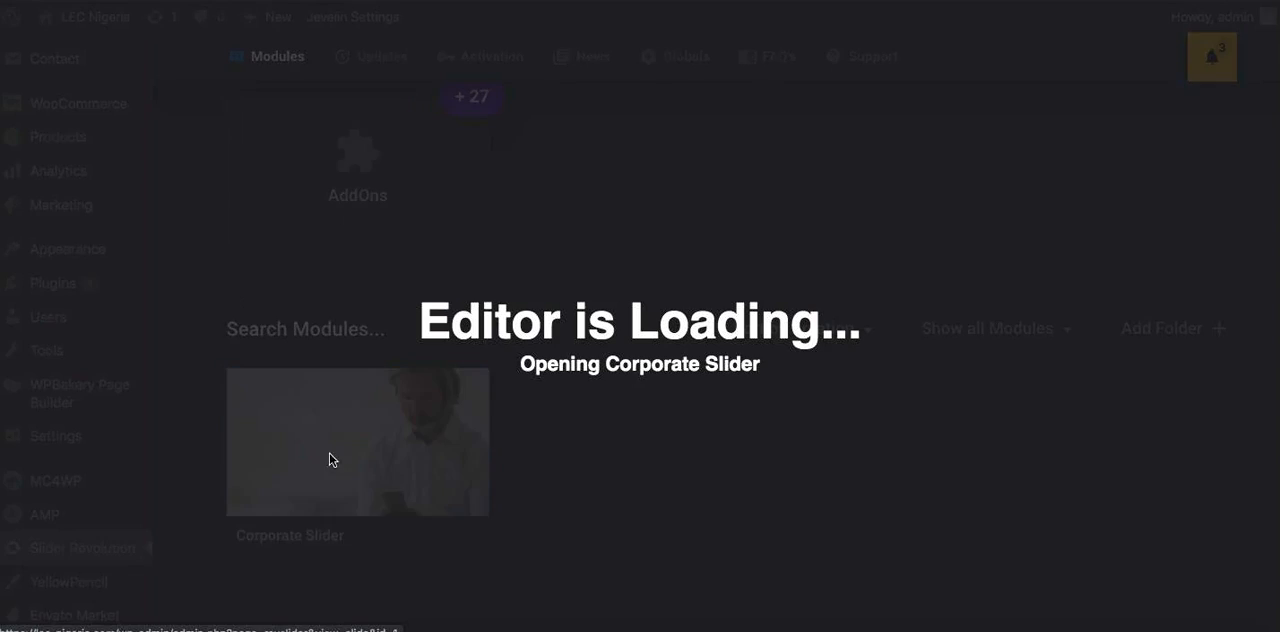
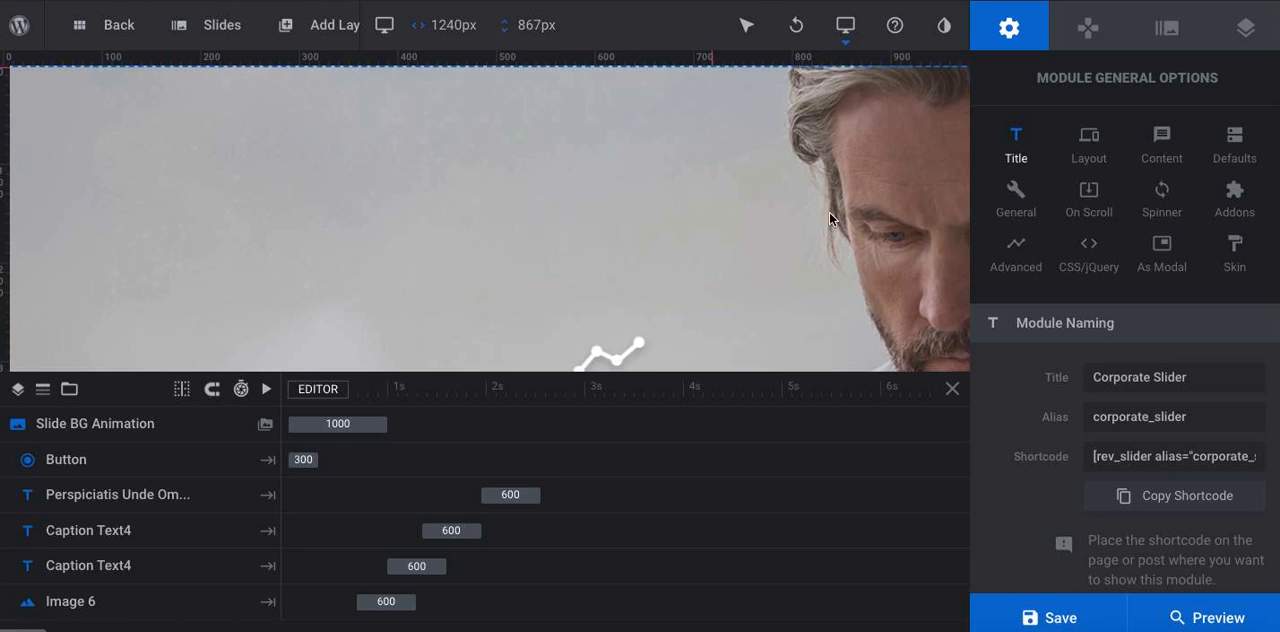
Copy the slider background image Home_8_slide_1.jpg from its attachment details in the media library
{"action": "scroll", "coordinate": [880, 185], "scroll_direction": "right", "scroll_amount": 5}
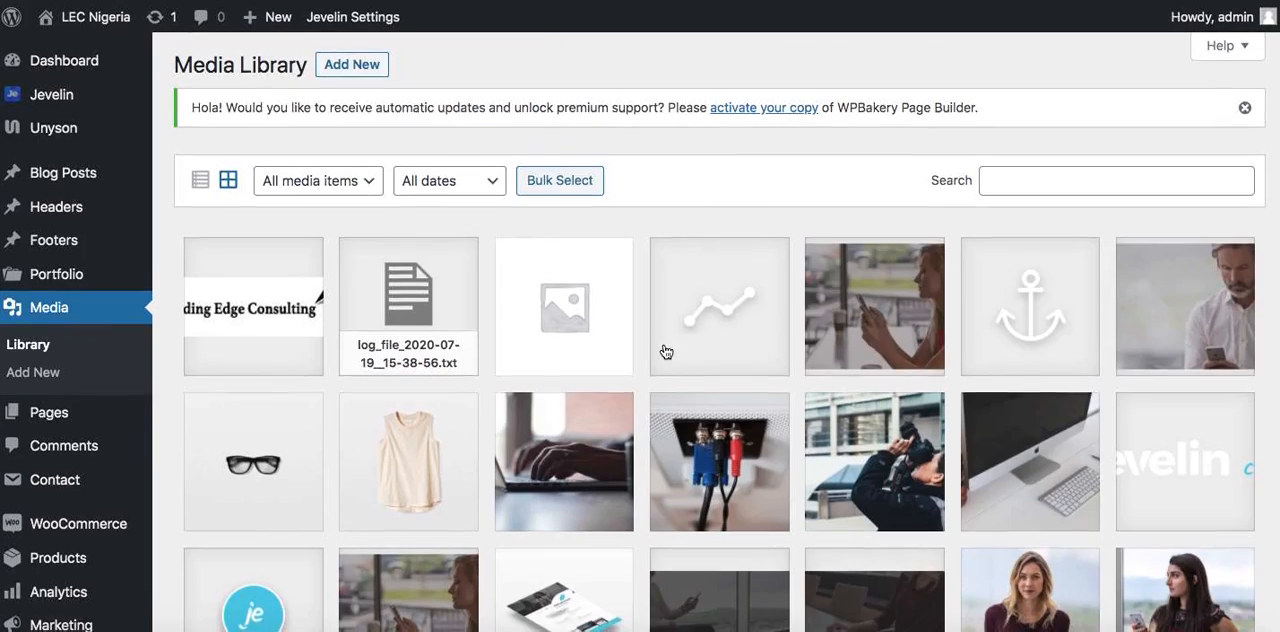
{"action": "scroll", "coordinate": [660, 351], "scroll_direction": "down", "scroll_amount": 3}
{"action": "scroll", "coordinate": [666, 351], "scroll_direction": "up", "scroll_amount": 2}
{"action": "left_click", "coordinate": [1204, 227]}
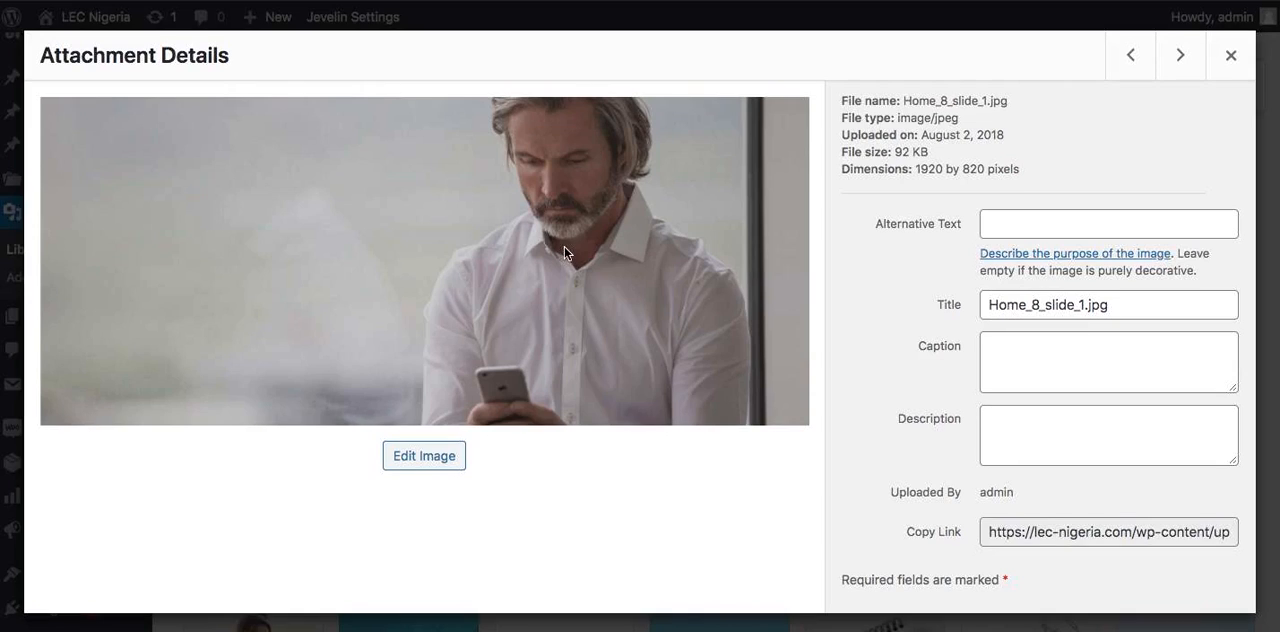
{"action": "right_click", "coordinate": [564, 252]}
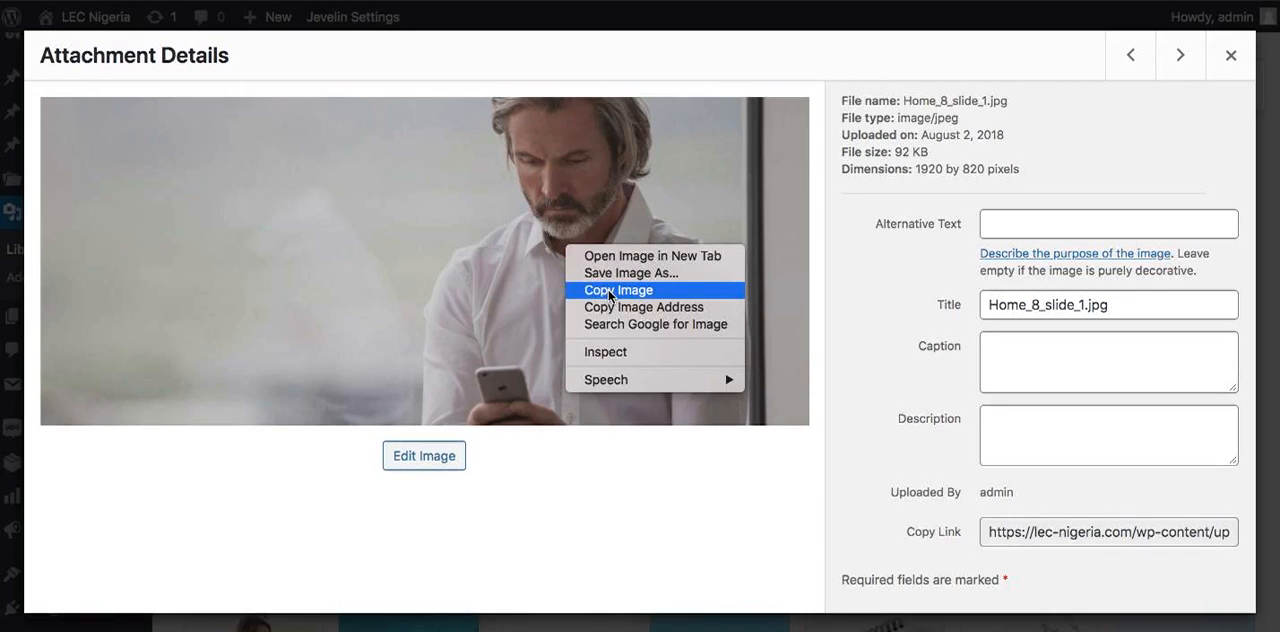
{"action": "left_click", "coordinate": [609, 293]}
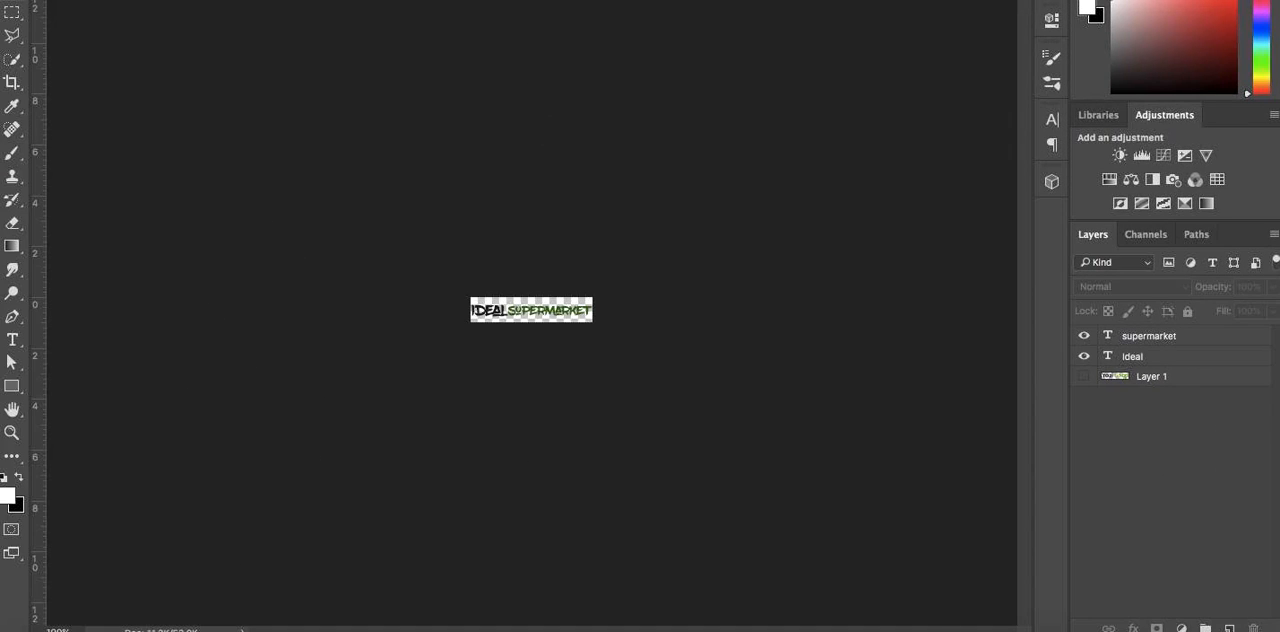
Switch to Photoshop, close the open logo document and create a transparent 1024 x 437 px document from the clipboard size
{"action": "key", "text": "super+w"}
{"action": "left_click", "coordinate": [586, 162]}
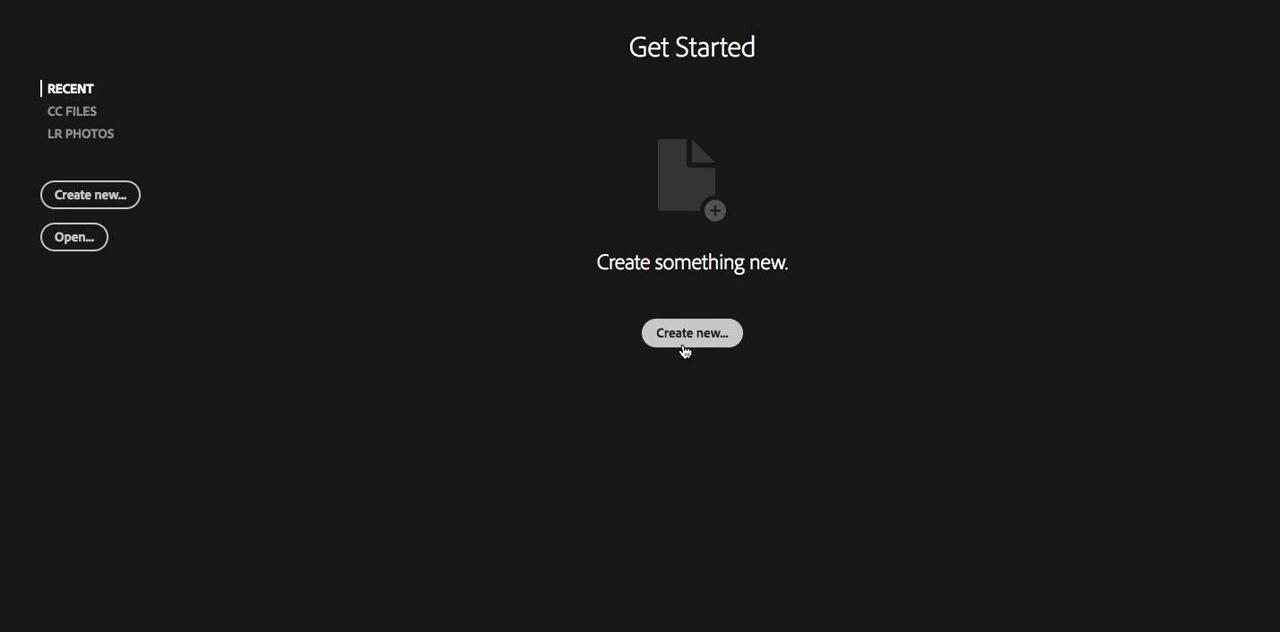
{"action": "left_click", "coordinate": [727, 335]}
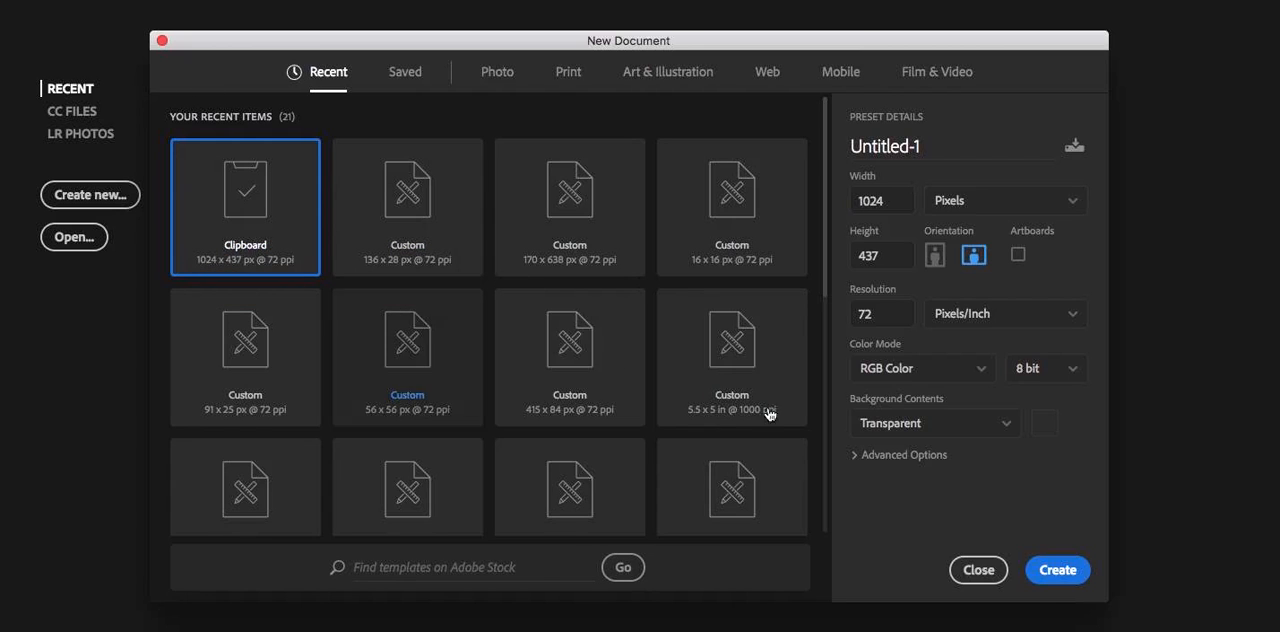
{"action": "left_click", "coordinate": [1057, 569]}
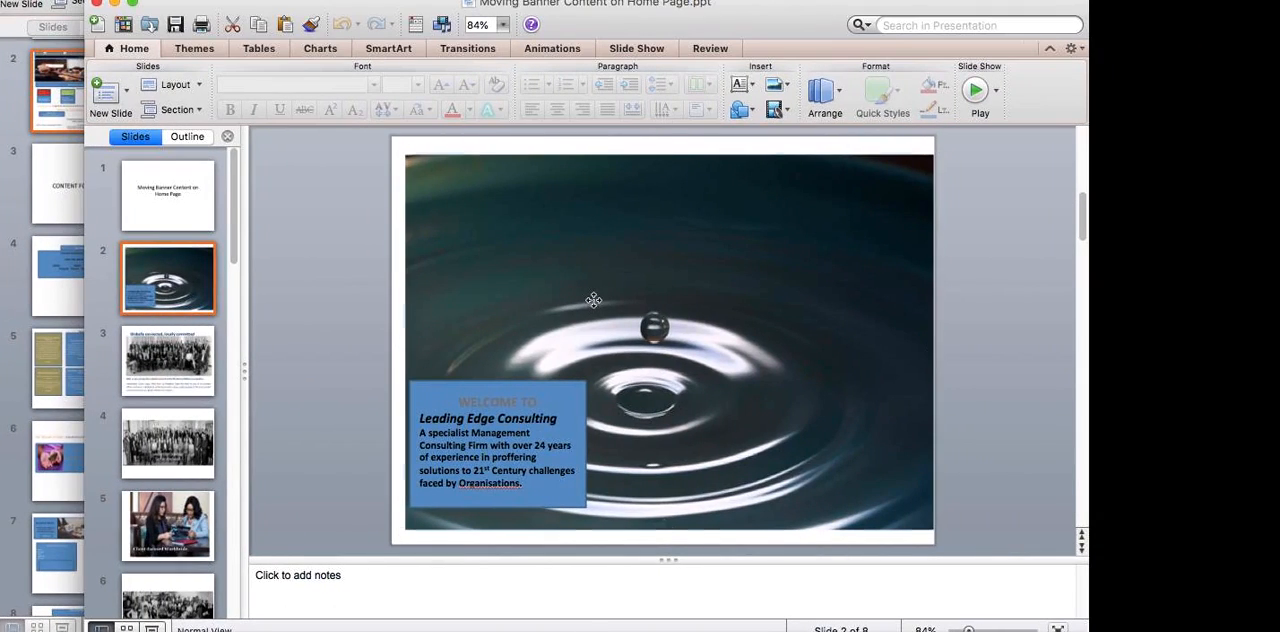
Copy the water-drop picture from slide 2 of the Moving Banner Content presentation and paste it into the new Photoshop document
{"action": "left_click", "coordinate": [593, 300]}
{"action": "right_click", "coordinate": [593, 300]}
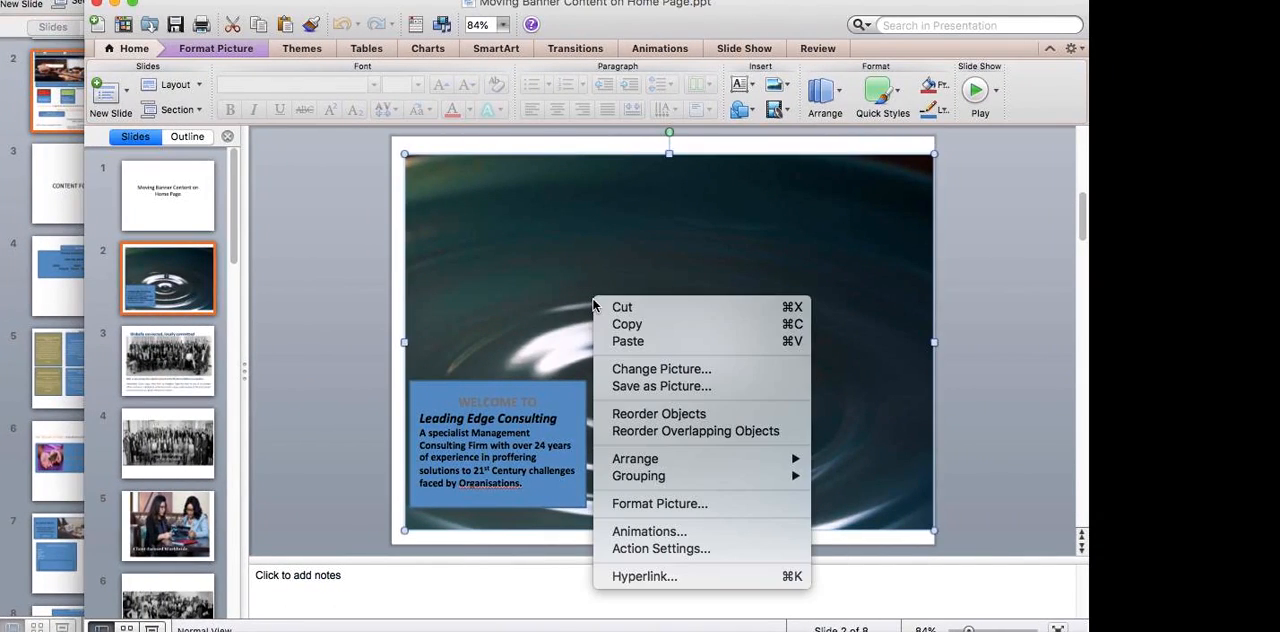
{"action": "left_click", "coordinate": [626, 325]}
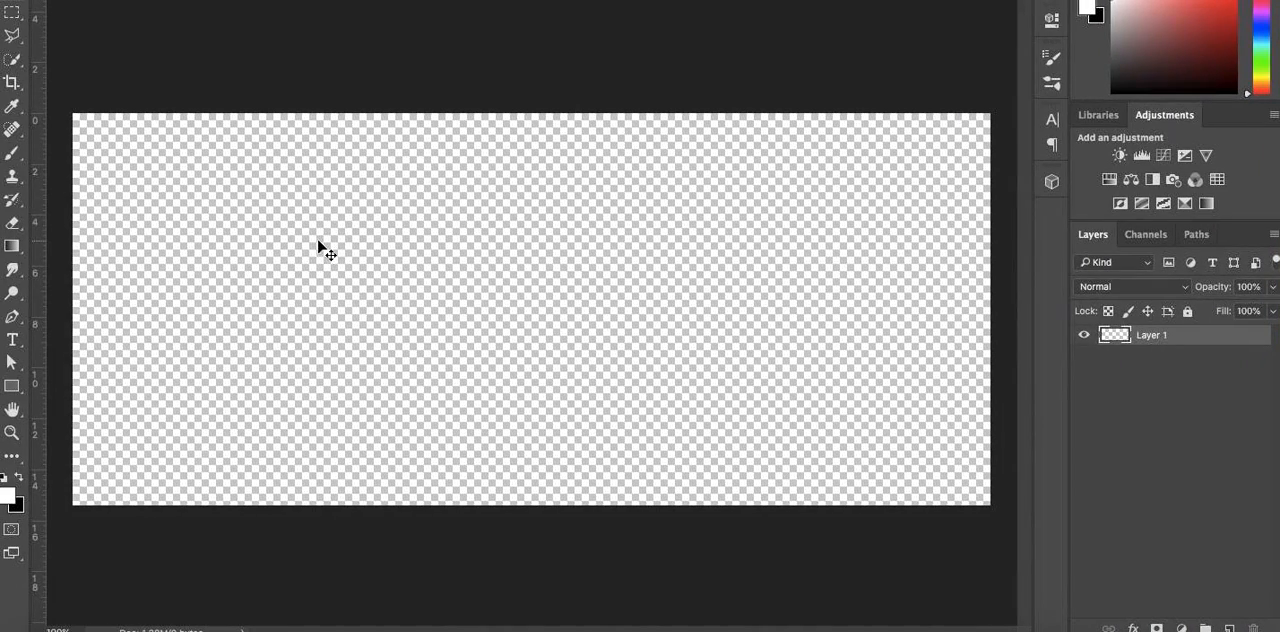
{"action": "key", "text": "ctrl+v"}
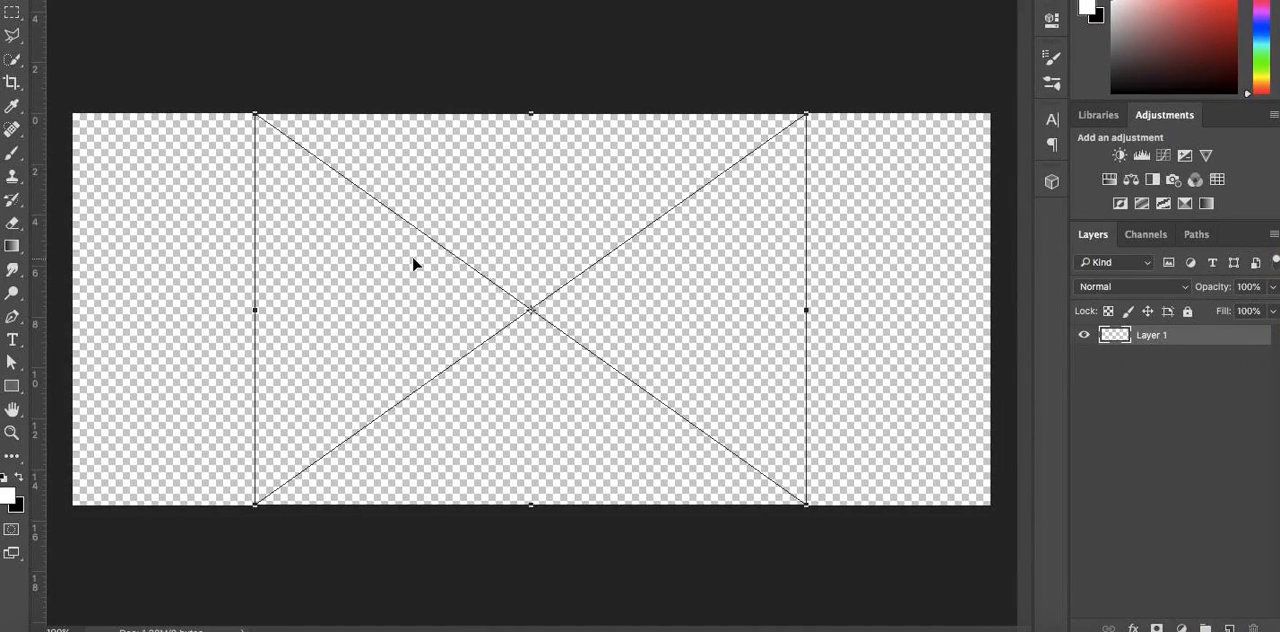
Move and enlarge the pasted water-drop picture so it fills the whole canvas, and apply the transform
{"action": "left_click_drag", "start_coordinate": [411, 259], "coordinate": [217, 236]}
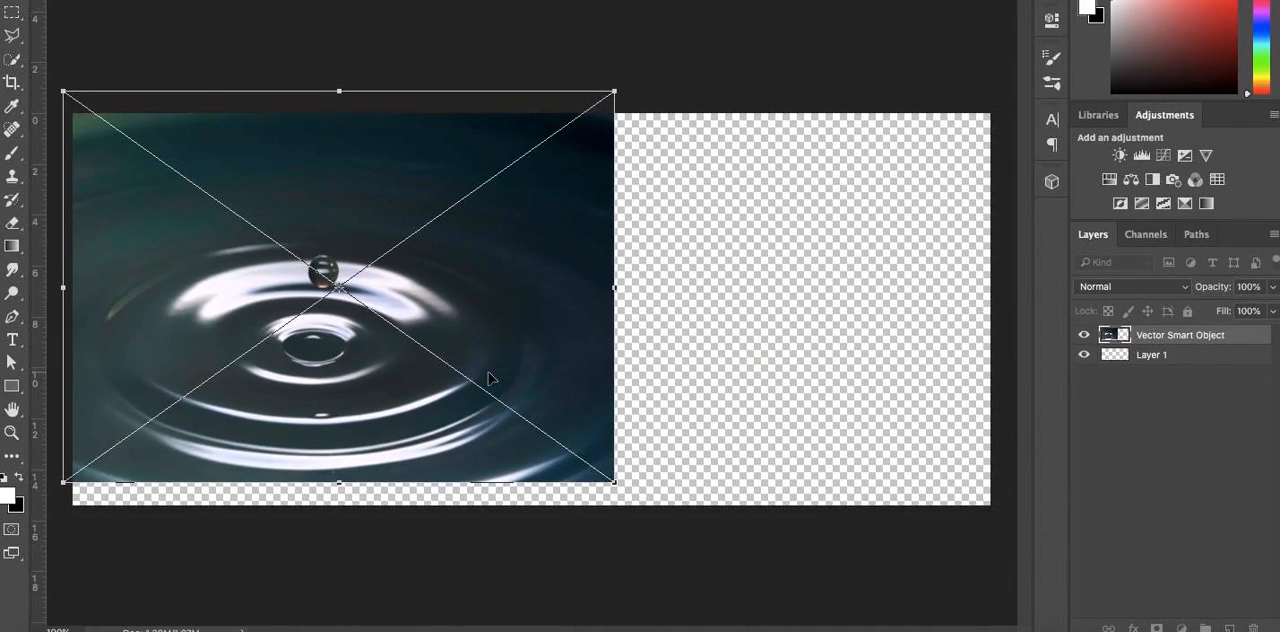
{"action": "key", "text": "ctrl+minus"}
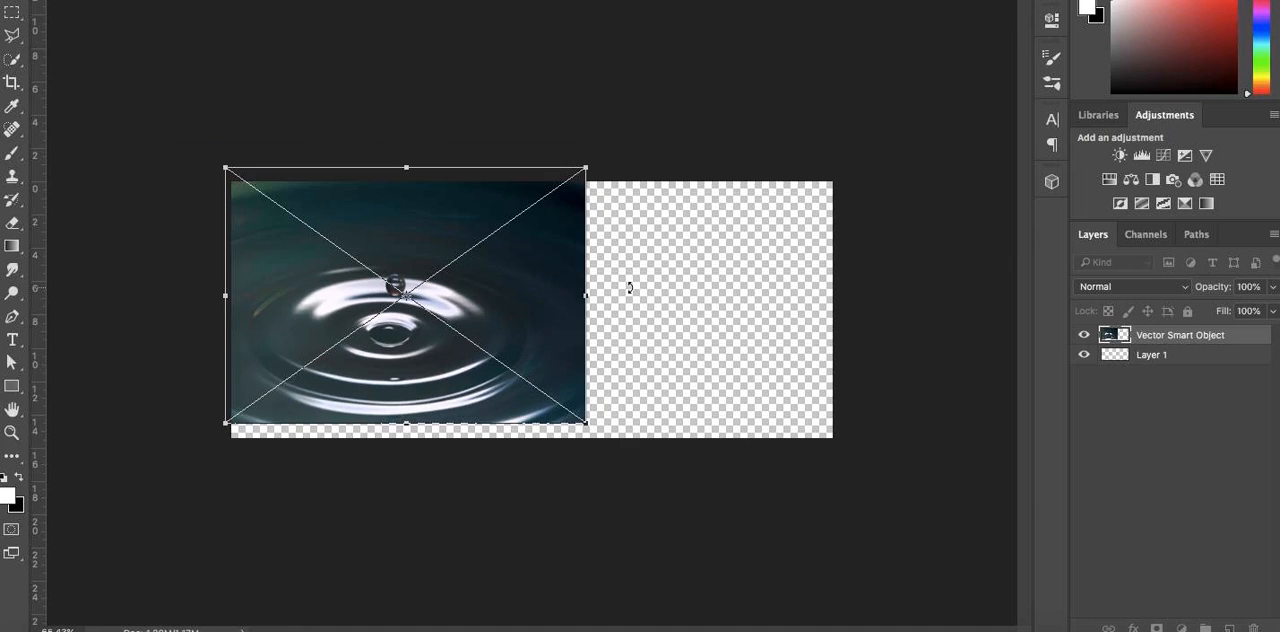
{"action": "left_click_drag", "start_coordinate": [588, 425], "coordinate": [912, 502]}
{"action": "left_click_drag", "start_coordinate": [781, 400], "coordinate": [786, 277]}
{"action": "key", "text": "Return"}
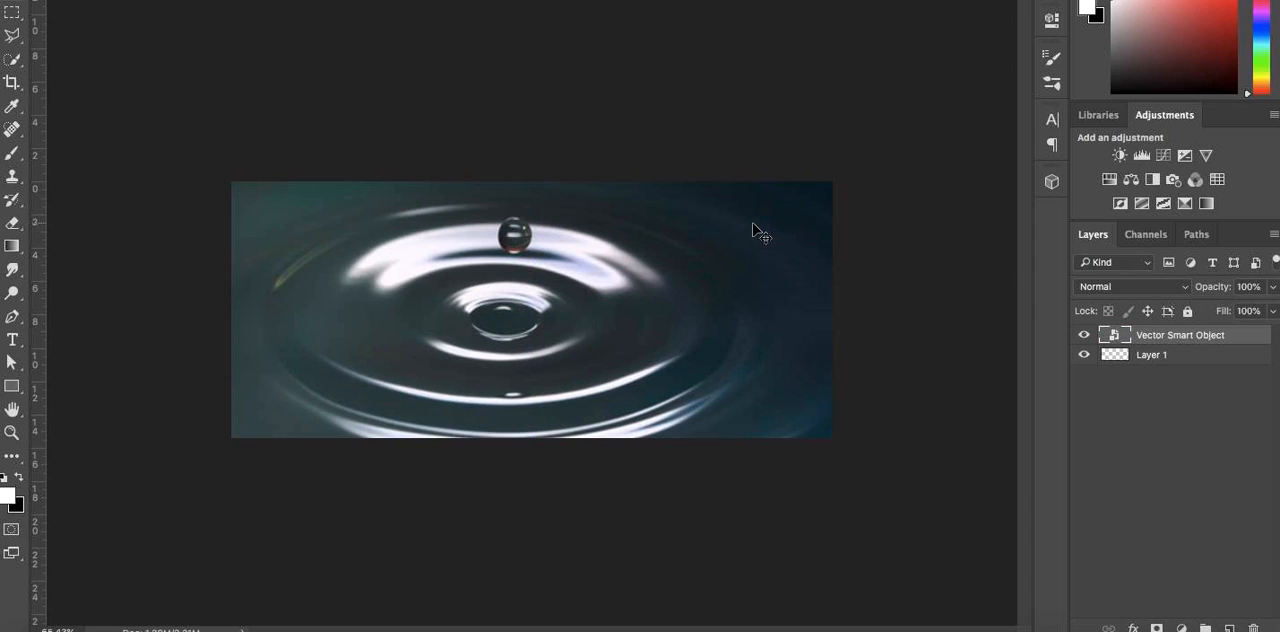
{"action": "key", "text": "ctrl+Right"}
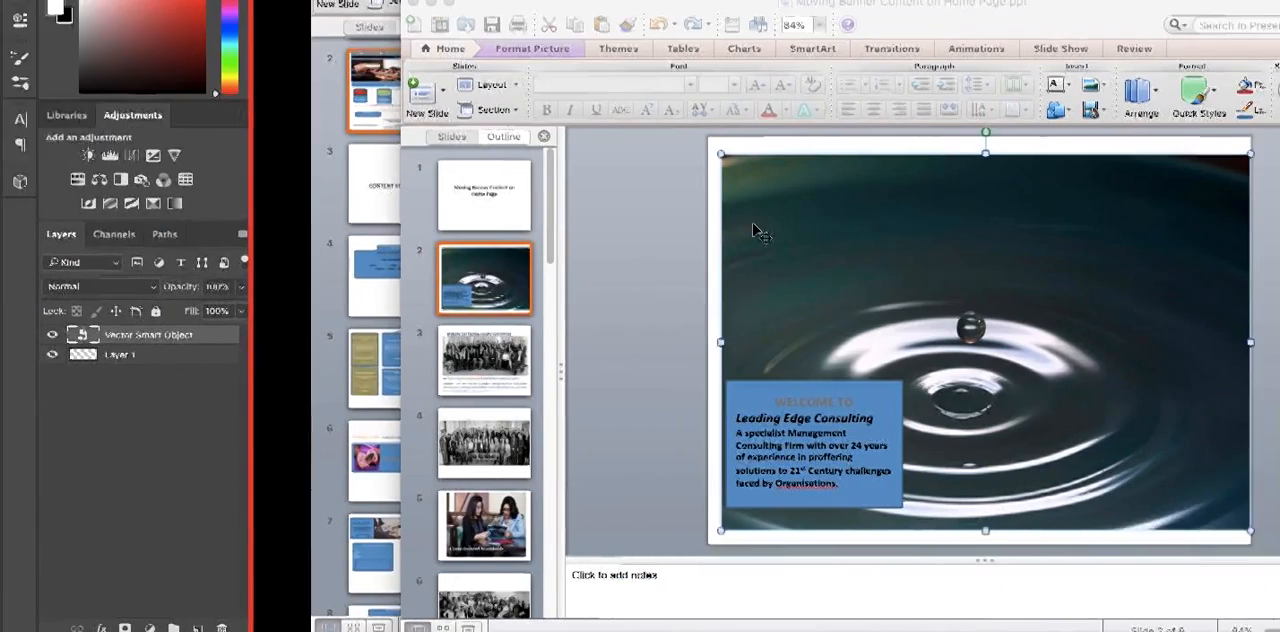
{"action": "left_click", "coordinate": [482, 418]}
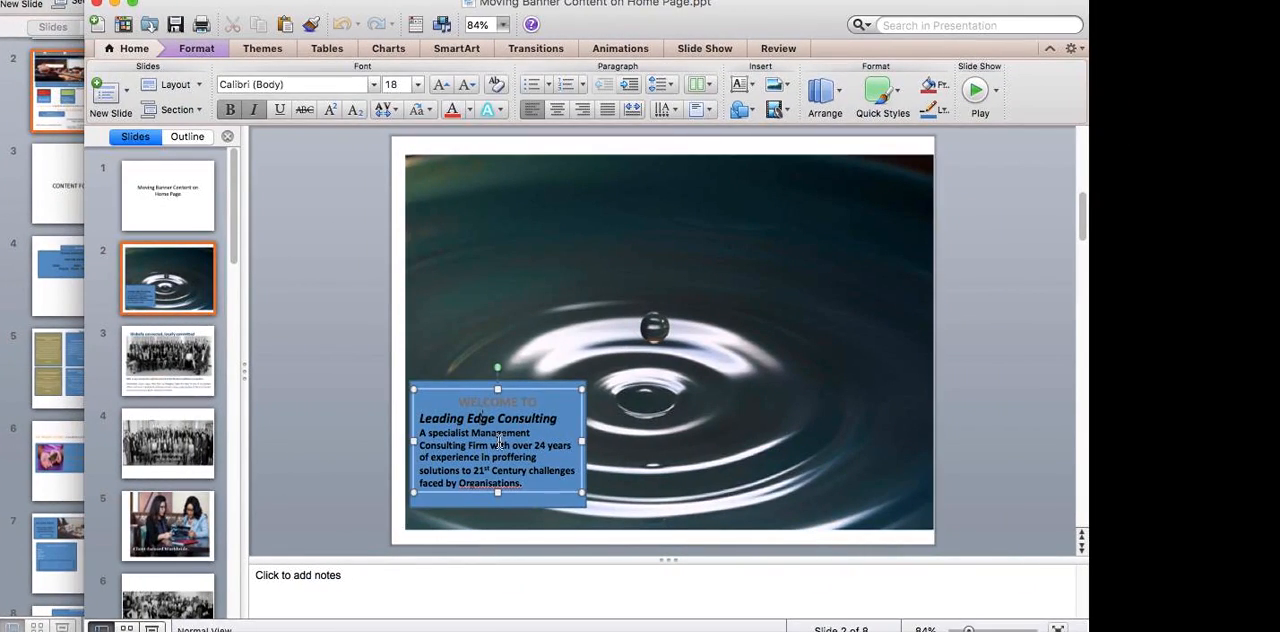
{"action": "key", "text": "ctrl+Left"}
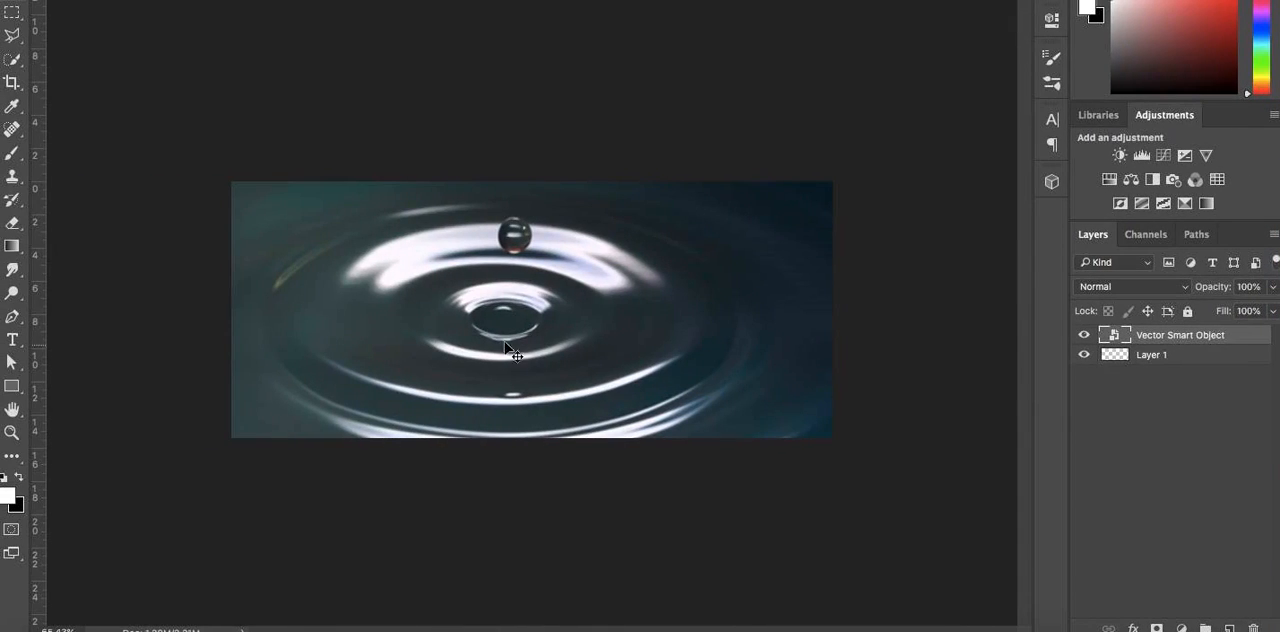
Export the water-drop banner for the web as a PNG-8 named "slider 1" in the Tuts folder
{"action": "left_click", "coordinate": [156, 1]}
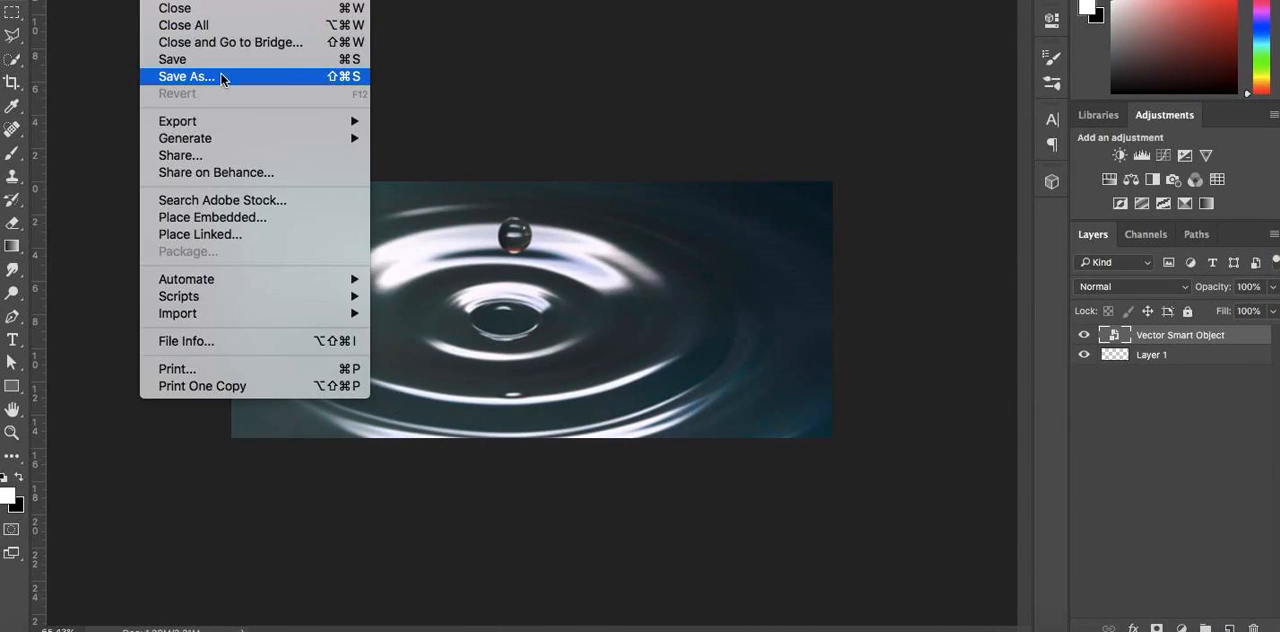
{"action": "mouse_move", "coordinate": [229, 122]}
{"action": "left_click", "coordinate": [458, 193]}
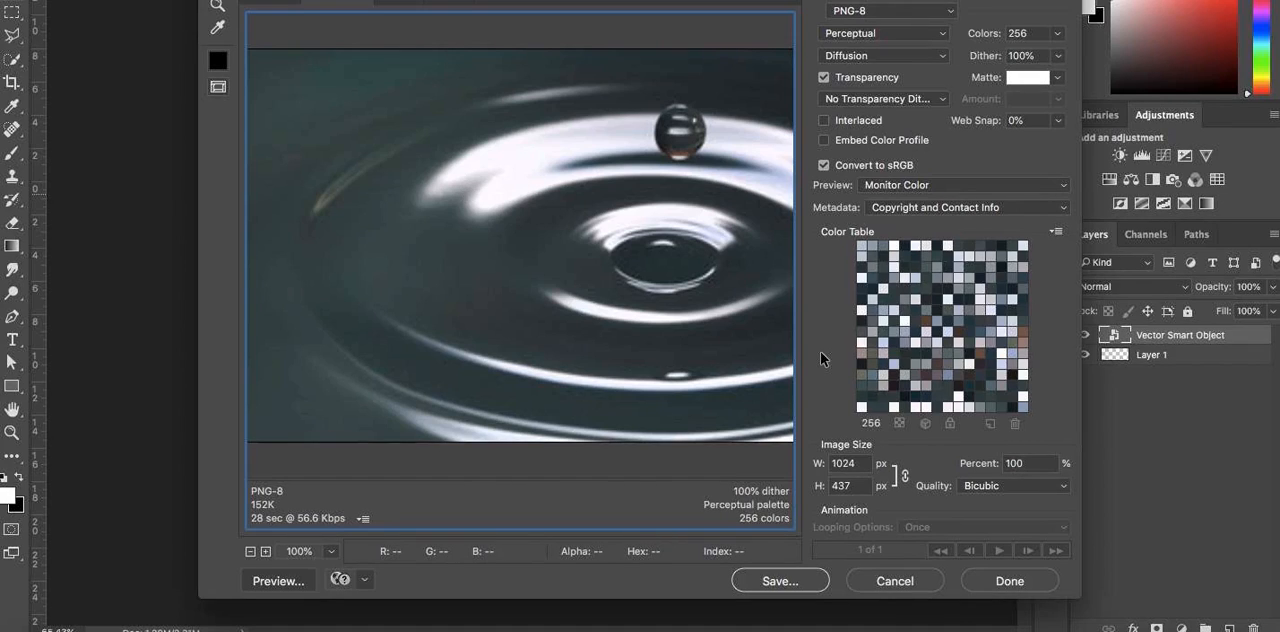
{"action": "key", "text": "Return"}
{"action": "type", "text": "slider 1"}
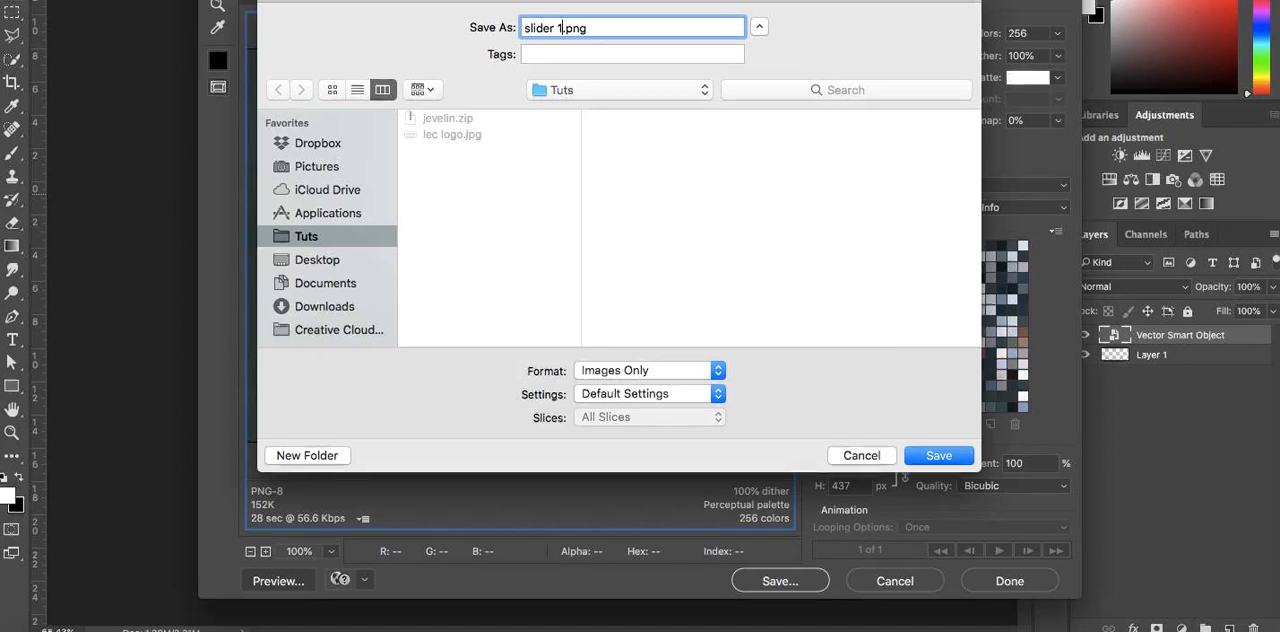
{"action": "key", "text": "Return"}
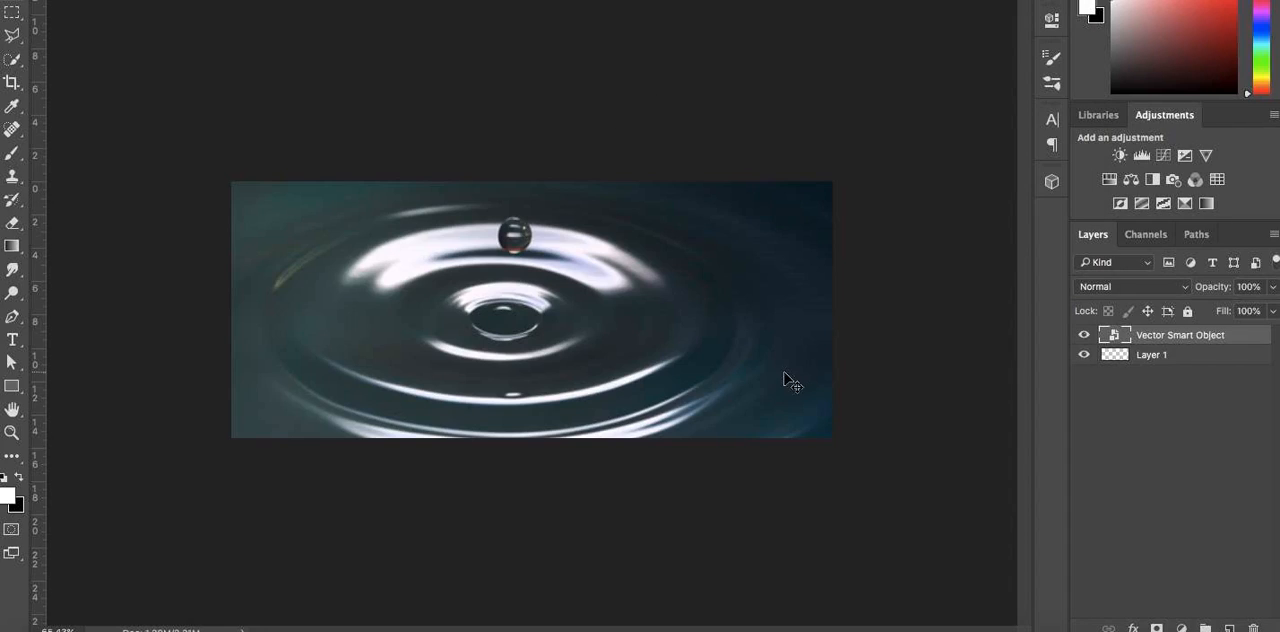
Delete the water-drop layer and paste in the group photo copied from slide 3 of the banner presentation
{"action": "key", "text": "Delete"}
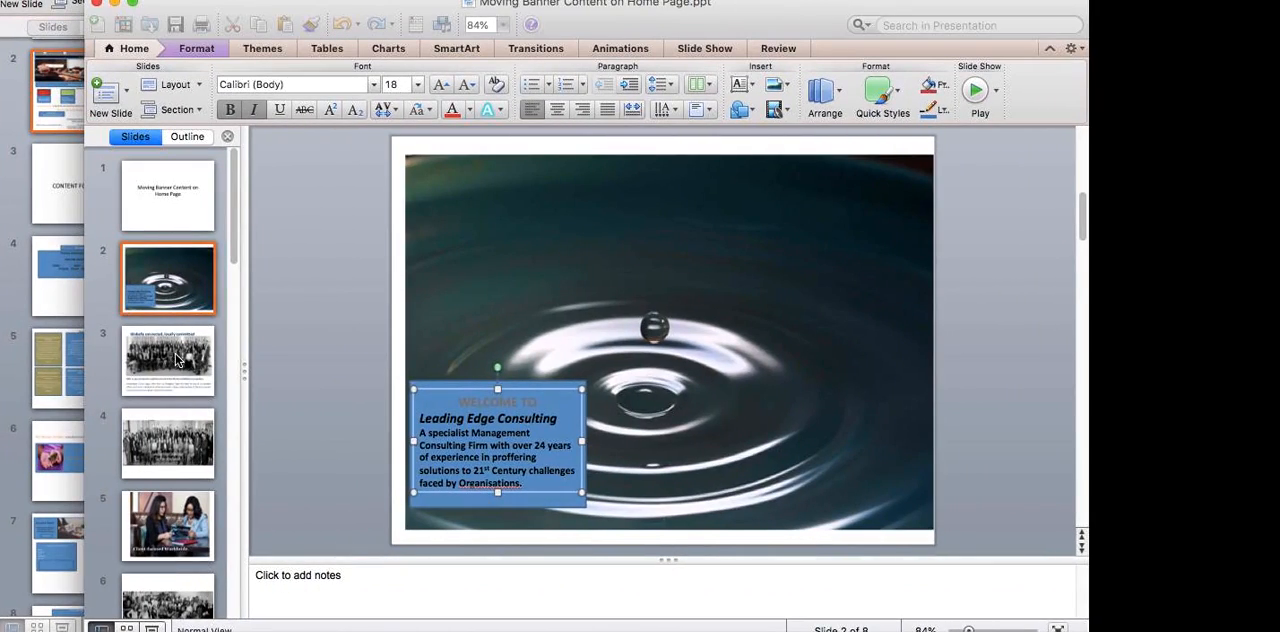
{"action": "left_click", "coordinate": [177, 360]}
{"action": "left_click", "coordinate": [606, 298]}
{"action": "right_click", "coordinate": [609, 297]}
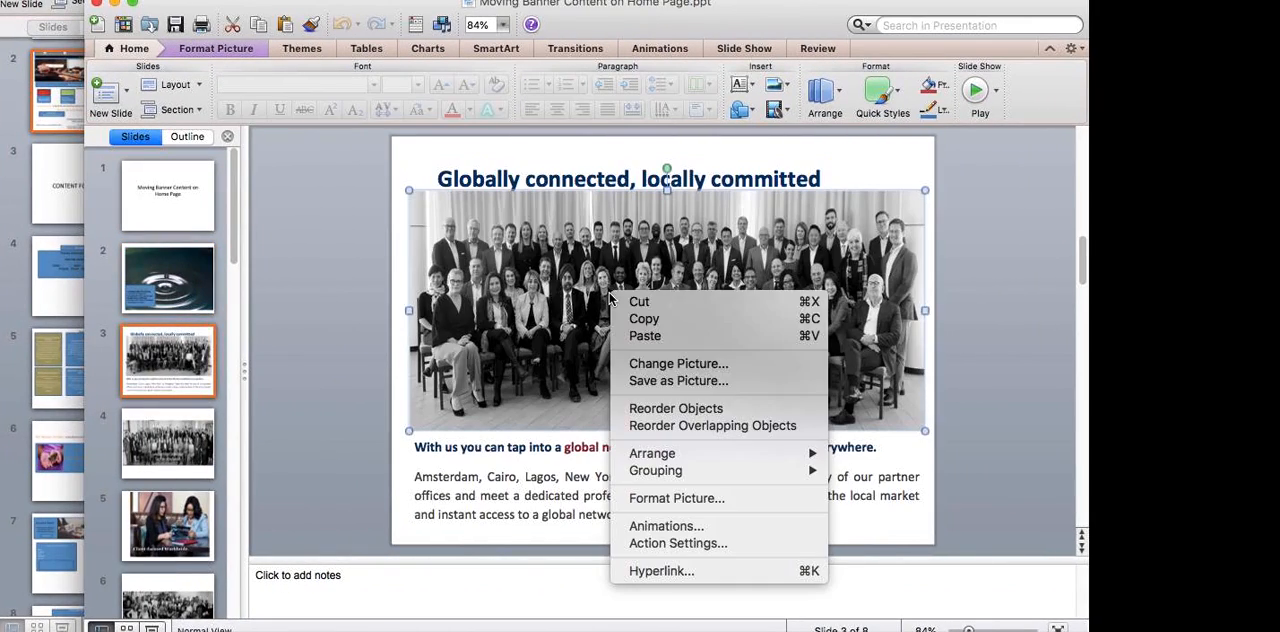
{"action": "left_click", "coordinate": [660, 324]}
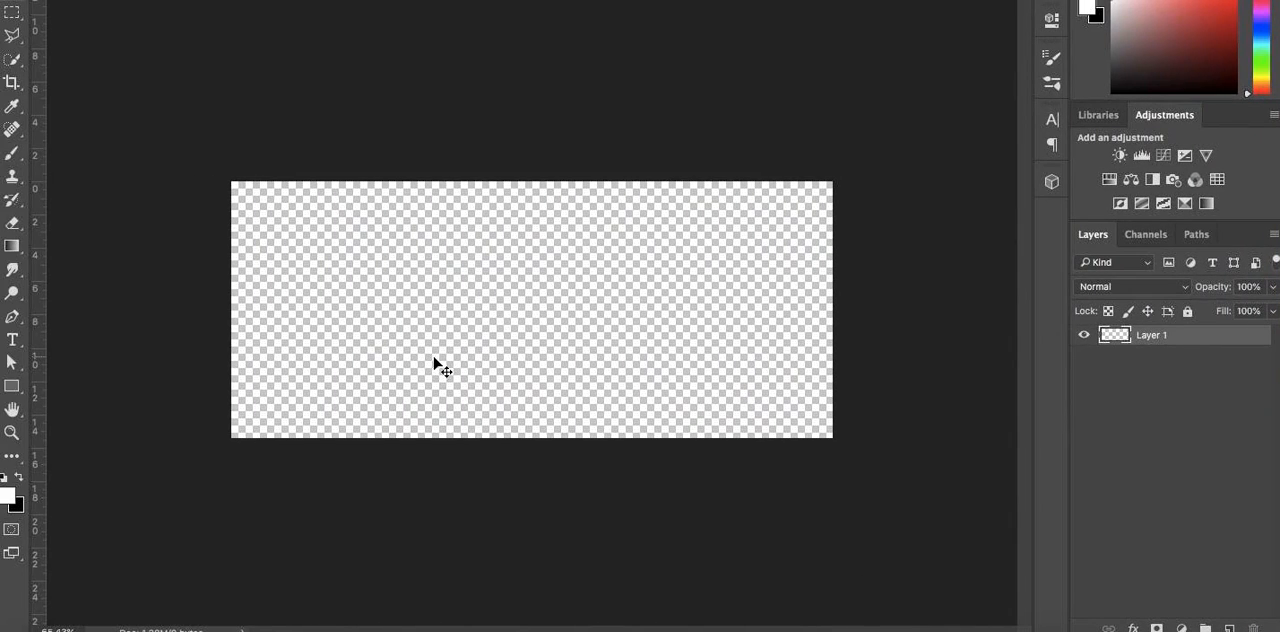
{"action": "key", "text": "super+v"}
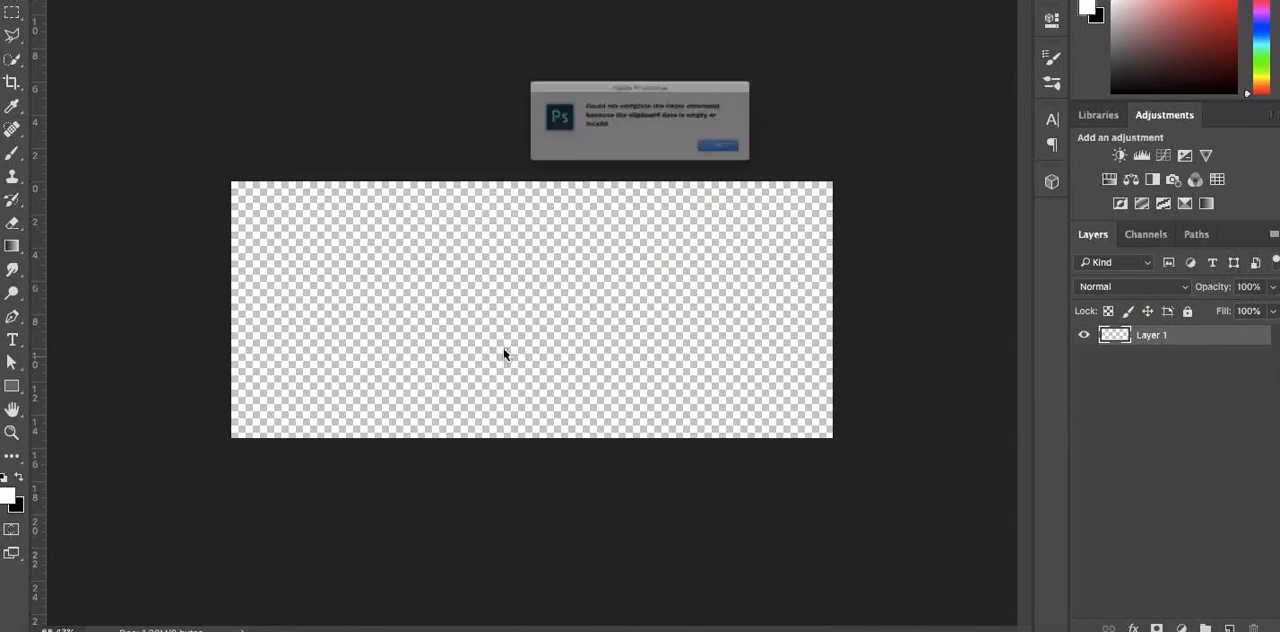
{"action": "left_click", "coordinate": [762, 166]}
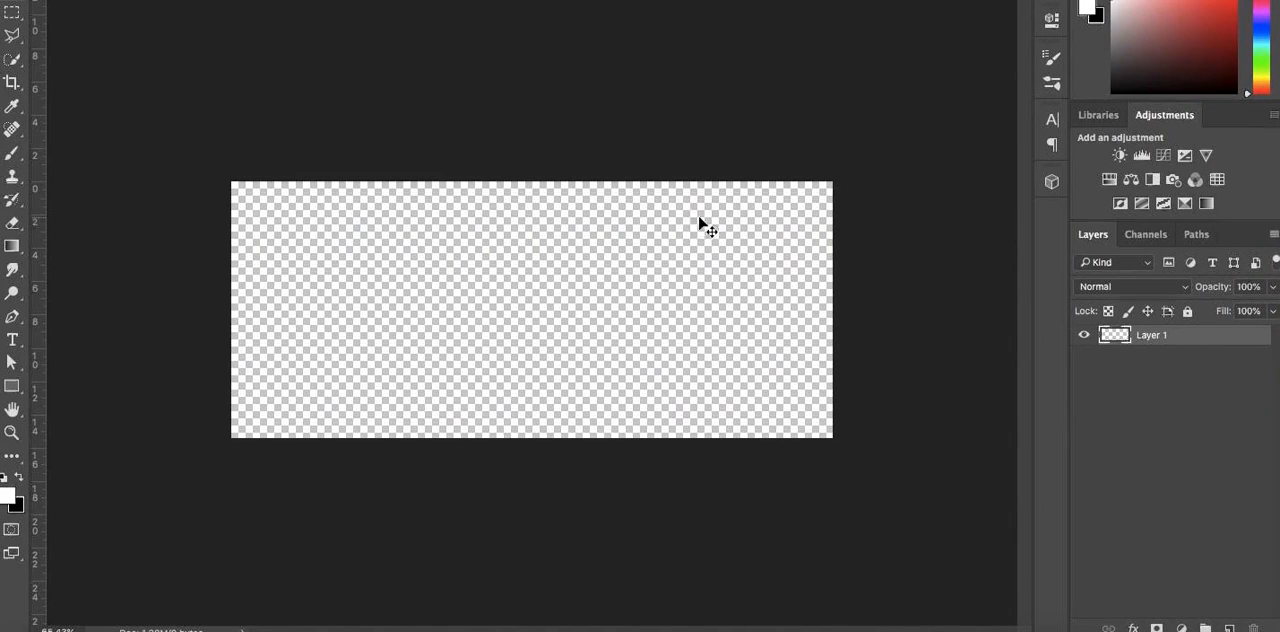
{"action": "key", "text": "super+v"}
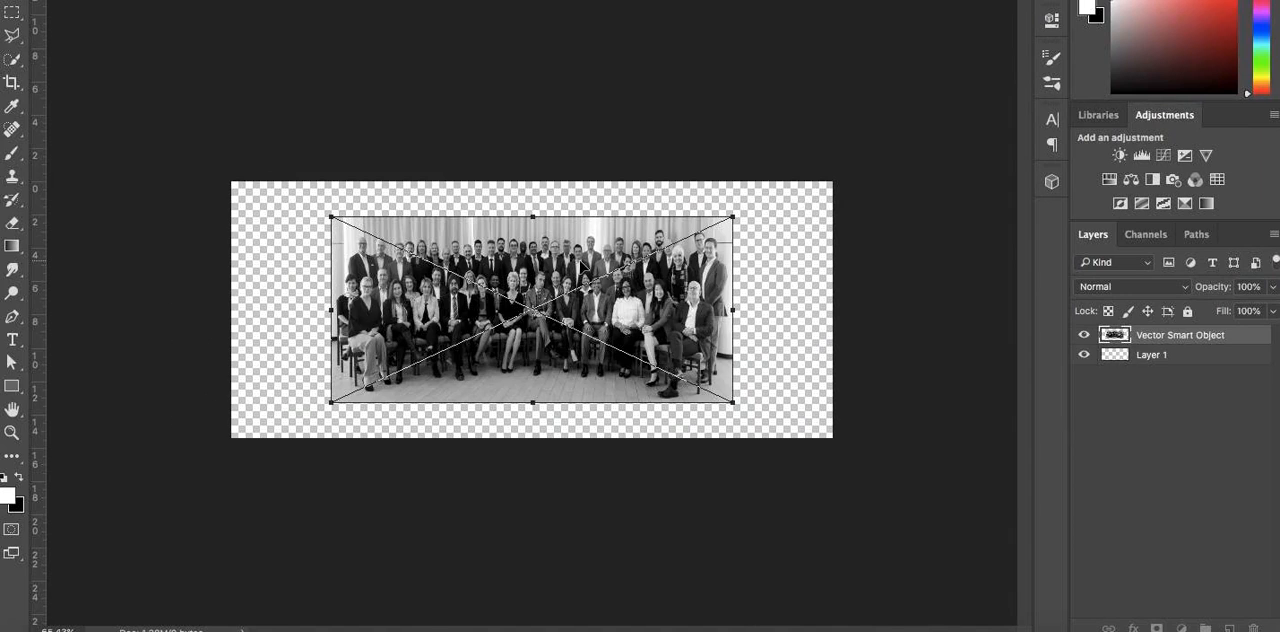
Scale the group photo from two opposite corners to cover the full canvas, and apply the transform
{"action": "left_click_drag", "start_coordinate": [337, 221], "coordinate": [217, 191]}
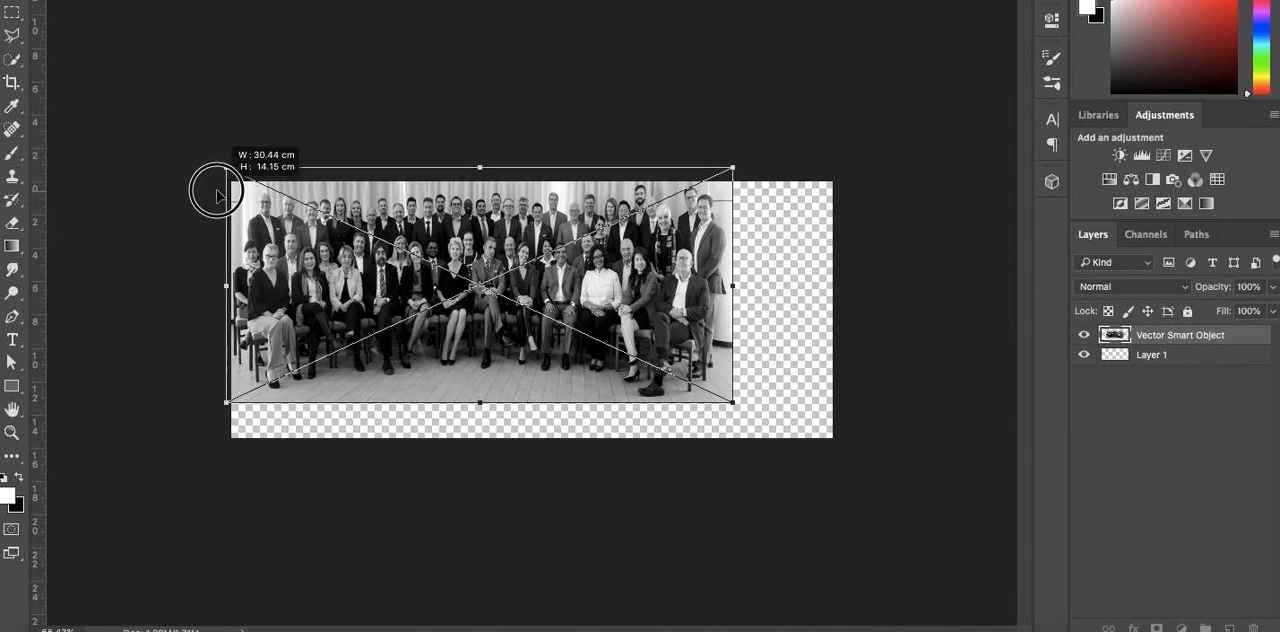
{"action": "left_click_drag", "start_coordinate": [732, 400], "coordinate": [835, 450]}
{"action": "key", "text": "Return"}
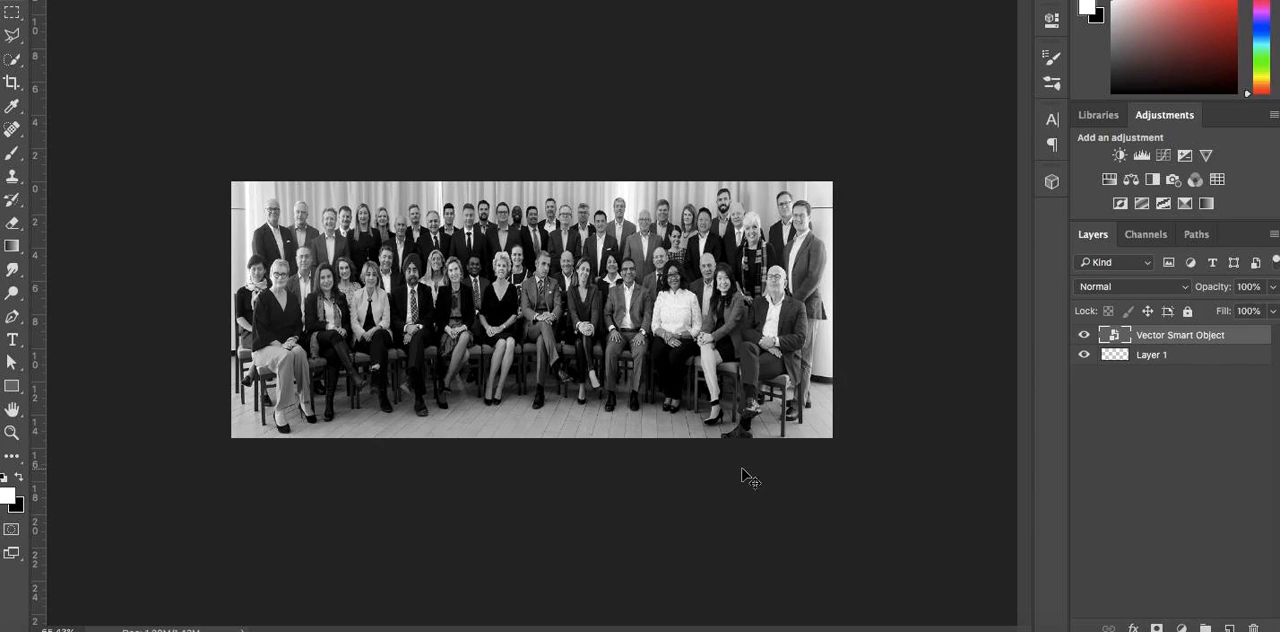
Bring up the Tuts folder of exported slide images, clean up its icon arrangement, and return to the slider editor
{"action": "left_click", "coordinate": [705, 630]}
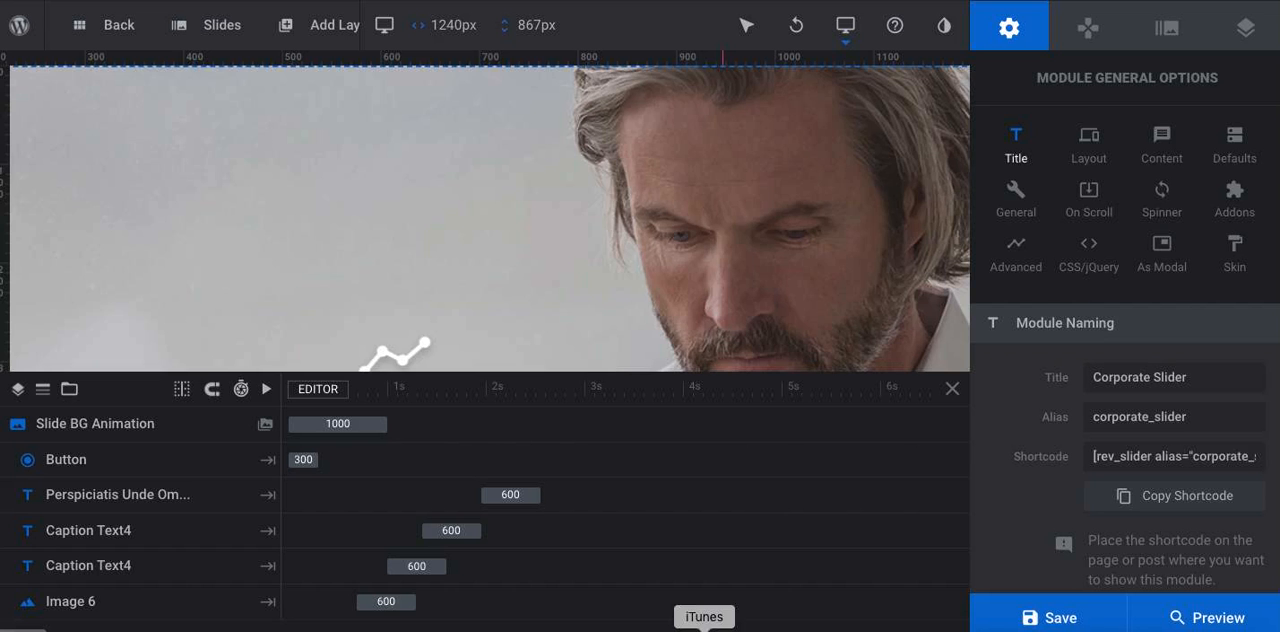
{"action": "key", "text": "ctrl+Up"}
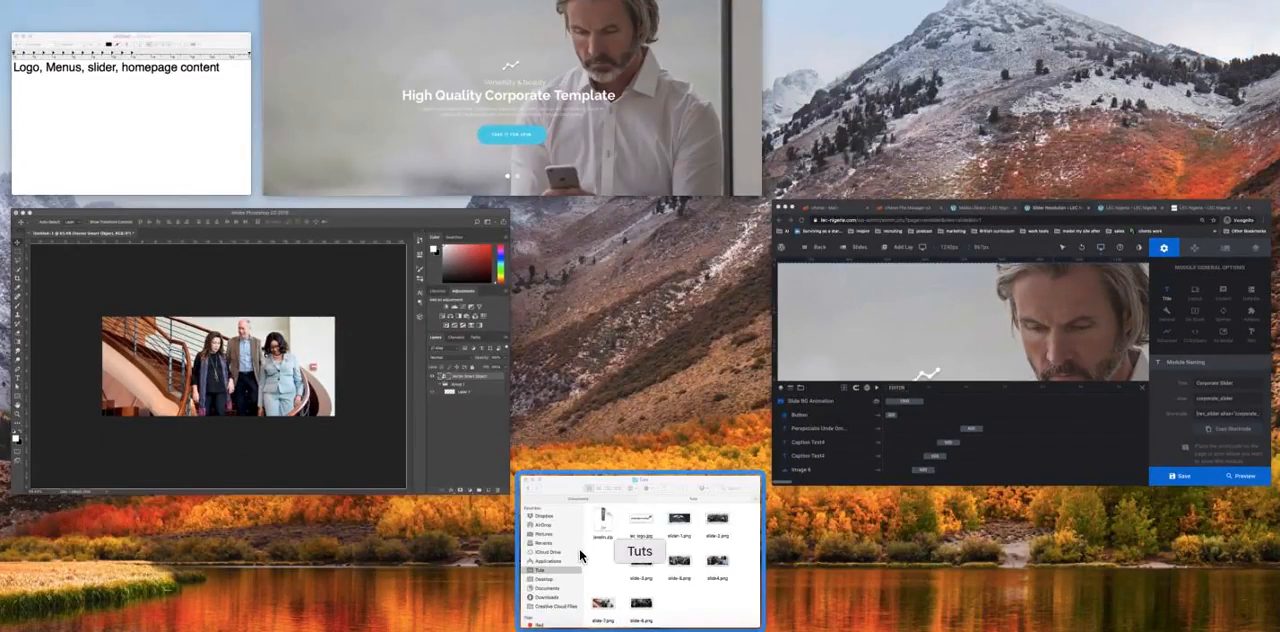
{"action": "left_click", "coordinate": [580, 549]}
{"action": "right_click", "coordinate": [834, 467]}
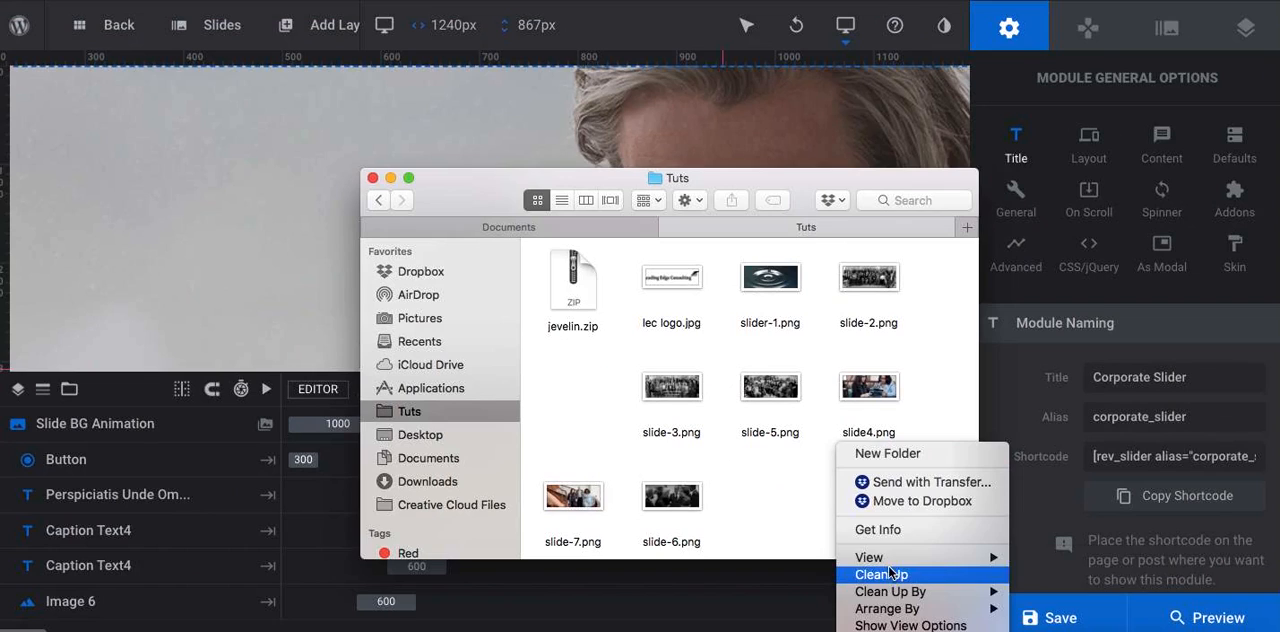
{"action": "left_click", "coordinate": [882, 575]}
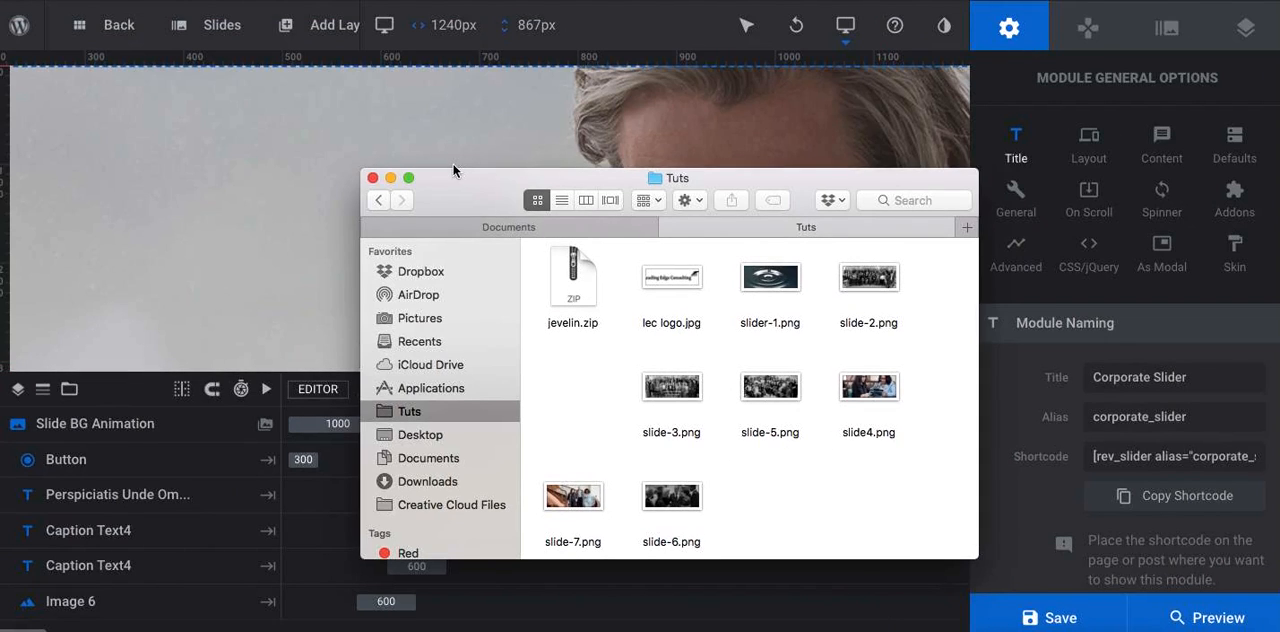
{"action": "left_click", "coordinate": [433, 113]}
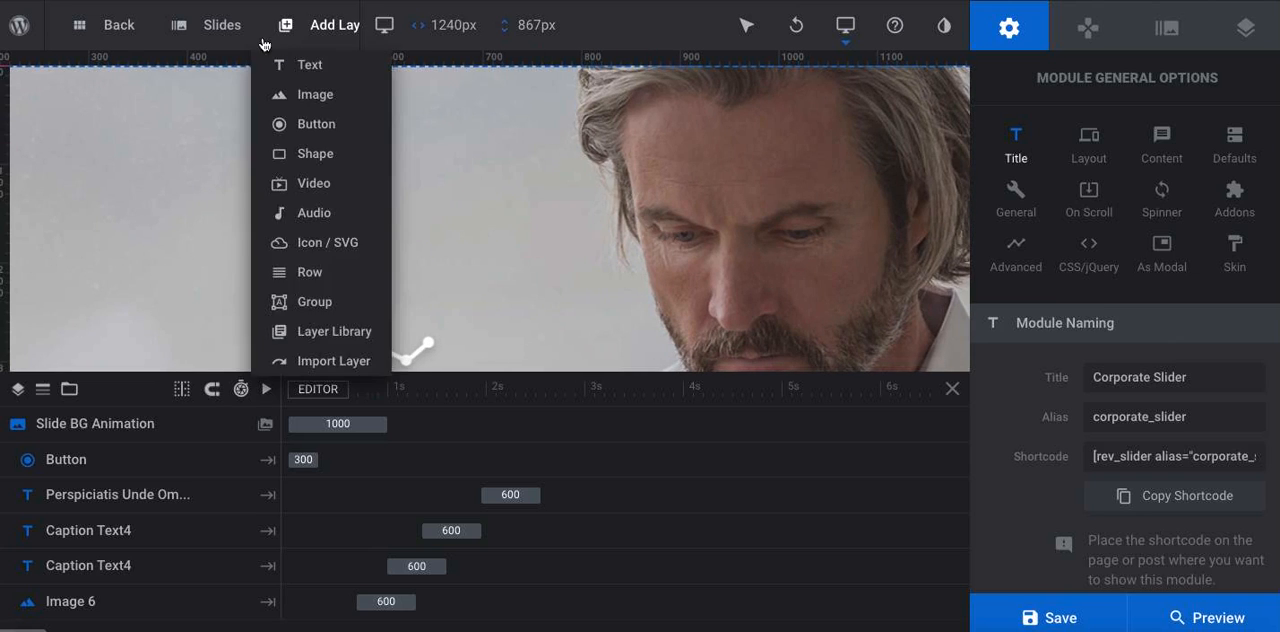
{"action": "mouse_move", "coordinate": [237, 35]}
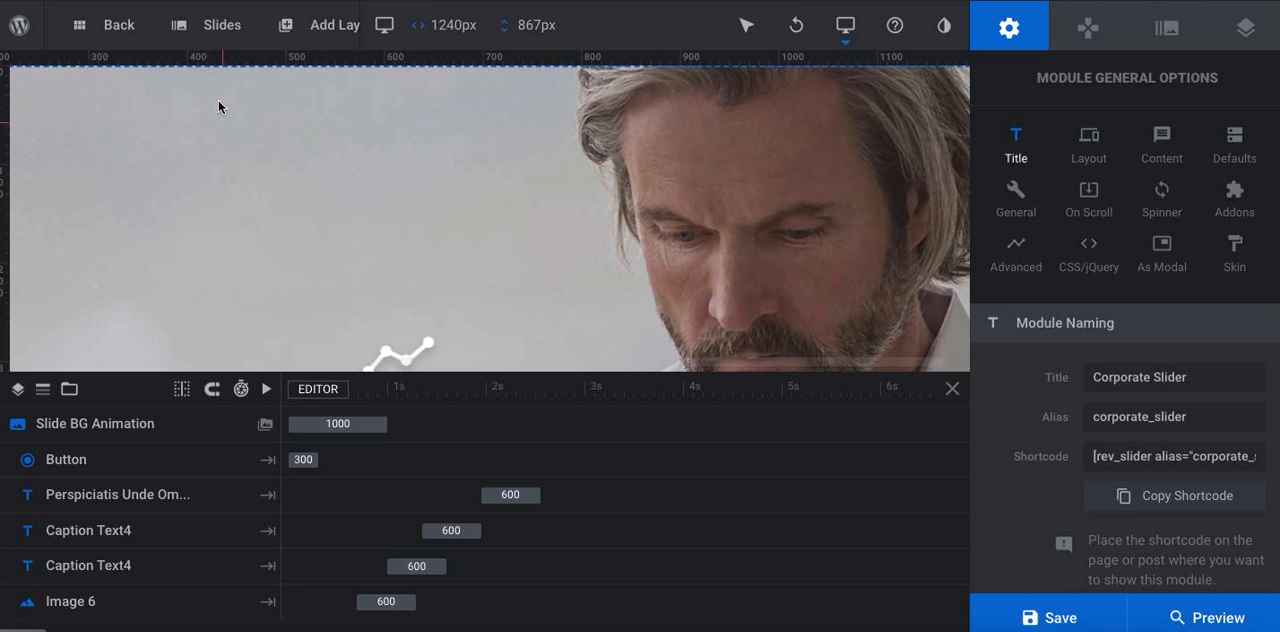
{"action": "mouse_move", "coordinate": [222, 122]}
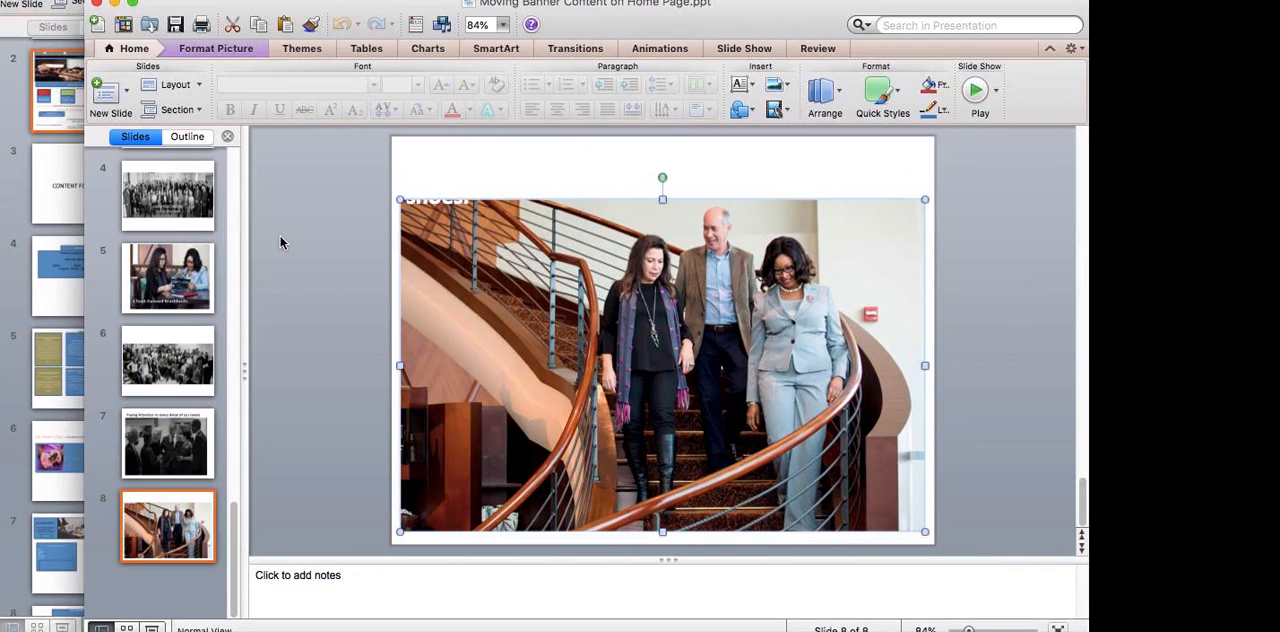
Check the water-drop slide 2 of the banner presentation, and return to the slider editor's first slide
{"action": "scroll", "coordinate": [195, 218], "scroll_direction": "up", "scroll_amount": 2}
{"action": "scroll", "coordinate": [195, 222], "scroll_direction": "up", "scroll_amount": 4}
{"action": "left_click", "coordinate": [183, 287]}
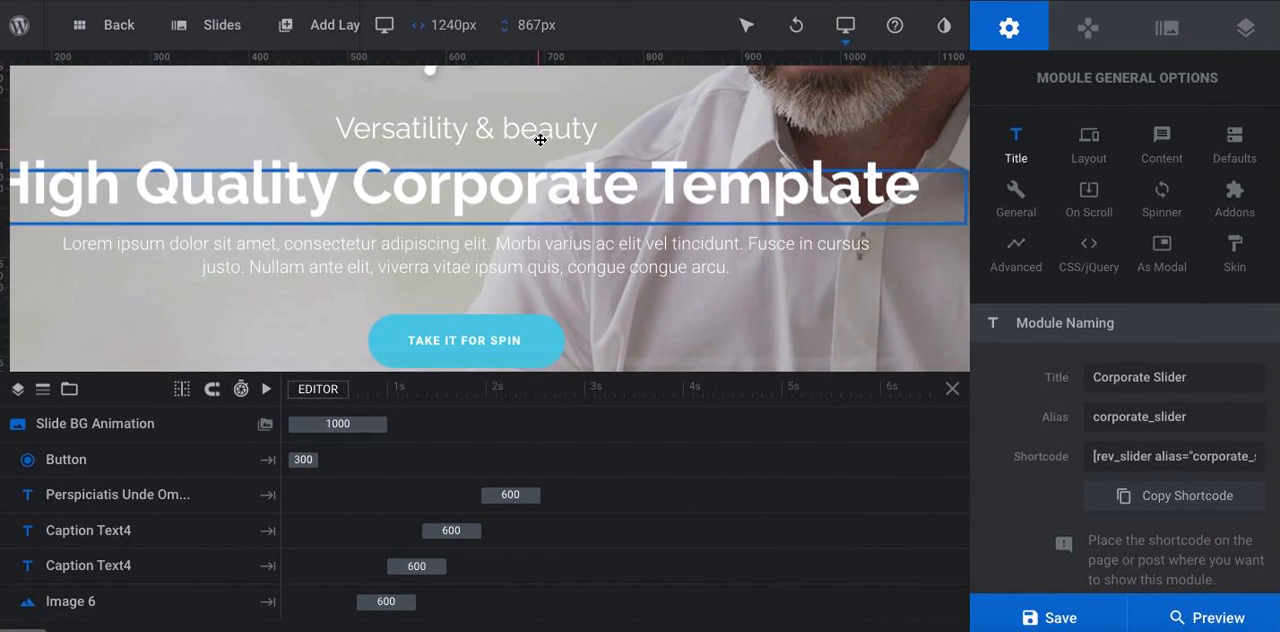
{"action": "left_click", "coordinate": [540, 135]}
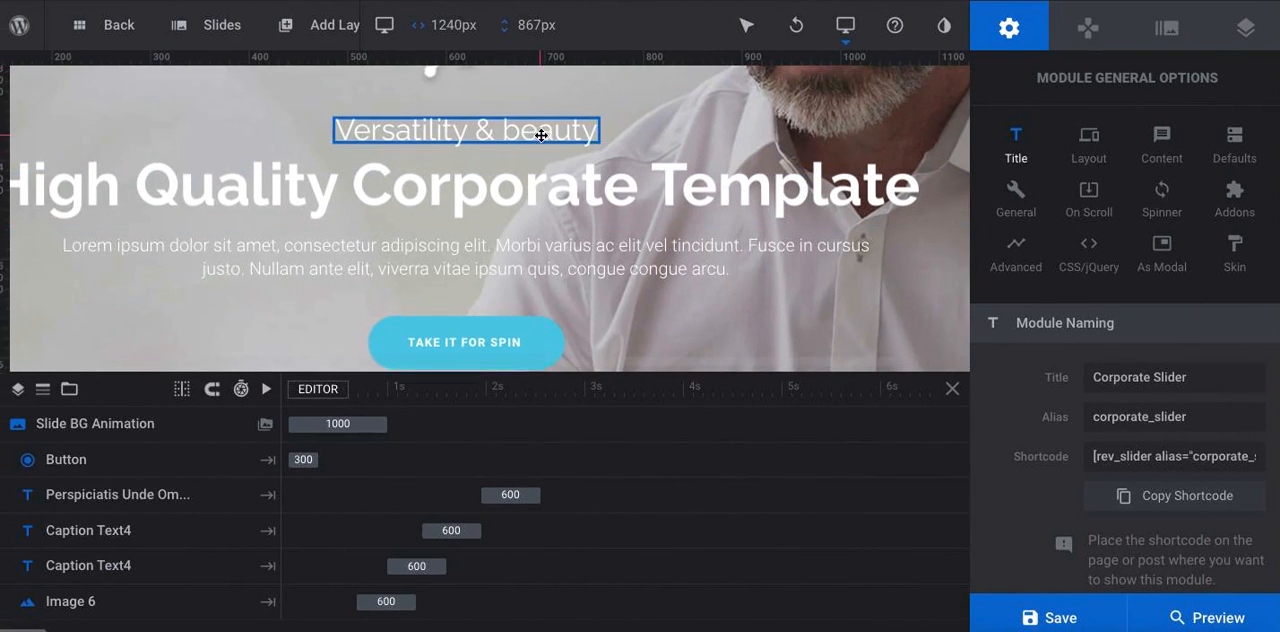
{"action": "scroll", "coordinate": [539, 132], "scroll_direction": "up", "scroll_amount": 3}
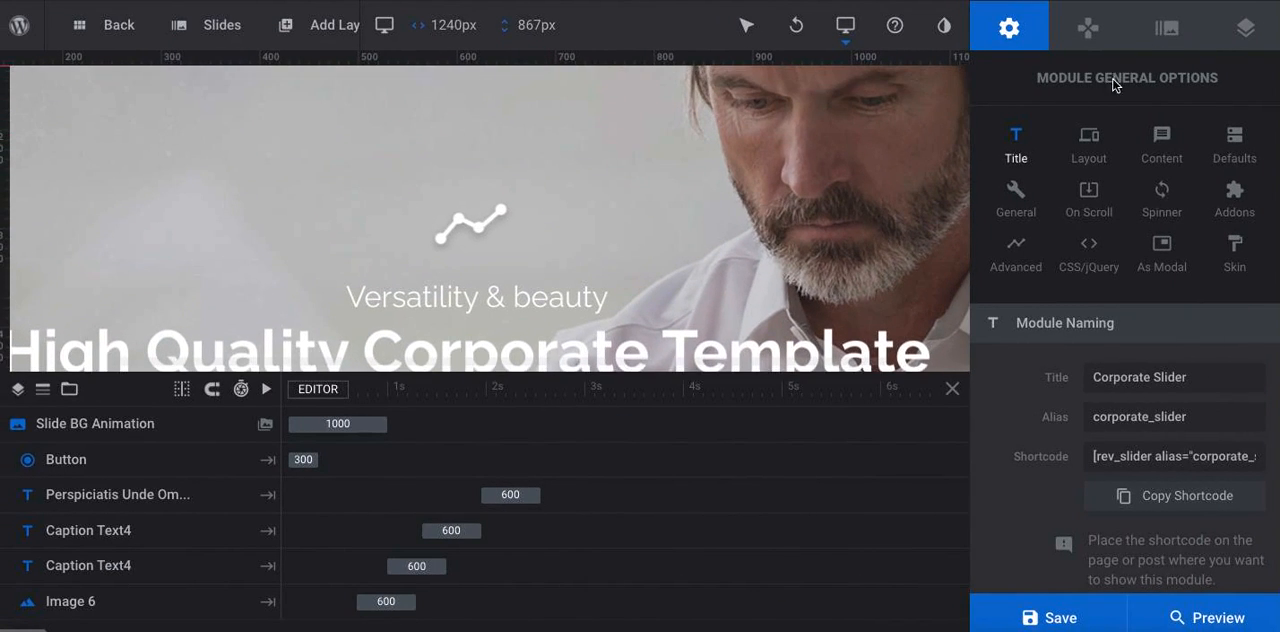
Open the media library for the slide background and upload the seven slide PNGs from the Tuts folder, leaving out lec logo.jpg
{"action": "left_click", "coordinate": [1170, 28]}
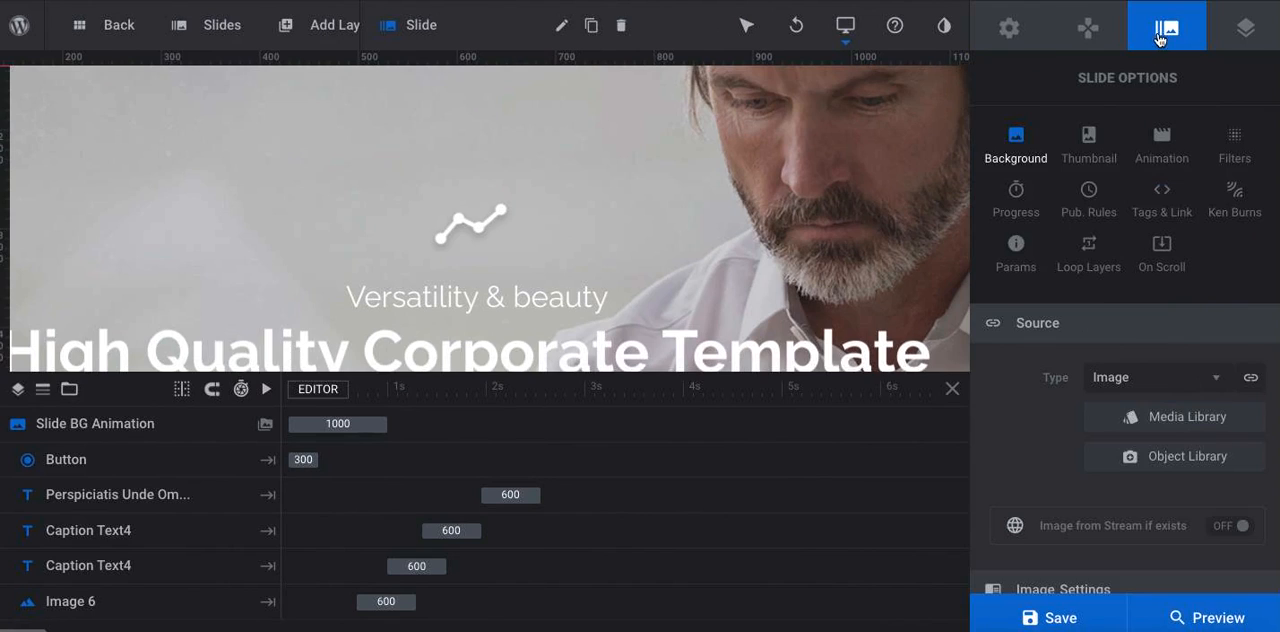
{"action": "left_click", "coordinate": [1184, 416]}
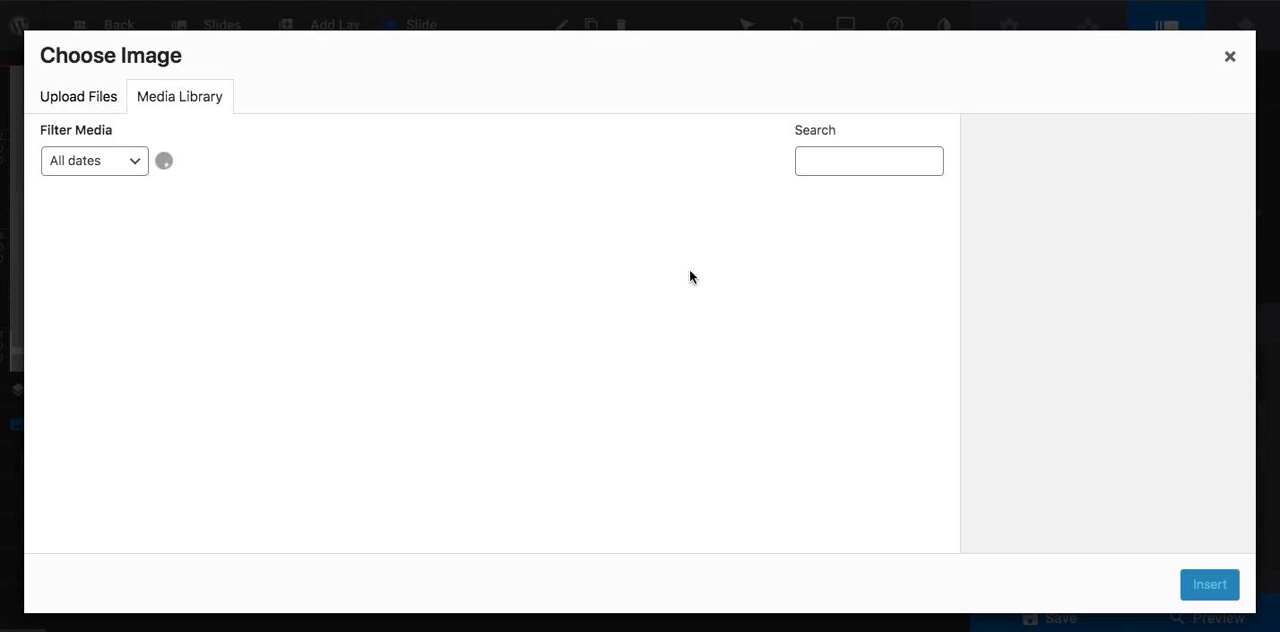
{"action": "key", "text": "ctrl+Up"}
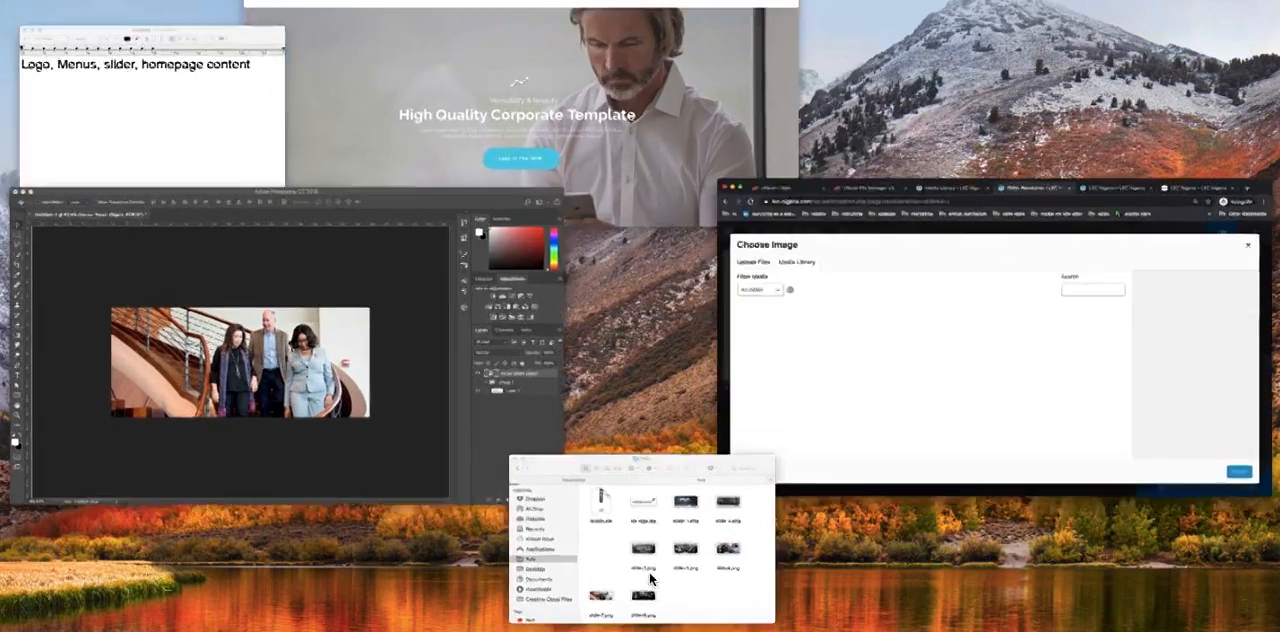
{"action": "left_click", "coordinate": [650, 578]}
{"action": "left_click_drag", "start_coordinate": [928, 535], "coordinate": [588, 289]}
{"action": "left_click", "coordinate": [582, 285], "text": "super"}
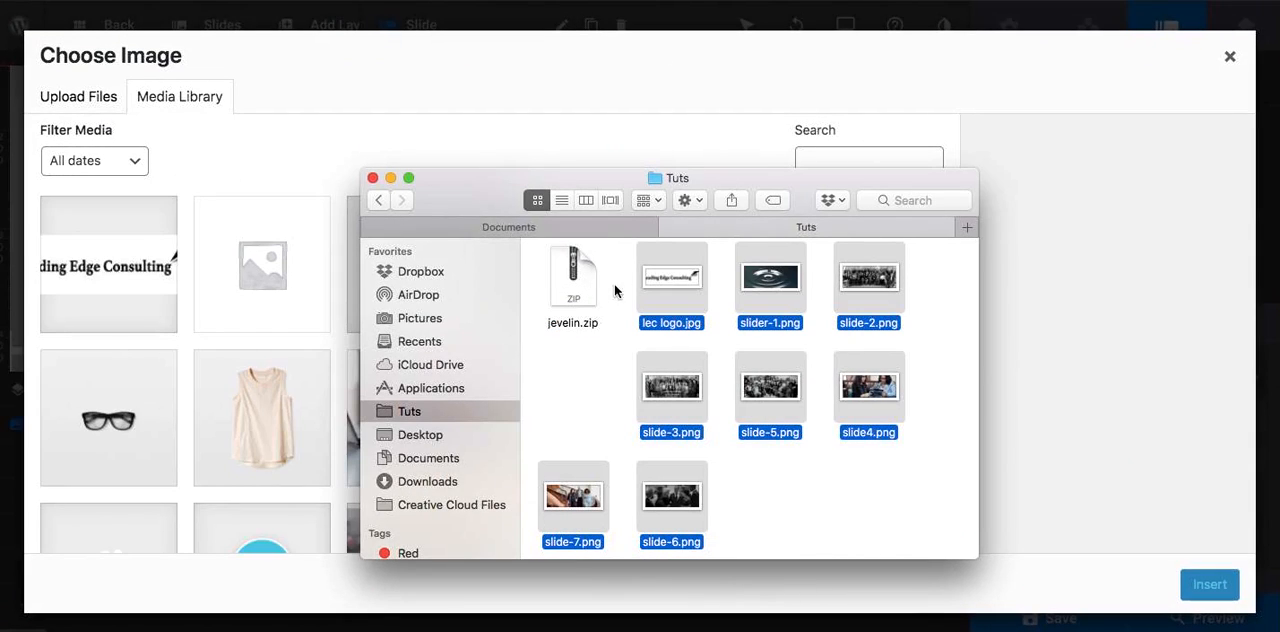
{"action": "left_click", "coordinate": [672, 283], "text": "super"}
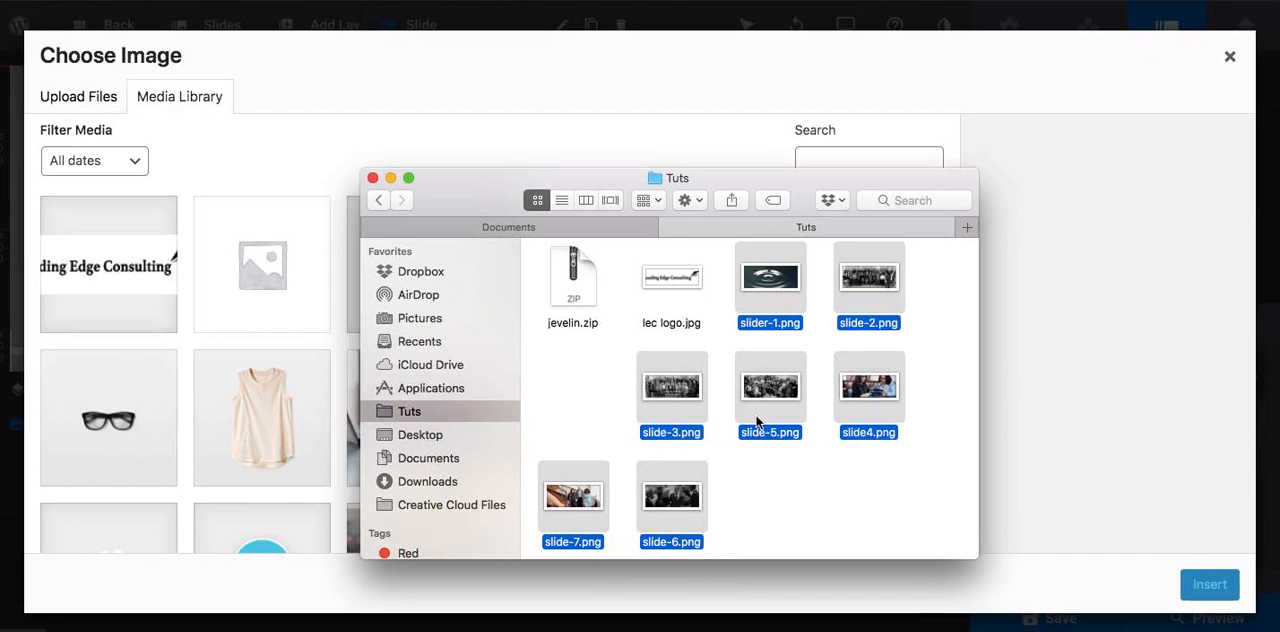
{"action": "scroll", "coordinate": [757, 423], "scroll_direction": "down", "scroll_amount": 1}
{"action": "left_click_drag", "start_coordinate": [665, 388], "coordinate": [232, 358]}
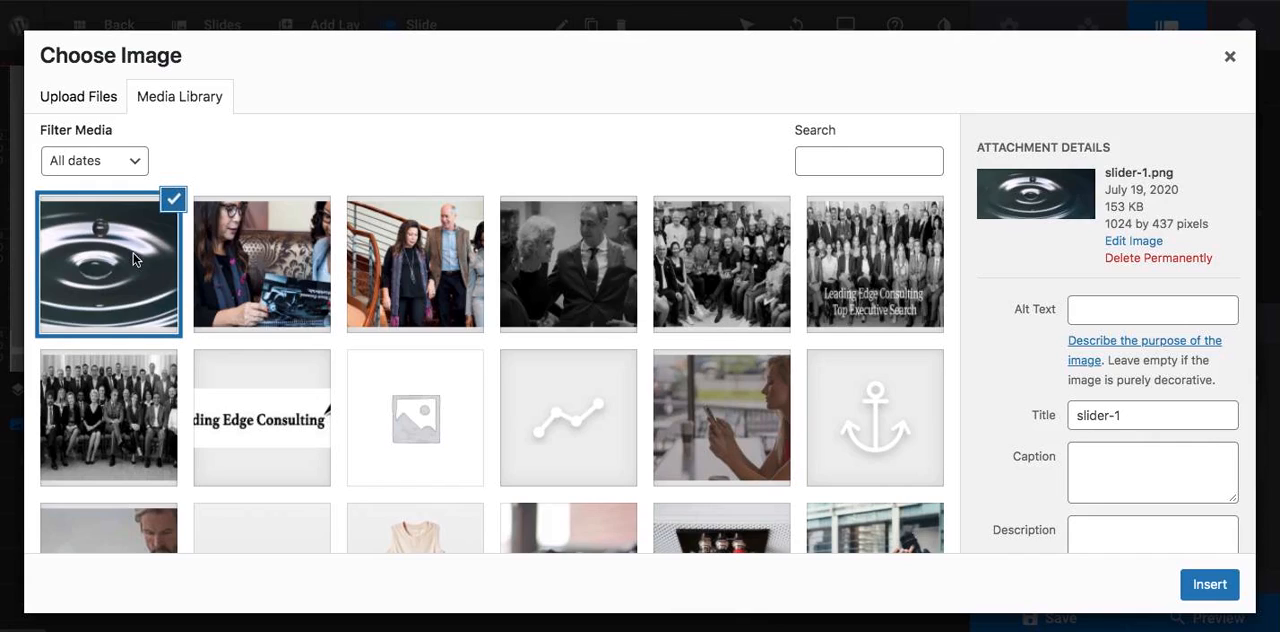
Insert slider-1.png as the slide's background image, and dismiss the prompt to leave the site
{"action": "left_click", "coordinate": [1210, 587]}
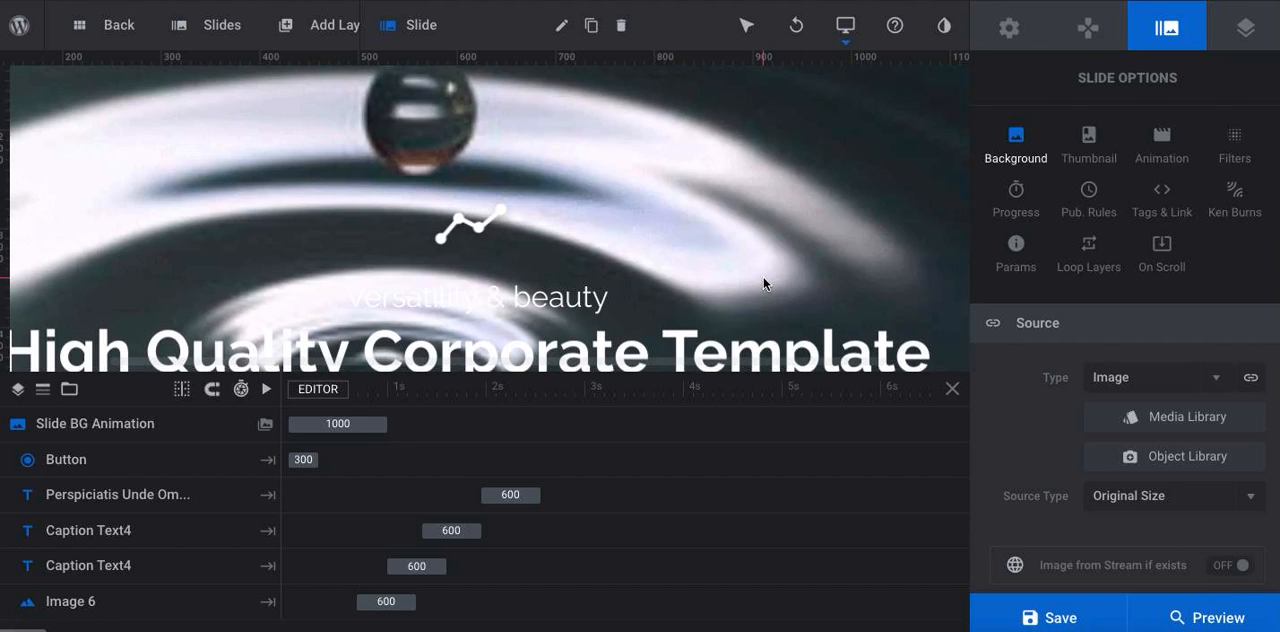
{"action": "scroll", "coordinate": [546, 180], "scroll_direction": "down", "scroll_amount": 2}
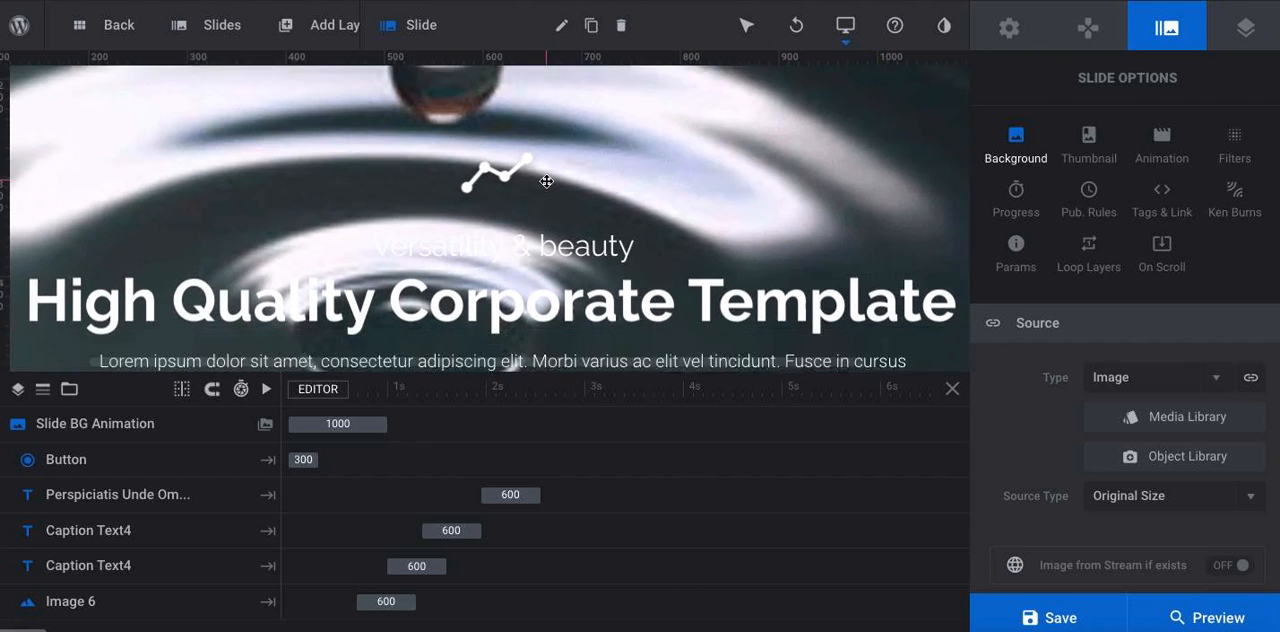
{"action": "scroll", "coordinate": [546, 180], "scroll_direction": "up", "scroll_amount": 4}
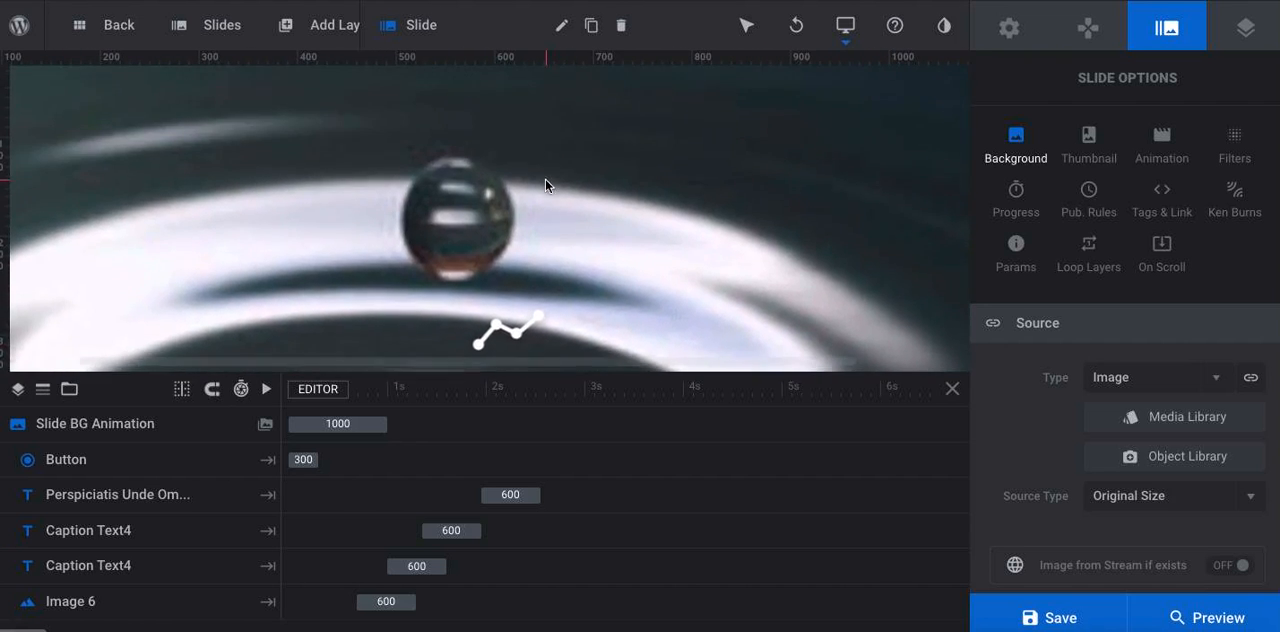
{"action": "scroll", "coordinate": [546, 186], "scroll_direction": "left", "scroll_amount": 5}
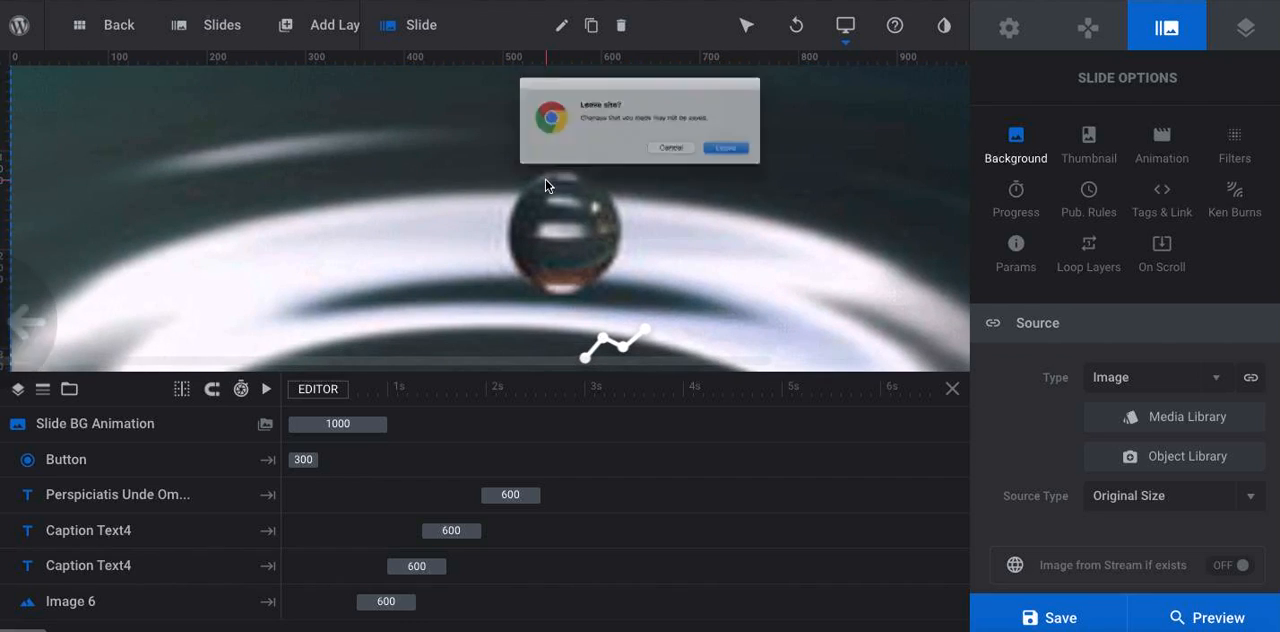
{"action": "left_click", "coordinate": [686, 163]}
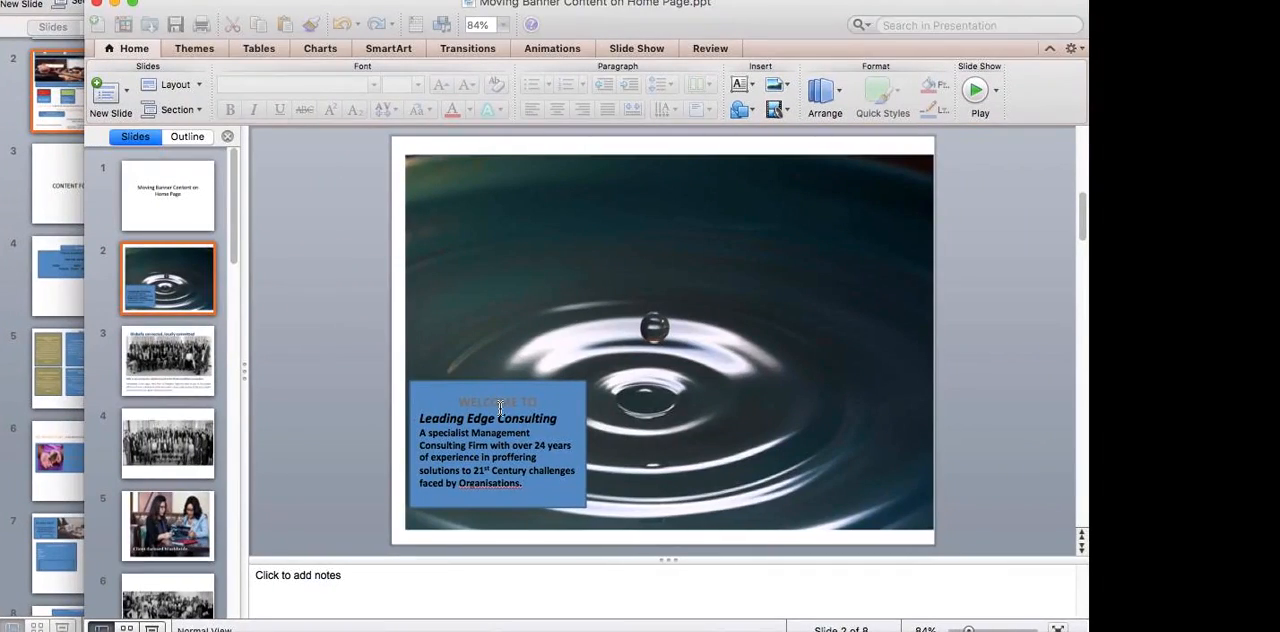
Consult the blue text box on the presentation's water-drop slide, and replace the "Versatility & beauty" caption with "Welcome to"
{"action": "left_click", "coordinate": [477, 407]}
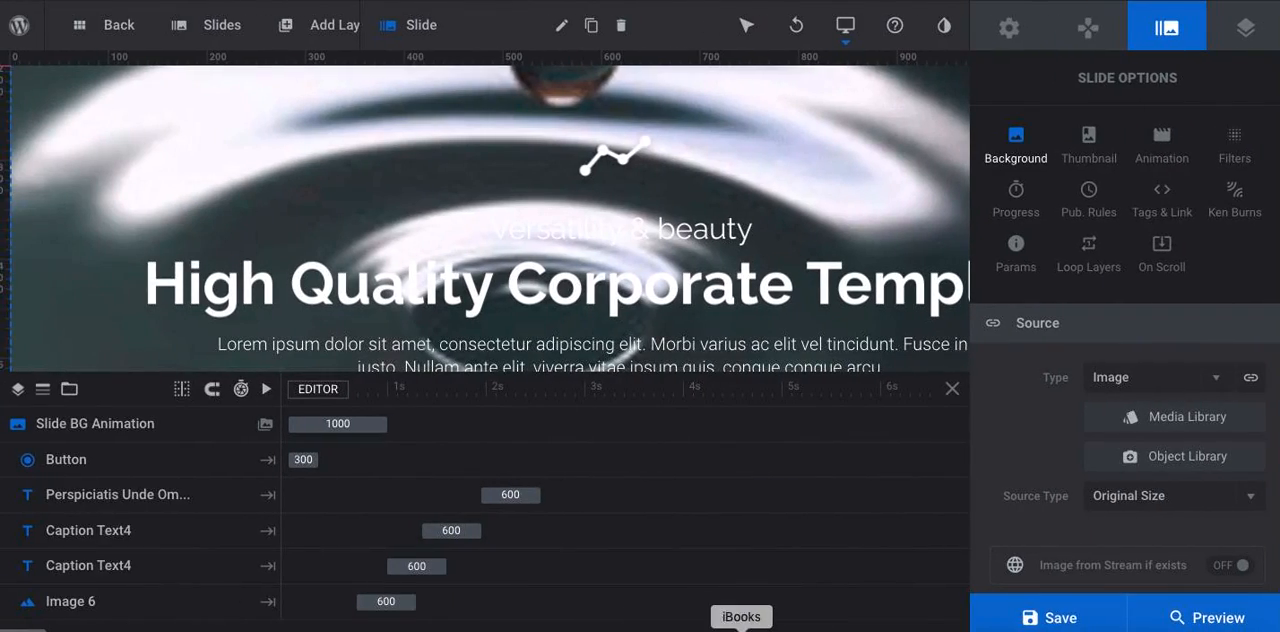
{"action": "scroll", "coordinate": [763, 466], "scroll_direction": "right", "scroll_amount": 10}
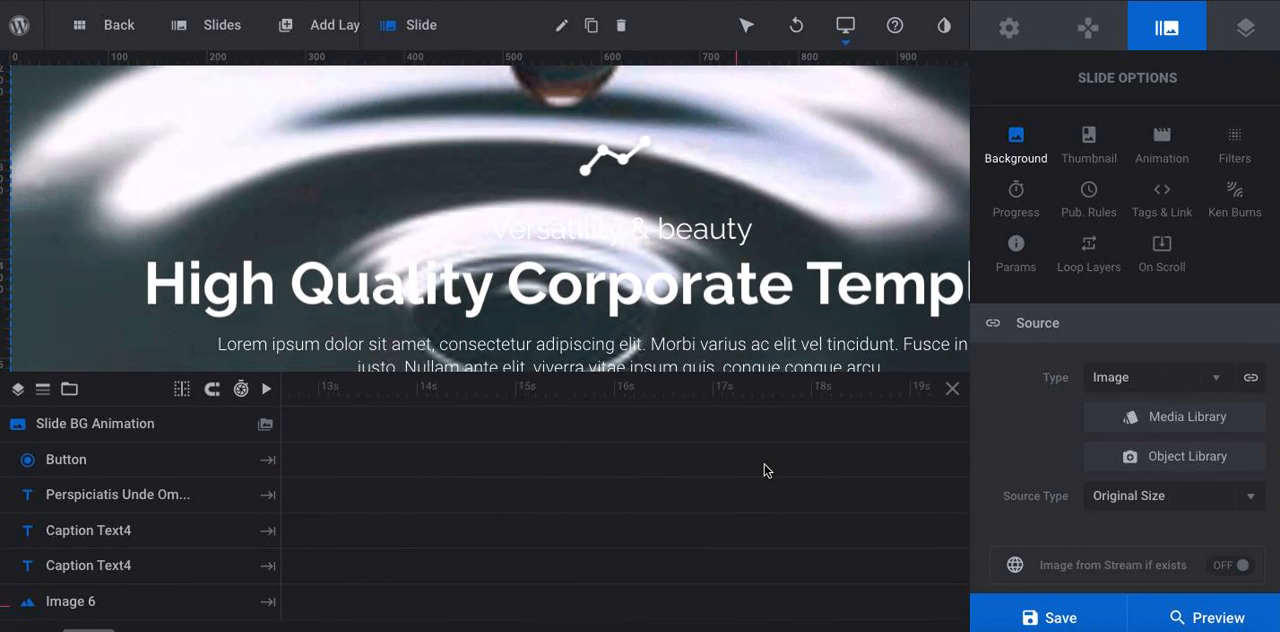
{"action": "scroll", "coordinate": [765, 470], "scroll_direction": "left", "scroll_amount": 10}
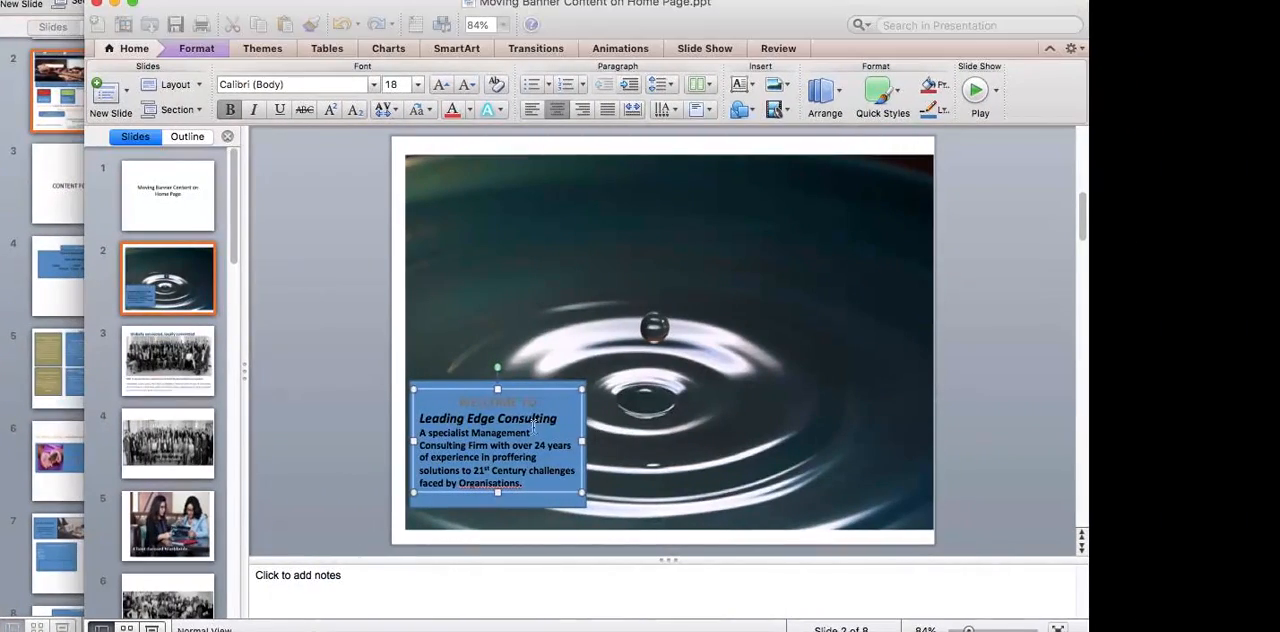
{"action": "left_click", "coordinate": [459, 417]}
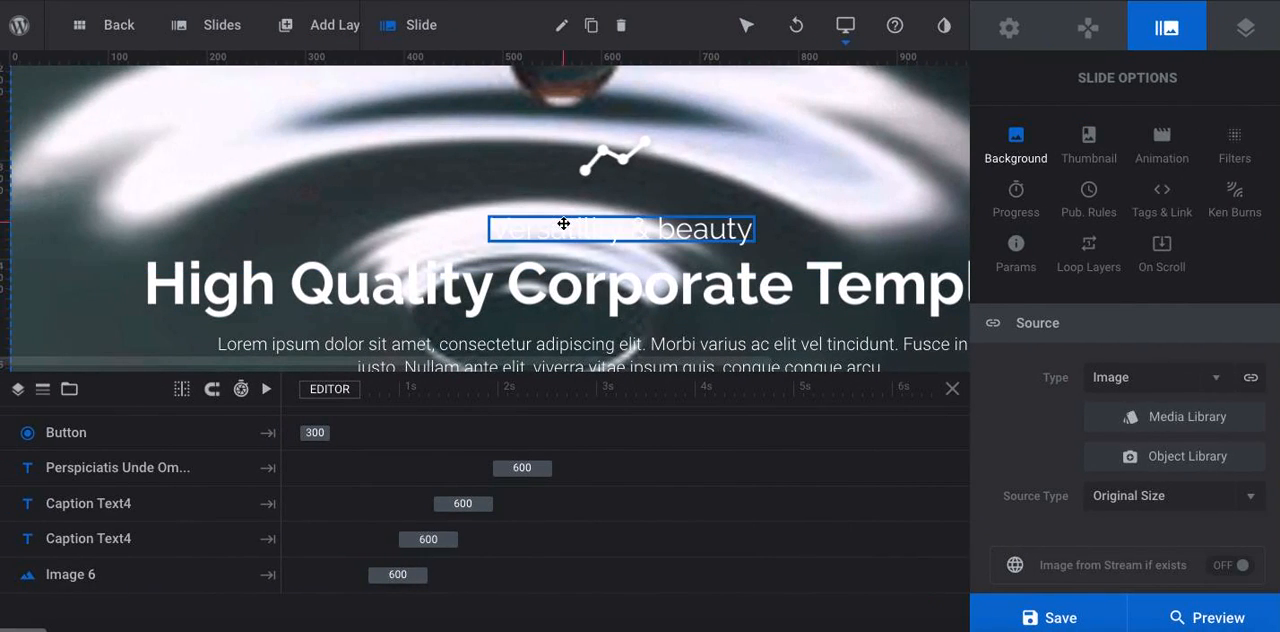
{"action": "left_click", "coordinate": [563, 224]}
{"action": "triple_click", "coordinate": [1055, 422]}
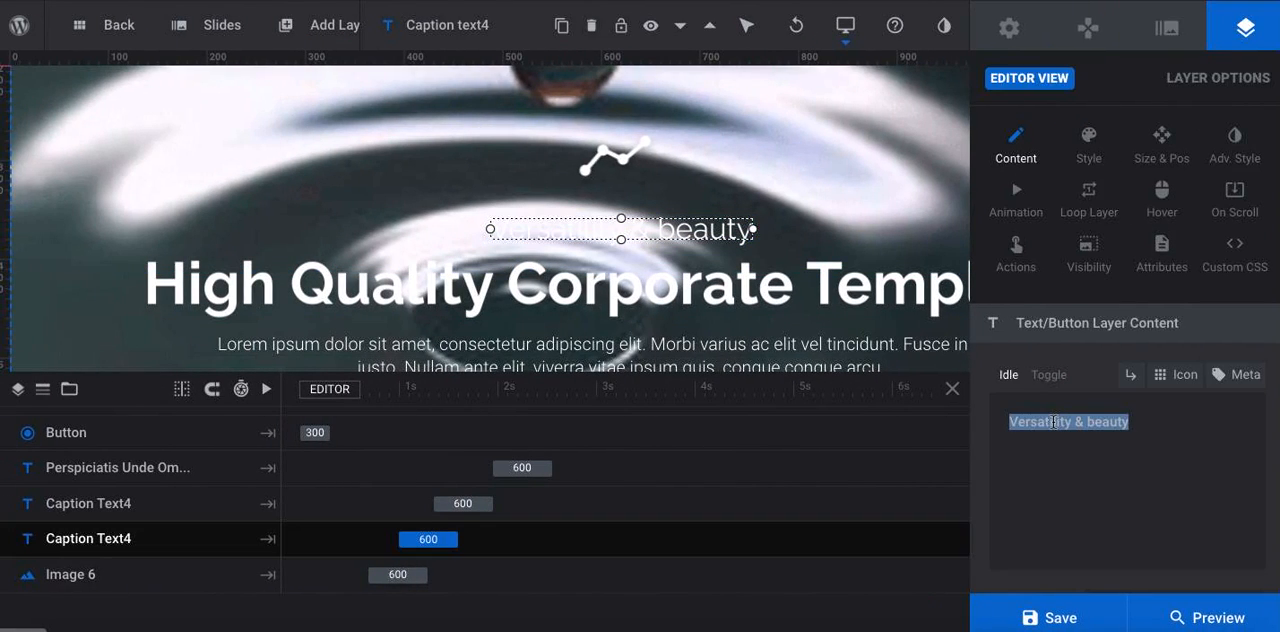
{"action": "type", "text": "Welcome to"}
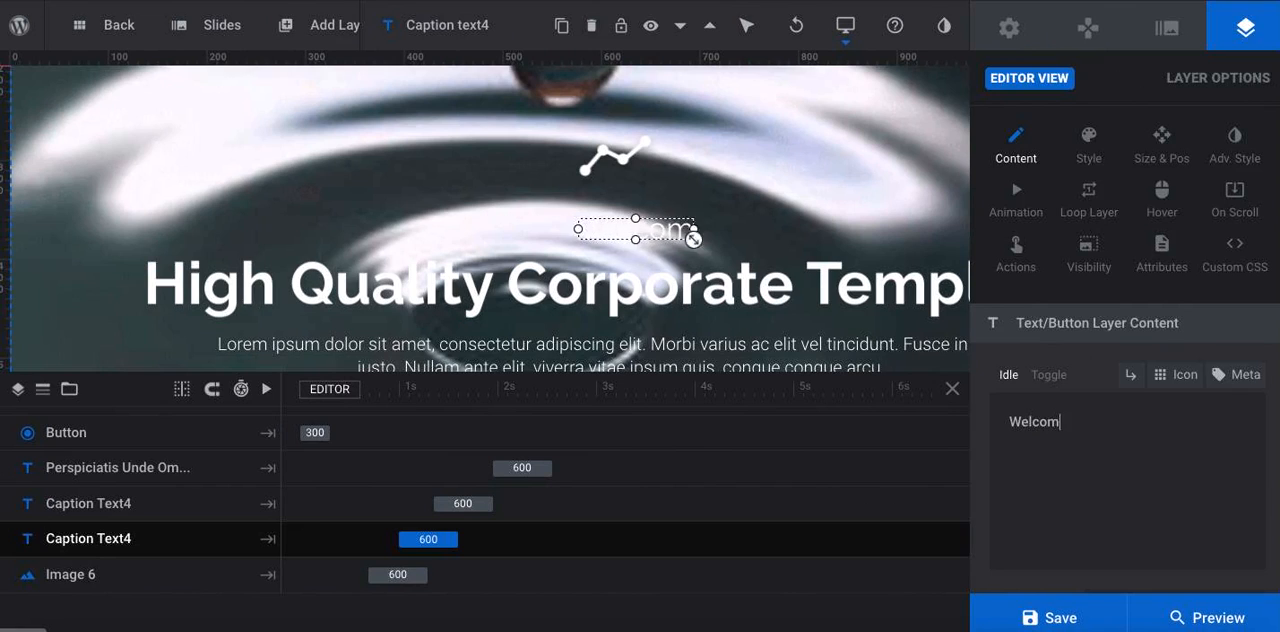
Replace the "High Quality Corporate Template" headline with "Leading Edge COnsulting"
{"action": "left_click", "coordinate": [785, 298]}
{"action": "key", "text": "ctrl+a"}
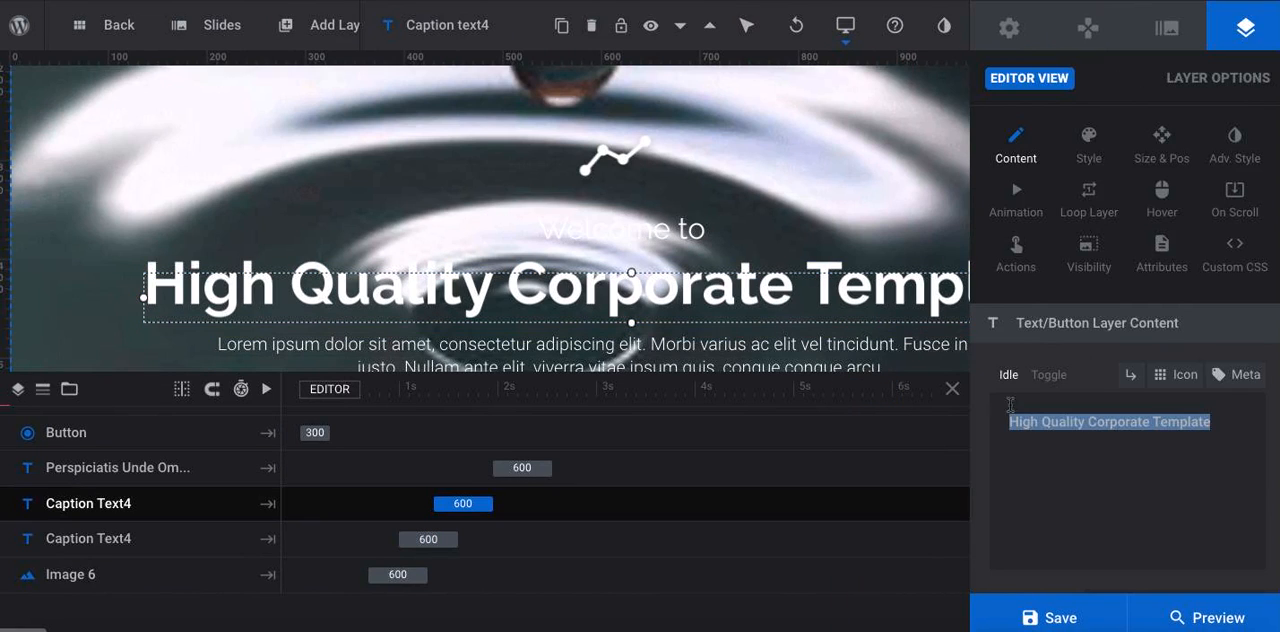
{"action": "type", "text": "Leading "}
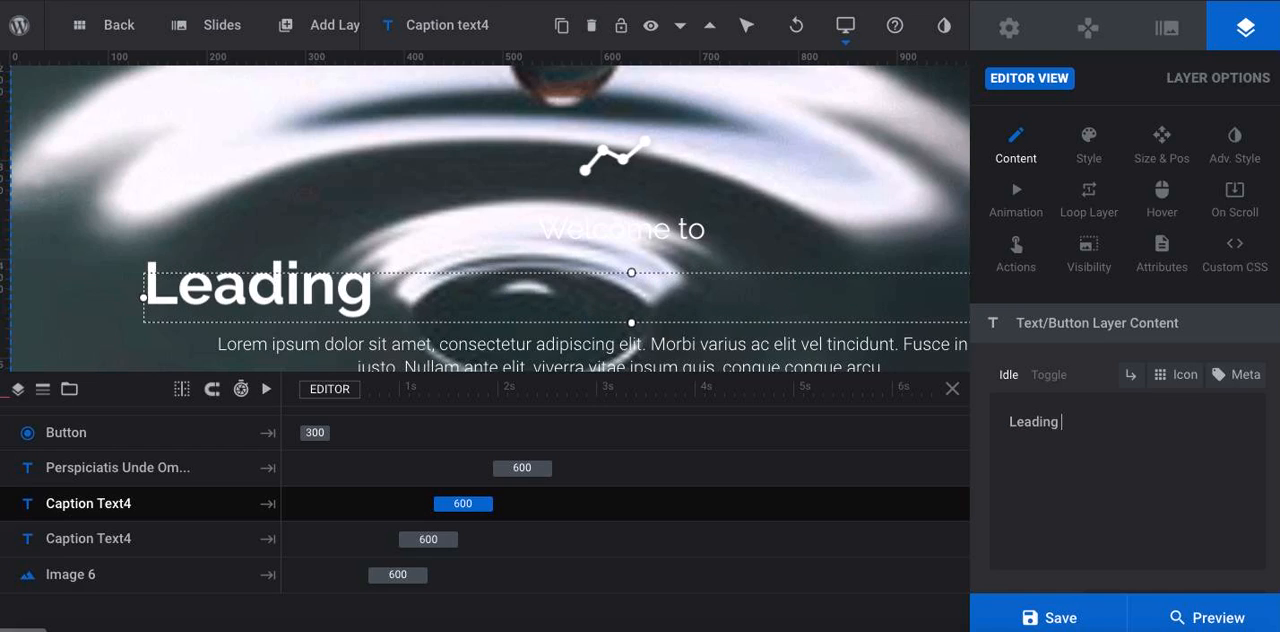
{"action": "type", "text": "Edge COnsulti"}
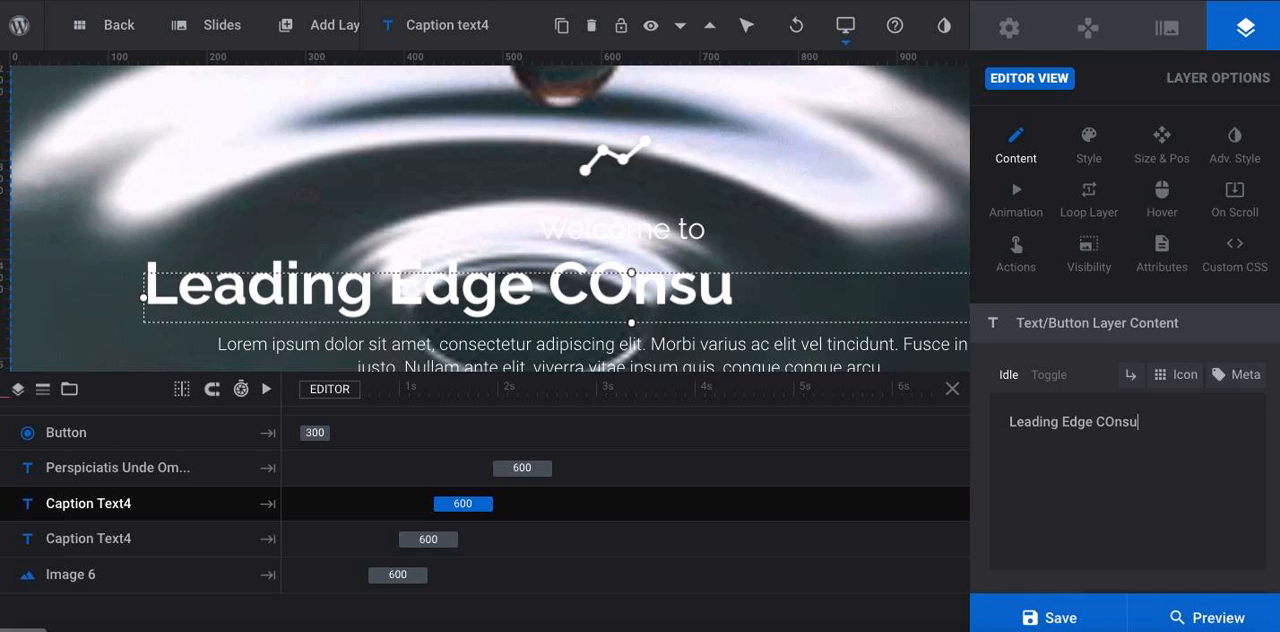
{"action": "type", "text": "ng"}
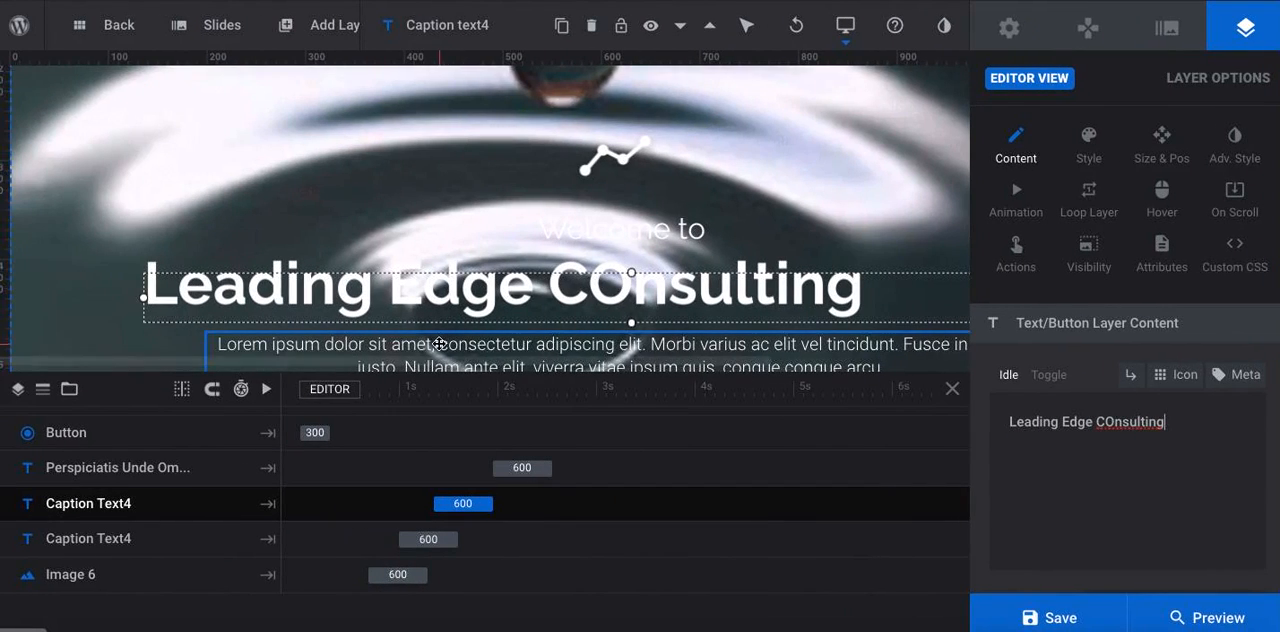
Replace the placeholder paragraph below the headline with "A specialist management consulting firm with over 24 years of consulting"
{"action": "double_click", "coordinate": [448, 269]}
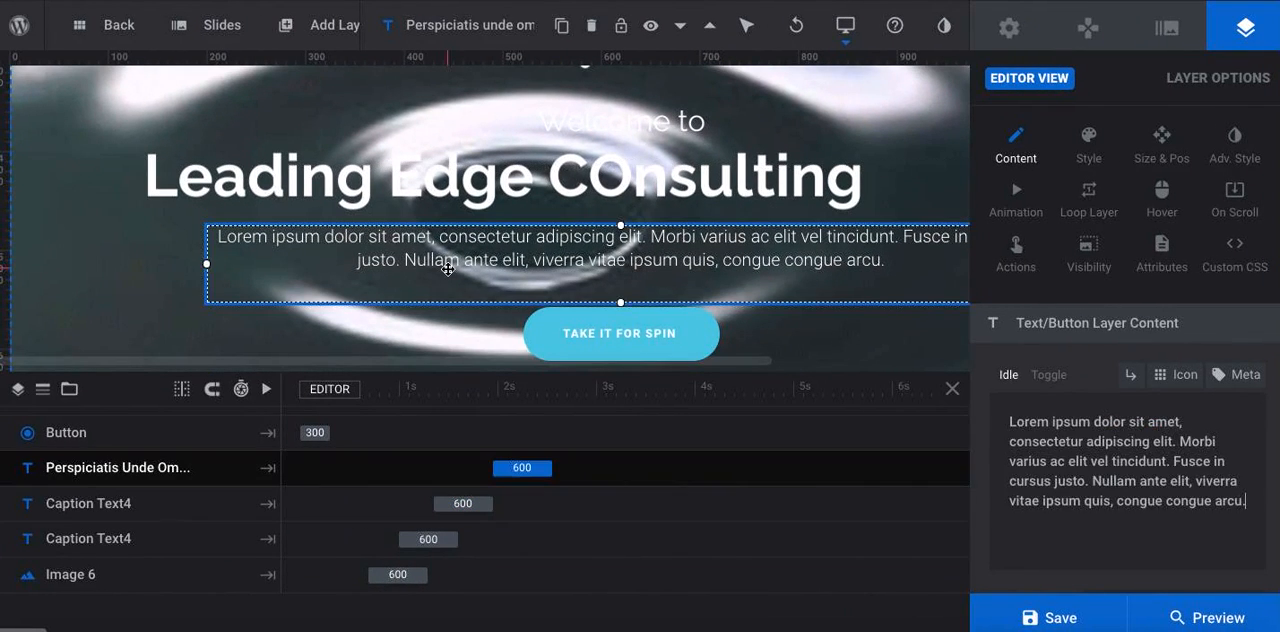
{"action": "type", "text": "A speciali"}
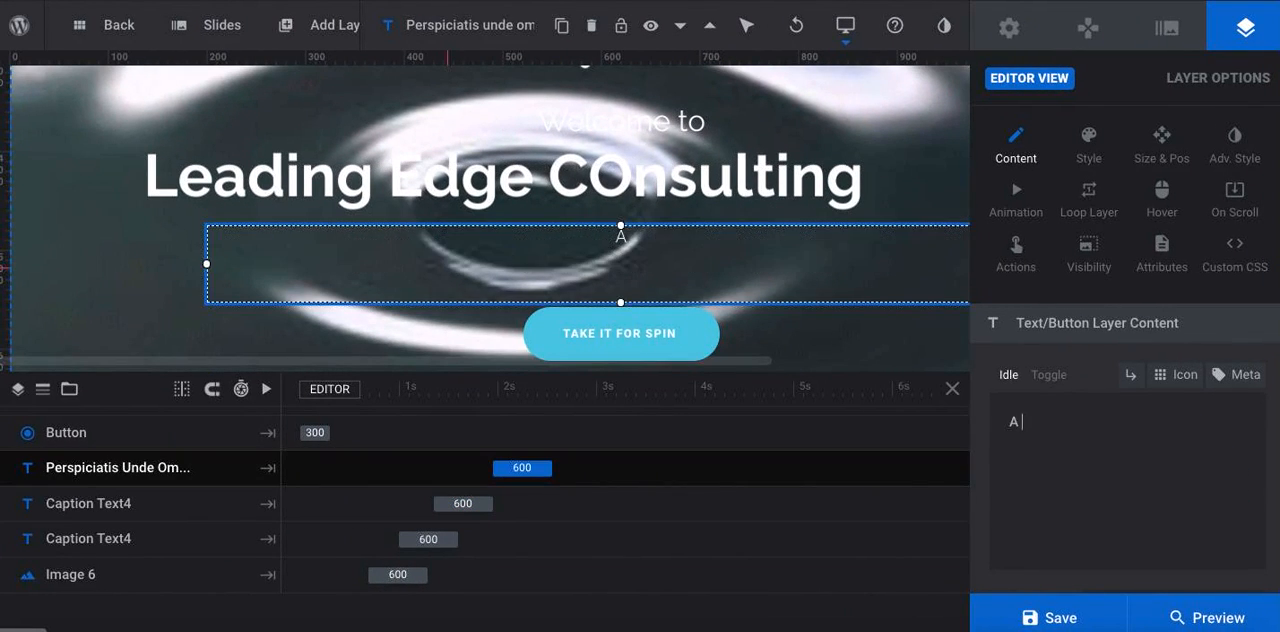
{"action": "type", "text": "st"}
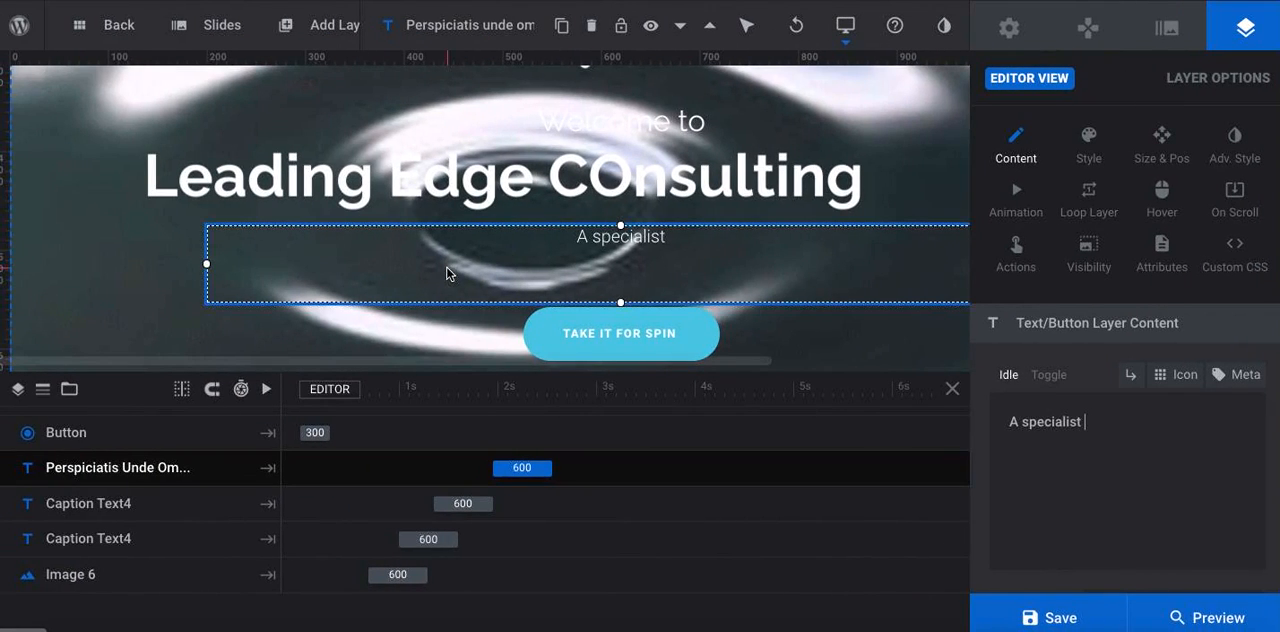
{"action": "type", "text": "management"}
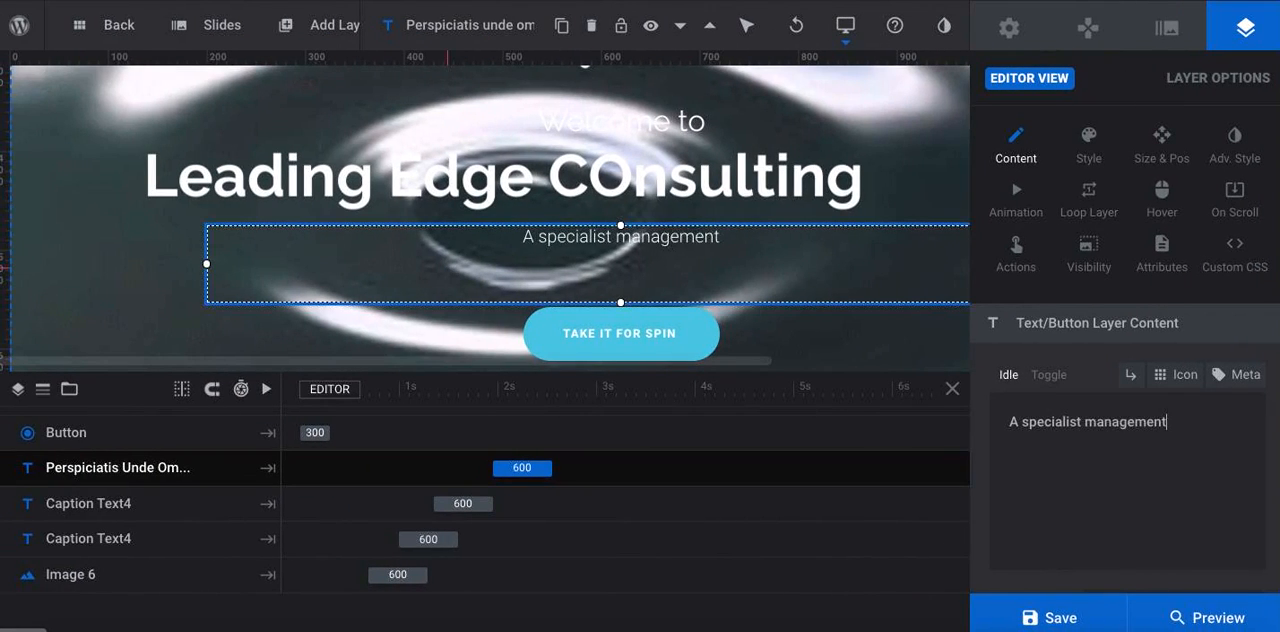
{"action": "type", "text": " consulting fi"}
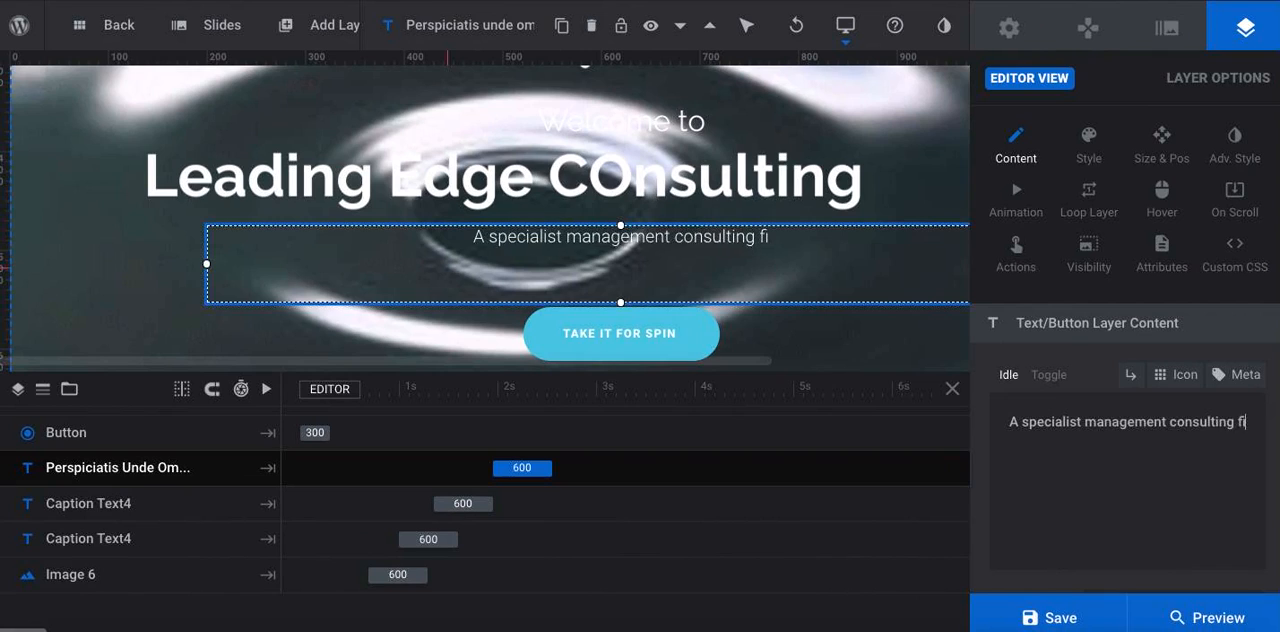
{"action": "type", "text": "rm with o"}
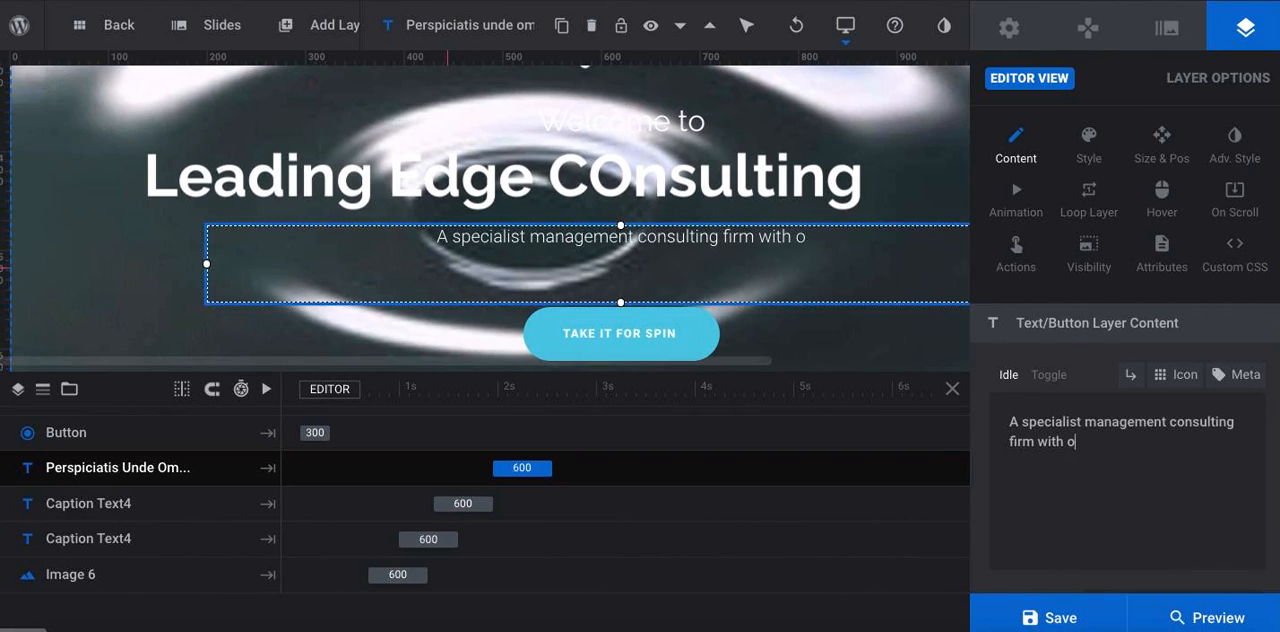
{"action": "type", "text": "ver 24 years"}
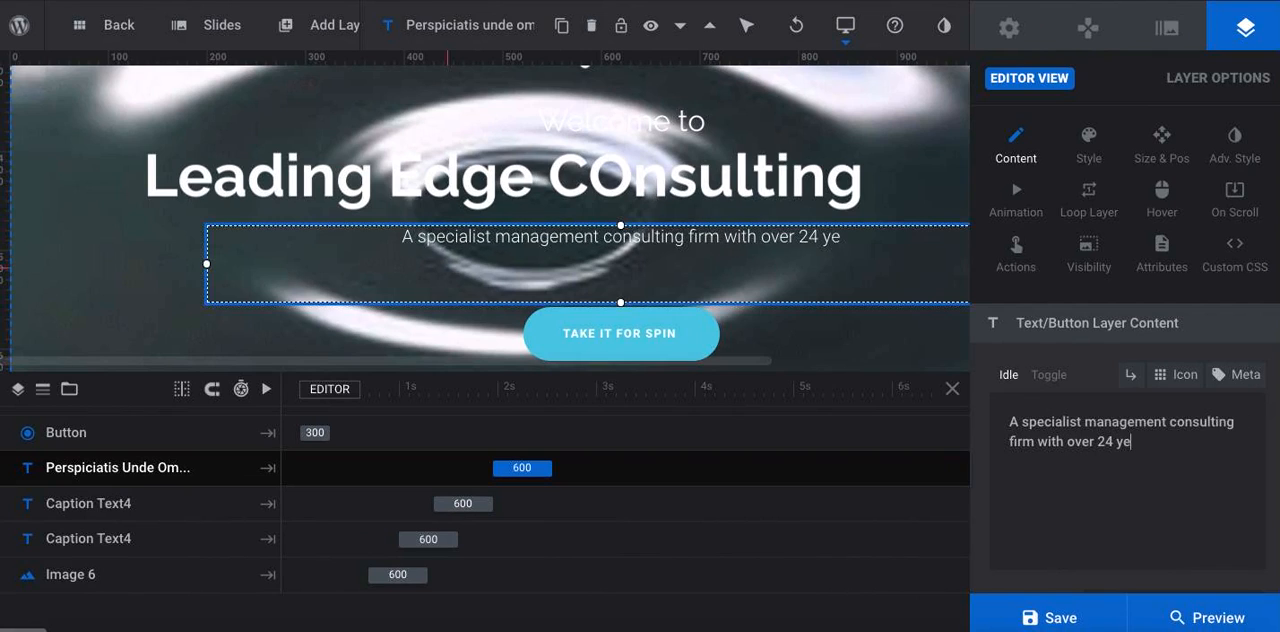
{"action": "type", "text": " of consulting"}
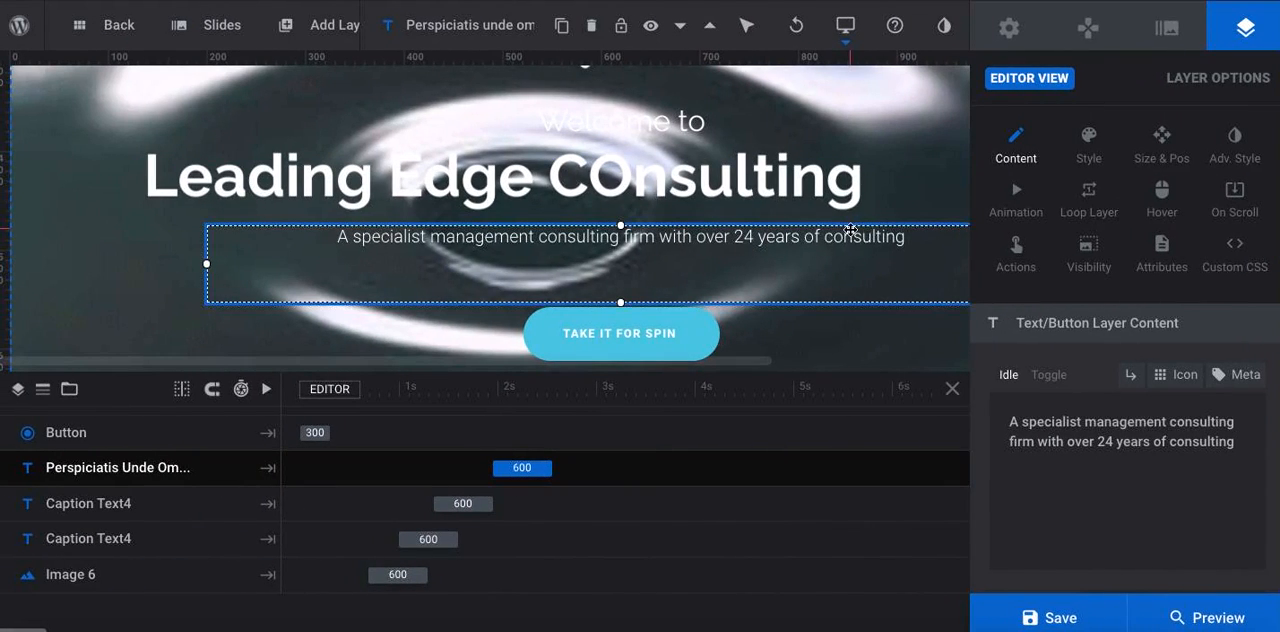
Replace the paragraph's final word "consulting" with "experiencing in proferring solutions to 21st century"
{"action": "type", "text": "\\"}
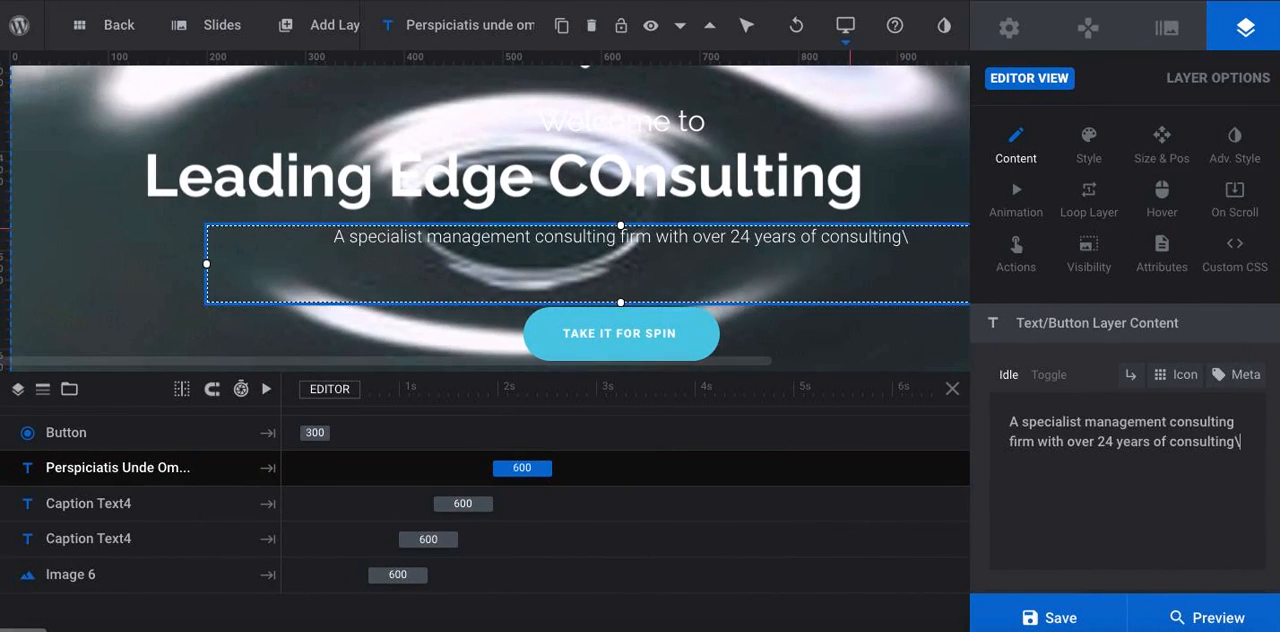
{"action": "type", "text": "\\"}
{"action": "key", "text": "BackSpace"}
{"action": "key", "text": "BackSpace"}
{"action": "key", "text": "BackSpace"}
{"action": "key", "text": "BackSpace"}
{"action": "key", "text": "BackSpace"}
{"action": "key", "text": "BackSpace"}
{"action": "key", "text": "BackSpace"}
{"action": "key", "text": "BackSpace"}
{"action": "key", "text": "BackSpace"}
{"action": "key", "text": "BackSpace"}
{"action": "key", "text": "BackSpace"}
{"action": "key", "text": "BackSpace"}
{"action": "type", "text": "experienc"}
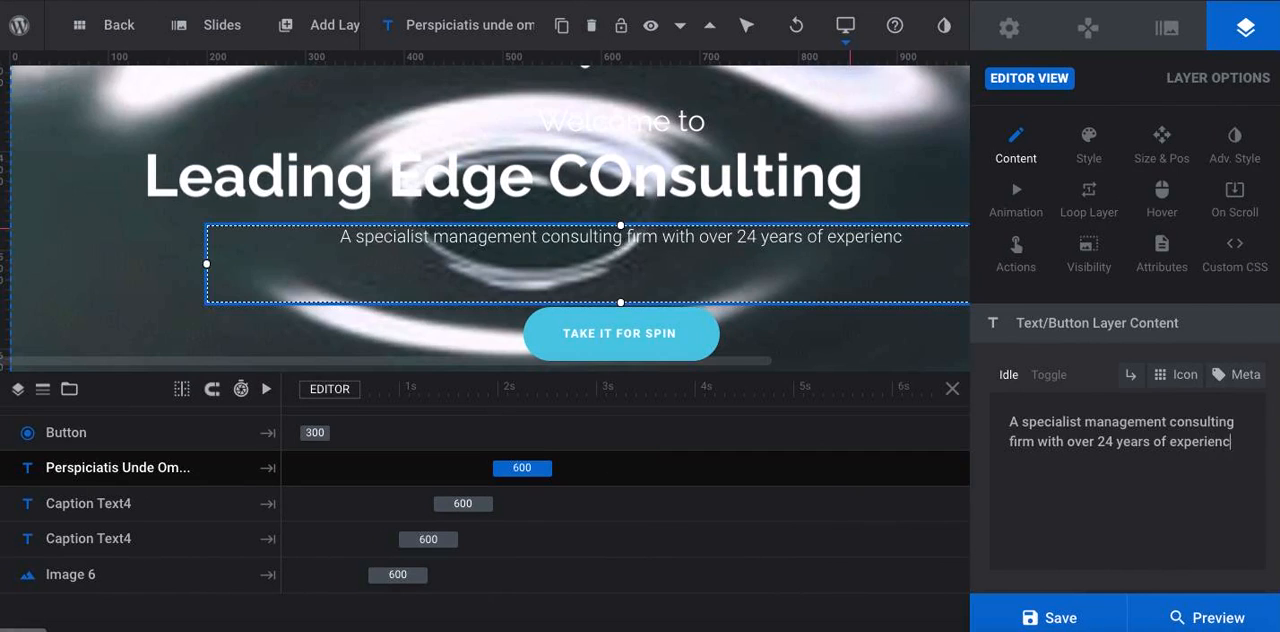
{"action": "type", "text": "ing in proferring solutions to 21st century"}
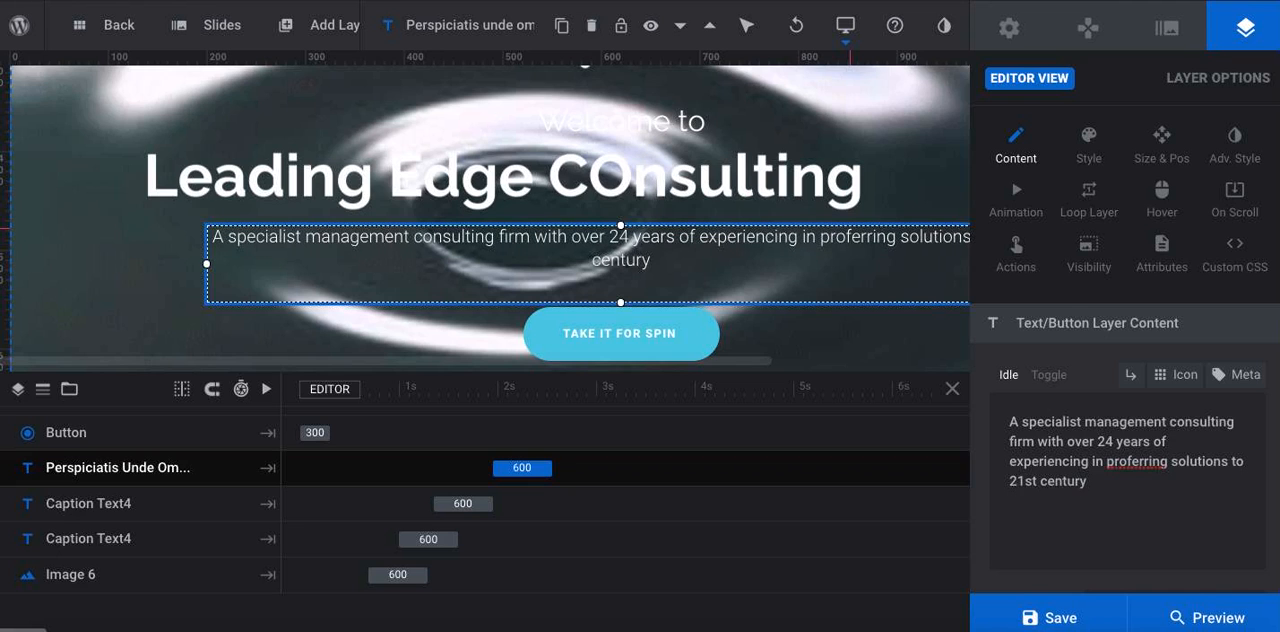
Check the wording against the presentation, capitalize "Century" in the paragraph, and correct "proferring" to the suggested spelling "preferring"
{"action": "key", "text": "ctrl+Right"}
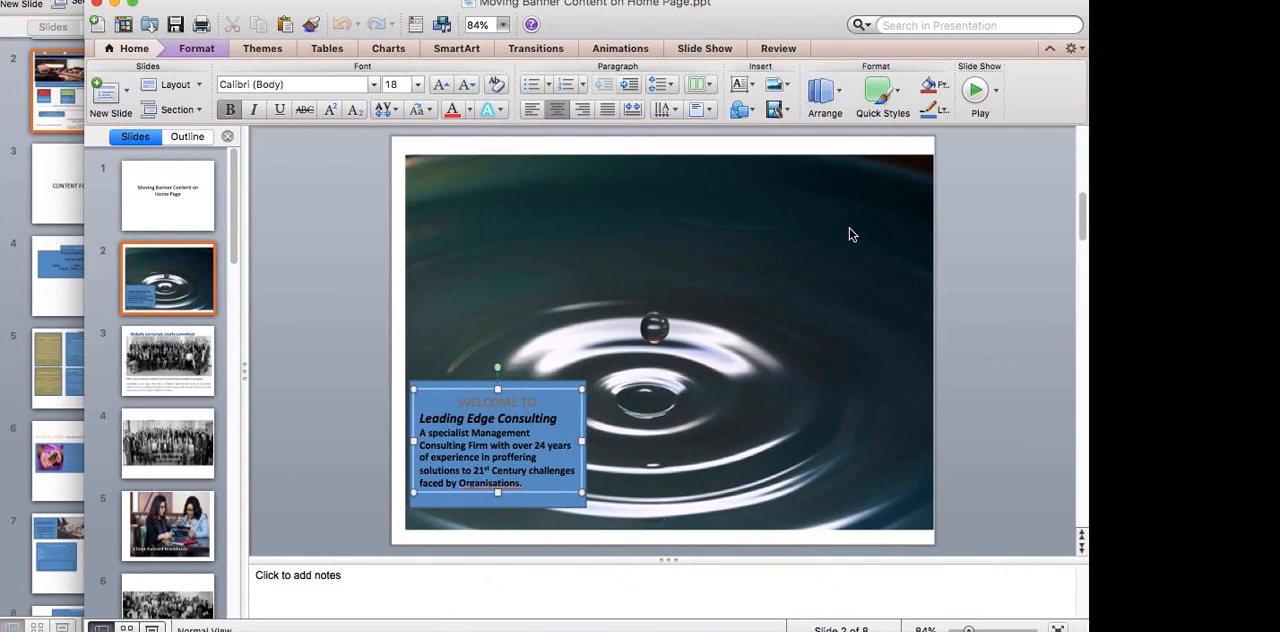
{"action": "key", "text": "ctrl+Left"}
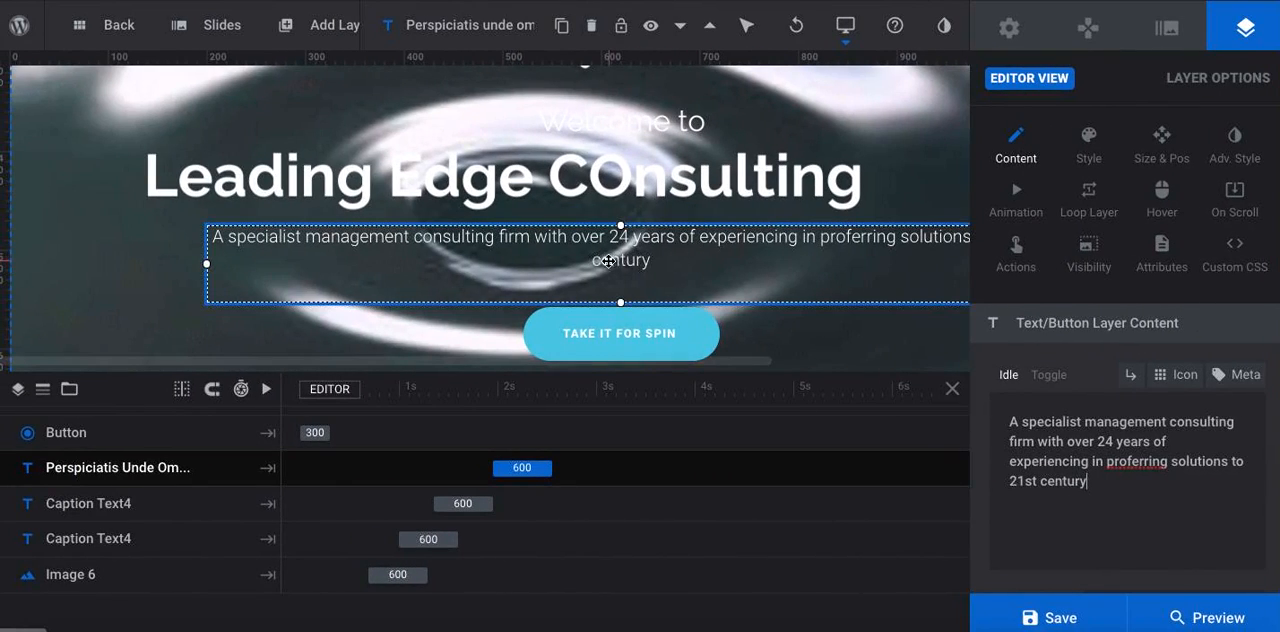
{"action": "left_click", "coordinate": [1092, 546]}
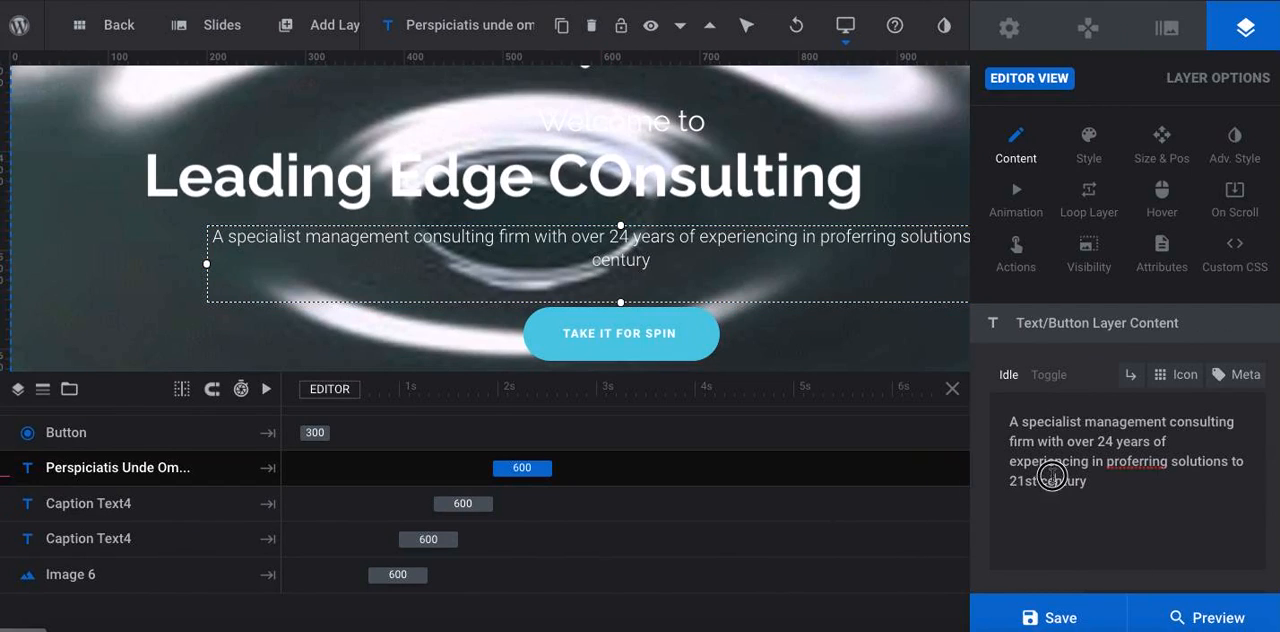
{"action": "key", "text": "BackSpace"}
{"action": "type", "text": "C"}
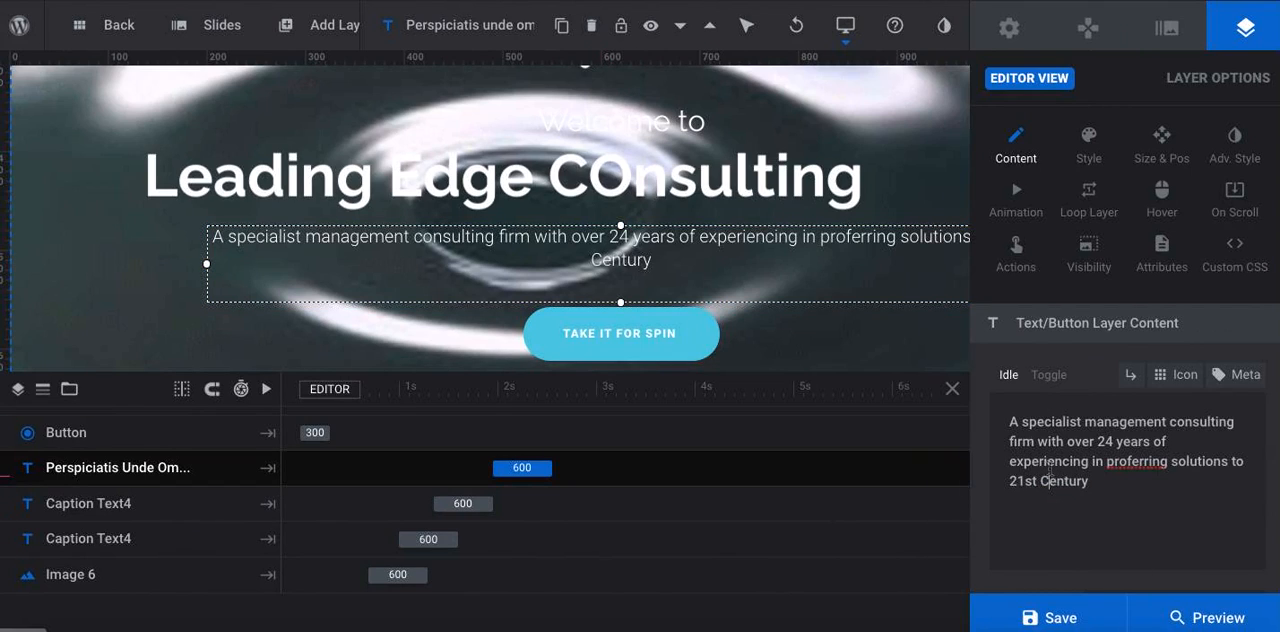
{"action": "left_click", "coordinate": [1109, 479]}
{"action": "right_click", "coordinate": [1136, 457]}
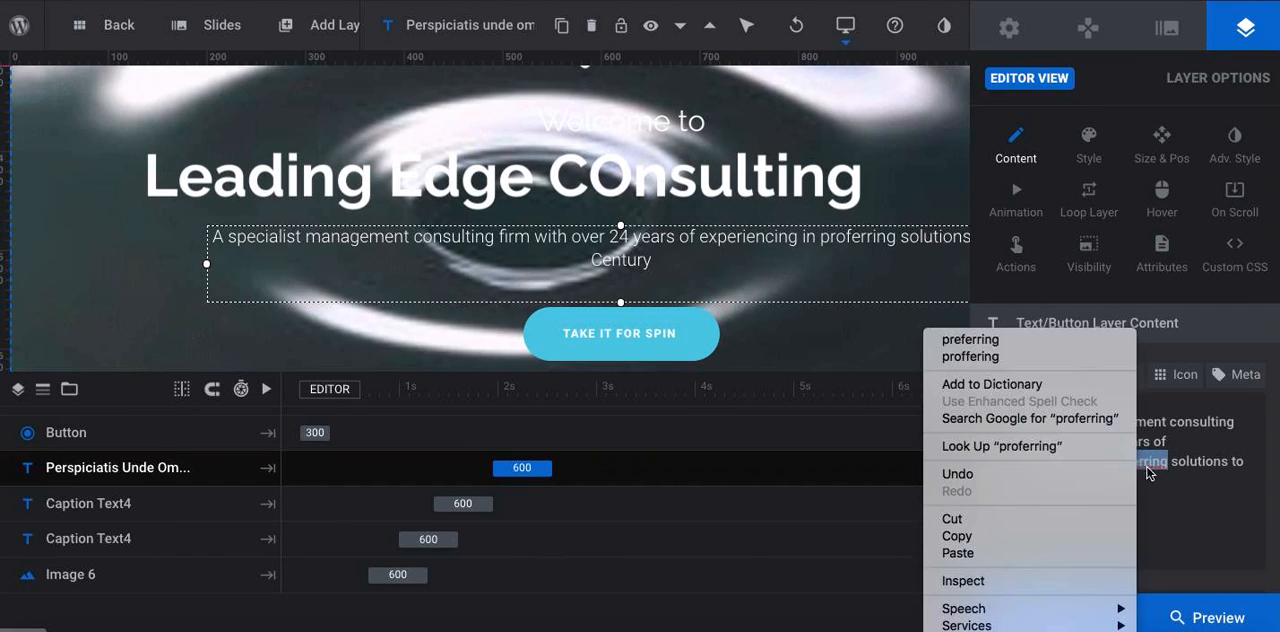
{"action": "left_click", "coordinate": [1052, 338]}
Consult the presentation's blue text box again and complete the paragraph with "challenges faced by Organizations."
{"action": "key", "text": "ctrl+Right"}
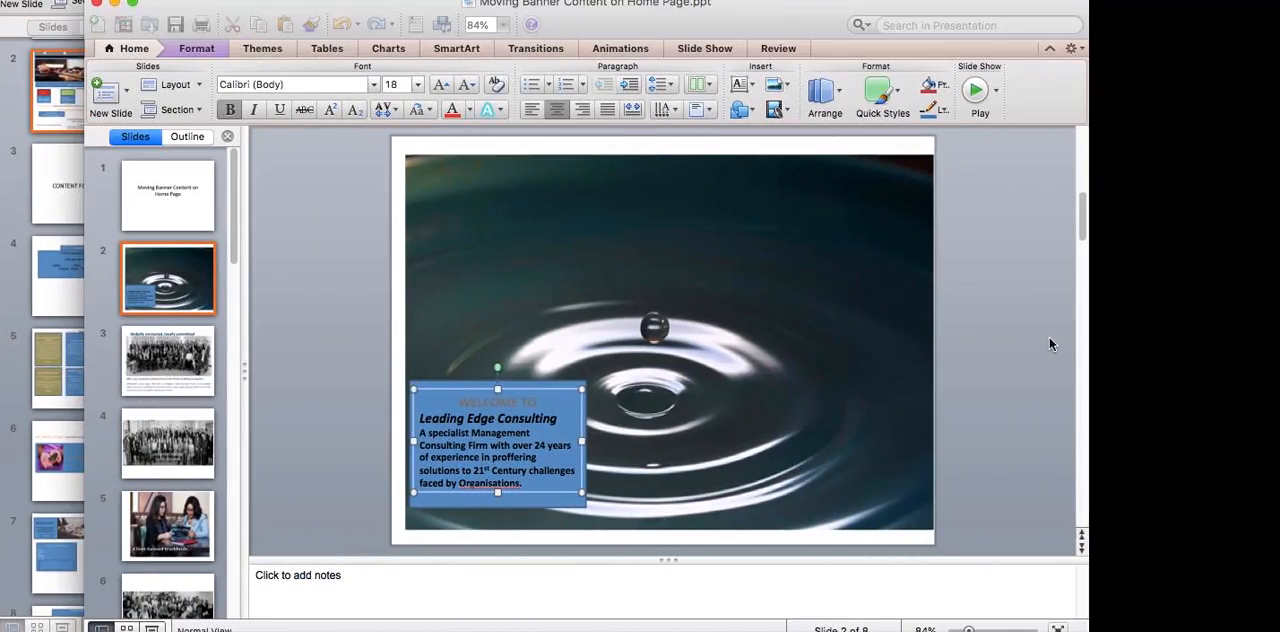
{"action": "key", "text": "ctrl+Left"}
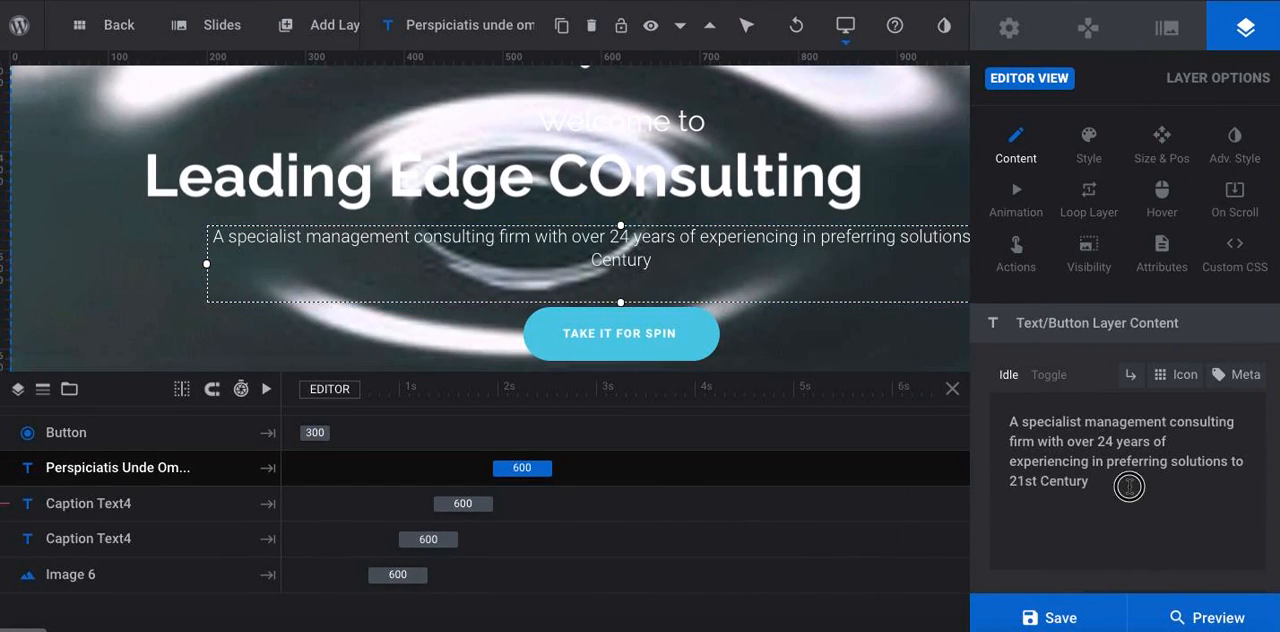
{"action": "type", "text": "challenges faced by"}
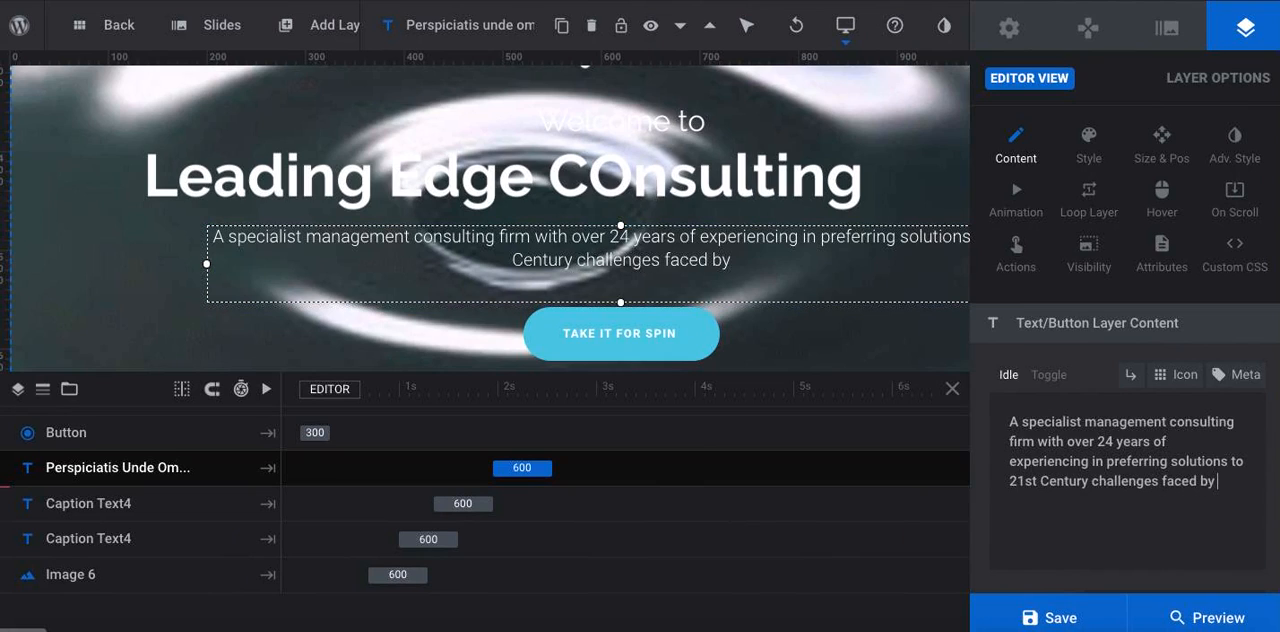
{"action": "type", "text": " Organi"}
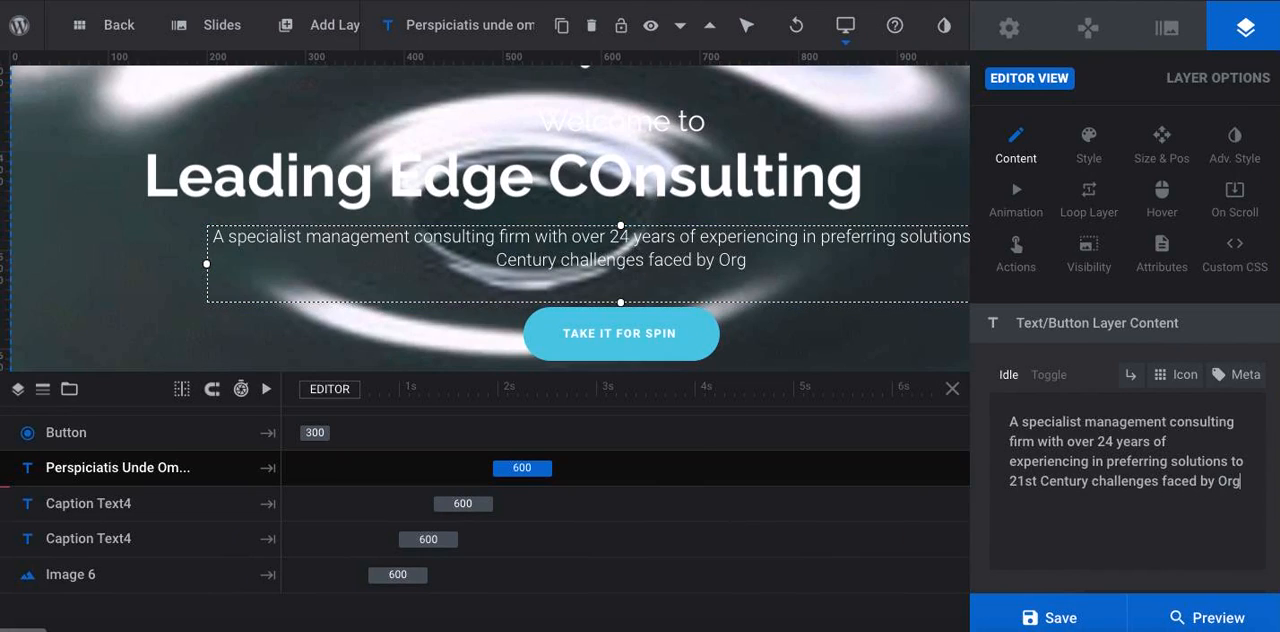
{"action": "key", "text": "BackSpace"}
{"action": "type", "text": "zani"}
{"action": "key", "text": "BackSpace"}
{"action": "key", "text": "BackSpace"}
{"action": "key", "text": "BackSpace"}
{"action": "key", "text": "BackSpace"}
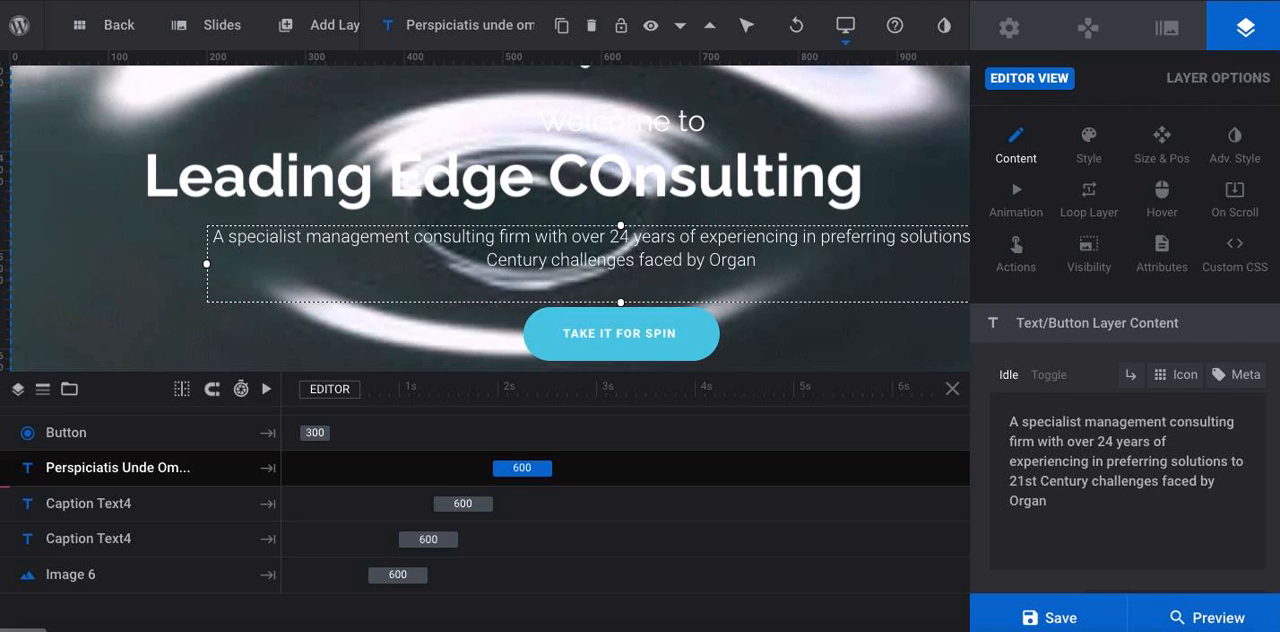
{"action": "type", "text": "izations"}
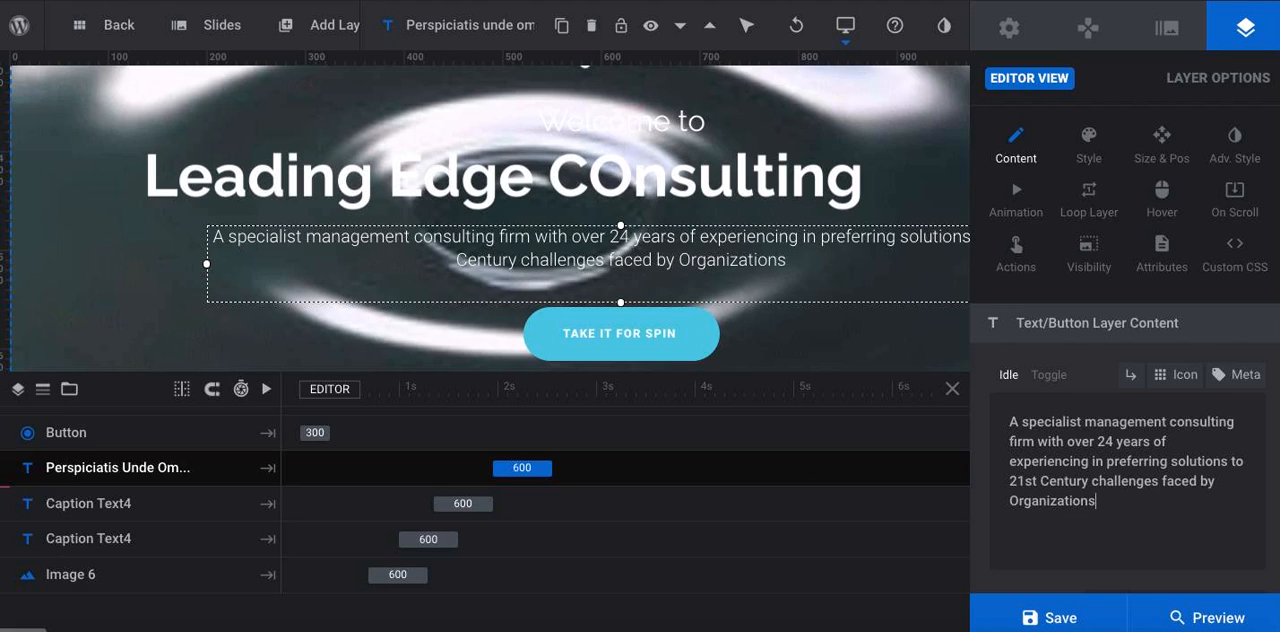
{"action": "type", "text": "."}
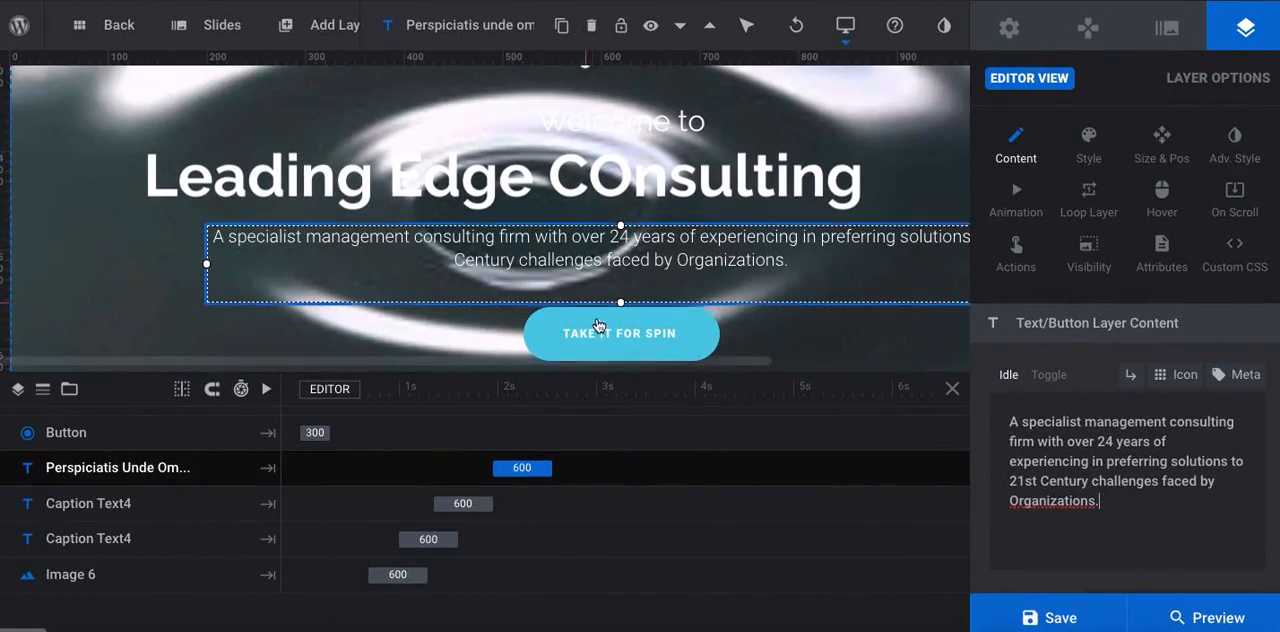
Replace the "TAKE IT FOR SPIN" button label with "GET STARTED NOW", keeping the chevron icon code
{"action": "left_click", "coordinate": [614, 333]}
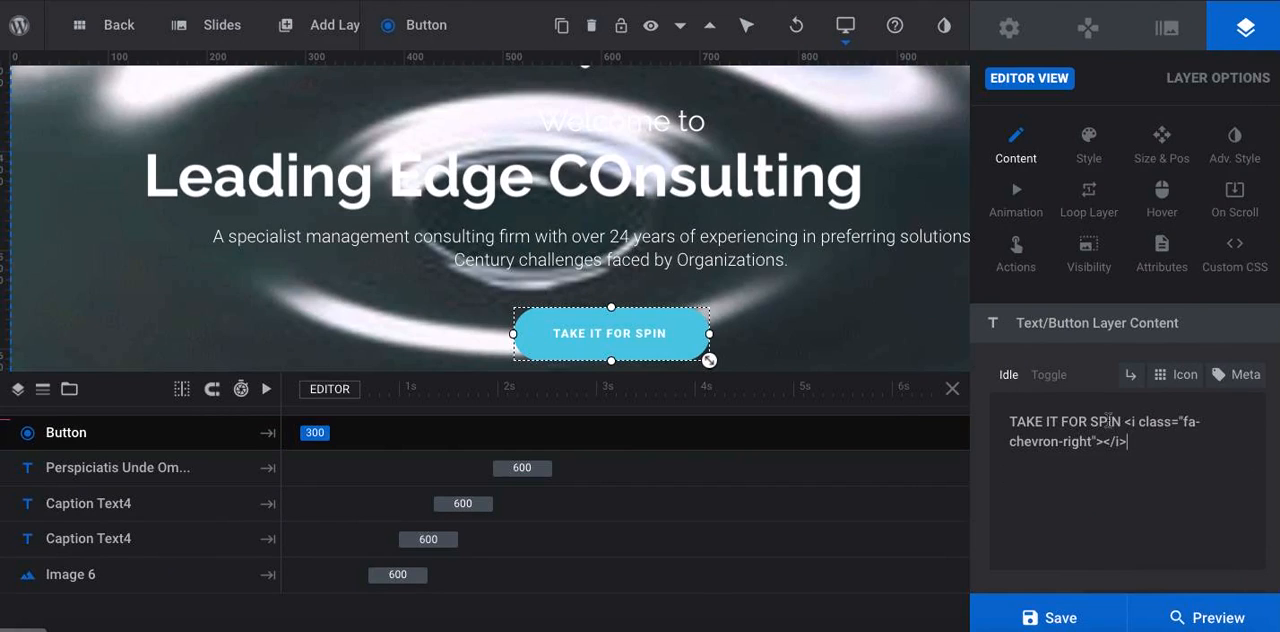
{"action": "left_click_drag", "start_coordinate": [1120, 422], "coordinate": [981, 410]}
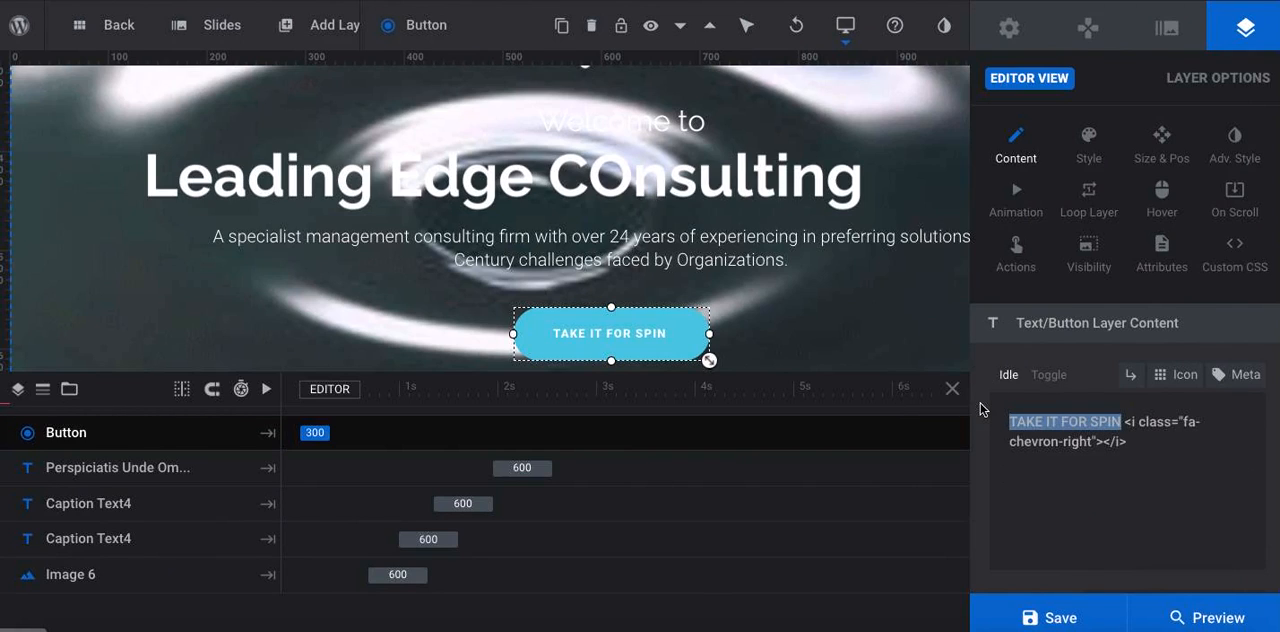
{"action": "type", "text": "Get starte"}
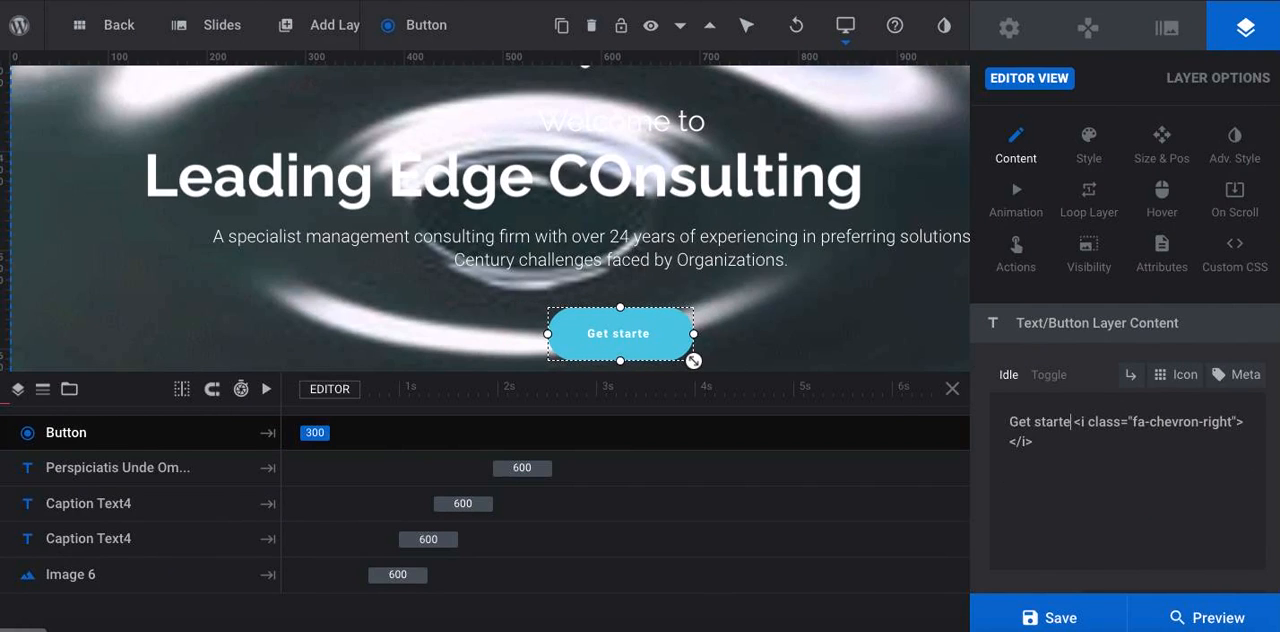
{"action": "key", "text": "BackSpace"}
{"action": "key", "text": "BackSpace"}
{"action": "key", "text": "BackSpace"}
{"action": "key", "text": "BackSpace"}
{"action": "key", "text": "BackSpace"}
{"action": "key", "text": "BackSpace"}
{"action": "key", "text": "BackSpace"}
{"action": "key", "text": "BackSpace"}
{"action": "key", "text": "BackSpace"}
{"action": "key", "text": "BackSpace"}
{"action": "type", "text": "GET STARTED N"}
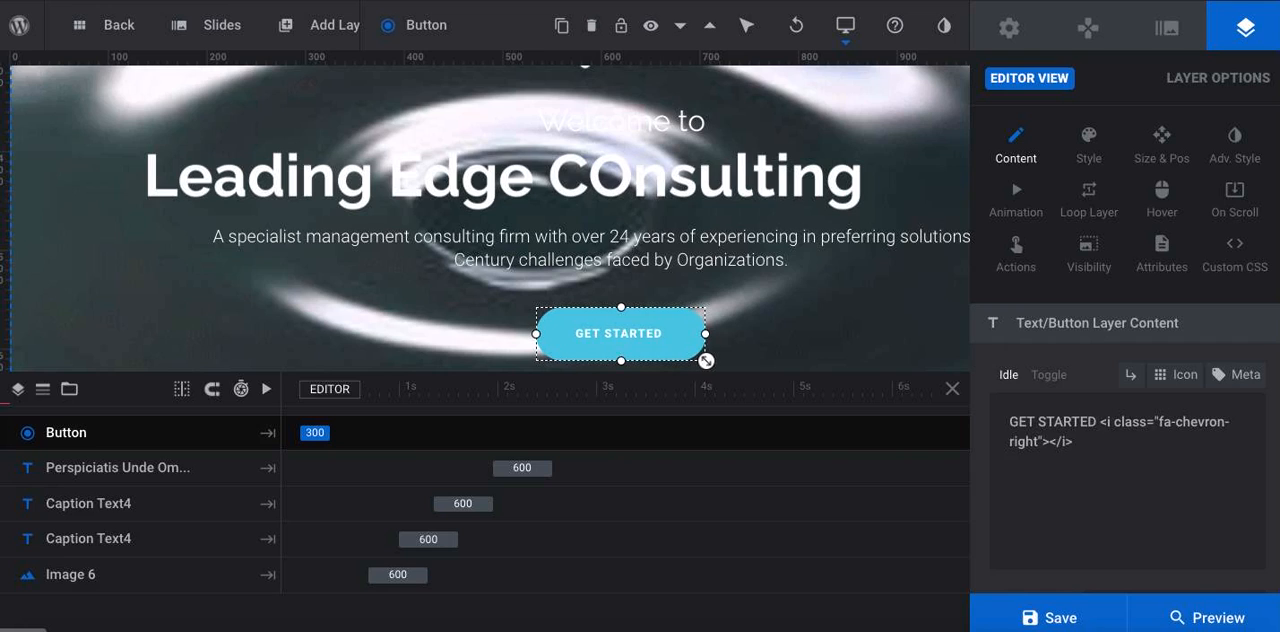
{"action": "type", "text": "OW"}
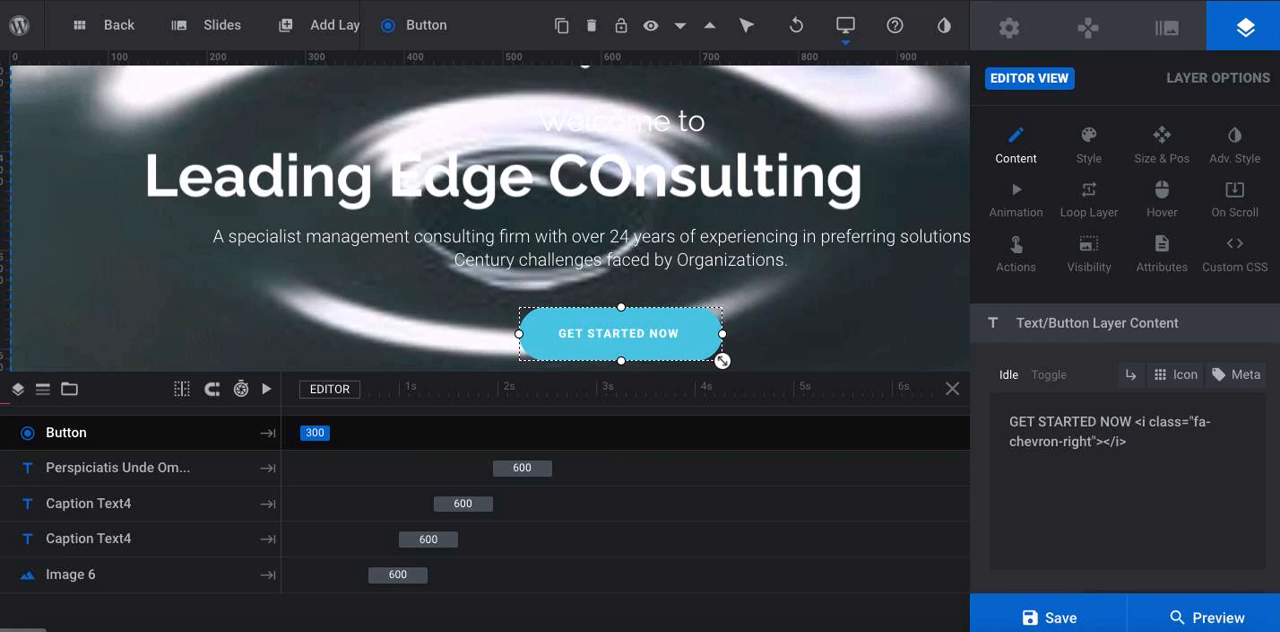
Add a Simple Link action to the button with "#" as its link URL
{"action": "left_click", "coordinate": [1016, 255]}
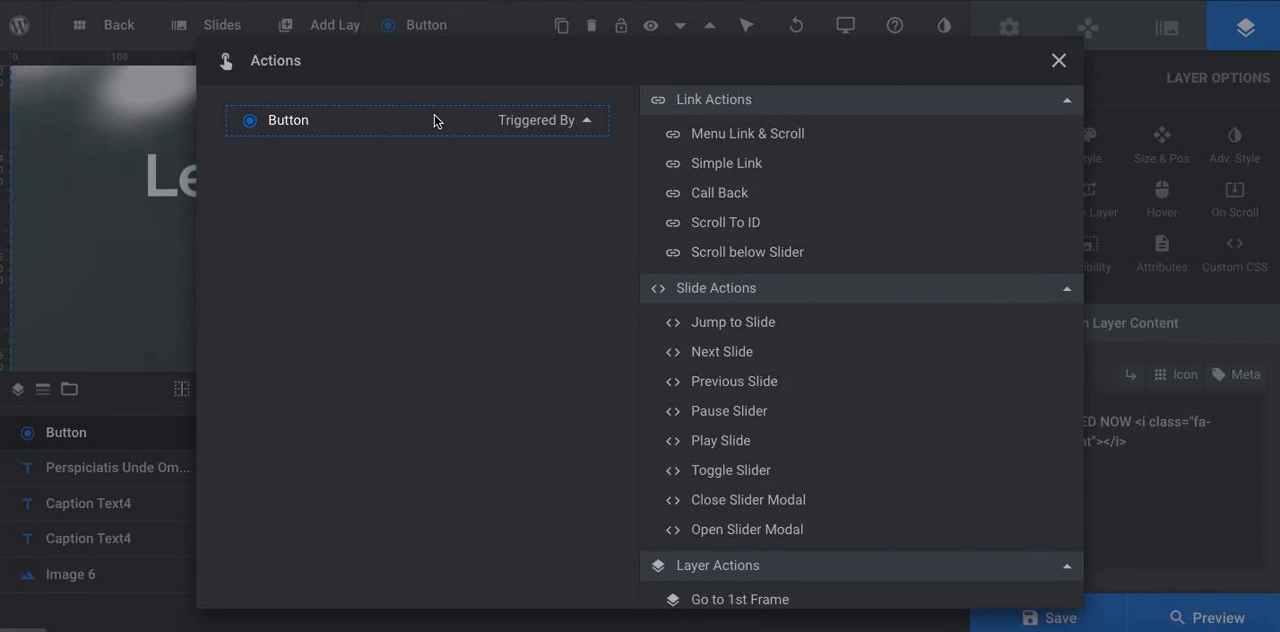
{"action": "left_click", "coordinate": [707, 168]}
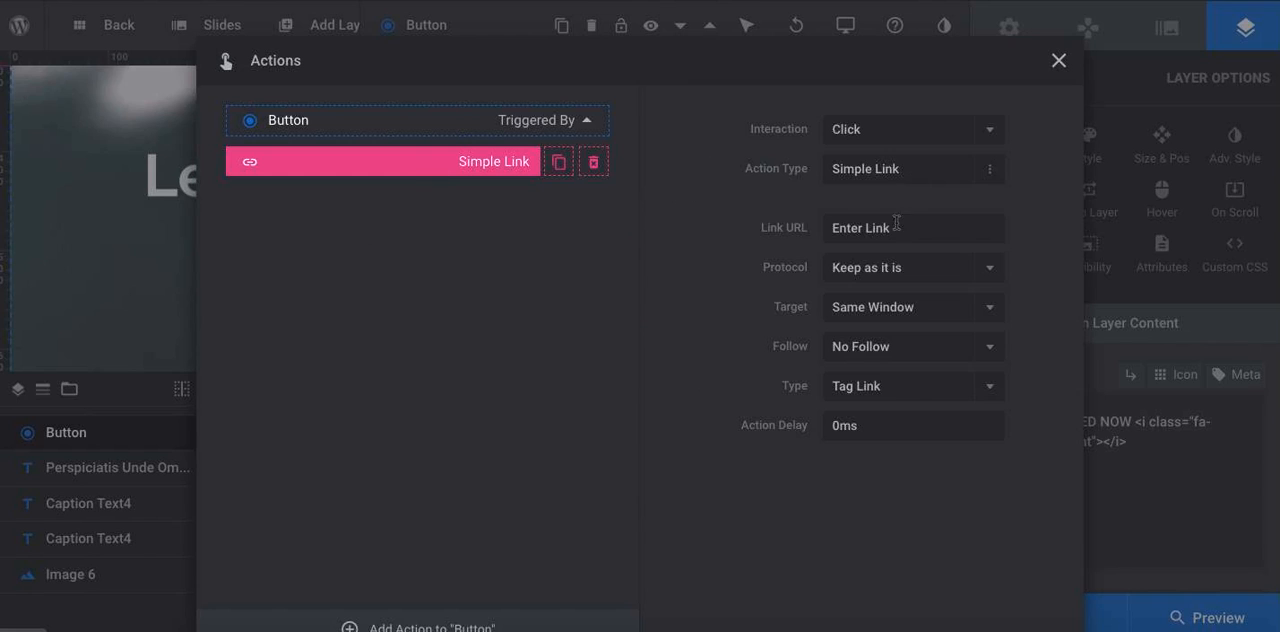
{"action": "left_click", "coordinate": [862, 174]}
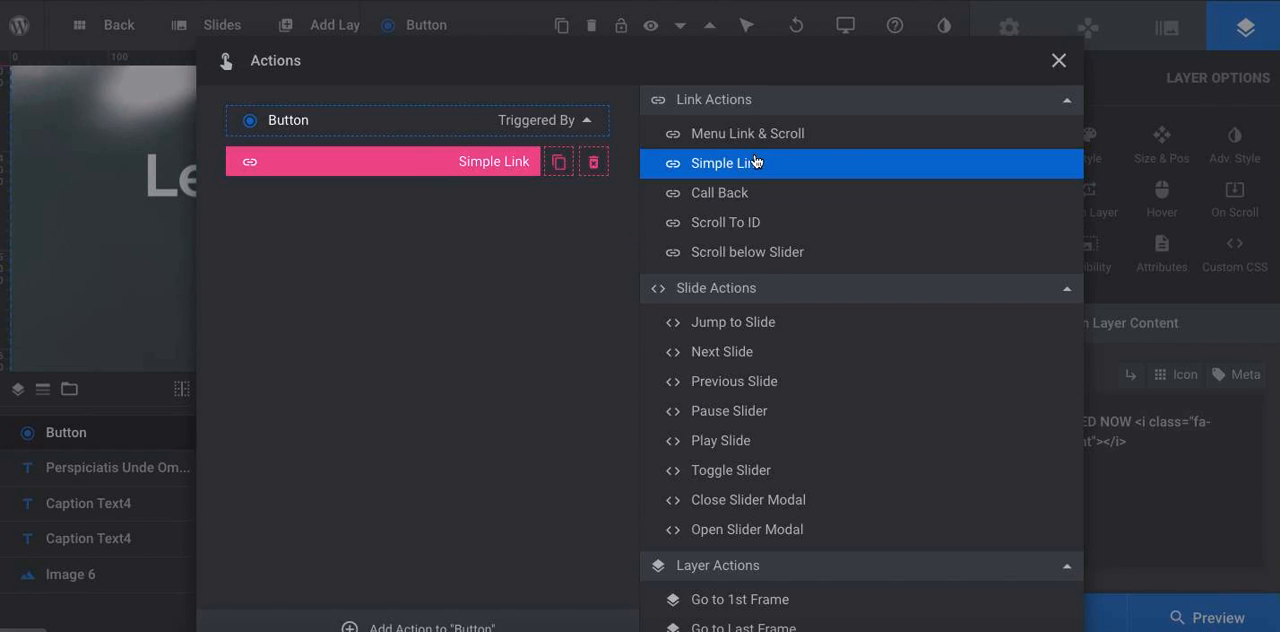
{"action": "left_click", "coordinate": [752, 164]}
{"action": "left_click", "coordinate": [877, 224]}
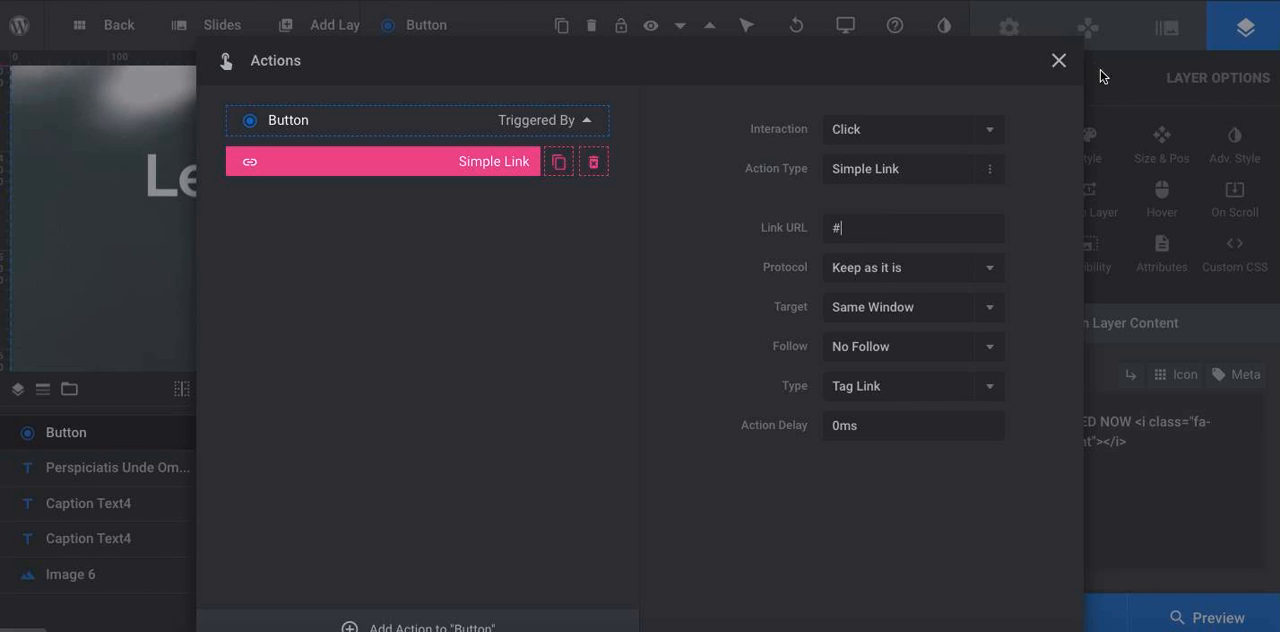
{"action": "left_click", "coordinate": [1059, 60]}
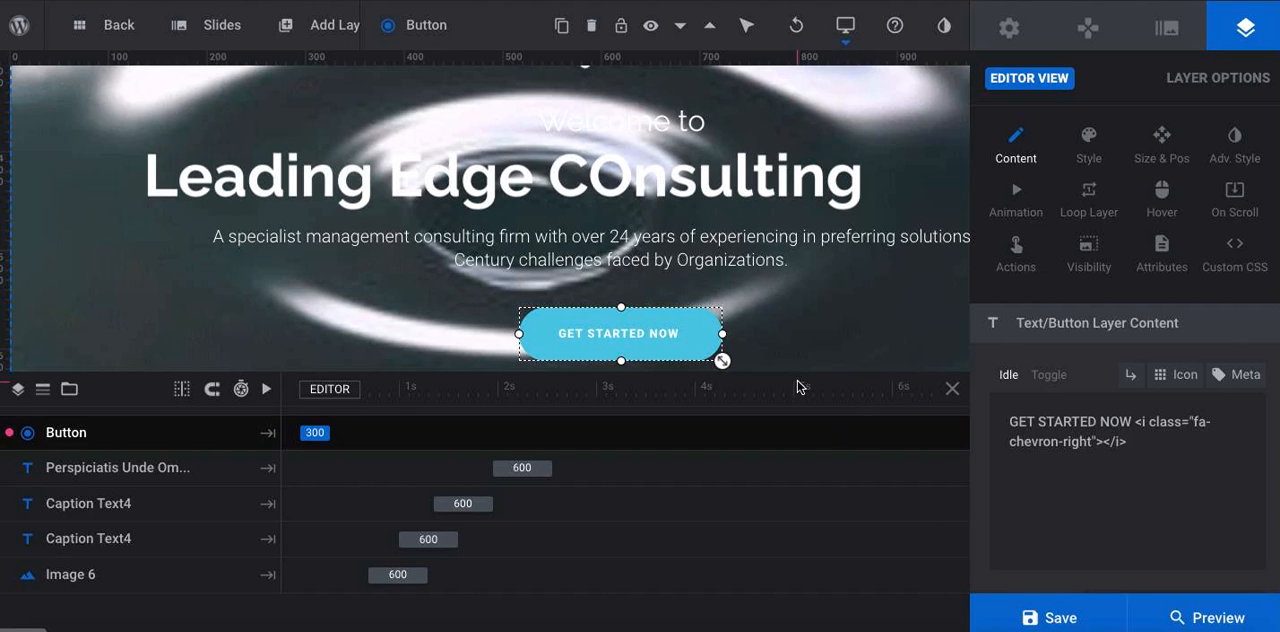
Save the slider and review the updated banner on the live home page
{"action": "left_click", "coordinate": [1040, 617]}
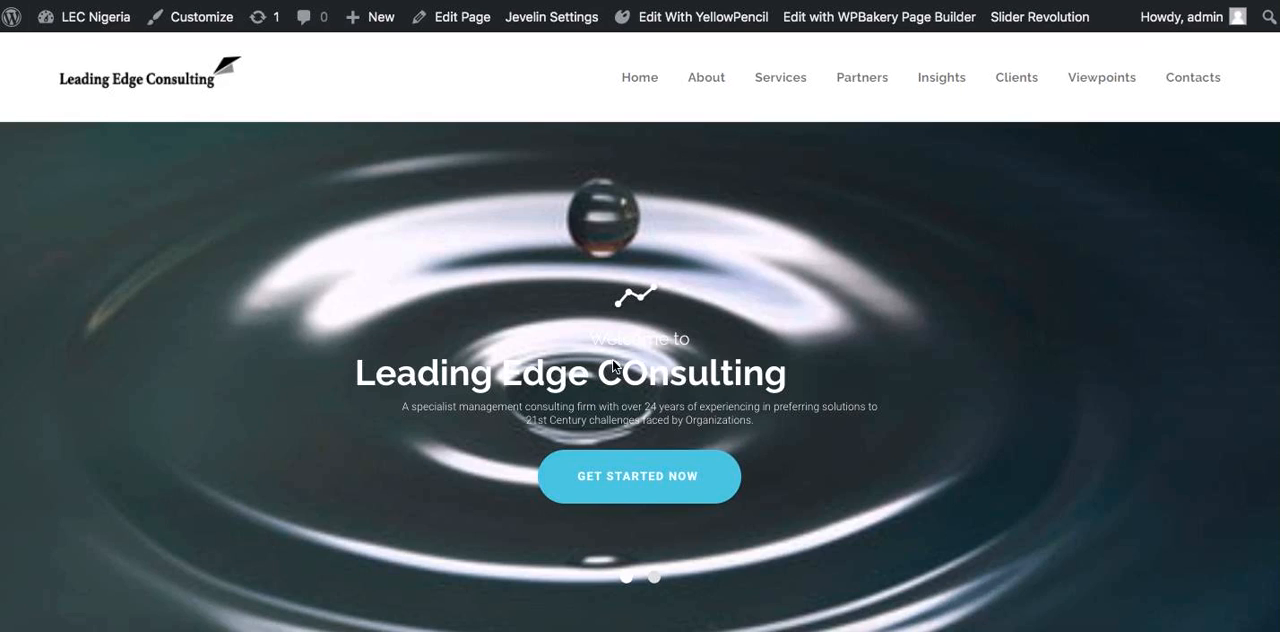
{"action": "scroll", "coordinate": [612, 367], "scroll_direction": "down", "scroll_amount": 2}
{"action": "scroll", "coordinate": [714, 194], "scroll_direction": "up", "scroll_amount": 2}
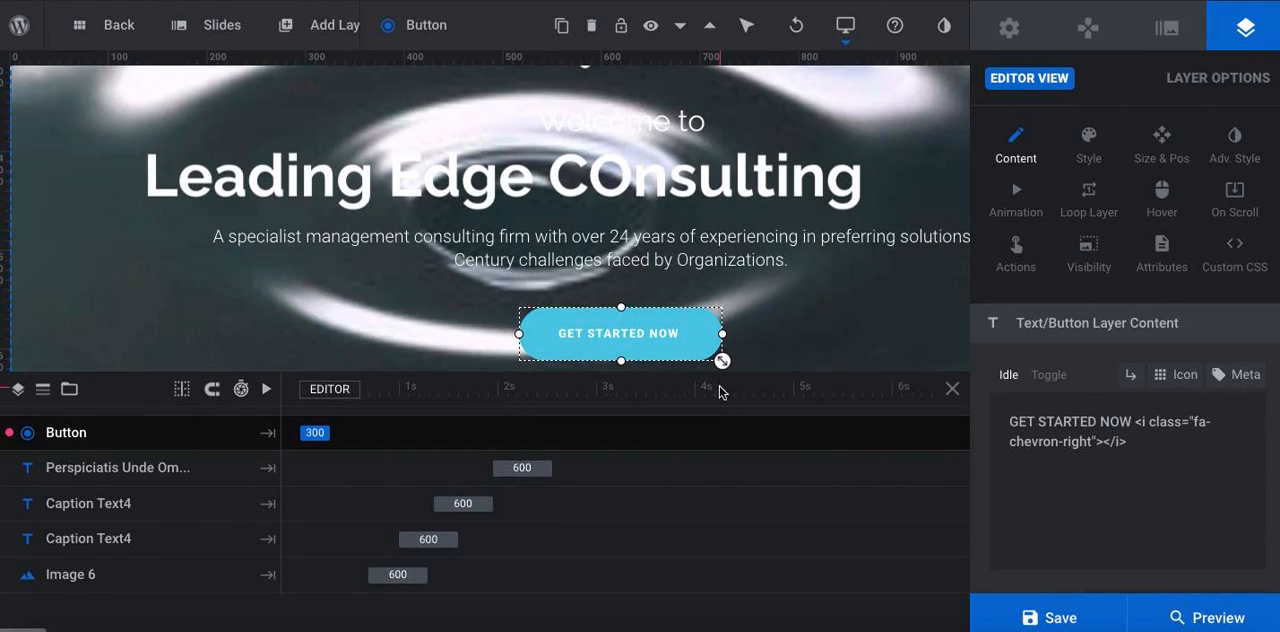
Set the font size of the "Welcome to" caption to 50px
{"action": "left_click", "coordinate": [657, 124]}
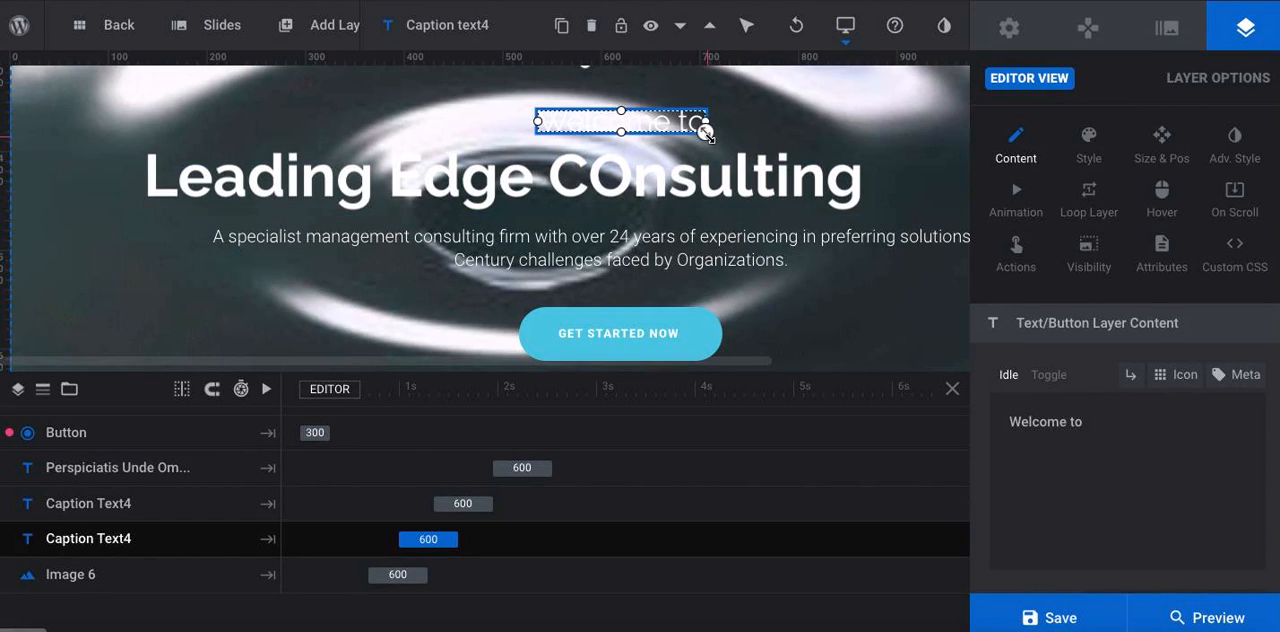
{"action": "triple_click", "coordinate": [1063, 425]}
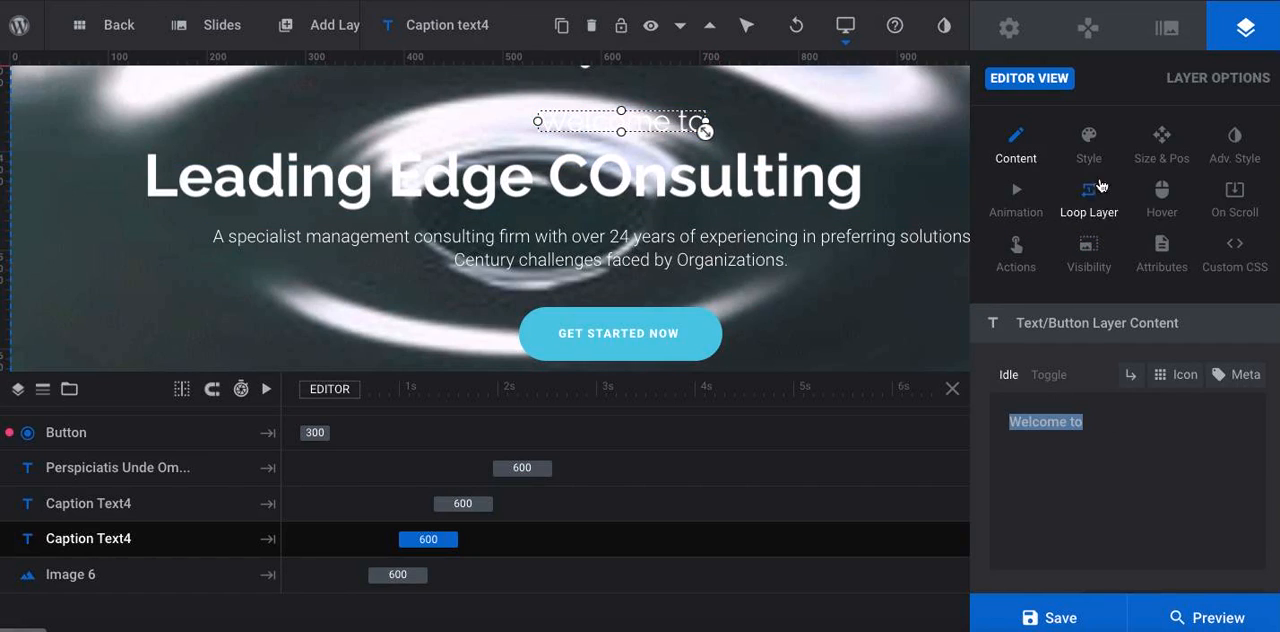
{"action": "left_click", "coordinate": [1088, 148]}
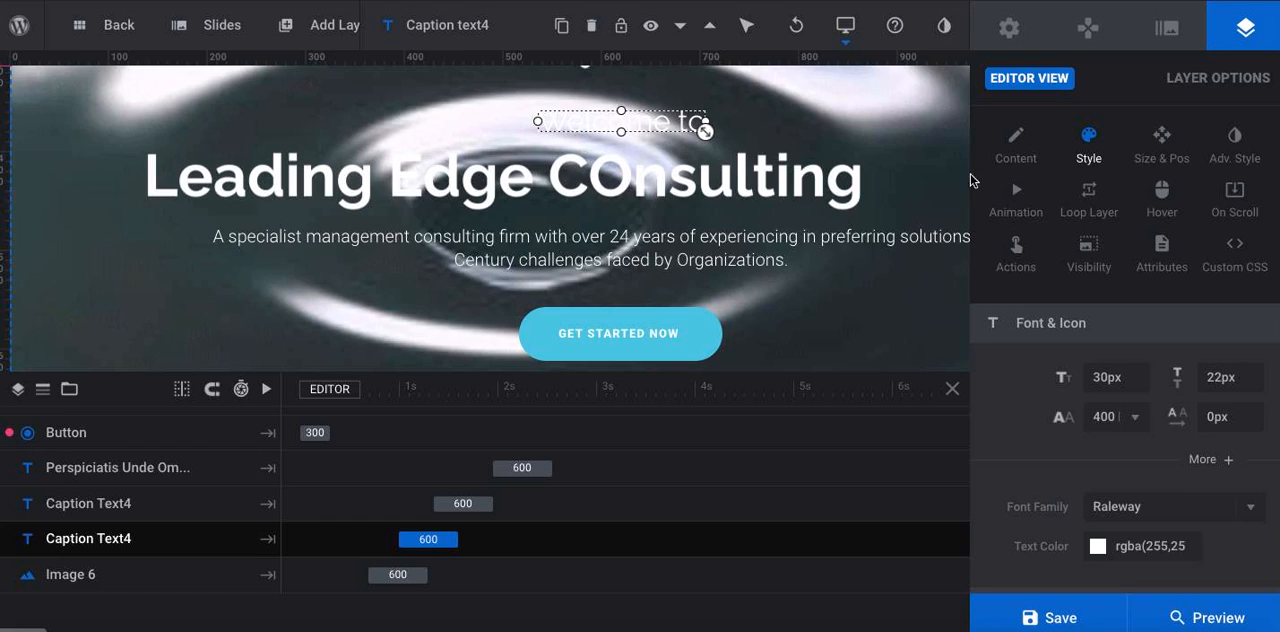
{"action": "double_click", "coordinate": [1130, 380]}
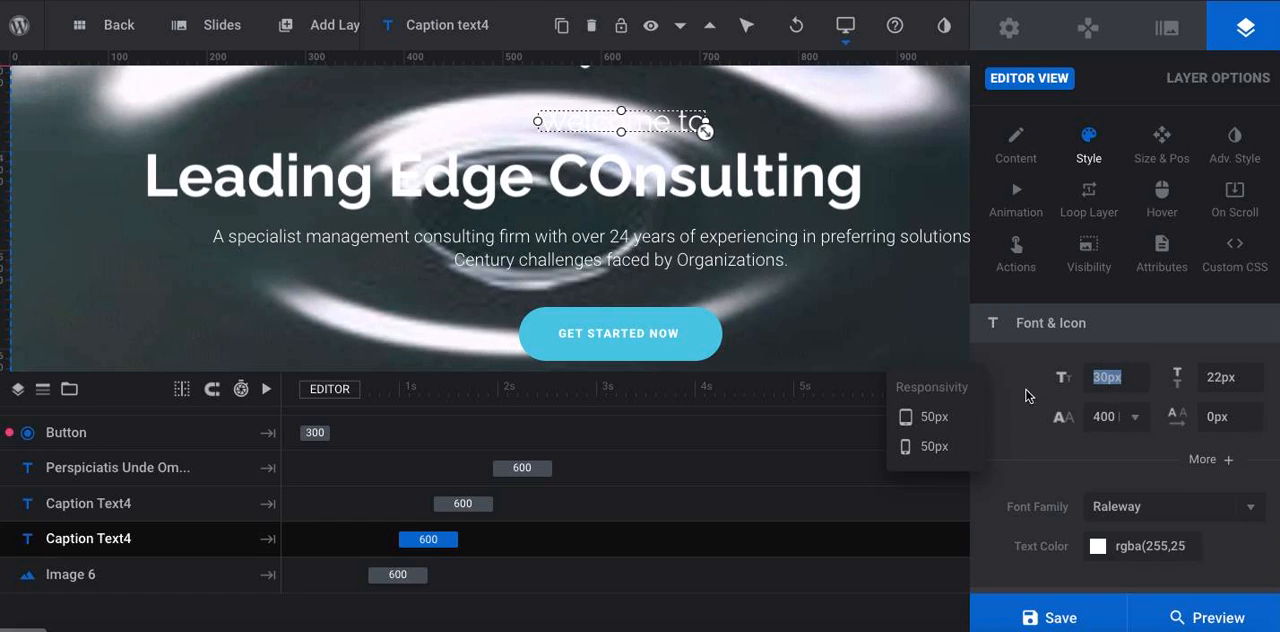
{"action": "left_click", "coordinate": [1101, 377]}
{"action": "key", "text": "BackSpace"}
Set the font size of the "Leading Edge COnsulting" headline to 80px
{"action": "left_click", "coordinate": [776, 193]}
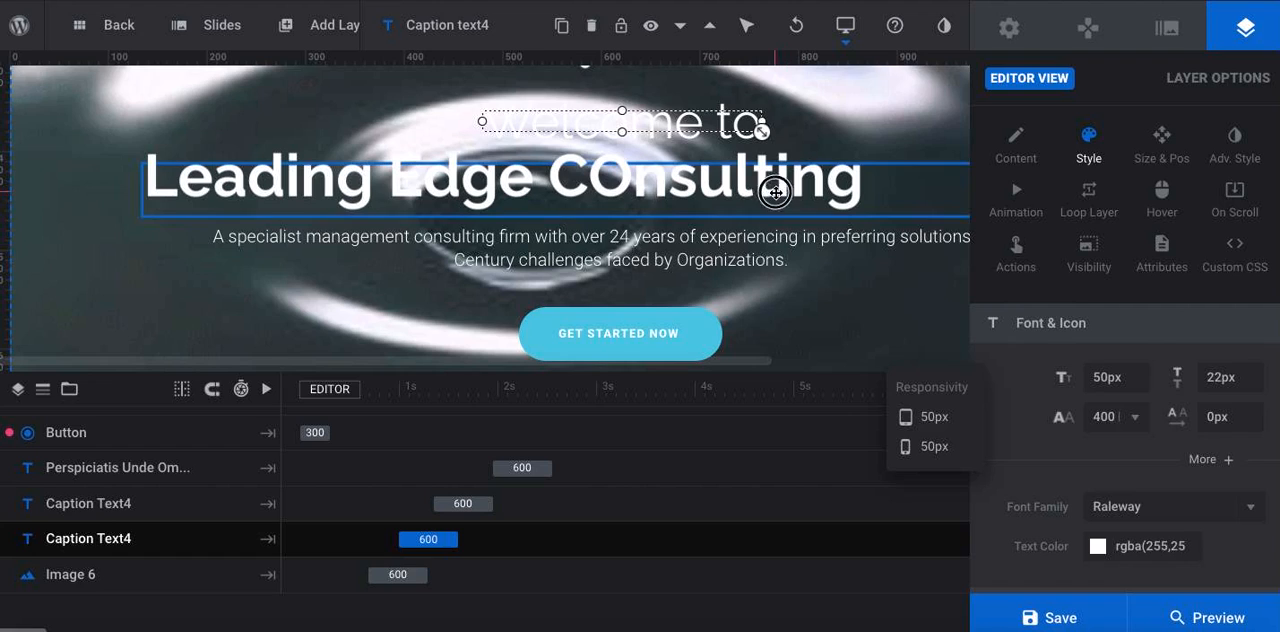
{"action": "left_click", "coordinate": [1102, 376]}
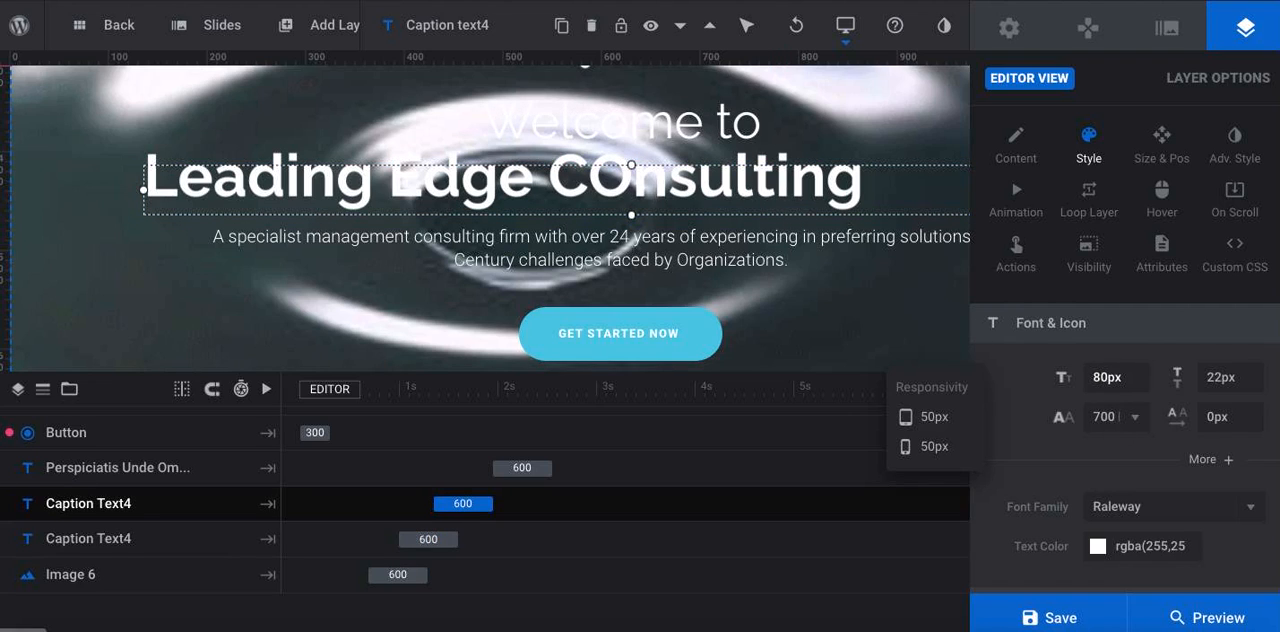
Set the description paragraph's font size to 28px and widen its text box to about 907px
{"action": "left_click", "coordinate": [796, 272]}
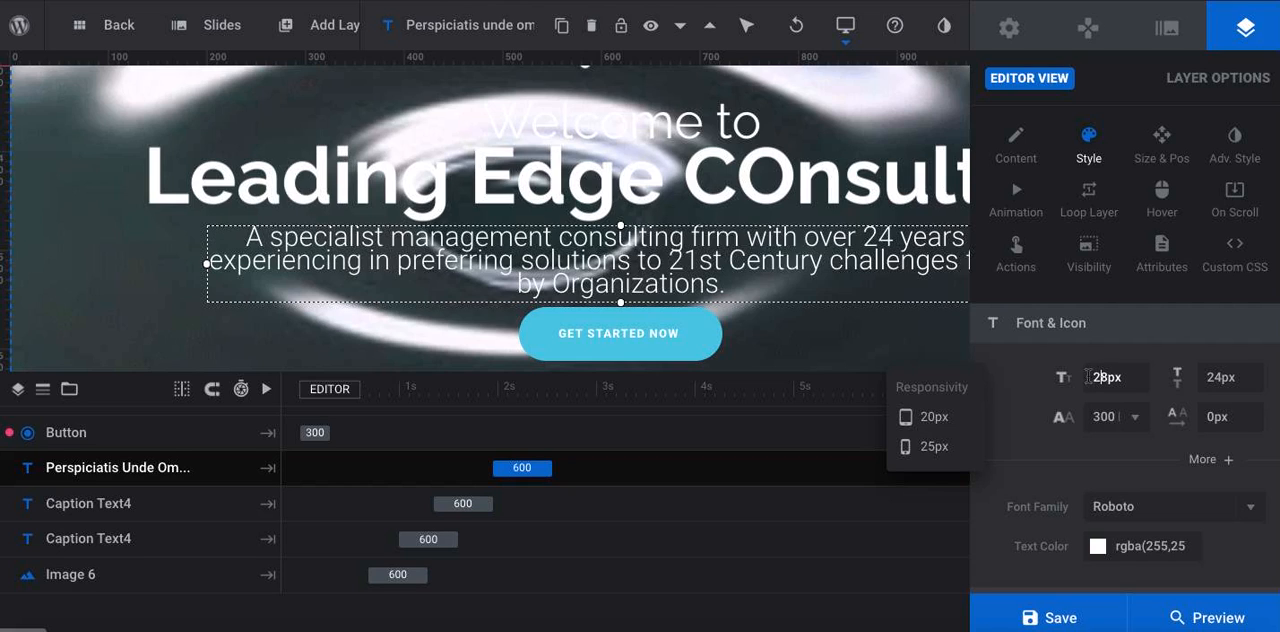
{"action": "left_click_drag", "start_coordinate": [207, 263], "coordinate": [141, 266]}
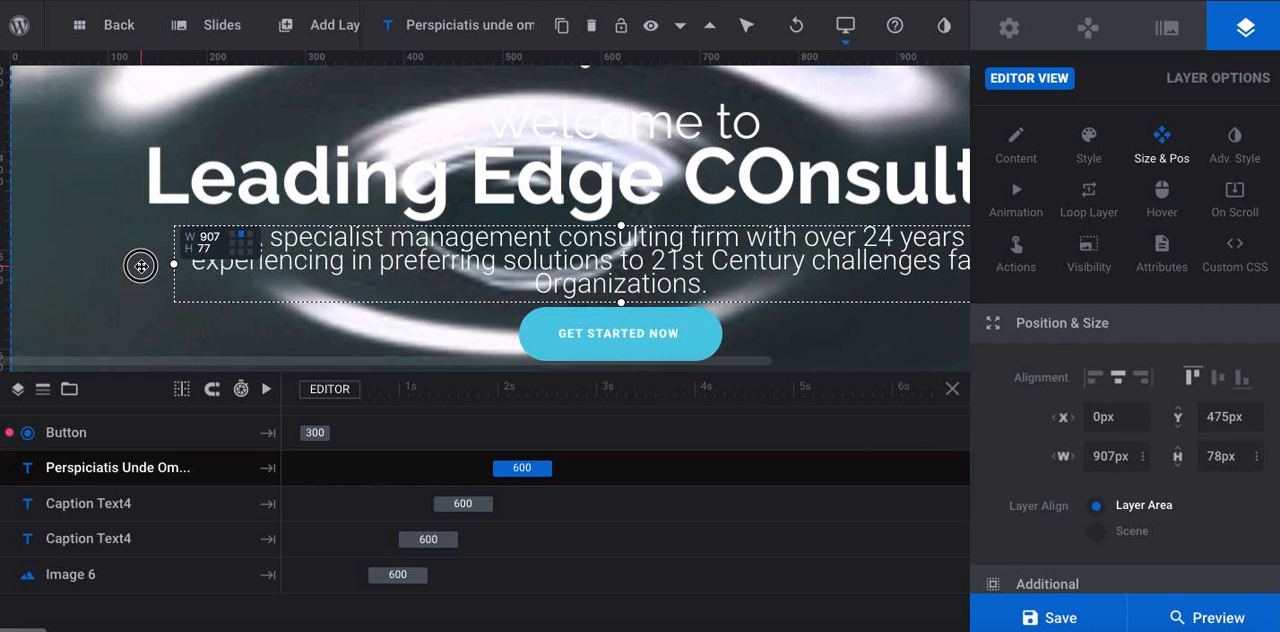
Widen the description paragraph's text box to about 931px and check the saved slider on the live home page
{"action": "scroll", "coordinate": [400, 238], "scroll_direction": "right", "scroll_amount": 5}
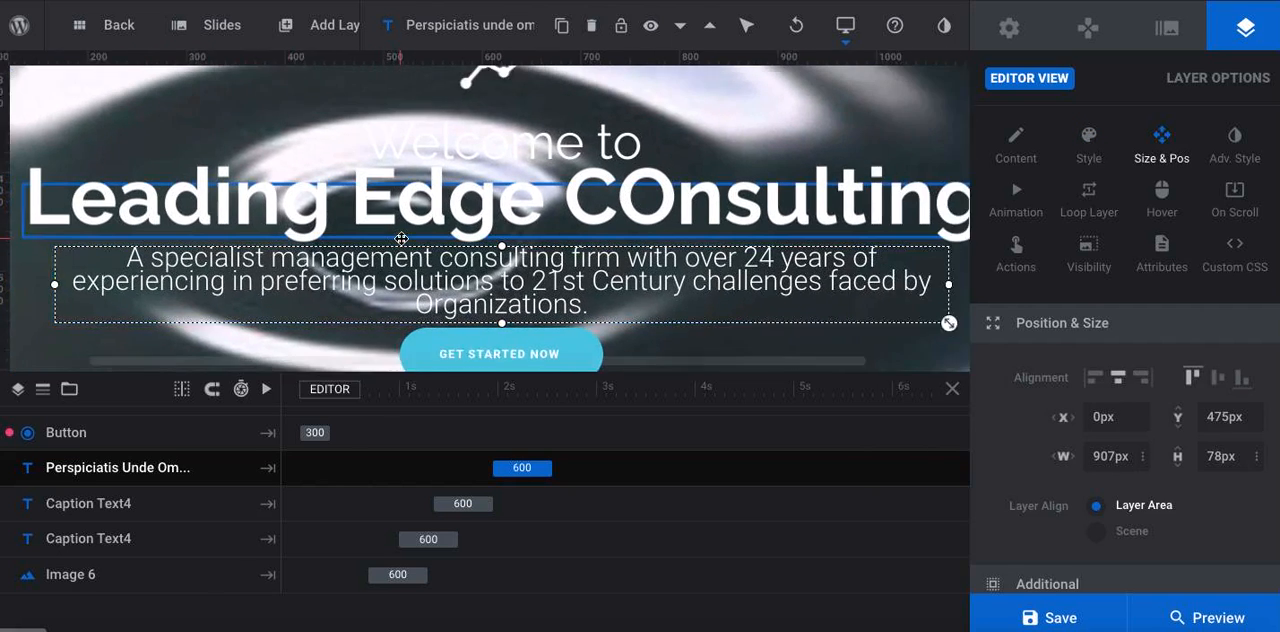
{"action": "scroll", "coordinate": [512, 167], "scroll_direction": "left", "scroll_amount": 3}
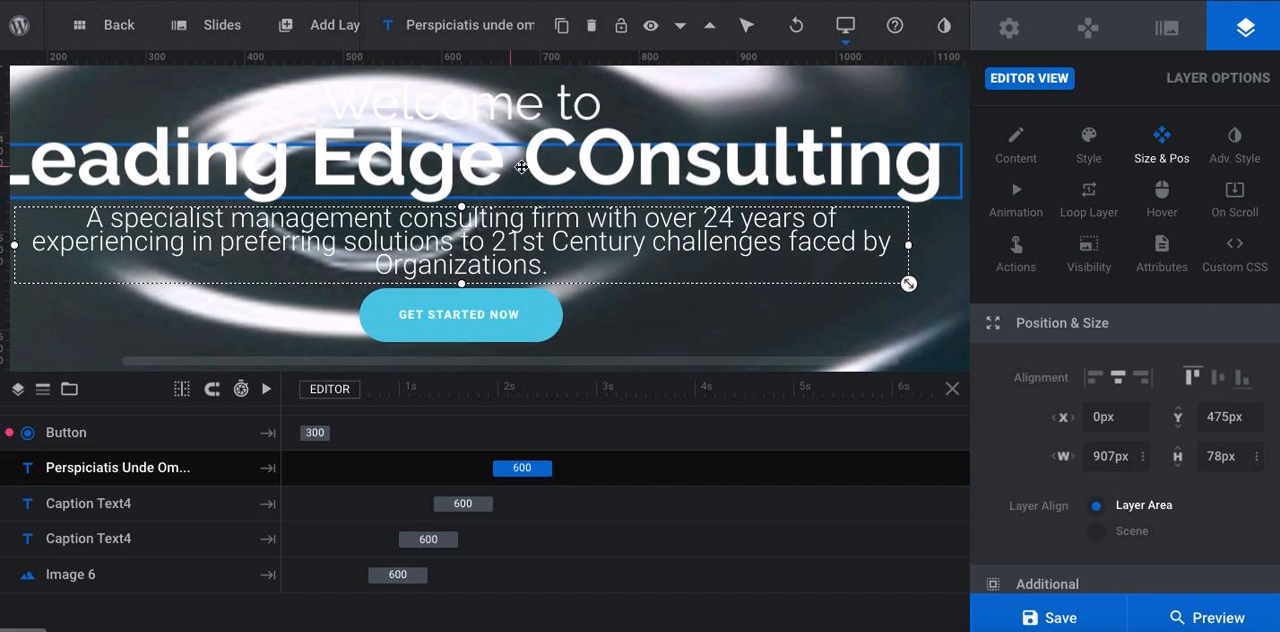
{"action": "left_click_drag", "start_coordinate": [908, 244], "coordinate": [937, 243]}
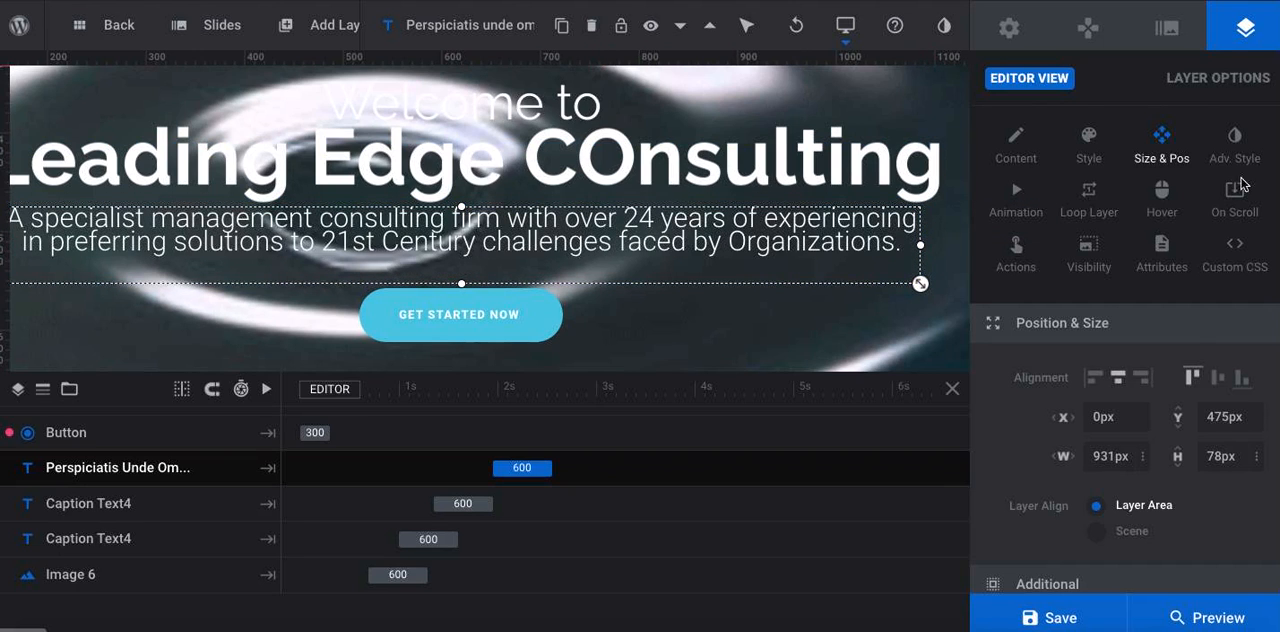
{"action": "left_click", "coordinate": [1060, 614]}
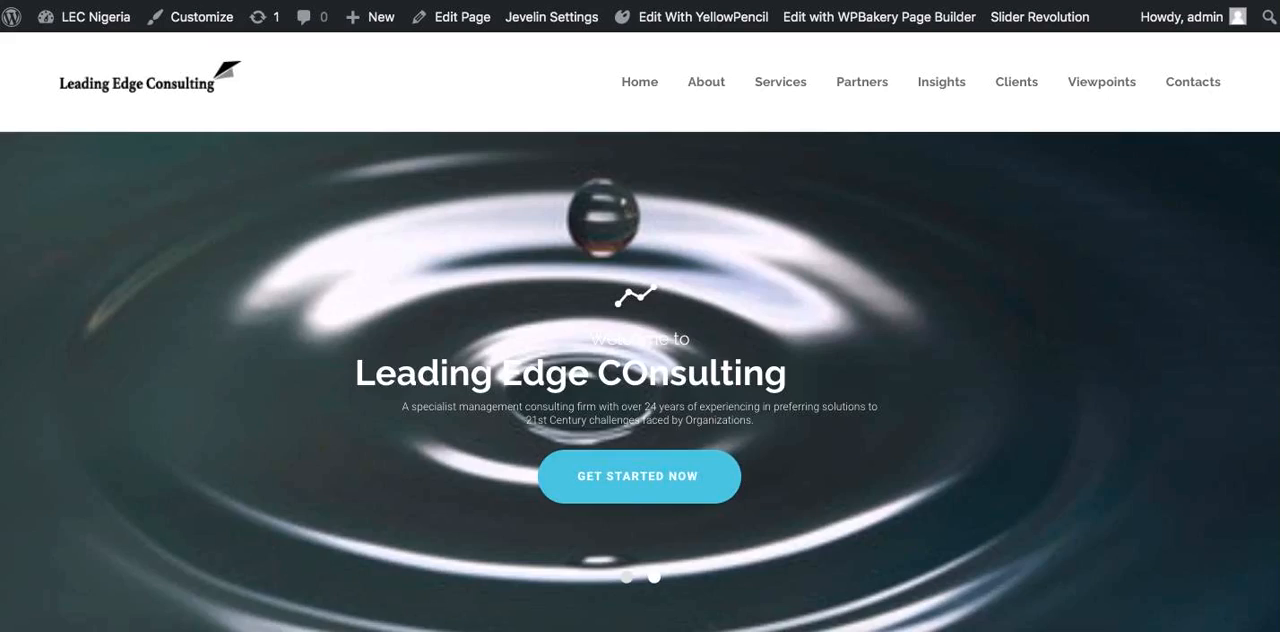
{"action": "key", "text": "super+r"}
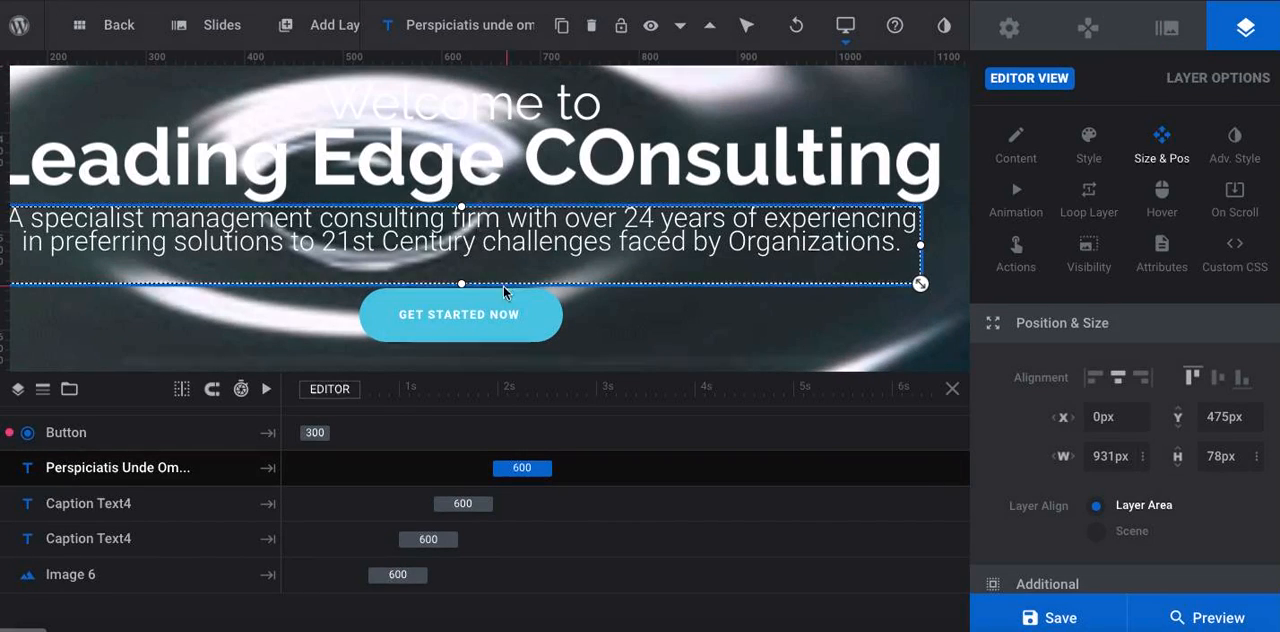
Switch the slider editor to slide #2 and check slide 3 of the PowerPoint banner mockup for its content
{"action": "mouse_move", "coordinate": [214, 32]}
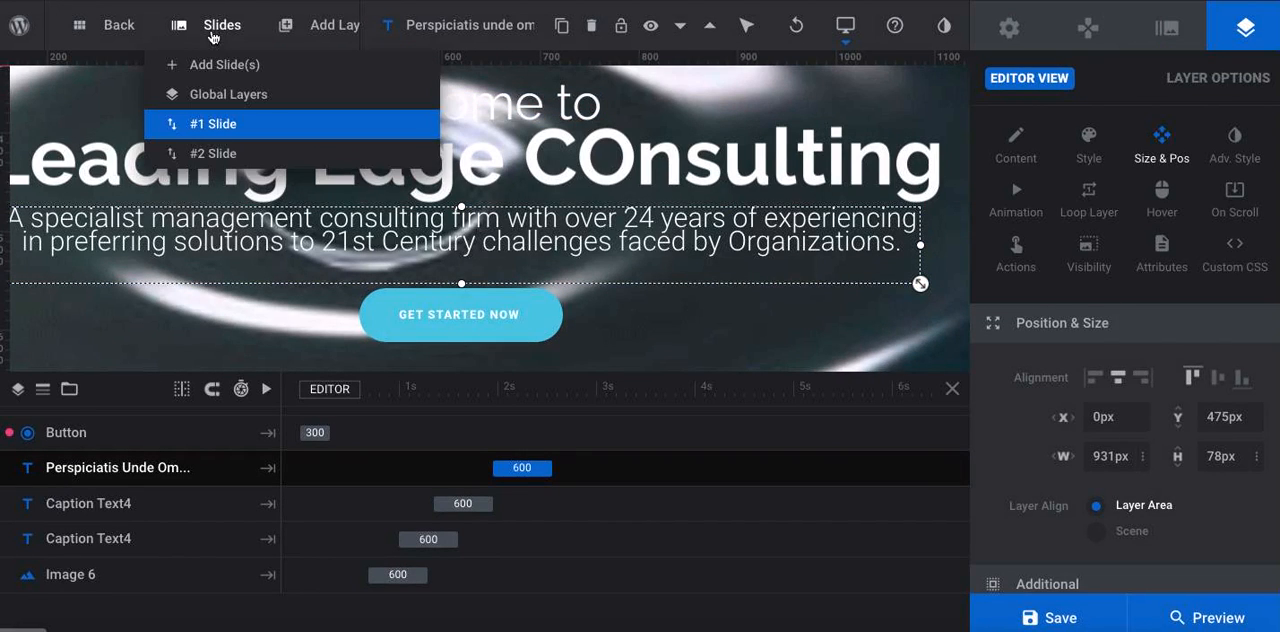
{"action": "left_click", "coordinate": [213, 153]}
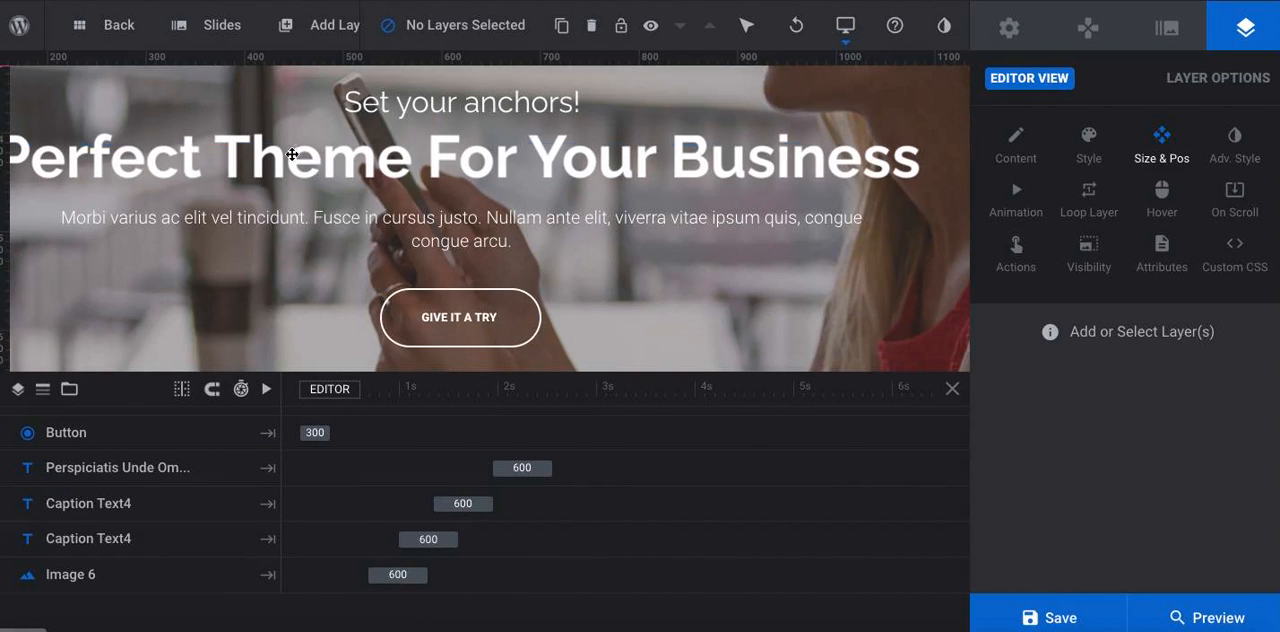
{"action": "left_click", "coordinate": [1167, 30]}
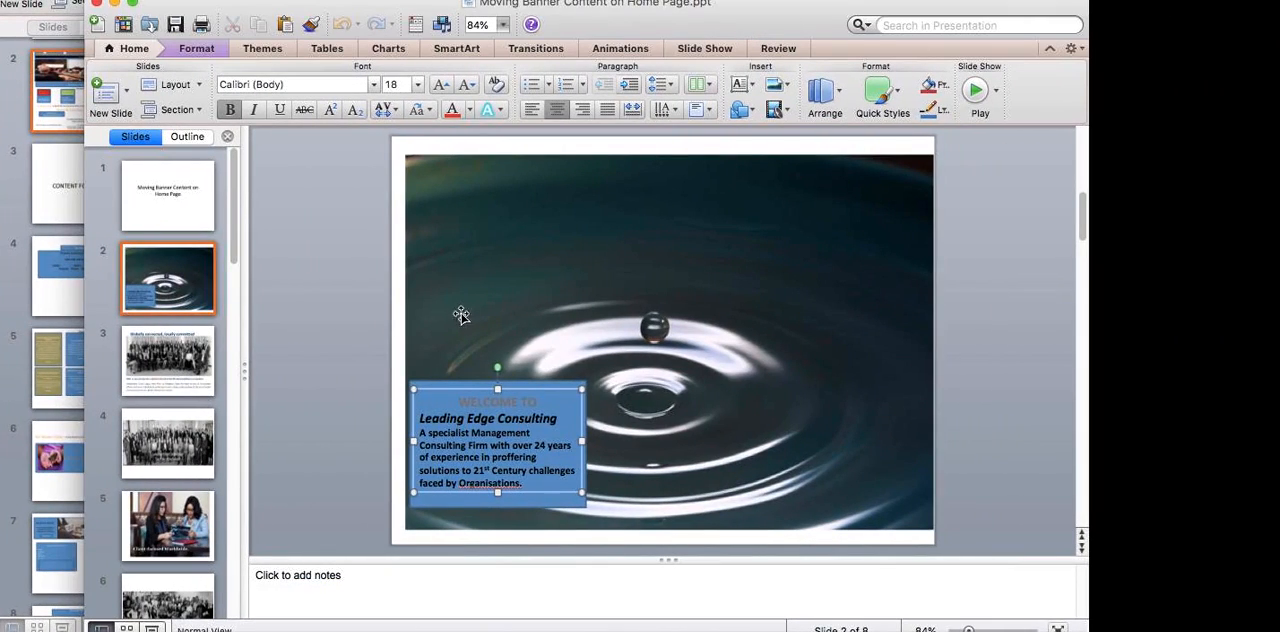
{"action": "left_click", "coordinate": [184, 365]}
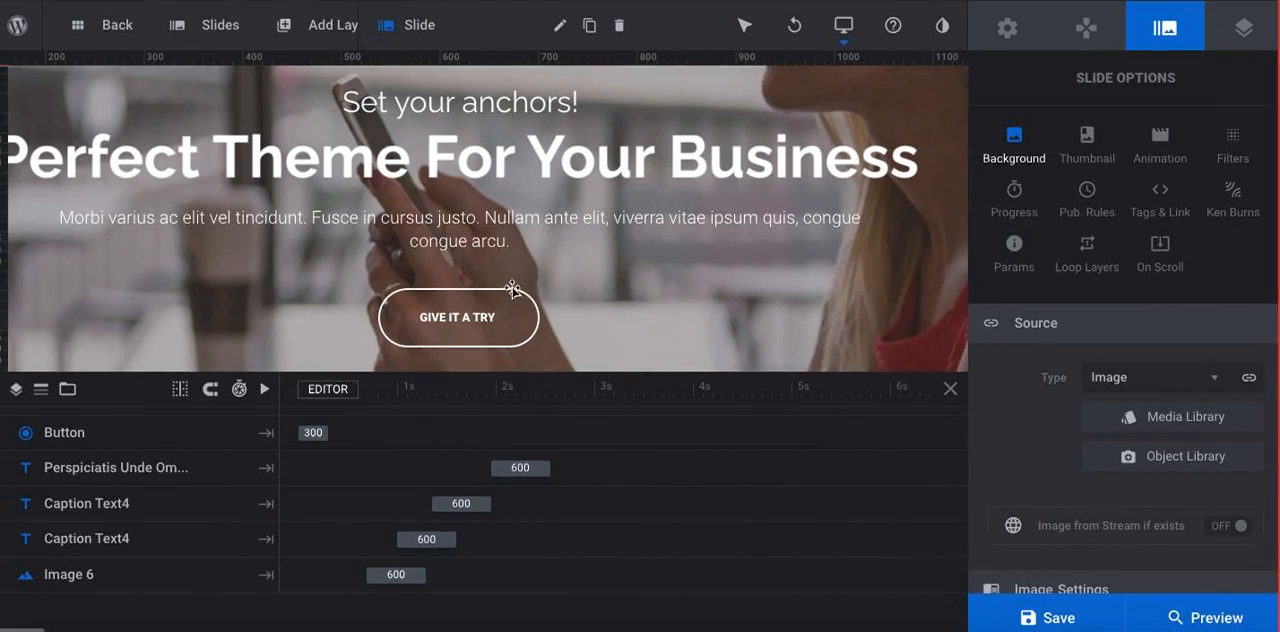
Replace the second slide's background image with slide-2.png from the media library
{"action": "scroll", "coordinate": [1060, 473], "scroll_direction": "down", "scroll_amount": 1}
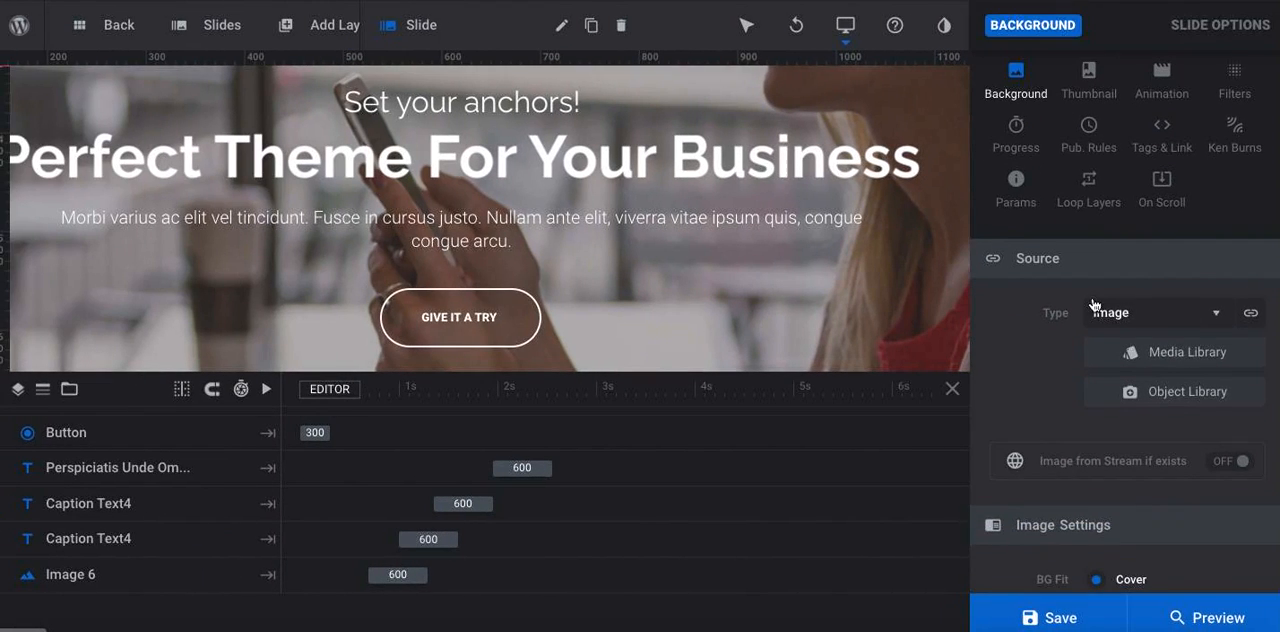
{"action": "left_click", "coordinate": [1160, 33]}
{"action": "scroll", "coordinate": [1115, 380], "scroll_direction": "down", "scroll_amount": 3}
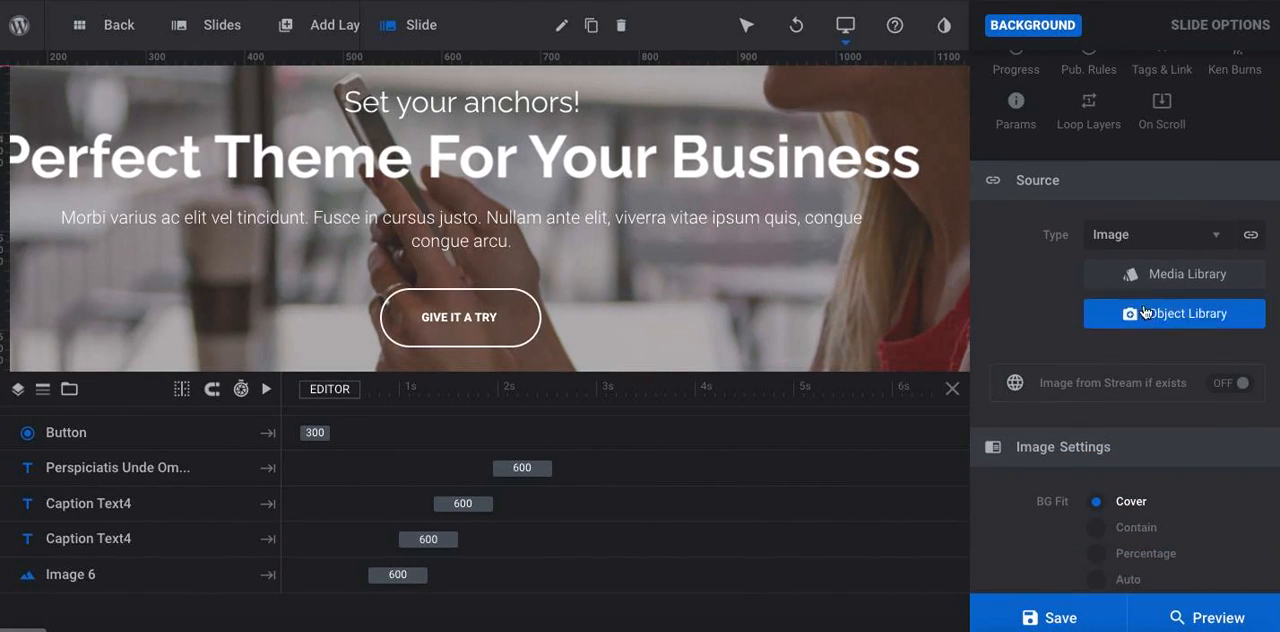
{"action": "left_click", "coordinate": [1149, 274]}
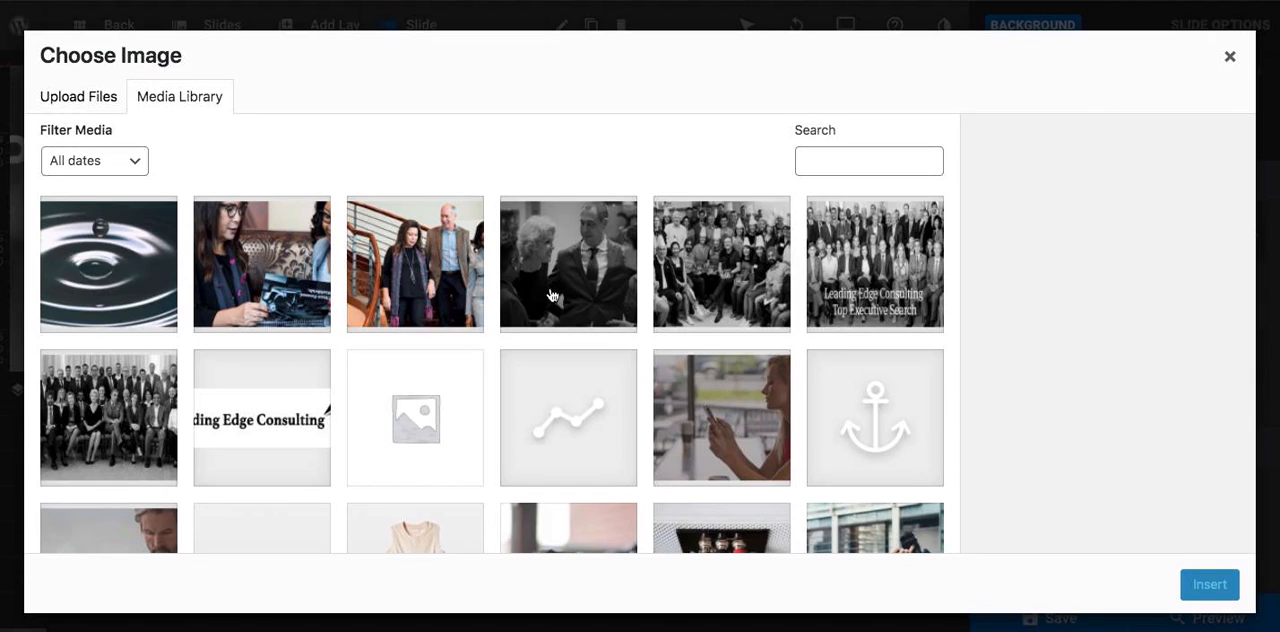
{"action": "left_click", "coordinate": [705, 275]}
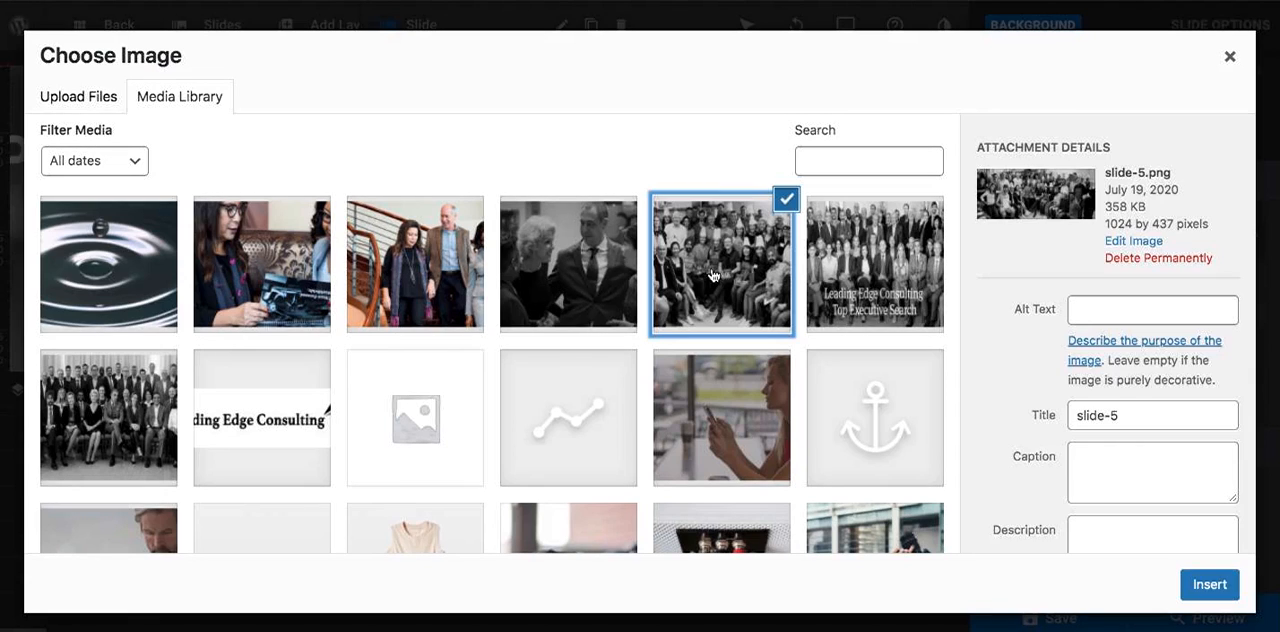
{"action": "left_click", "coordinate": [875, 265]}
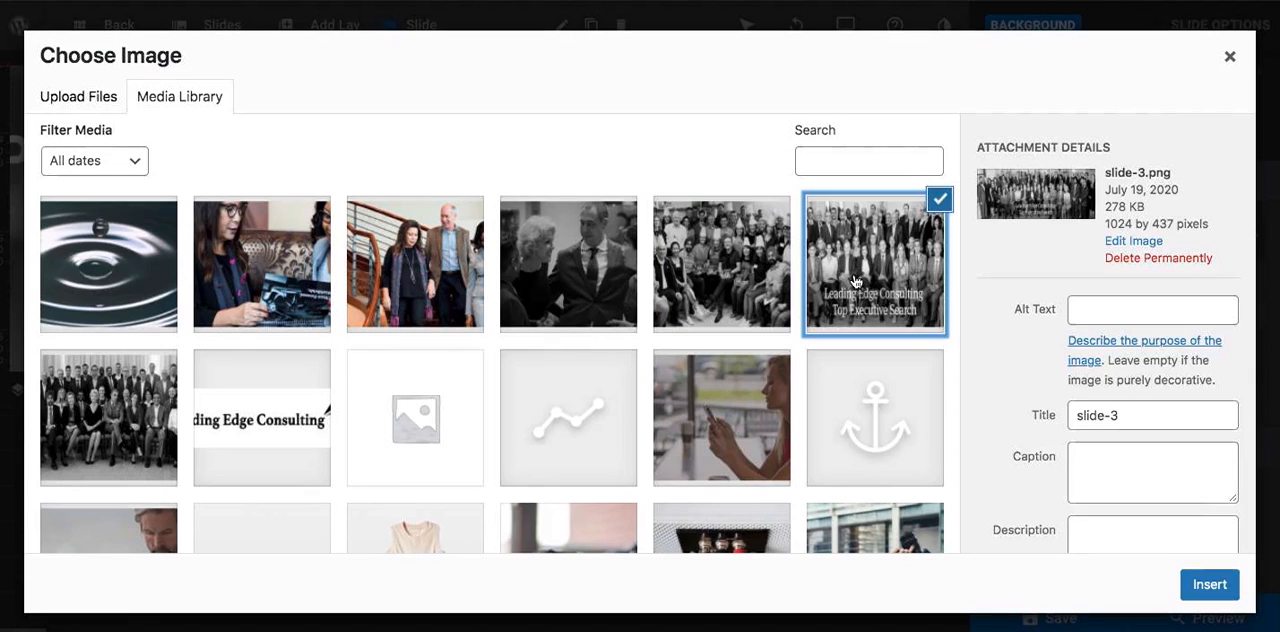
{"action": "left_click", "coordinate": [125, 421]}
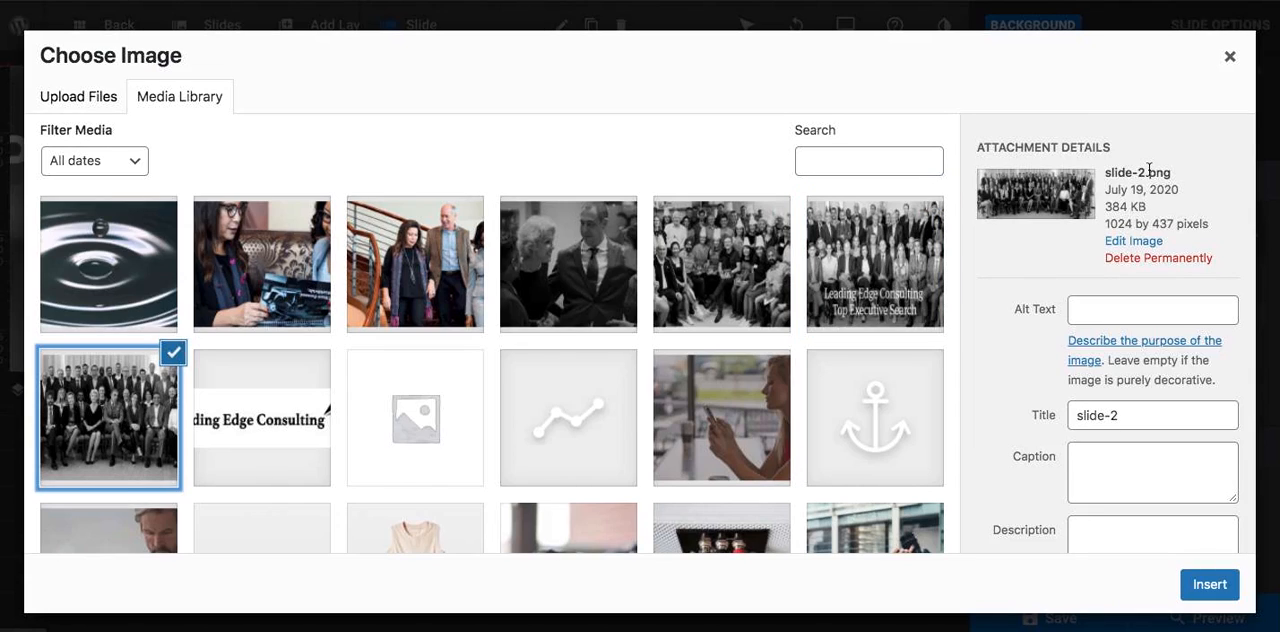
{"action": "left_click", "coordinate": [1209, 585]}
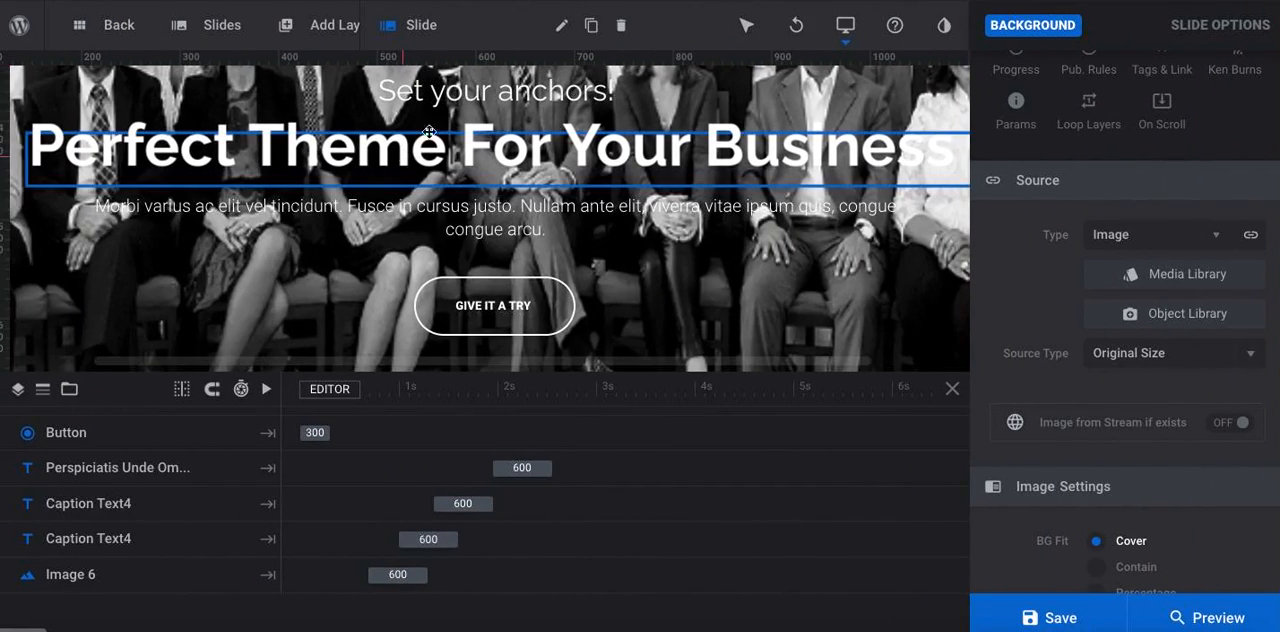
{"action": "left_click", "coordinate": [448, 101]}
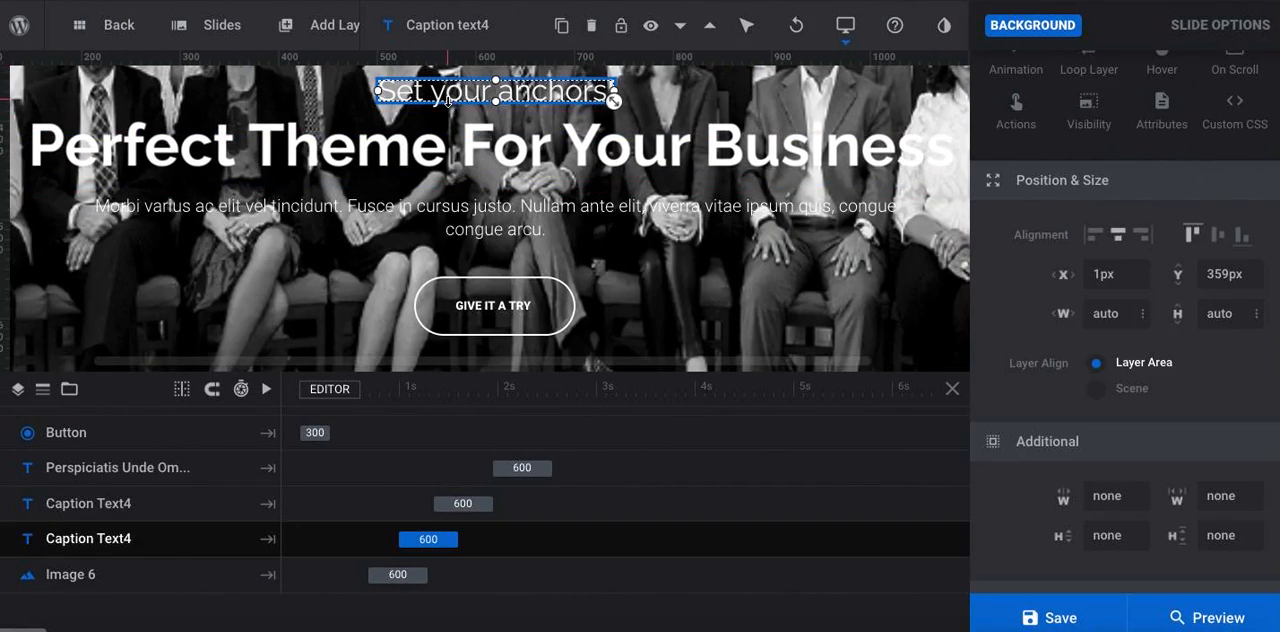
{"action": "key", "text": "Delete"}
{"action": "left_click", "coordinate": [432, 138]}
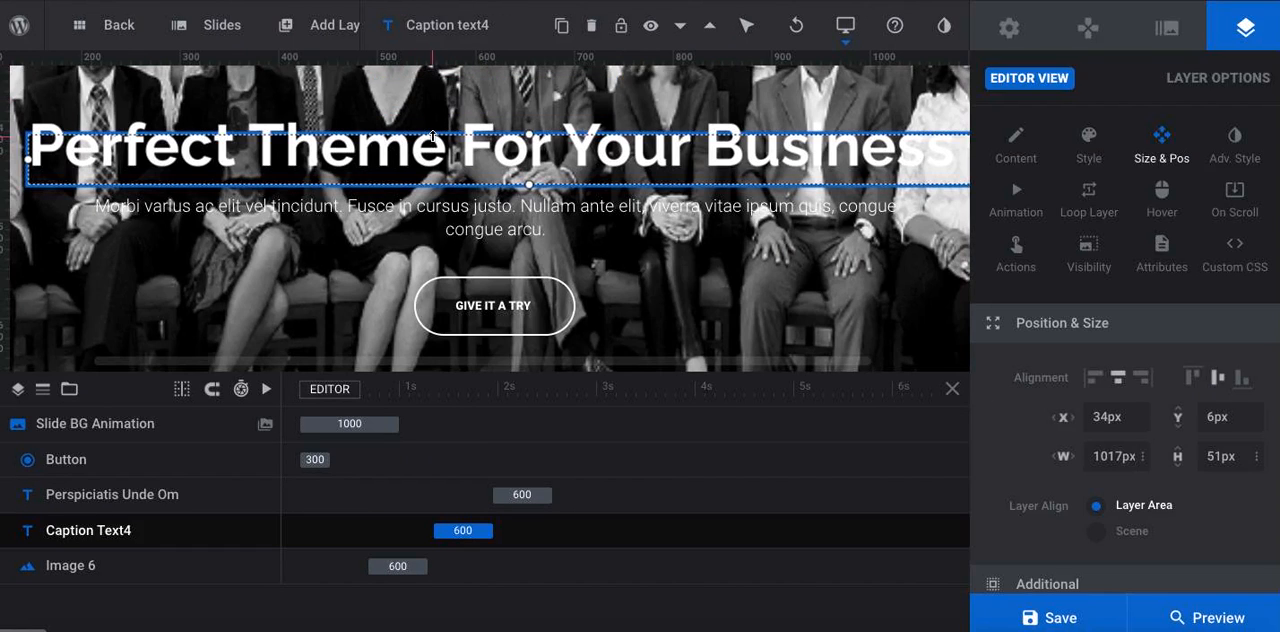
{"action": "key", "text": "ctrl+z"}
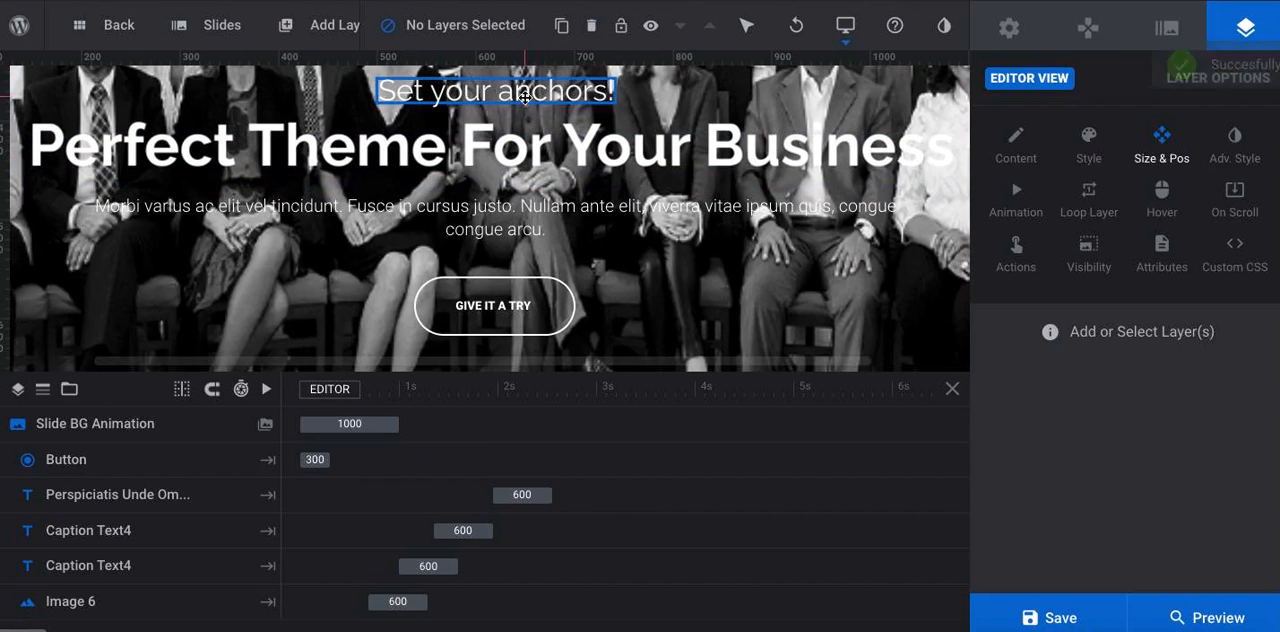
Lock and hide the "Set your anchors!" caption layer on the second slide
{"action": "left_click", "coordinate": [525, 95]}
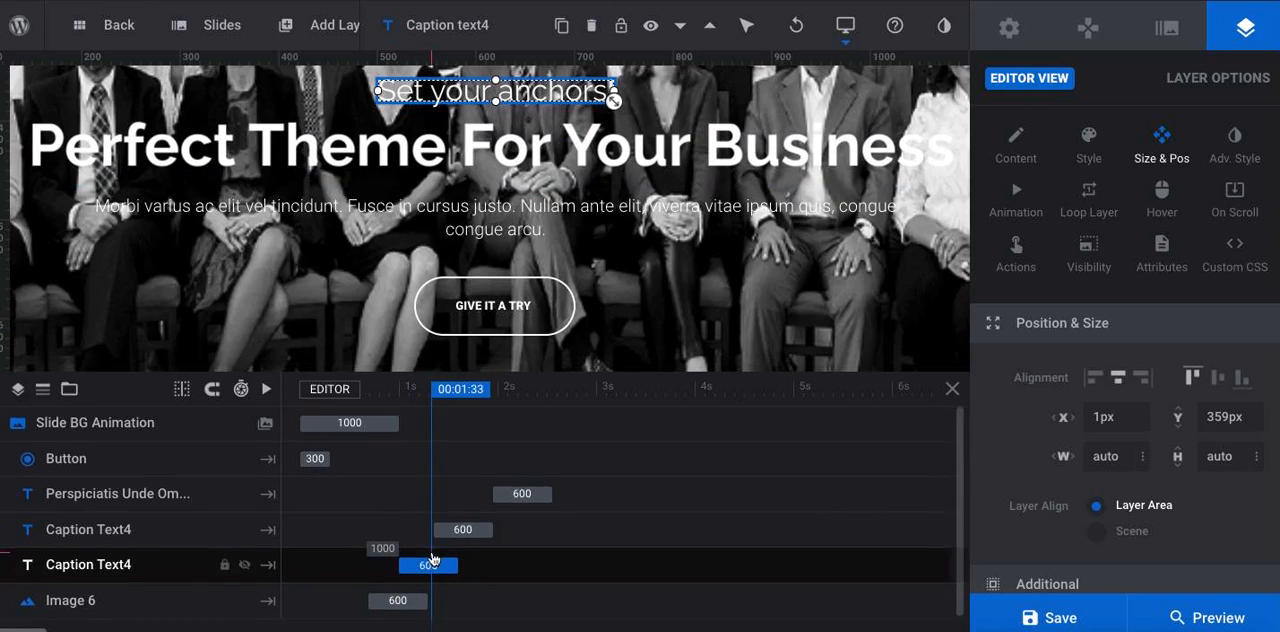
{"action": "scroll", "coordinate": [433, 558], "scroll_direction": "down", "scroll_amount": 1}
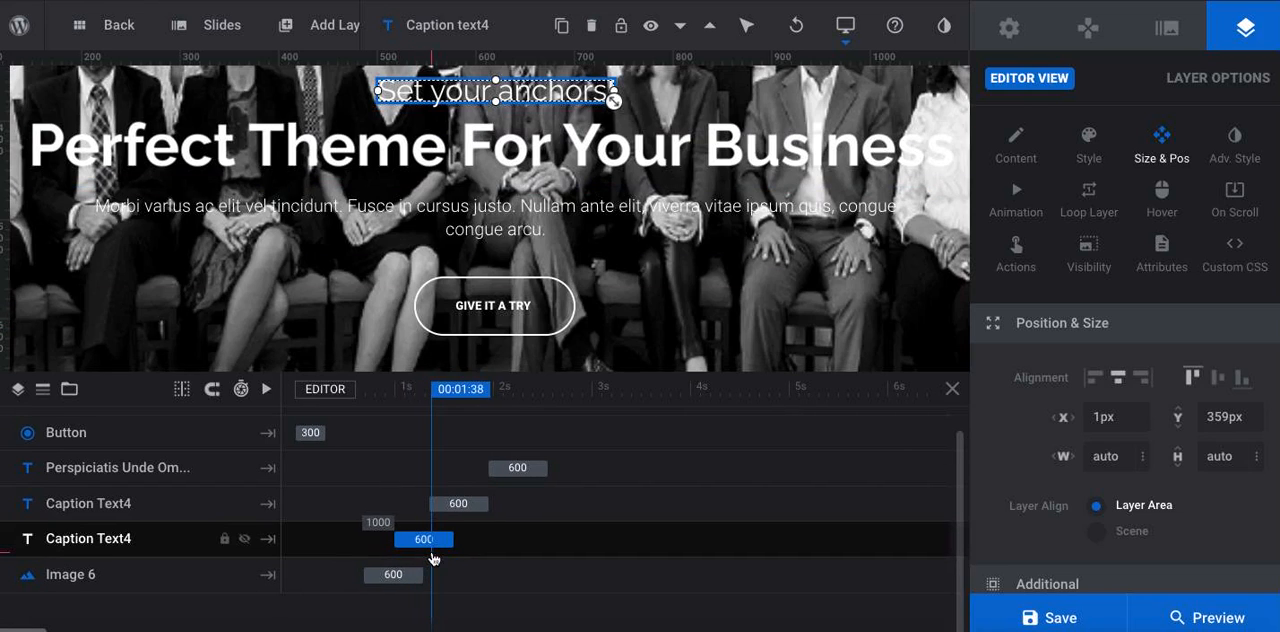
{"action": "left_click", "coordinate": [244, 540]}
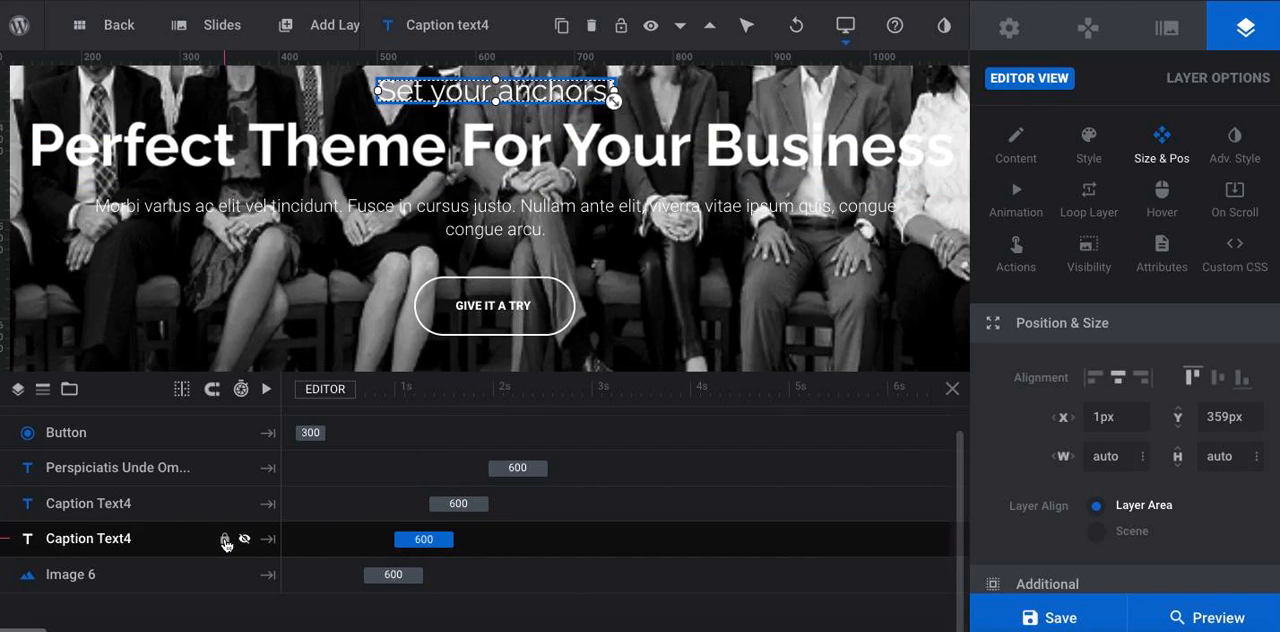
{"action": "left_click", "coordinate": [245, 541]}
{"action": "left_click", "coordinate": [245, 541]}
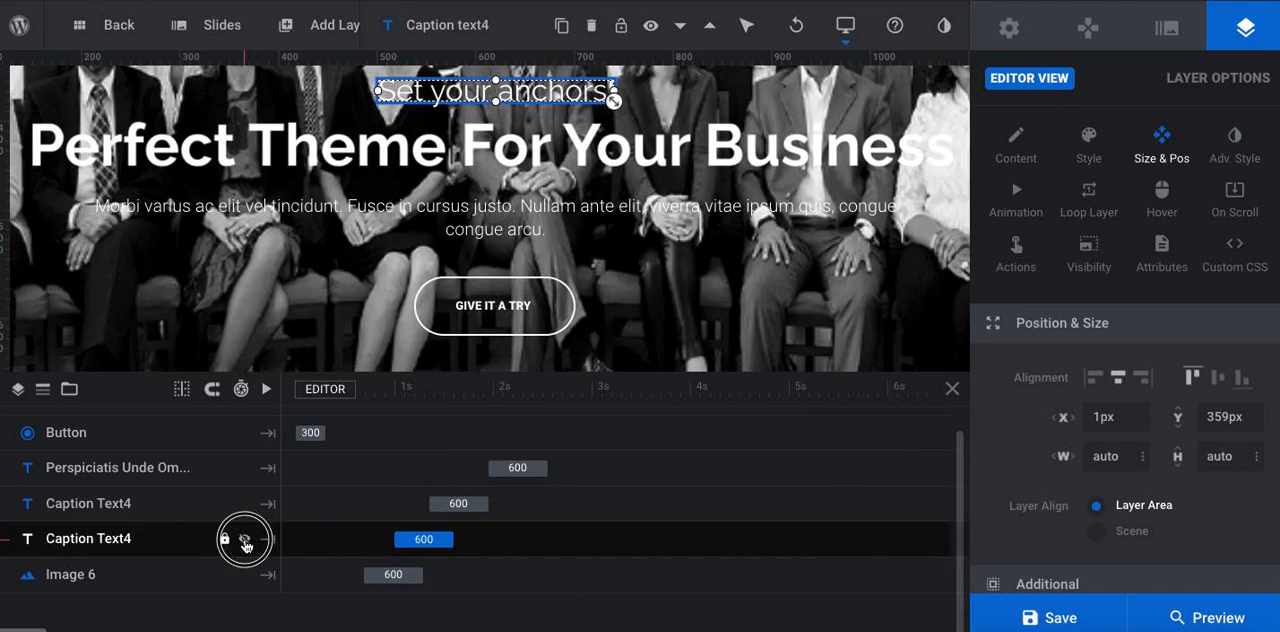
{"action": "left_click", "coordinate": [245, 541]}
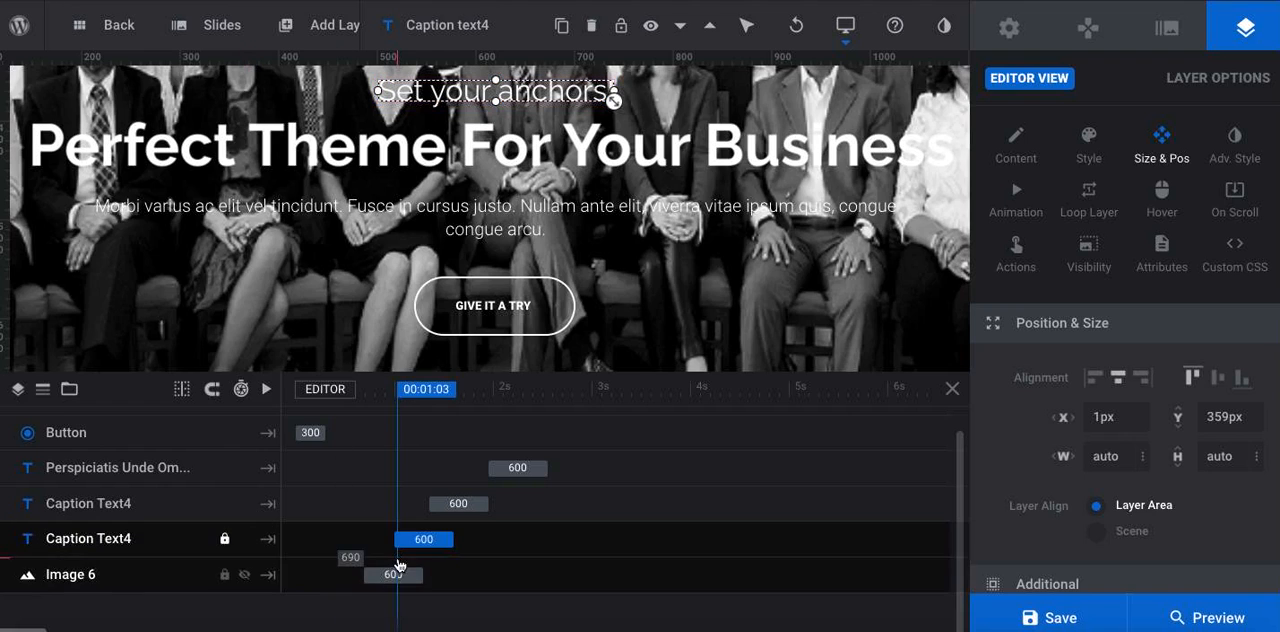
{"action": "left_click", "coordinate": [245, 544]}
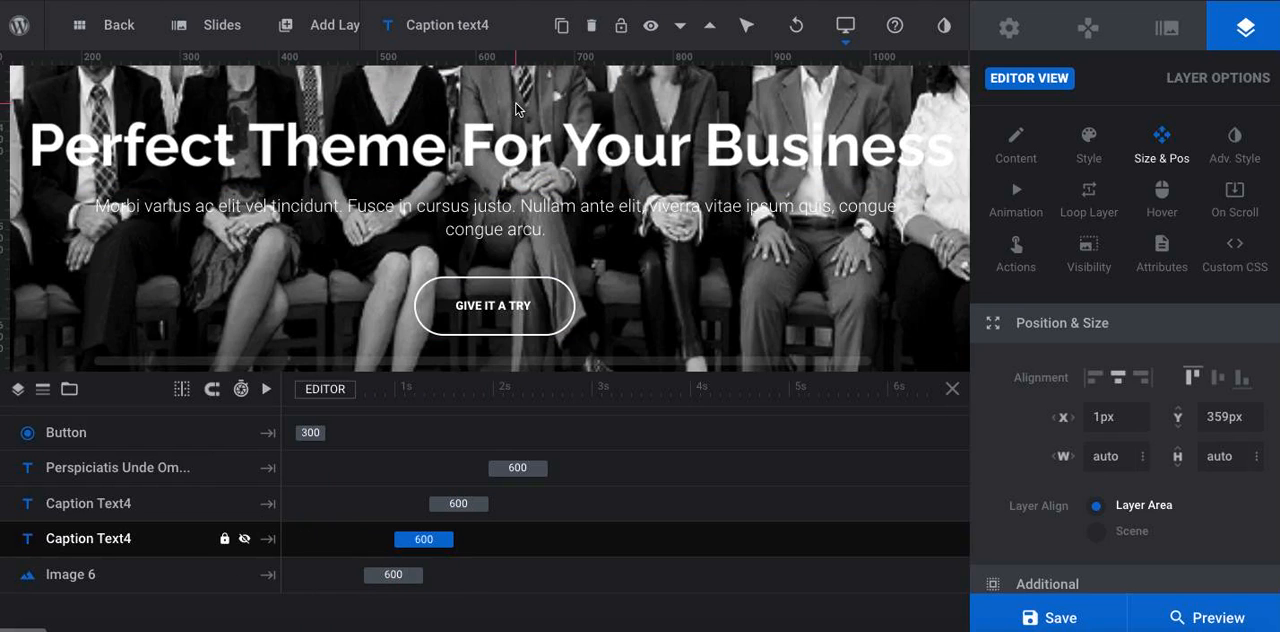
Delete the anchor icon image above the headline on the second slide
{"action": "scroll", "coordinate": [517, 107], "scroll_direction": "up", "scroll_amount": 3}
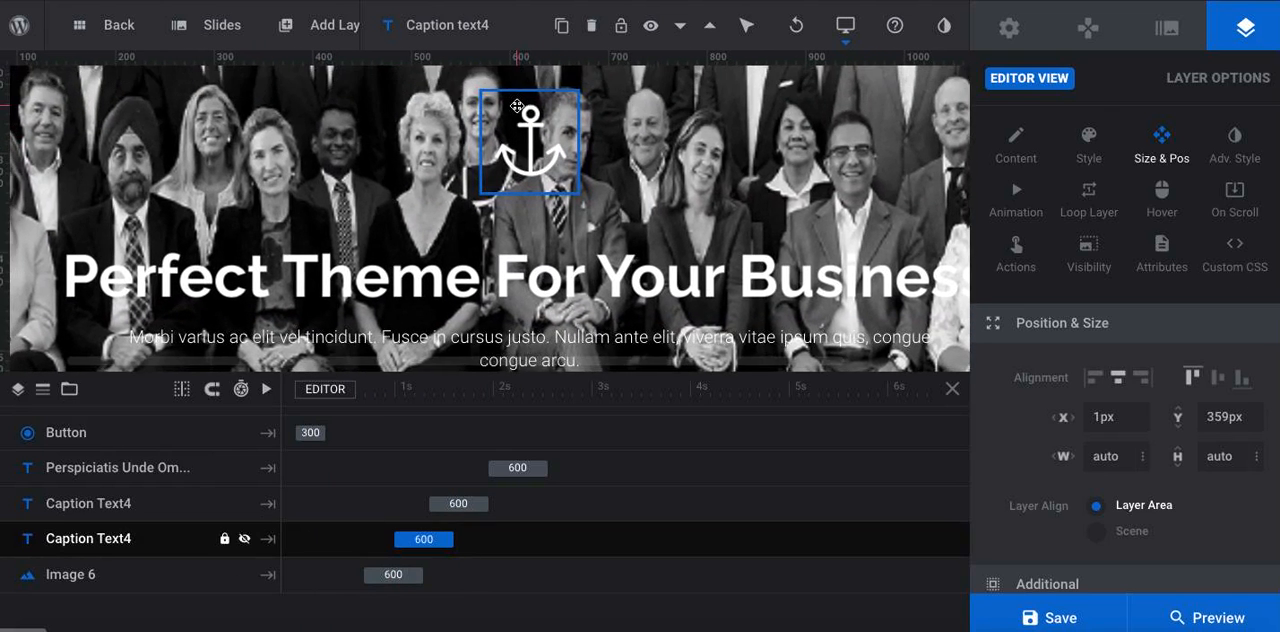
{"action": "scroll", "coordinate": [517, 106], "scroll_direction": "down", "scroll_amount": 1}
{"action": "left_click", "coordinate": [517, 122]}
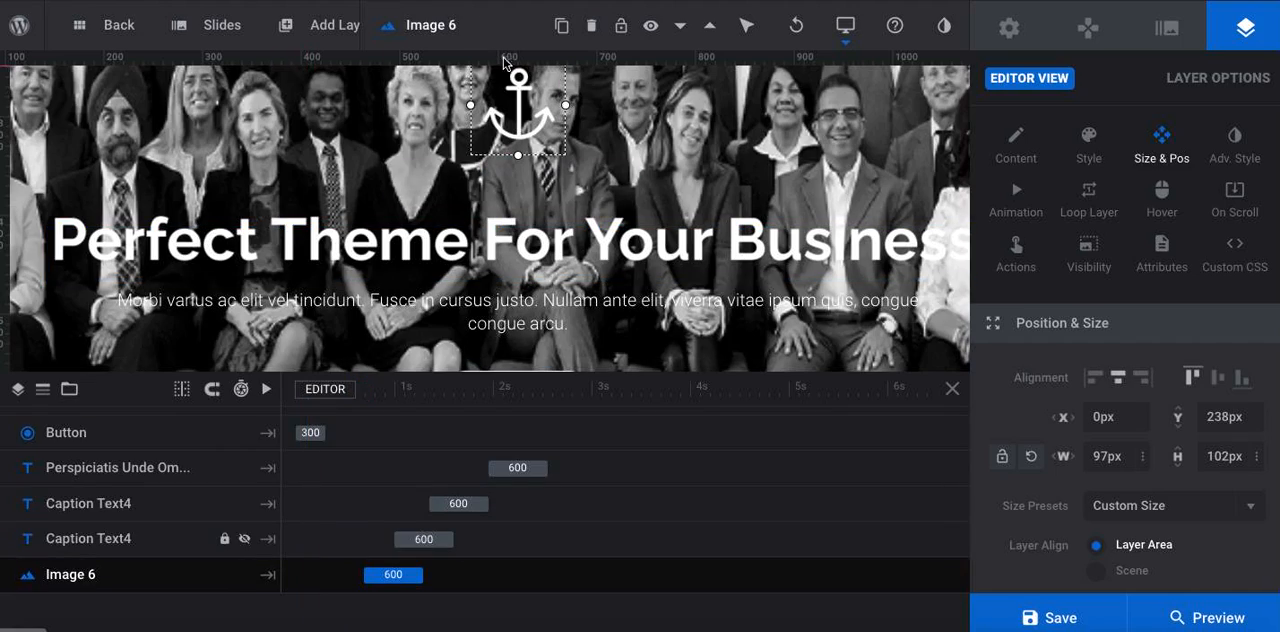
{"action": "key", "text": "Delete"}
Replace the "Perfect Theme For Your Business" headline text with "Globally Connected, Locally Committed"
{"action": "left_click", "coordinate": [569, 249]}
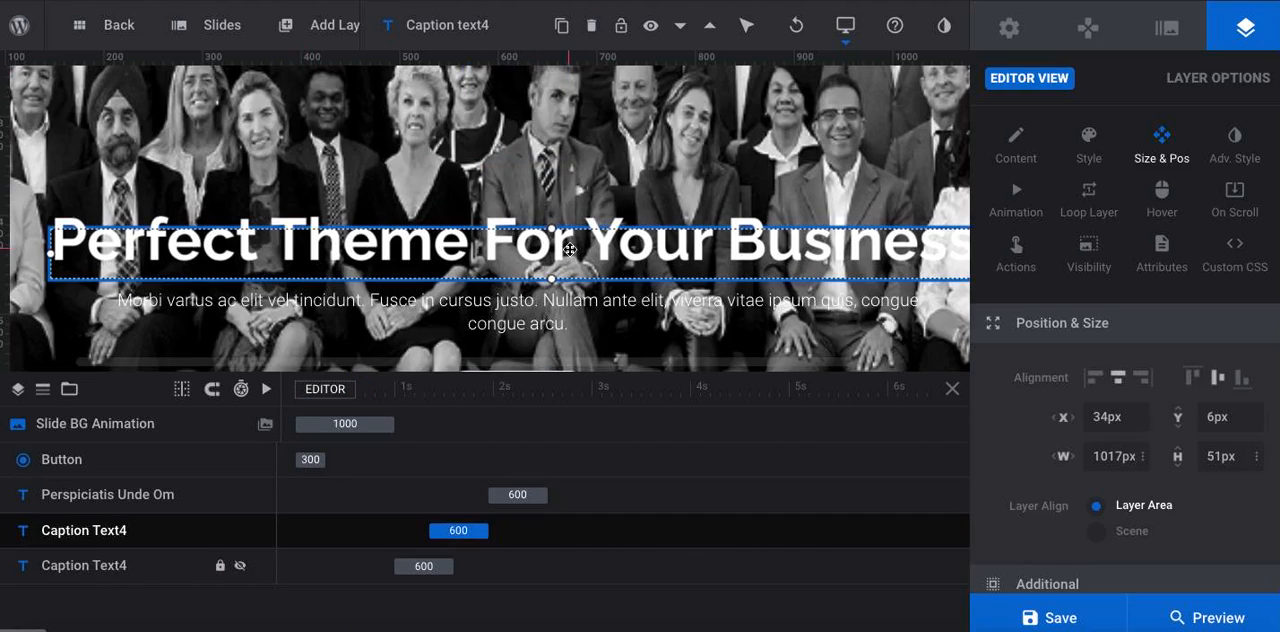
{"action": "key", "text": "ctrl+a"}
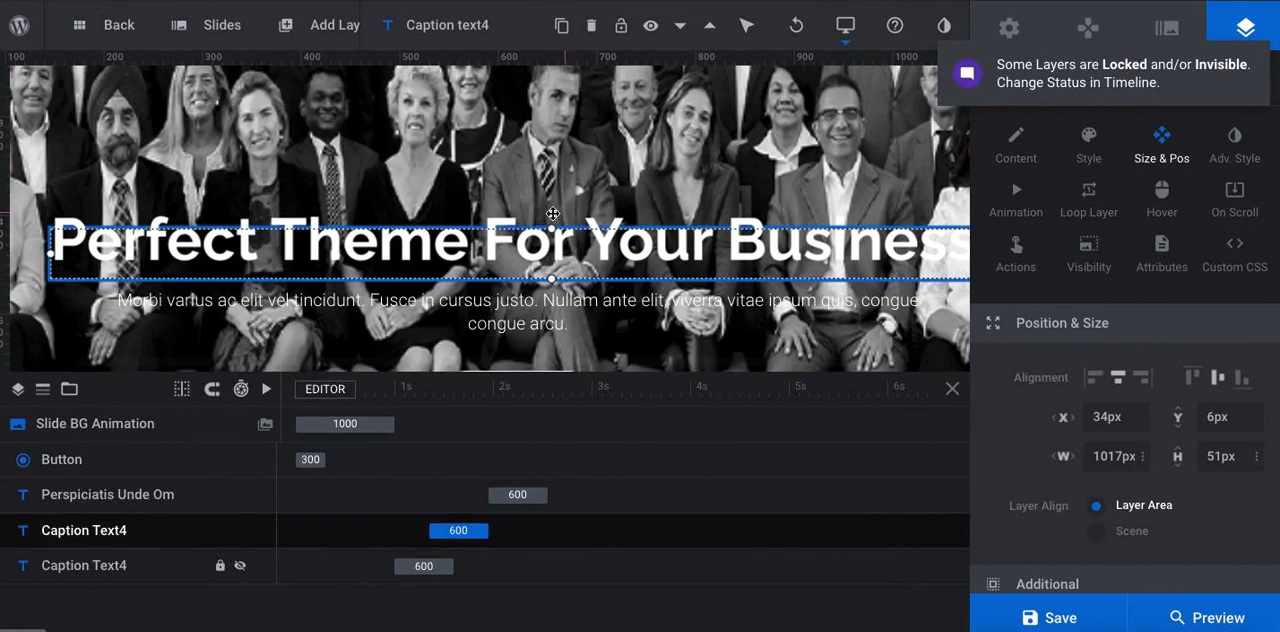
{"action": "double_click", "coordinate": [551, 254]}
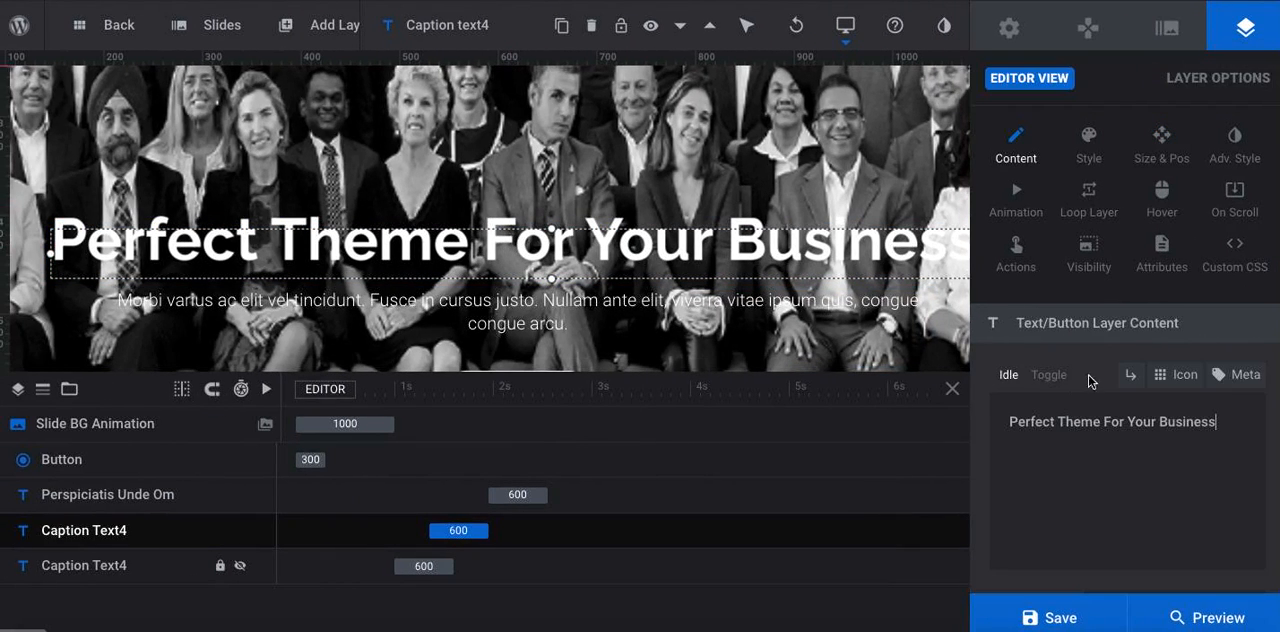
{"action": "triple_click", "coordinate": [1066, 424]}
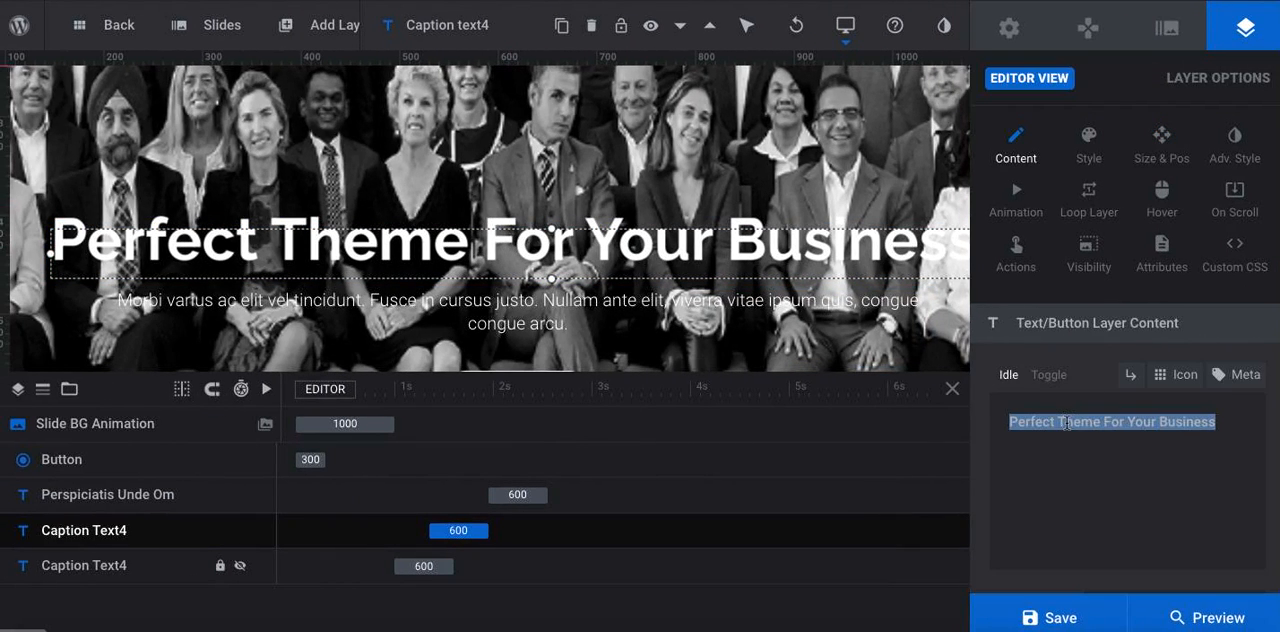
{"action": "type", "text": "Globally"}
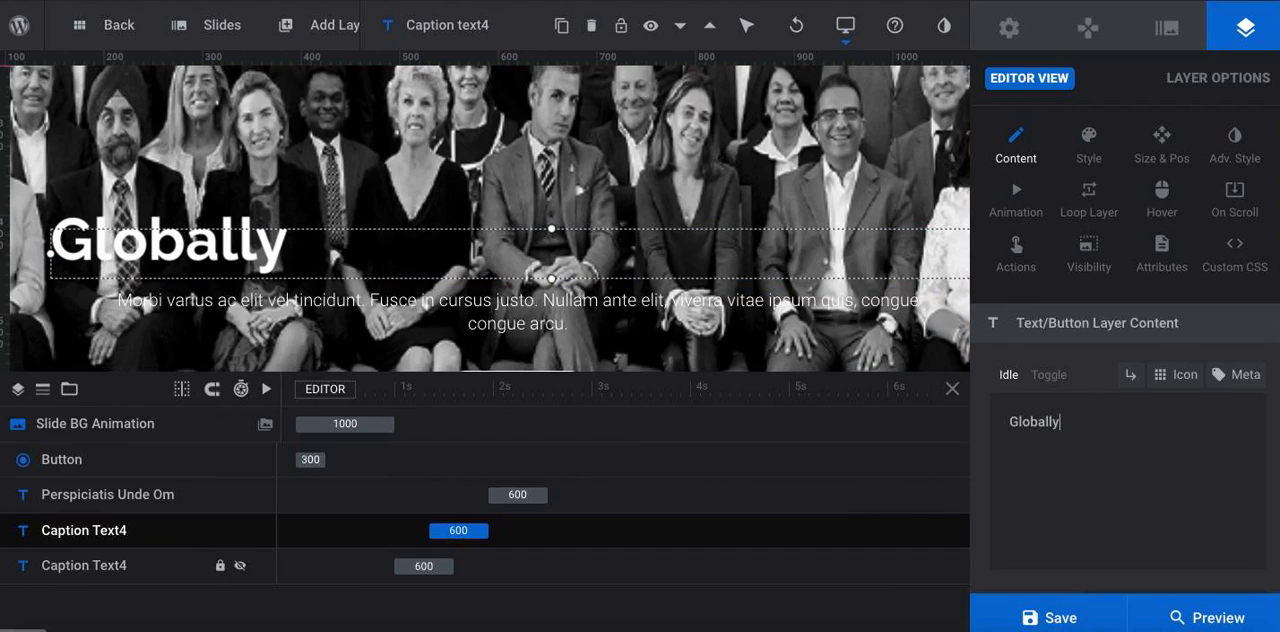
{"action": "type", "text": " Connected"}
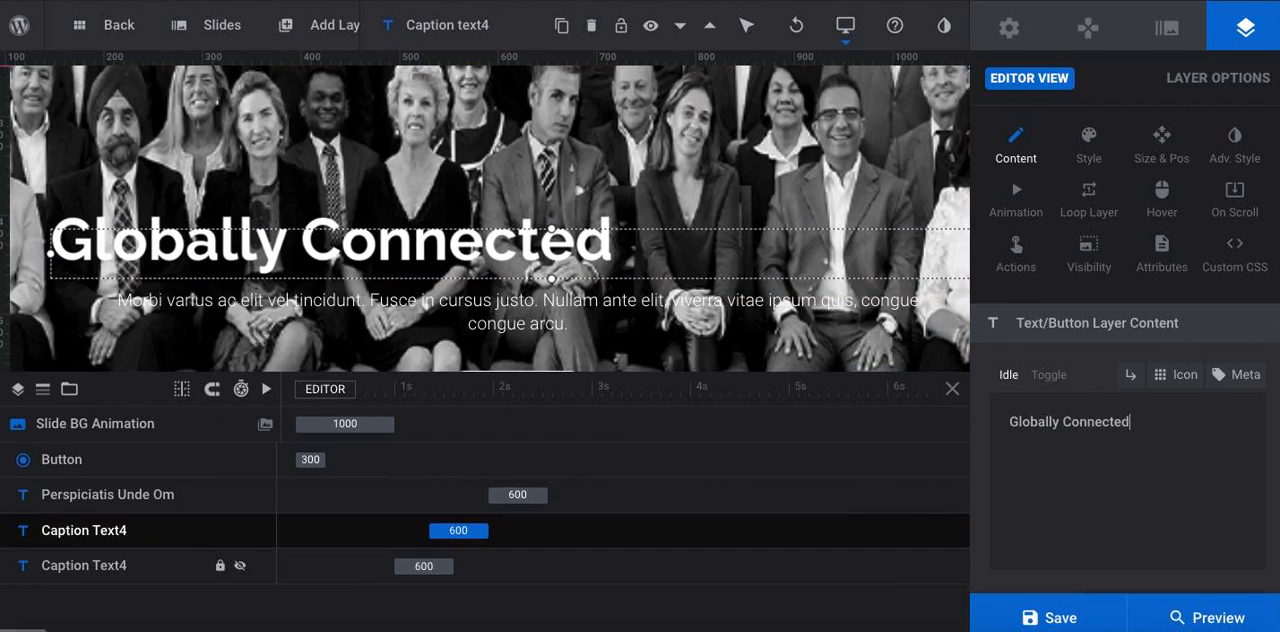
{"action": "type", "text": ", Locally c"}
{"action": "key", "text": "BackSpace"}
{"action": "type", "text": "Ci"}
{"action": "key", "text": "BackSpace"}
{"action": "type", "text": "ommited"}
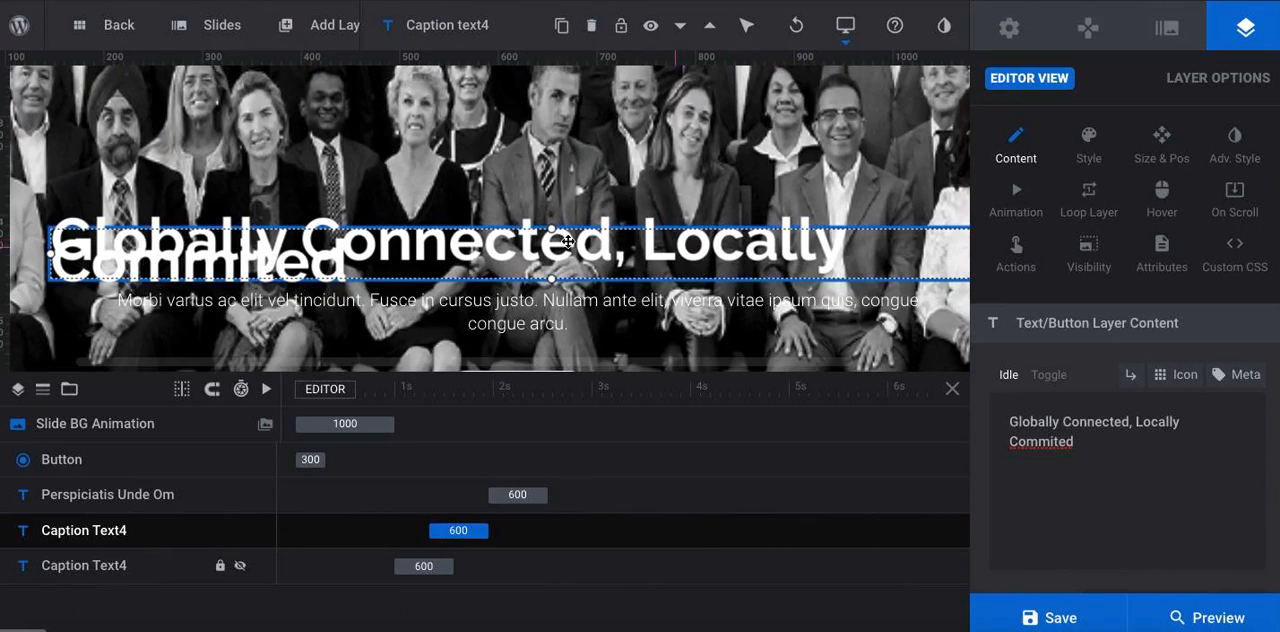
{"action": "left_click", "coordinate": [1057, 447]}
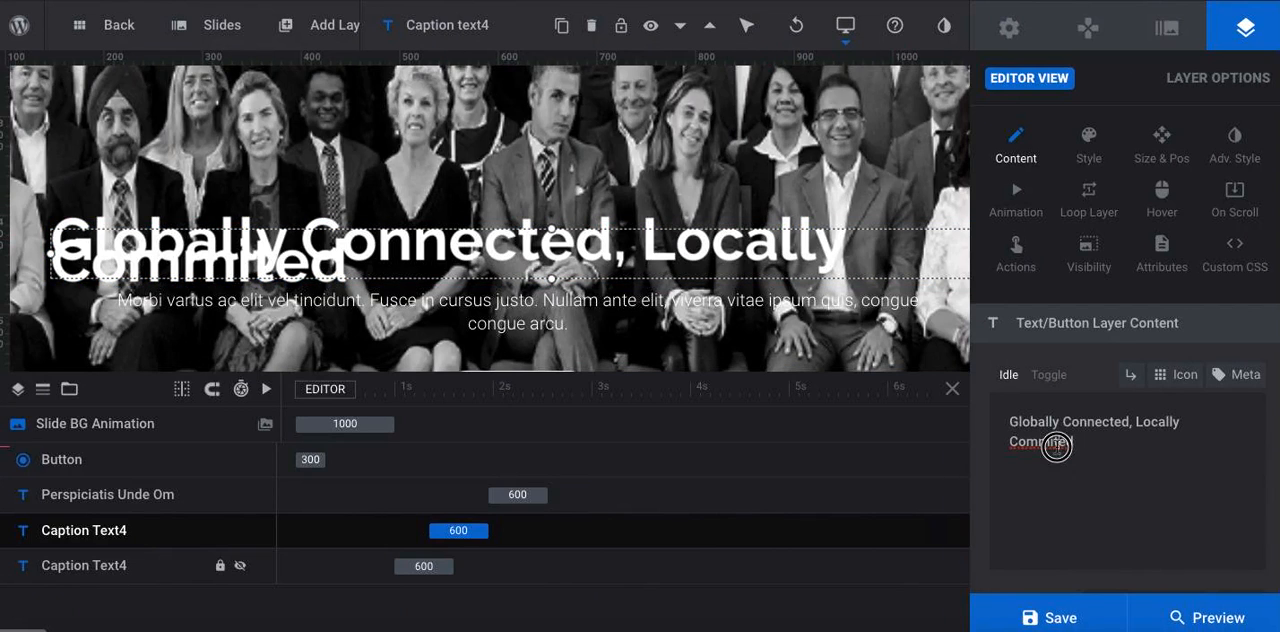
{"action": "type", "text": "t"}
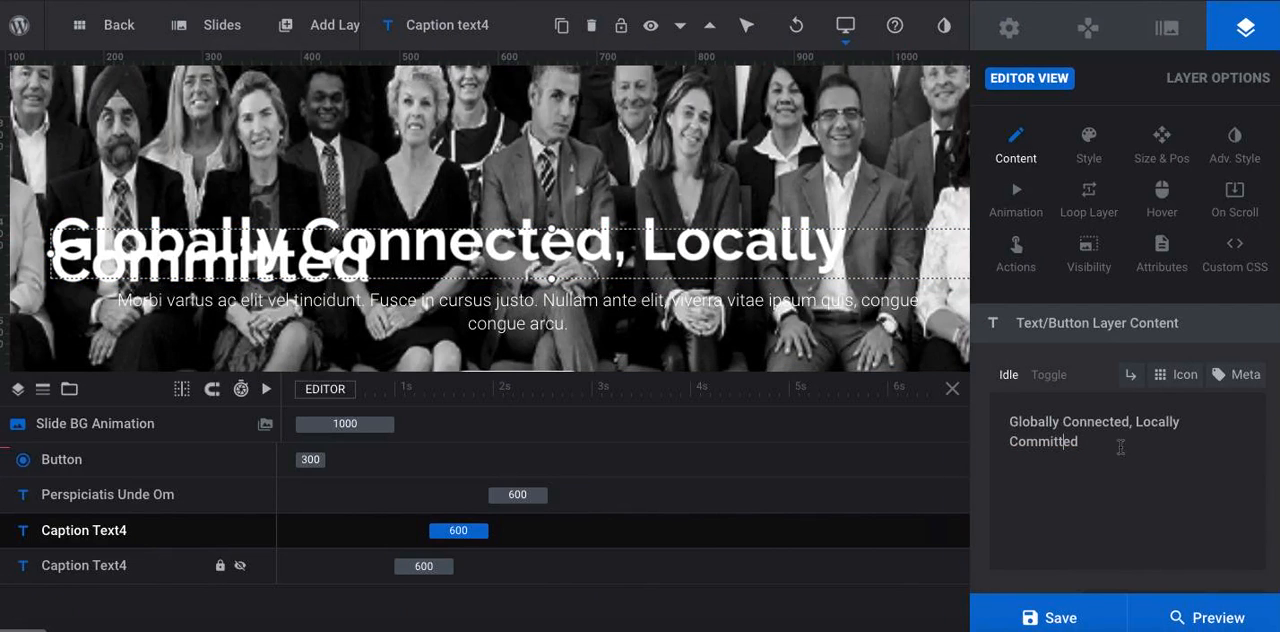
Widen the headline layer on both sides to 1231 px so the text fits on a single line
{"action": "left_click", "coordinate": [644, 263]}
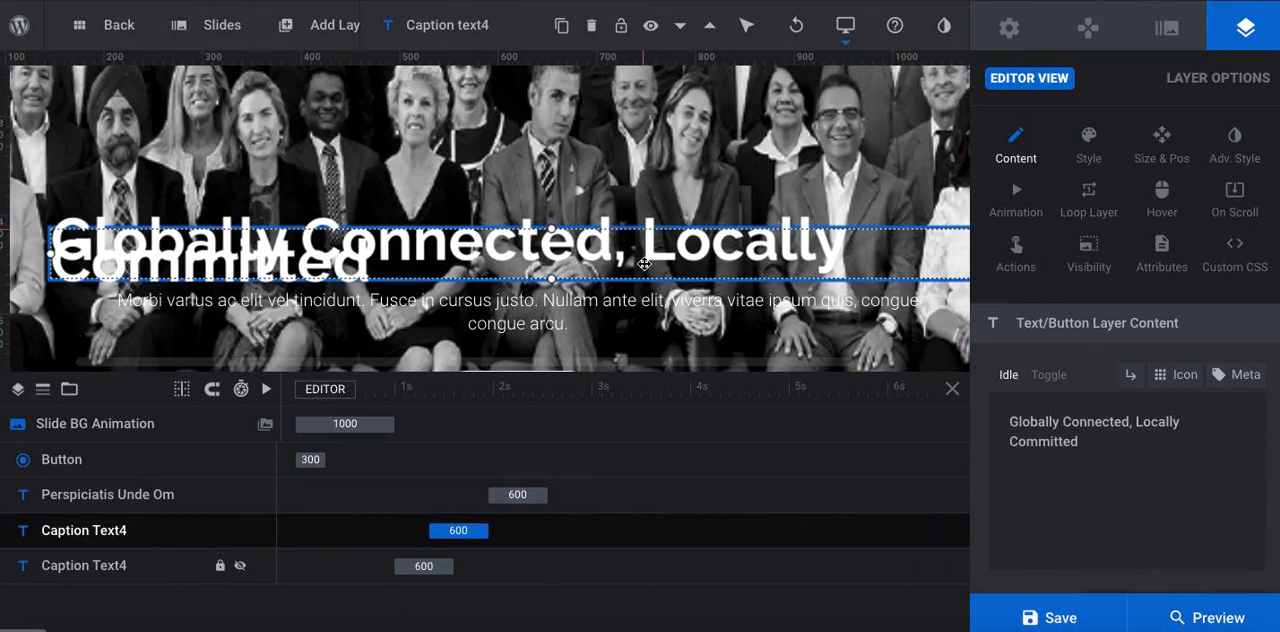
{"action": "double_click", "coordinate": [701, 262]}
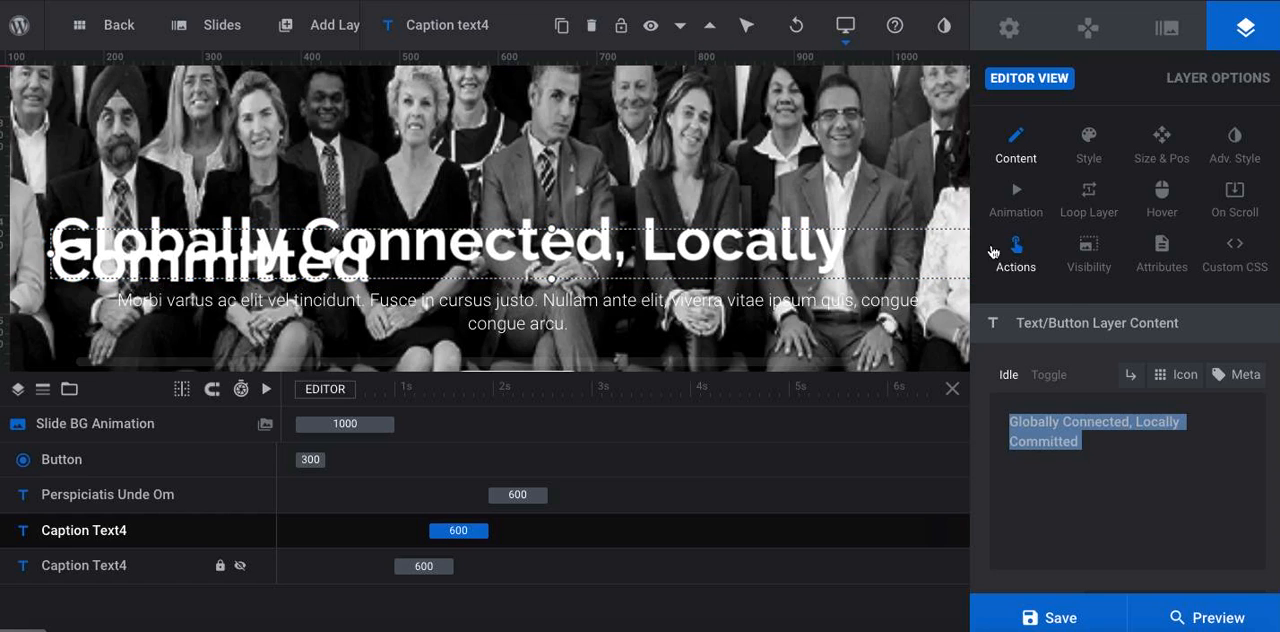
{"action": "scroll", "coordinate": [690, 220], "scroll_direction": "right", "scroll_amount": 3}
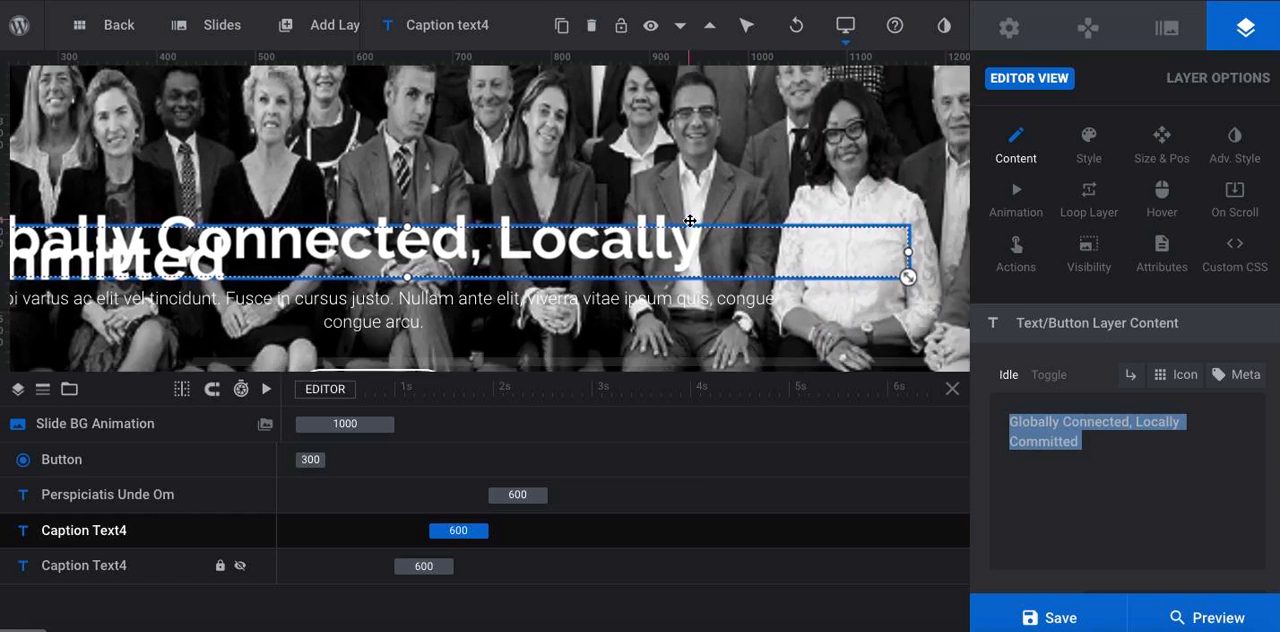
{"action": "left_click_drag", "start_coordinate": [907, 248], "coordinate": [986, 251]}
{"action": "scroll", "coordinate": [485, 210], "scroll_direction": "left", "scroll_amount": 5}
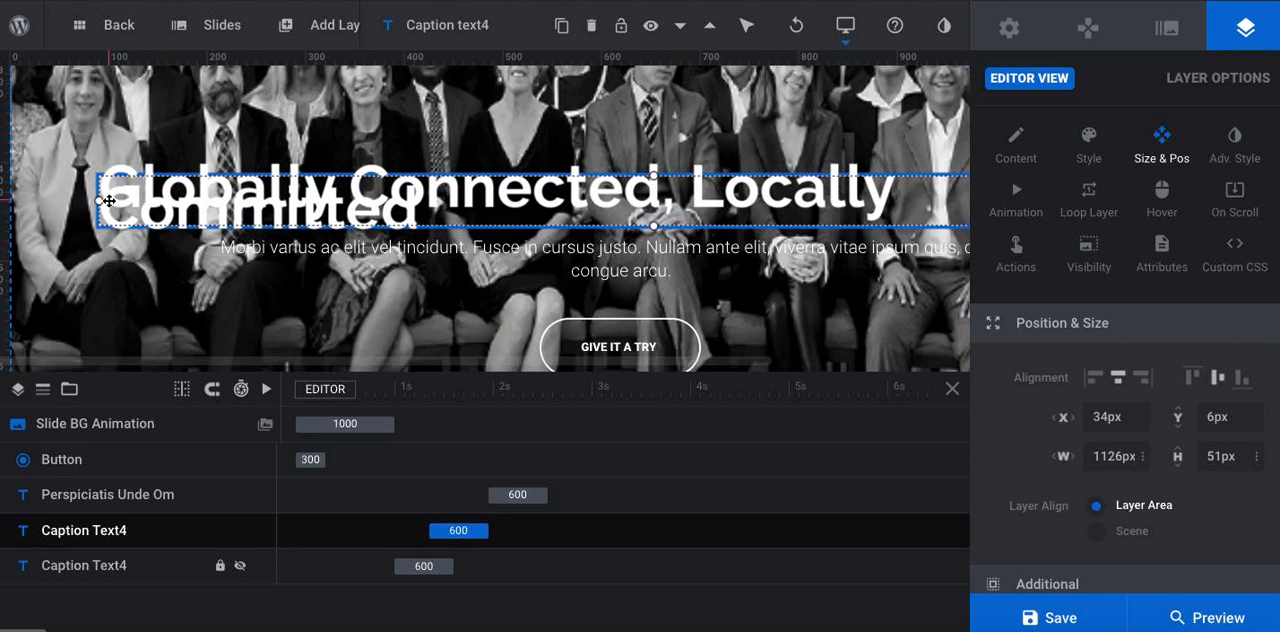
{"action": "left_click_drag", "start_coordinate": [100, 201], "coordinate": [3, 208]}
{"action": "scroll", "coordinate": [484, 118], "scroll_direction": "right", "scroll_amount": 5}
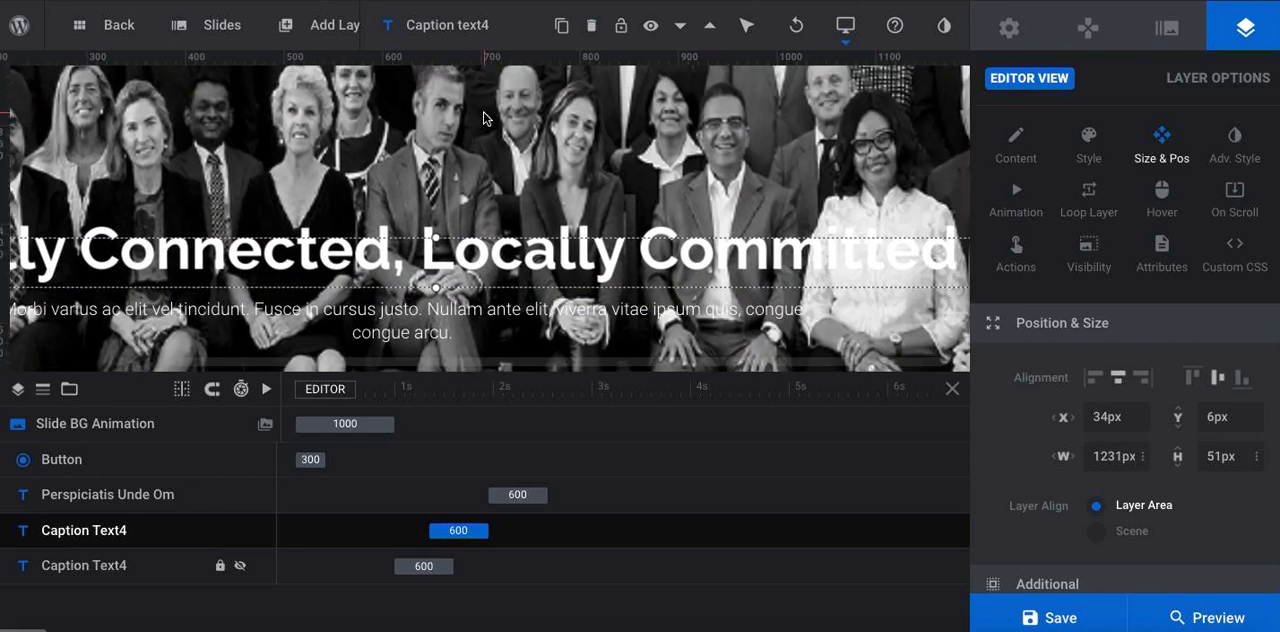
{"action": "scroll", "coordinate": [484, 118], "scroll_direction": "left", "scroll_amount": 2}
{"action": "scroll", "coordinate": [484, 118], "scroll_direction": "down", "scroll_amount": 1}
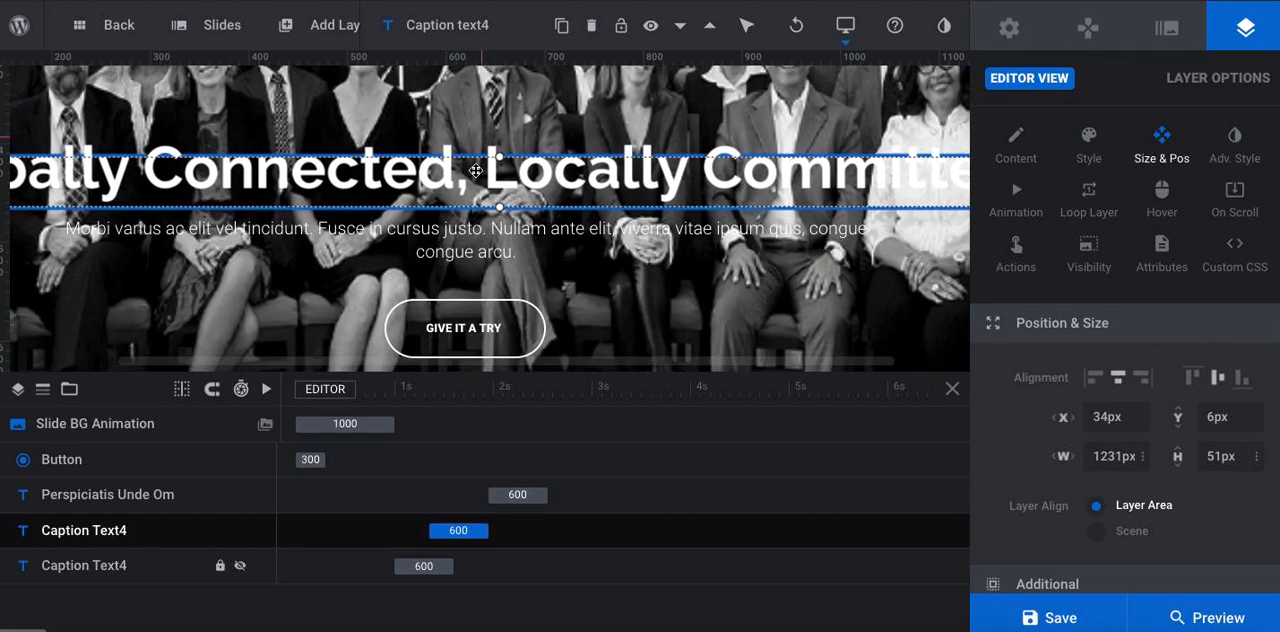
Replace the placeholder paragraph under the headline with the "With us you can tap into a global network" text copied from slide 3 of the PowerPoint mockup
{"action": "left_click", "coordinate": [460, 220]}
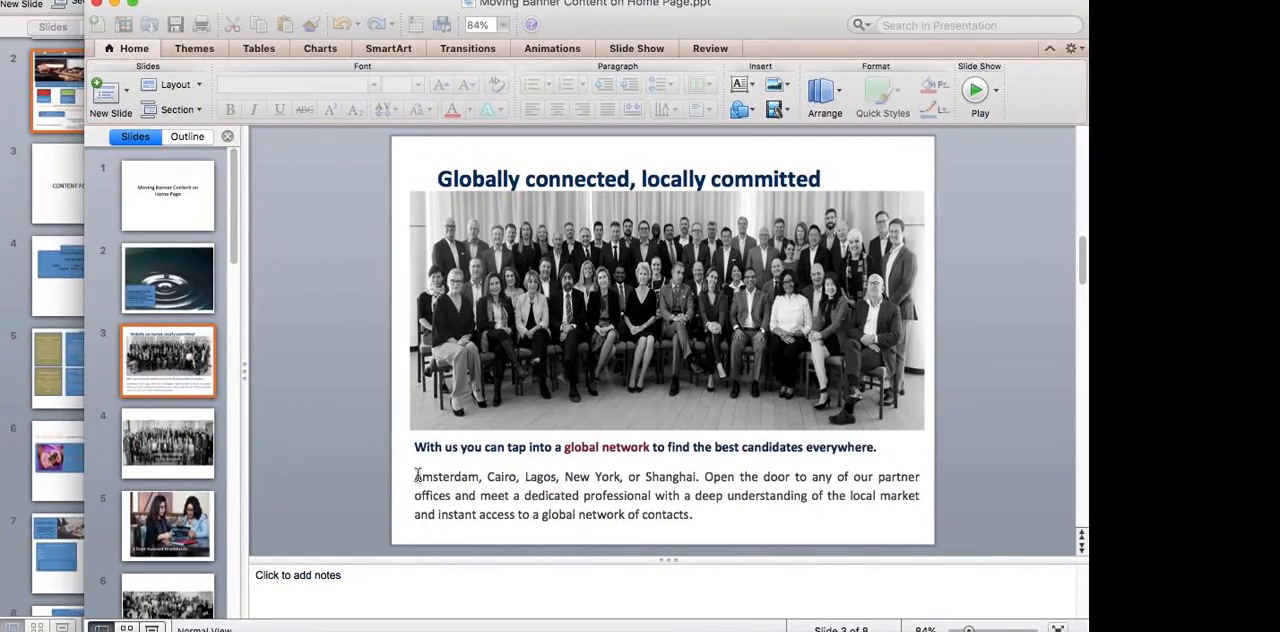
{"action": "left_click", "coordinate": [418, 477]}
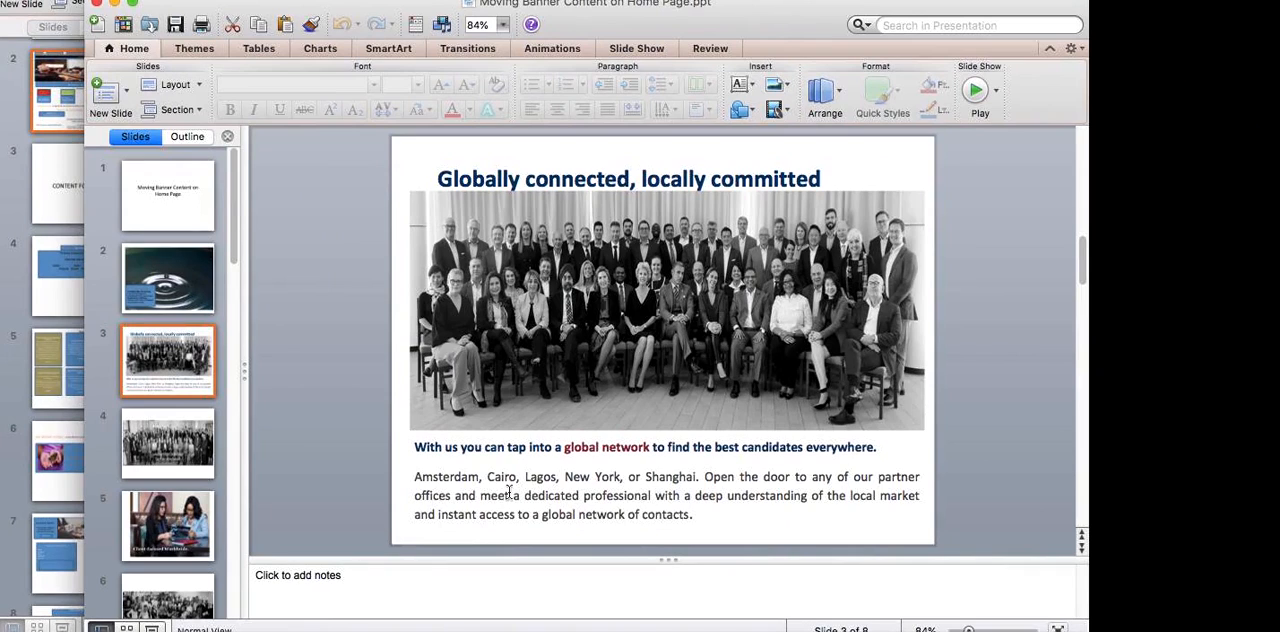
{"action": "left_click_drag", "start_coordinate": [692, 514], "coordinate": [406, 443]}
{"action": "key", "text": "ctrl+c"}
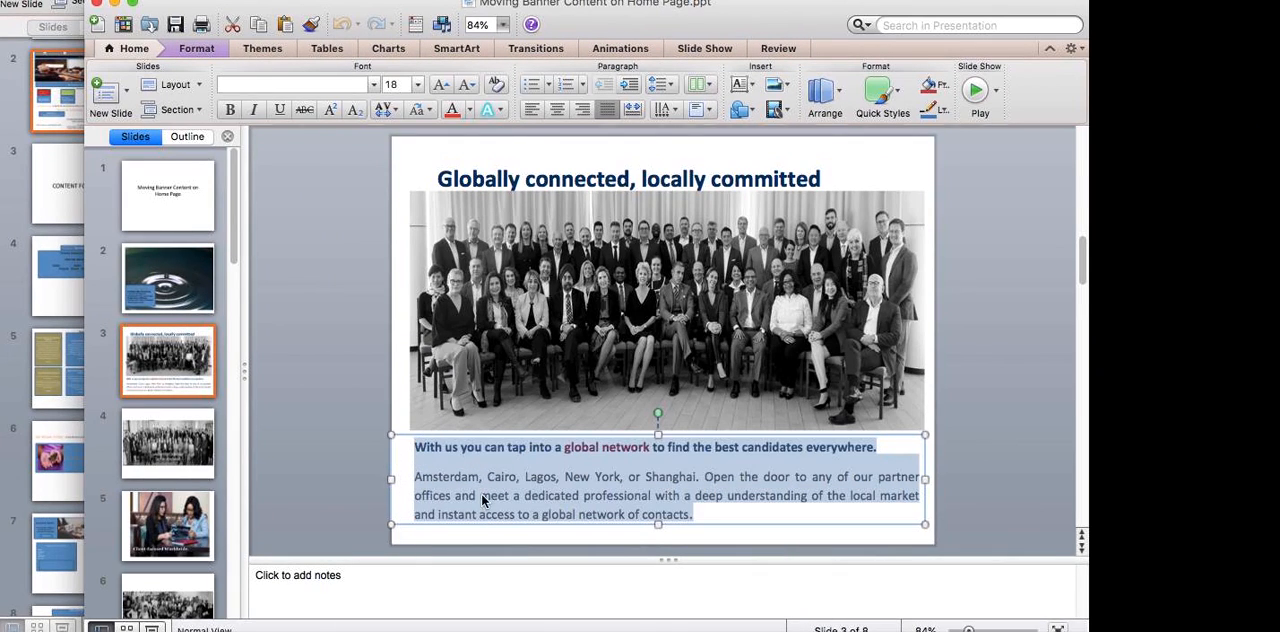
{"action": "key", "text": "ctrl+Left"}
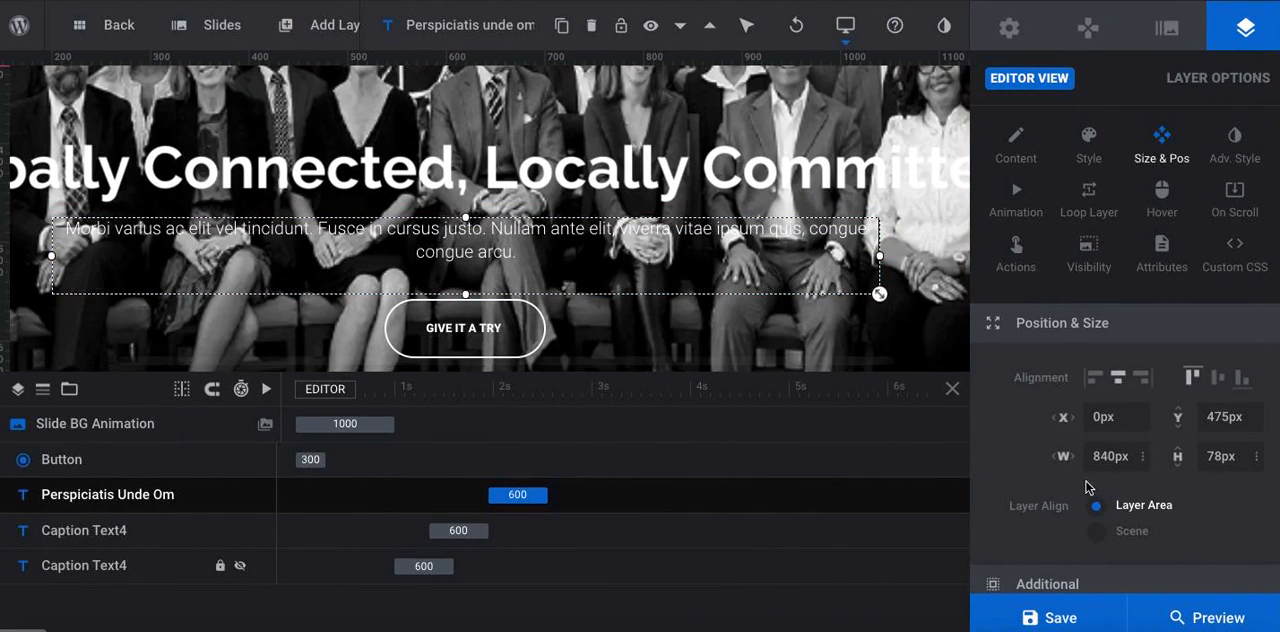
{"action": "left_click", "coordinate": [1016, 145]}
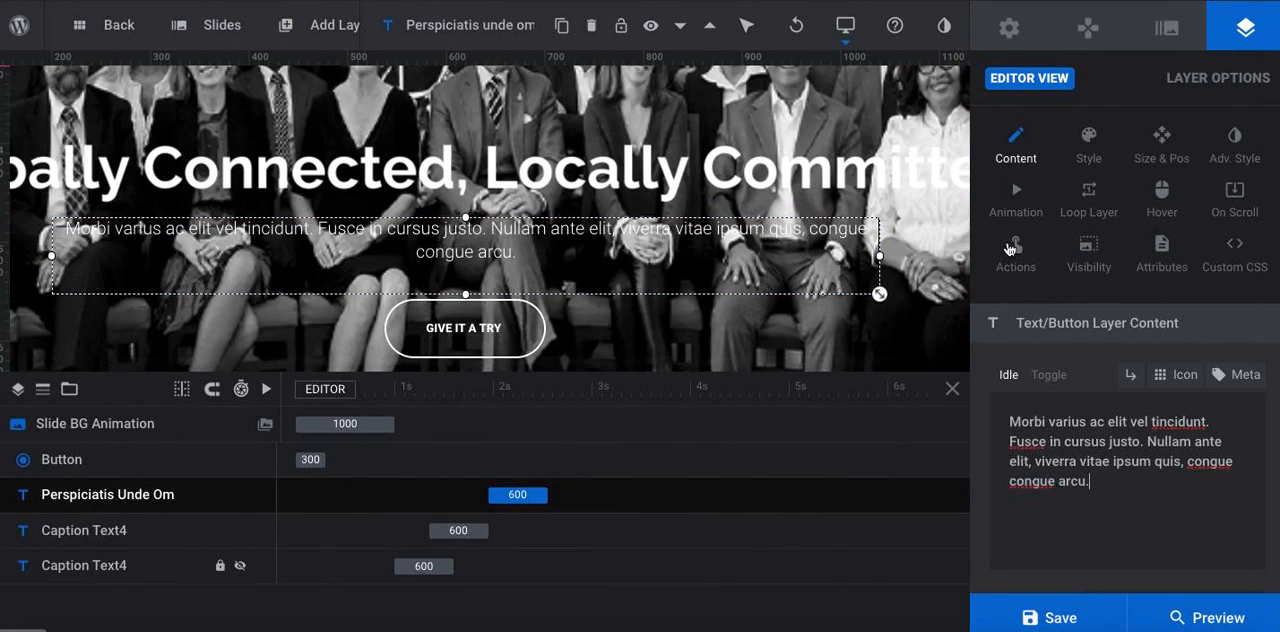
{"action": "key", "text": "ctrl+a"}
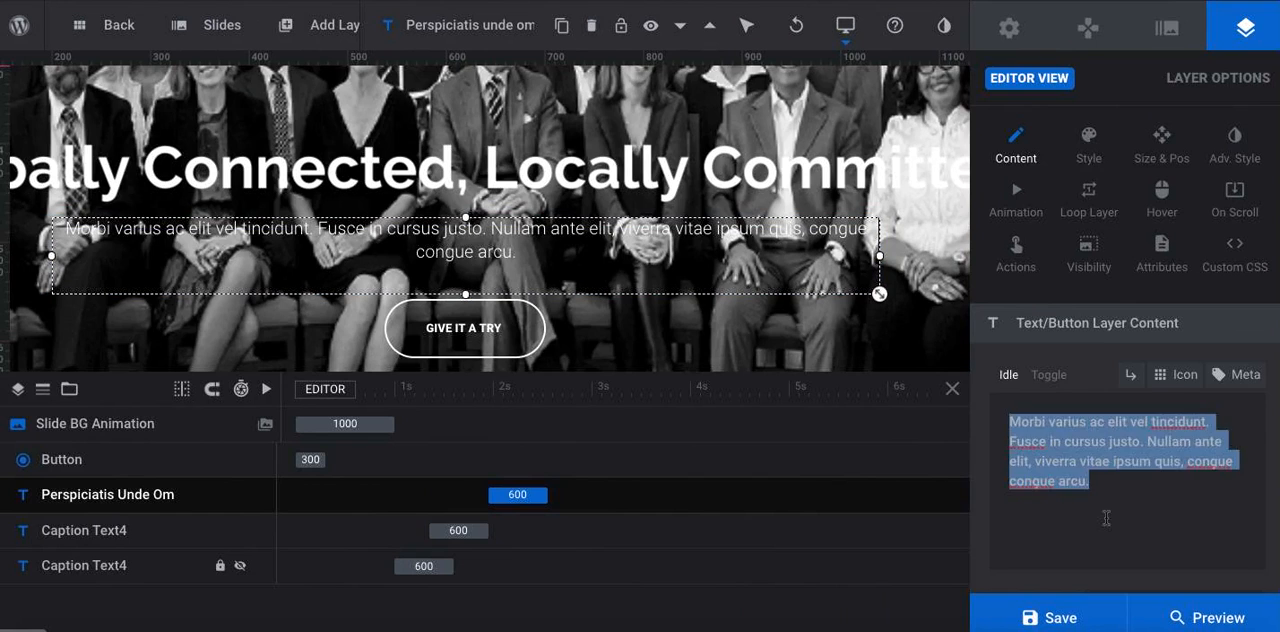
{"action": "key", "text": "ctrl+v"}
{"action": "key", "text": "Return"}
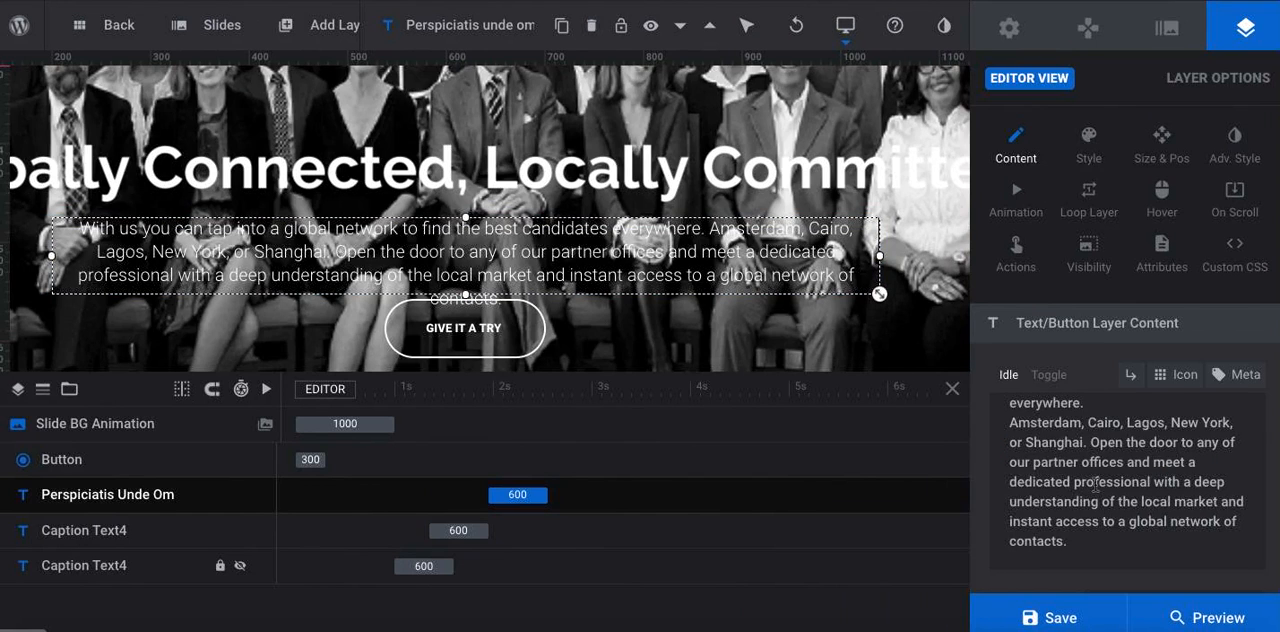
Give the paragraph layer a solid #161616 background colour at 100% opacity
{"action": "left_click", "coordinate": [1016, 250]}
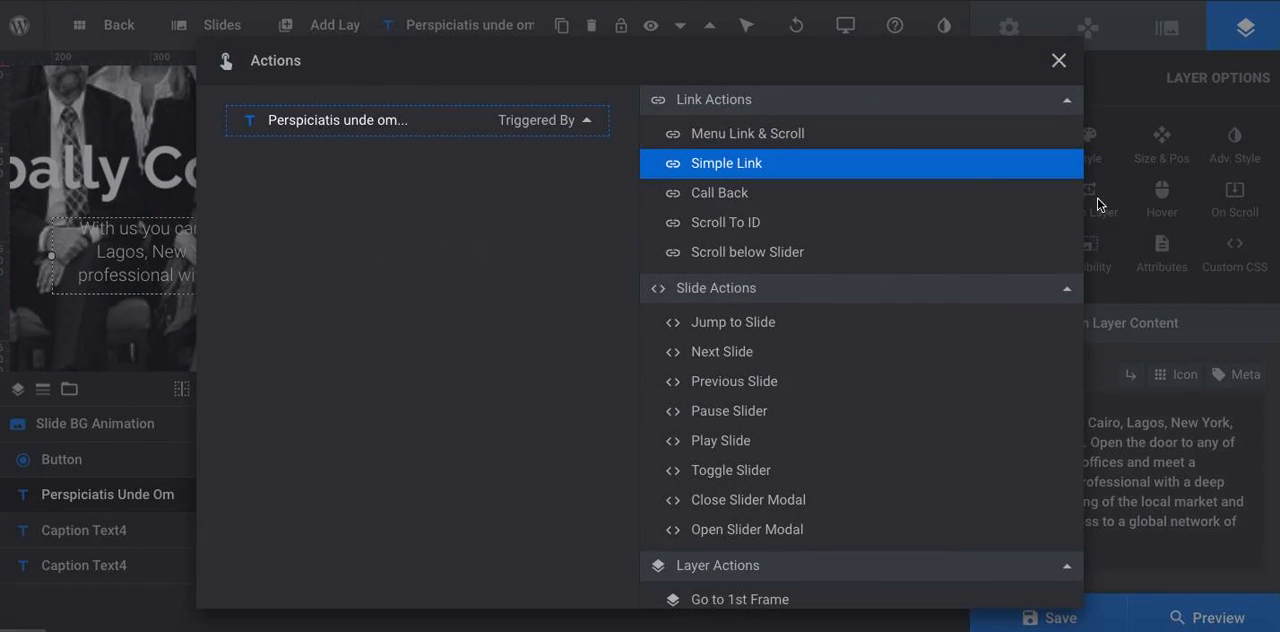
{"action": "left_click", "coordinate": [1058, 60]}
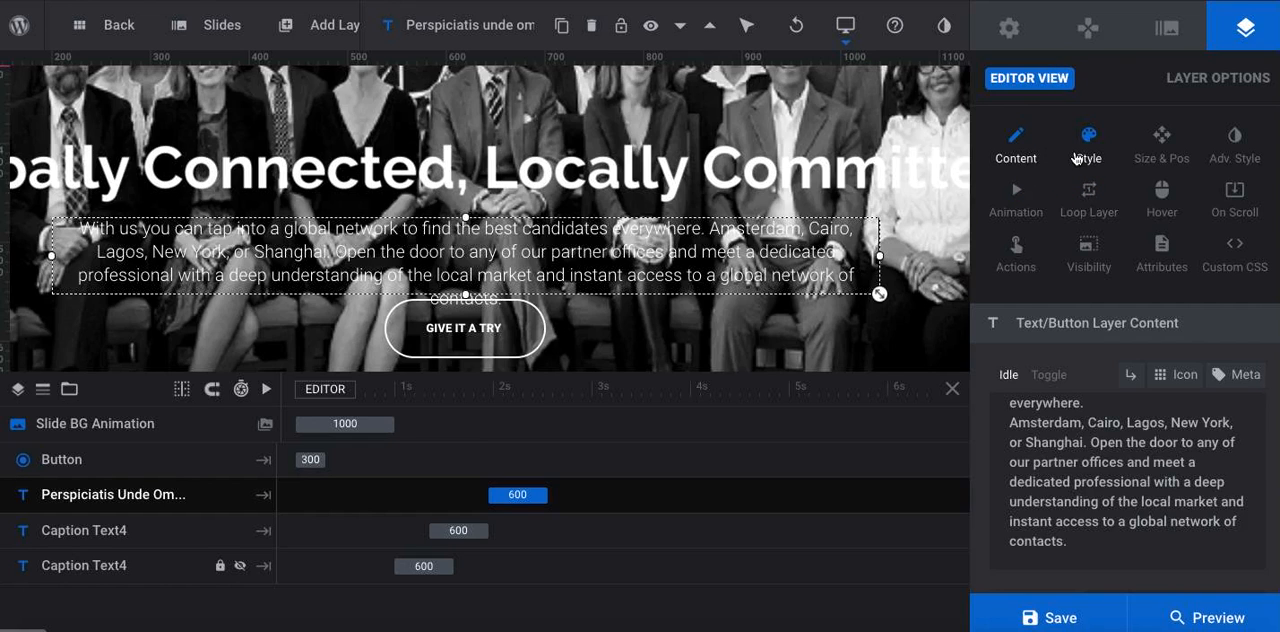
{"action": "left_click", "coordinate": [1076, 158]}
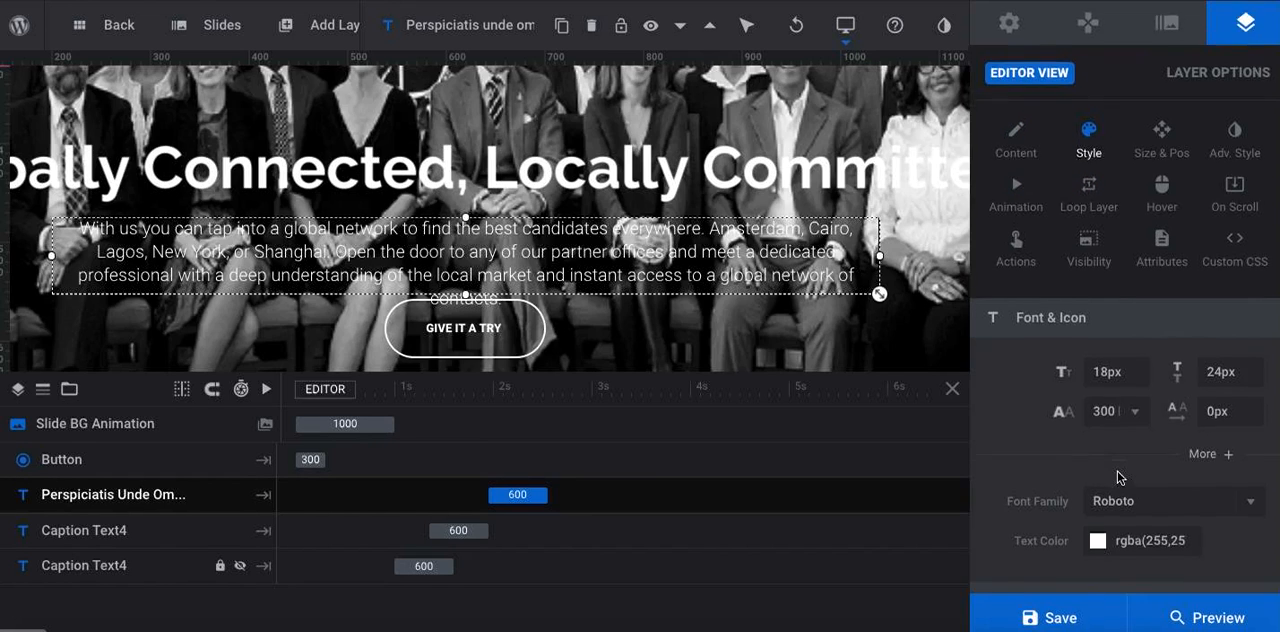
{"action": "scroll", "coordinate": [1118, 478], "scroll_direction": "down", "scroll_amount": 3}
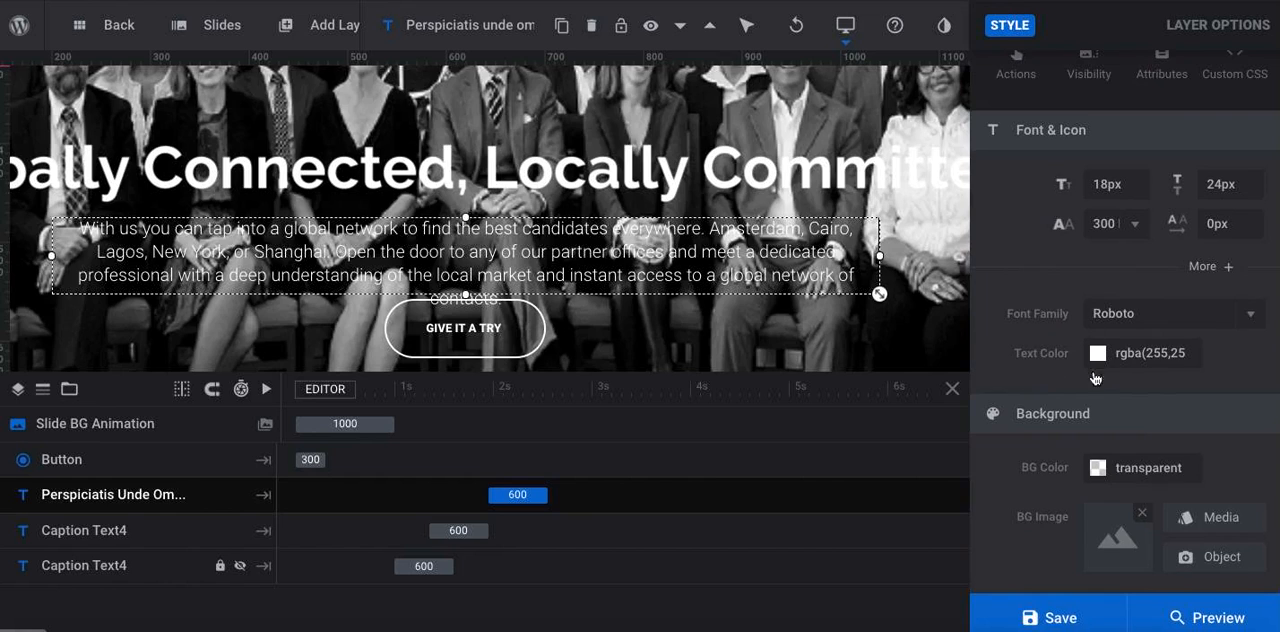
{"action": "scroll", "coordinate": [1090, 376], "scroll_direction": "down", "scroll_amount": 3}
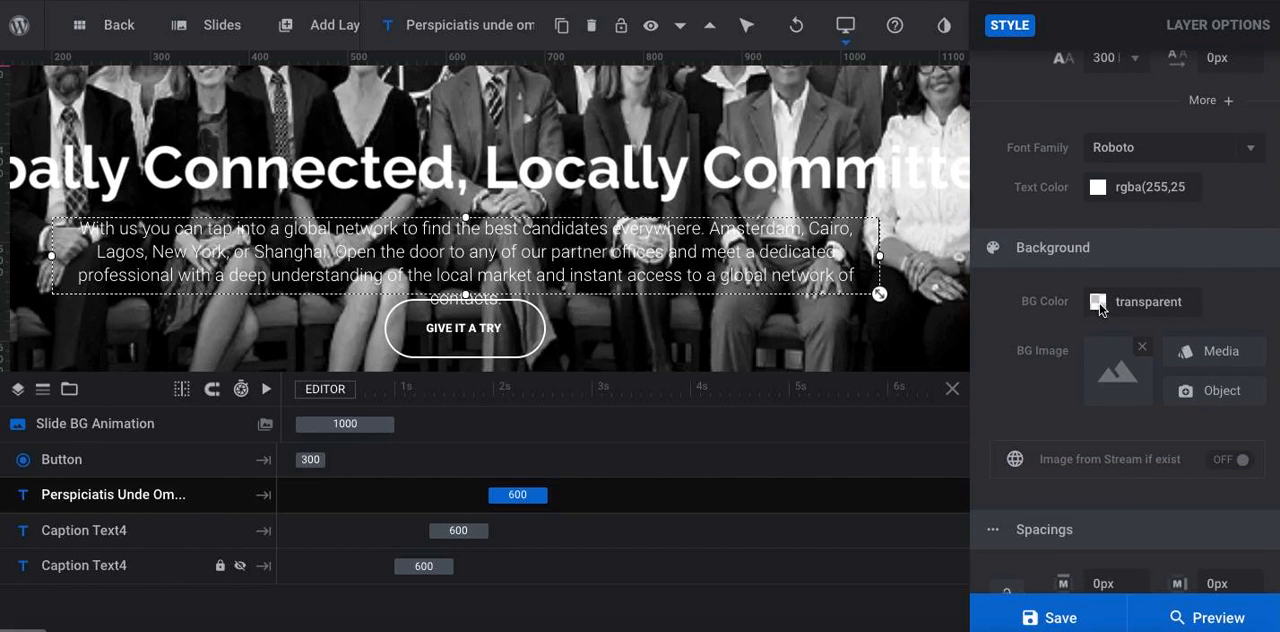
{"action": "left_click", "coordinate": [1098, 302]}
{"action": "left_click", "coordinate": [646, 347]}
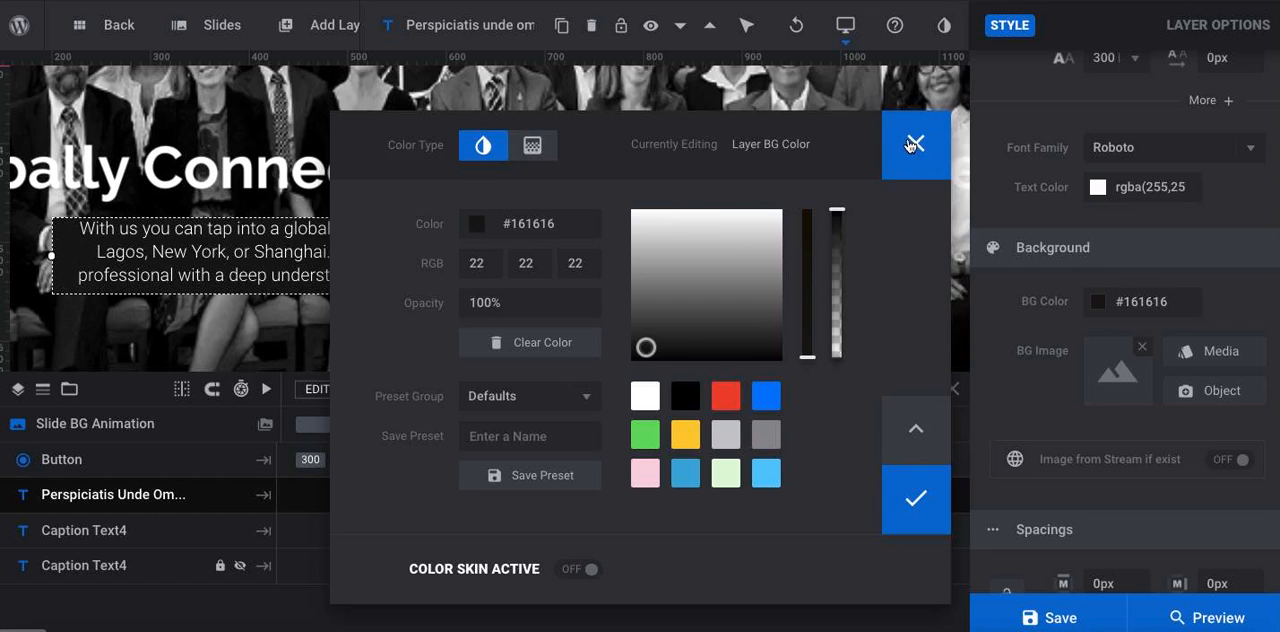
{"action": "left_click", "coordinate": [916, 497]}
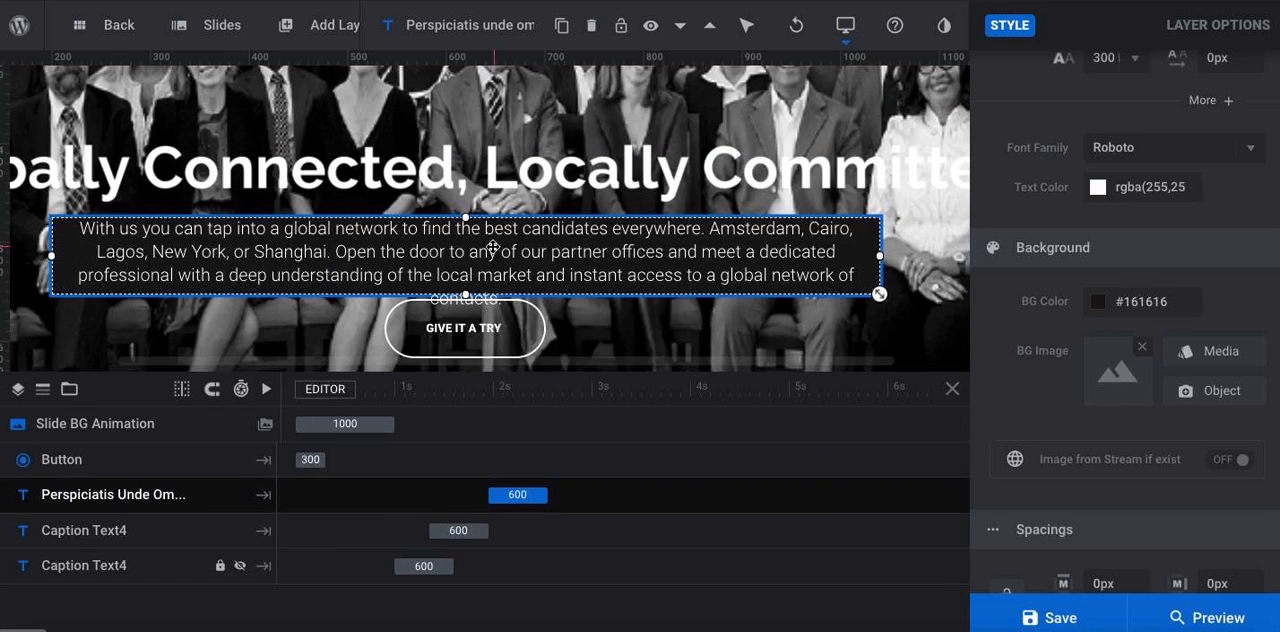
Move the GIVE IT A TRY button lower and extend the paragraph layer's height to cover all four lines
{"action": "left_click", "coordinate": [500, 346]}
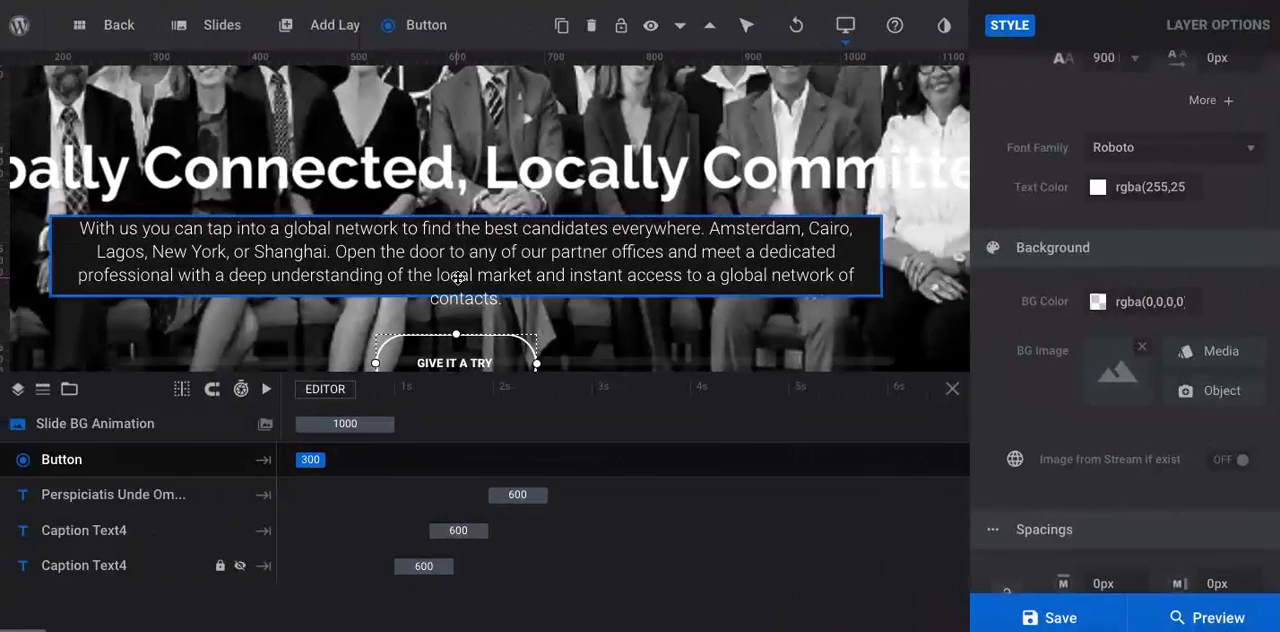
{"action": "left_click", "coordinate": [233, 293]}
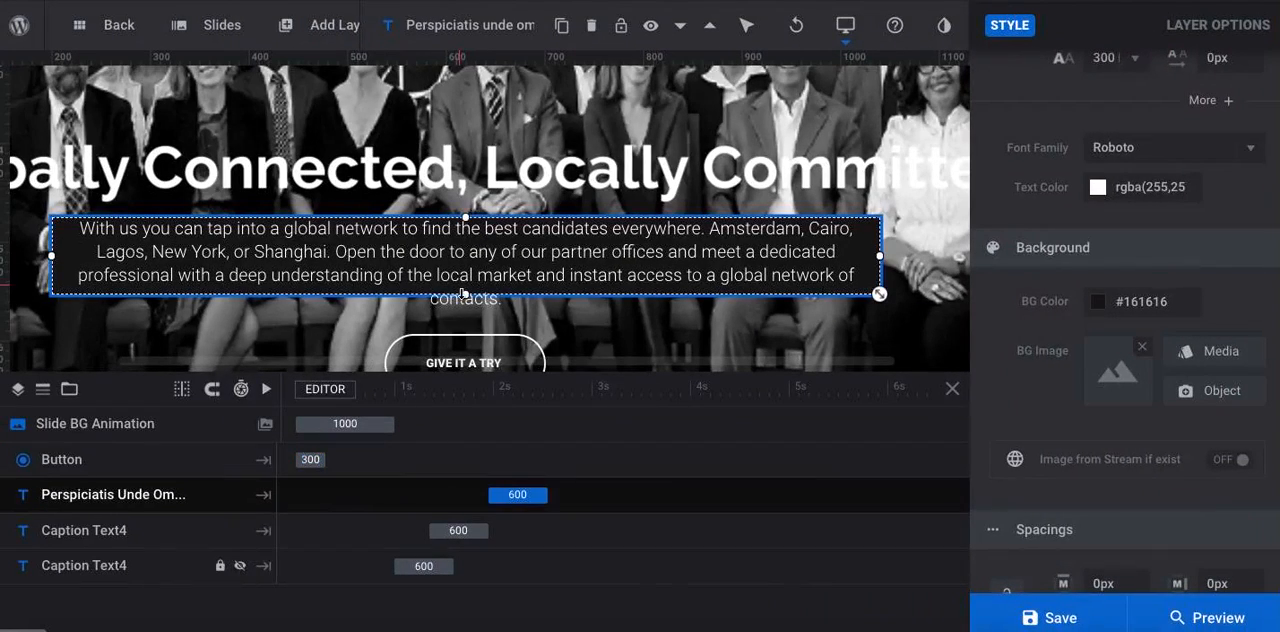
{"action": "left_click_drag", "start_coordinate": [465, 297], "coordinate": [465, 323]}
{"action": "left_click", "coordinate": [681, 351]}
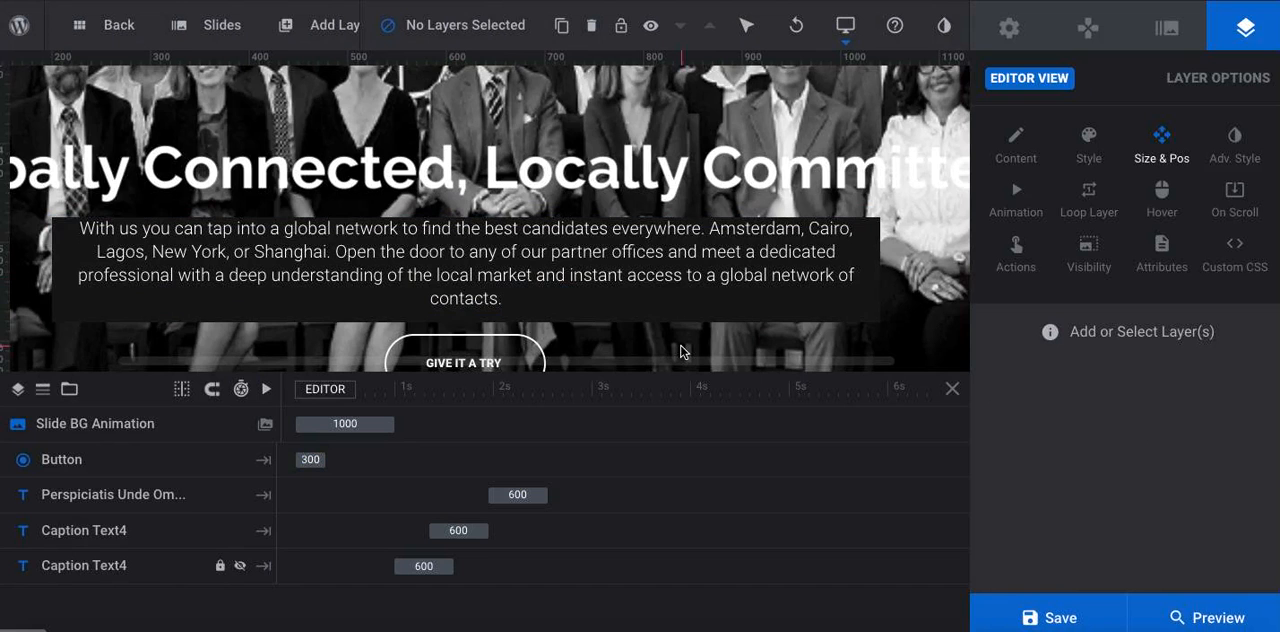
Check the edited slide's layout on the canvas and save the slide
{"action": "scroll", "coordinate": [674, 206], "scroll_direction": "up", "scroll_amount": 4}
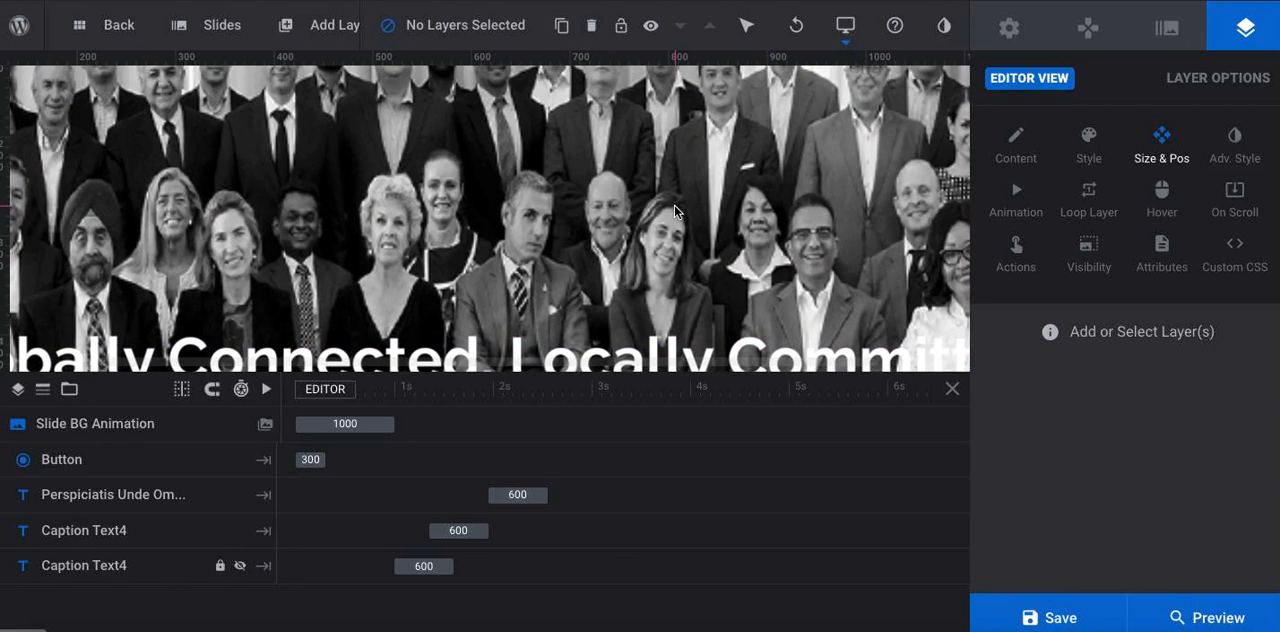
{"action": "scroll", "coordinate": [674, 206], "scroll_direction": "down", "scroll_amount": 3}
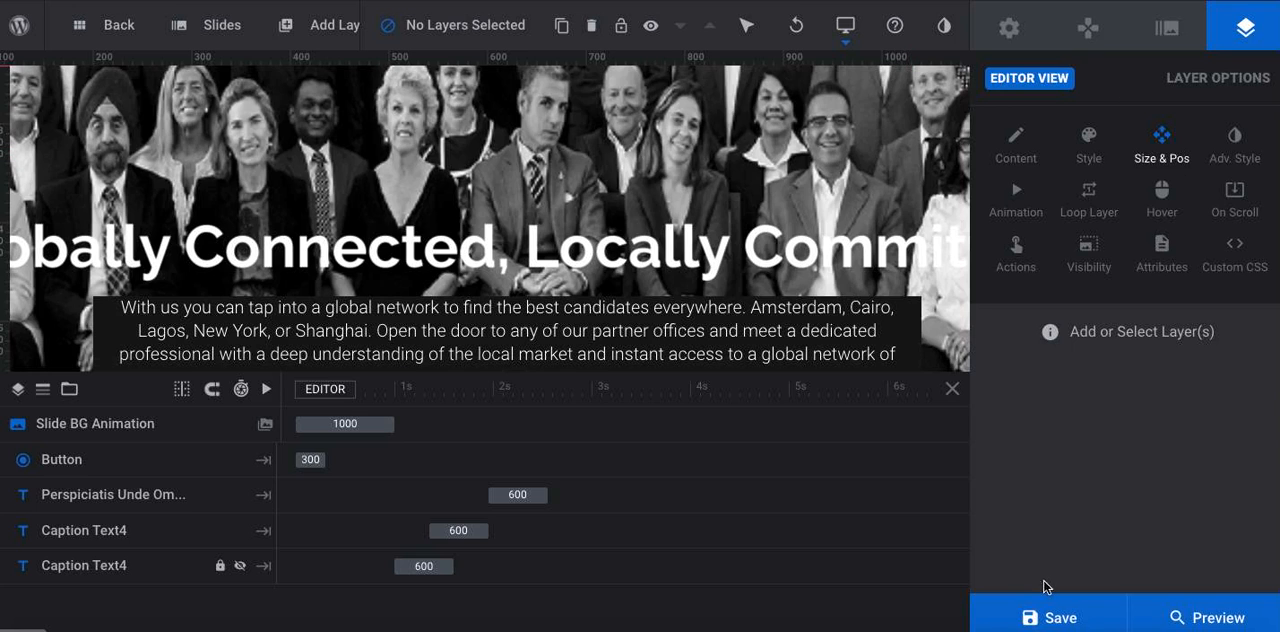
{"action": "left_click", "coordinate": [1055, 616]}
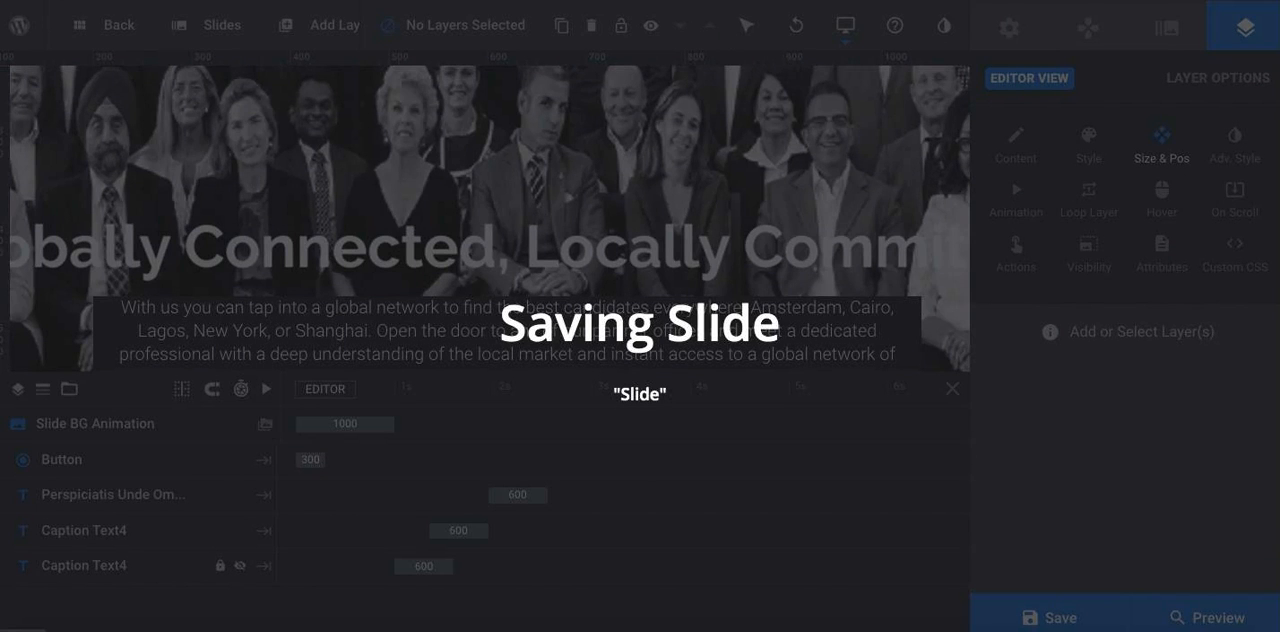